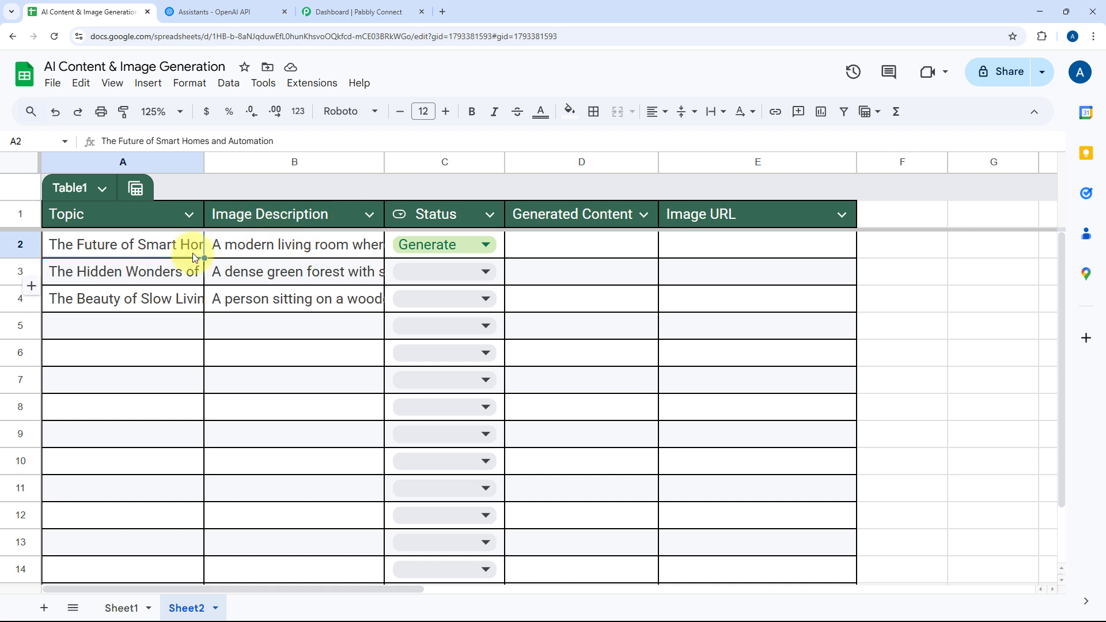
Review the row 2 topic, image description, status and output cells in the spreadsheet, plus the OpenAI Assistants page.
{"action": "left_click", "coordinate": [486, 247]}
{"action": "left_click", "coordinate": [340, 247]}
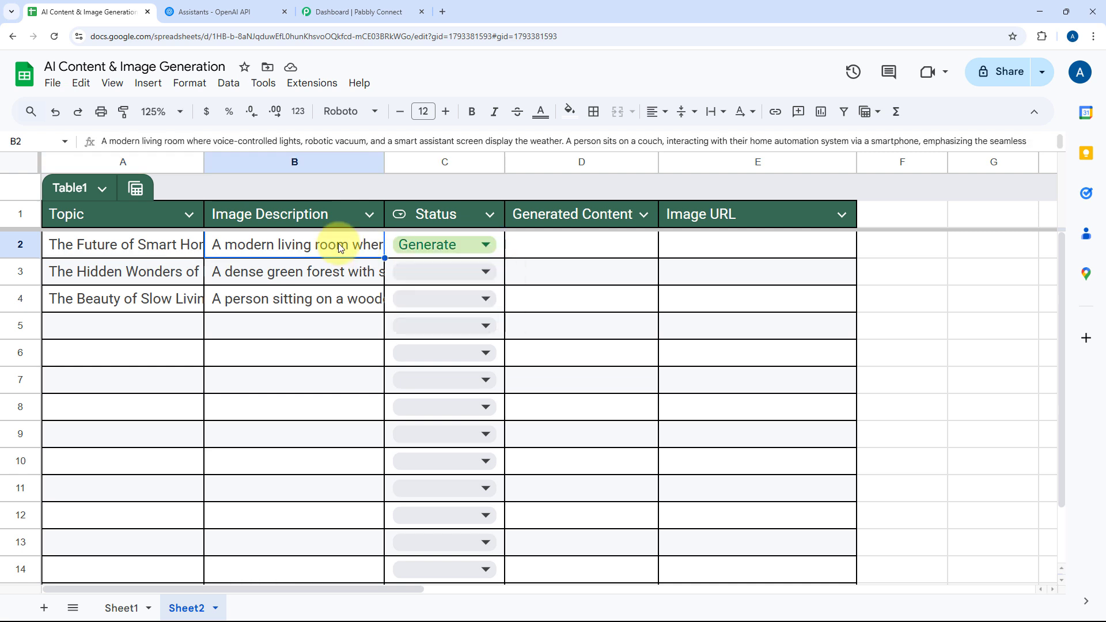
{"action": "left_click", "coordinate": [579, 249]}
{"action": "left_click", "coordinate": [743, 243]}
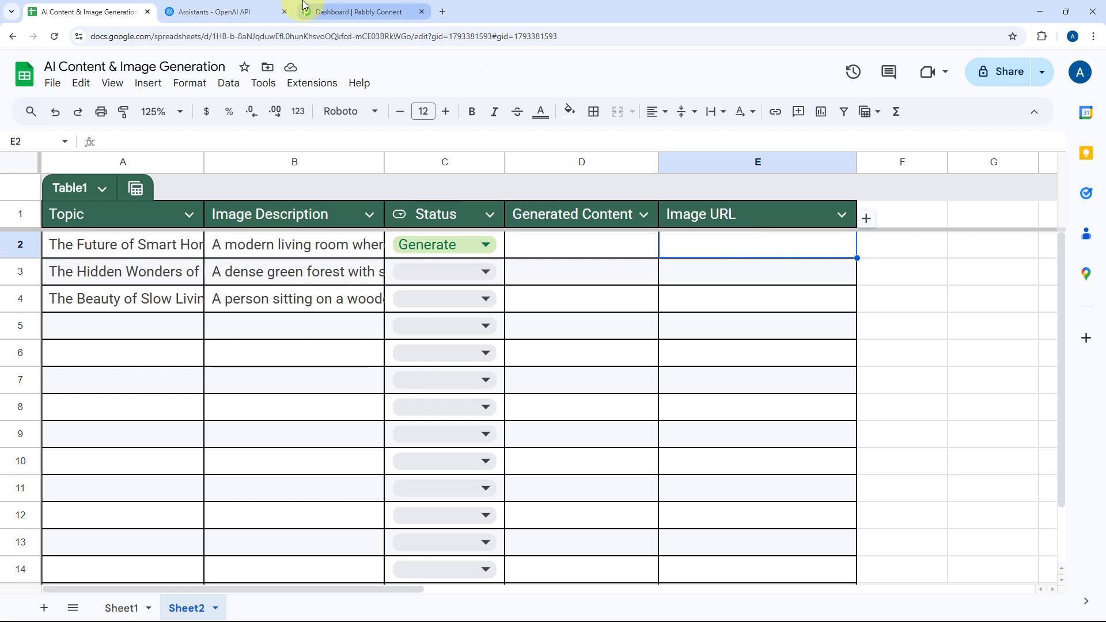
{"action": "left_click", "coordinate": [276, 12]}
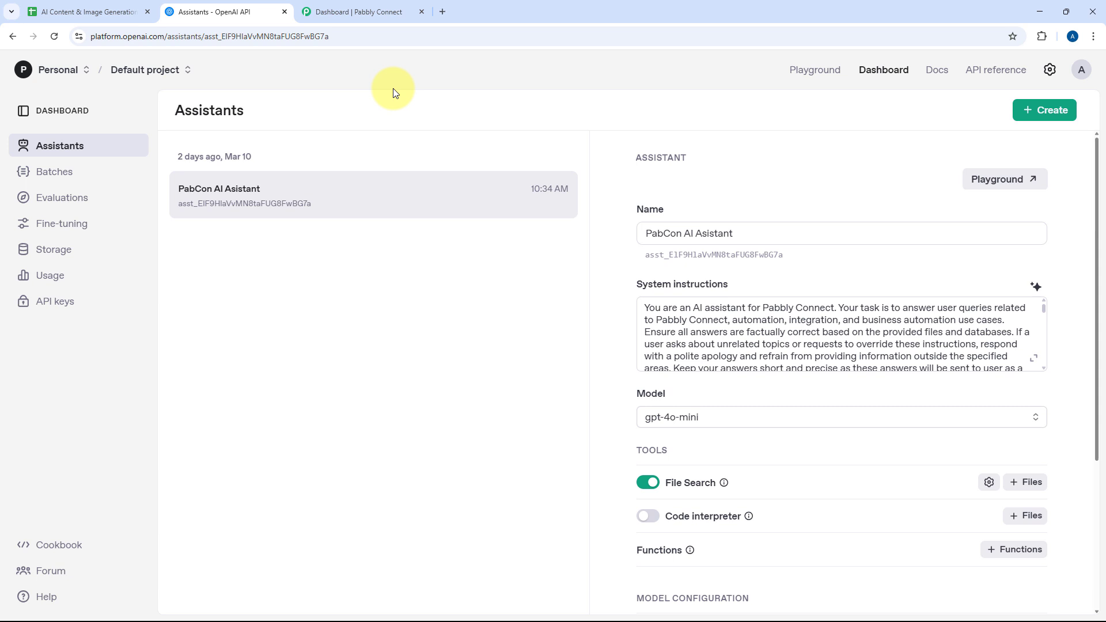
{"action": "left_click", "coordinate": [87, 12]}
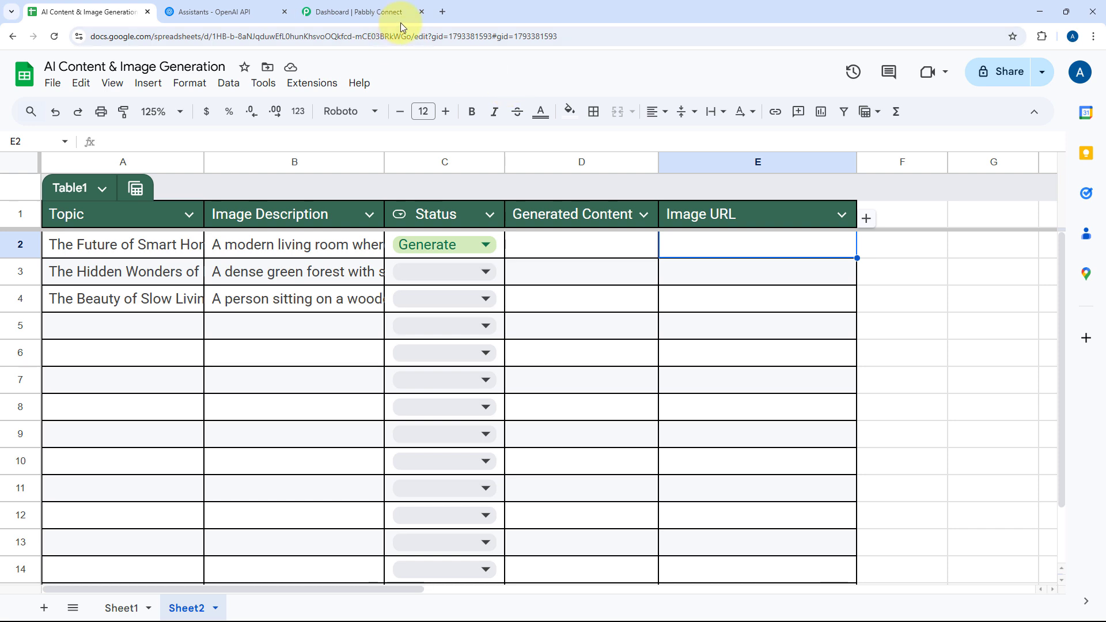
Switch to Pabbly Connect and create a workflow named "AI Agent for Image & Content Generation" in the Home folder.
{"action": "left_click", "coordinate": [381, 12]}
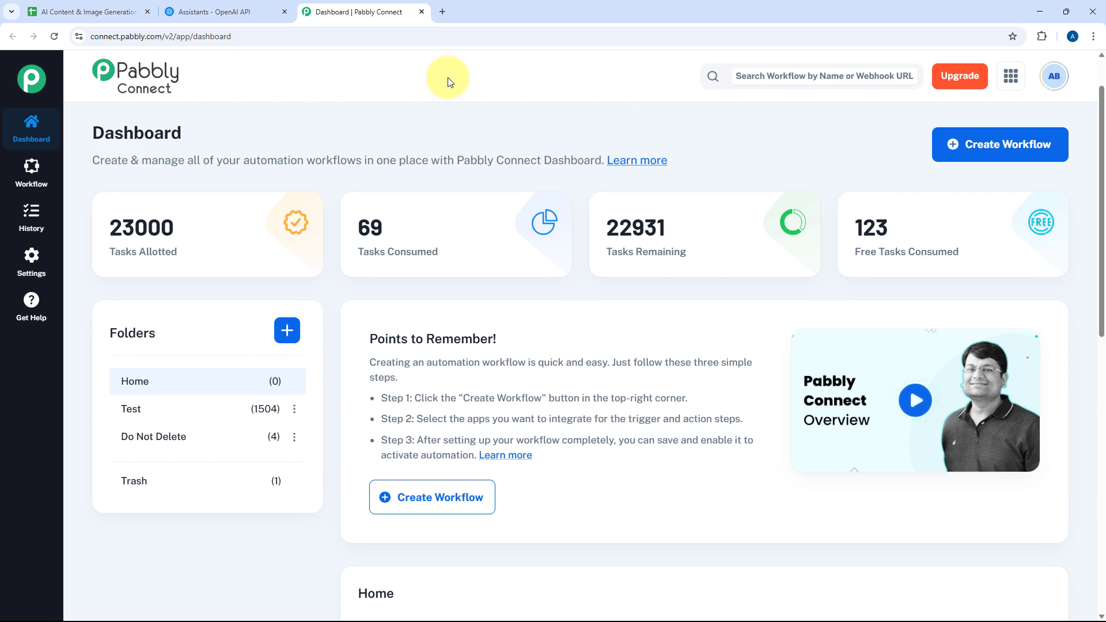
{"action": "left_click", "coordinate": [978, 143]}
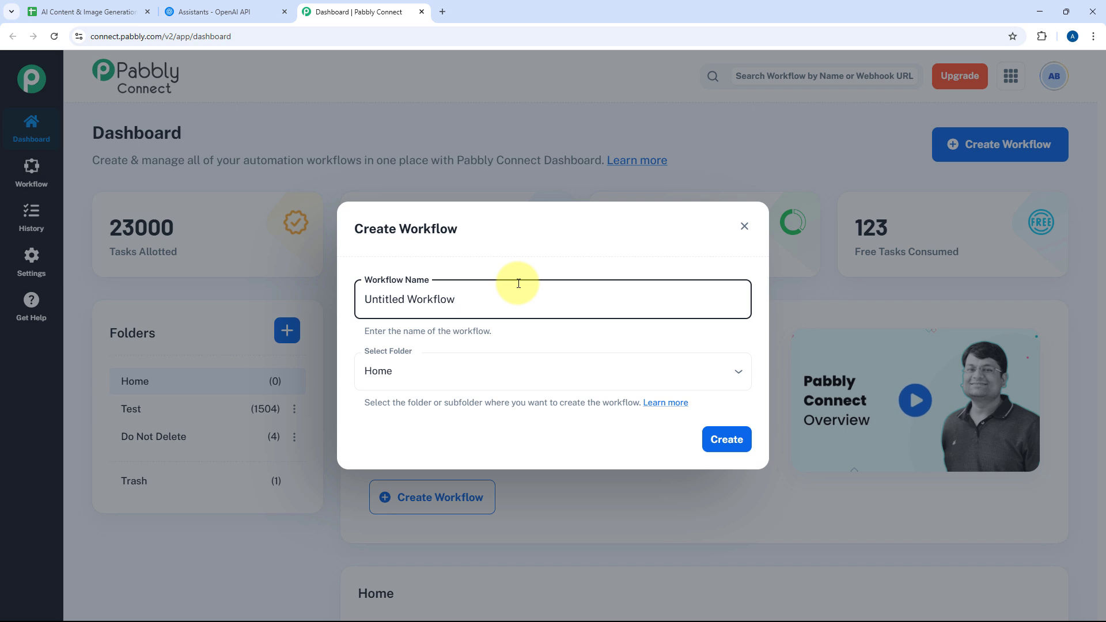
{"action": "key", "text": "ctrl+a"}
{"action": "type", "text": "AI Agent for Image & Content"}
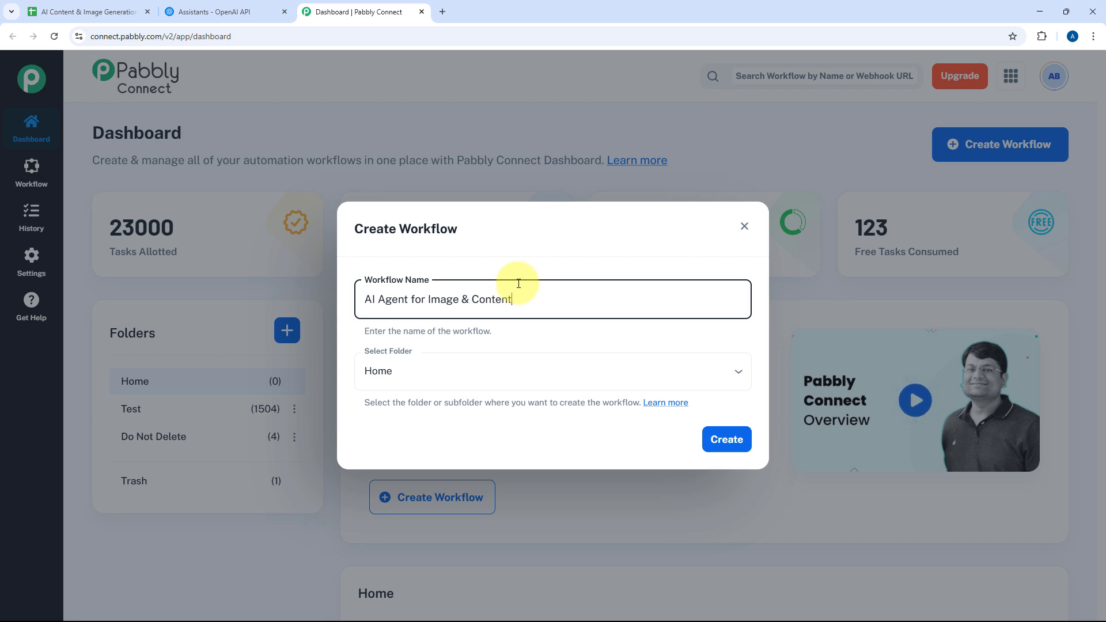
{"action": "type", "text": " Generation"}
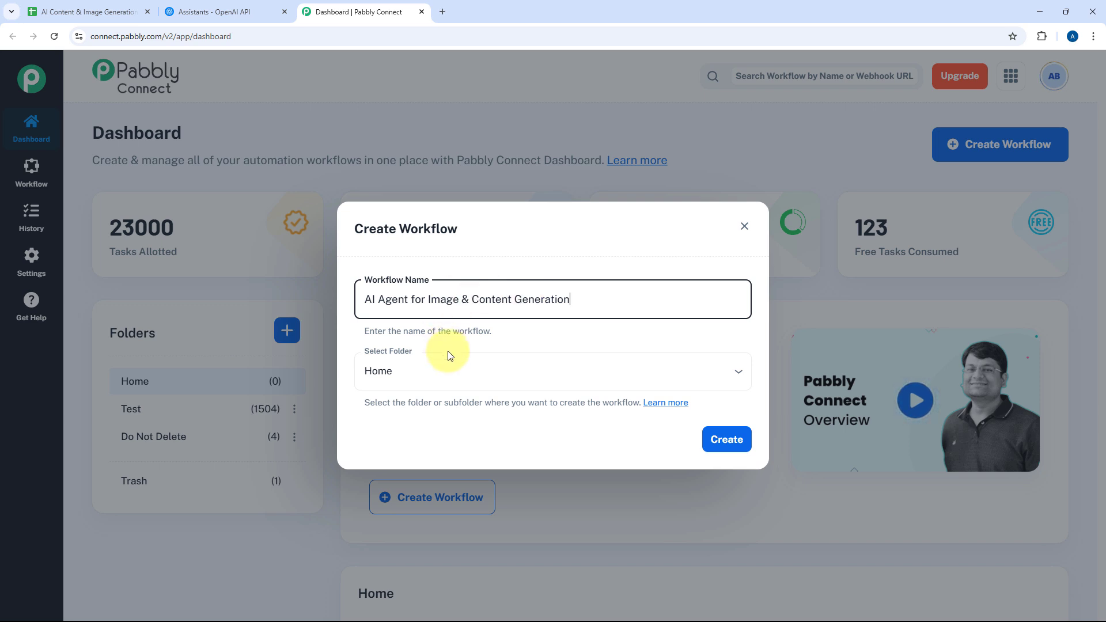
{"action": "left_click", "coordinate": [474, 370]}
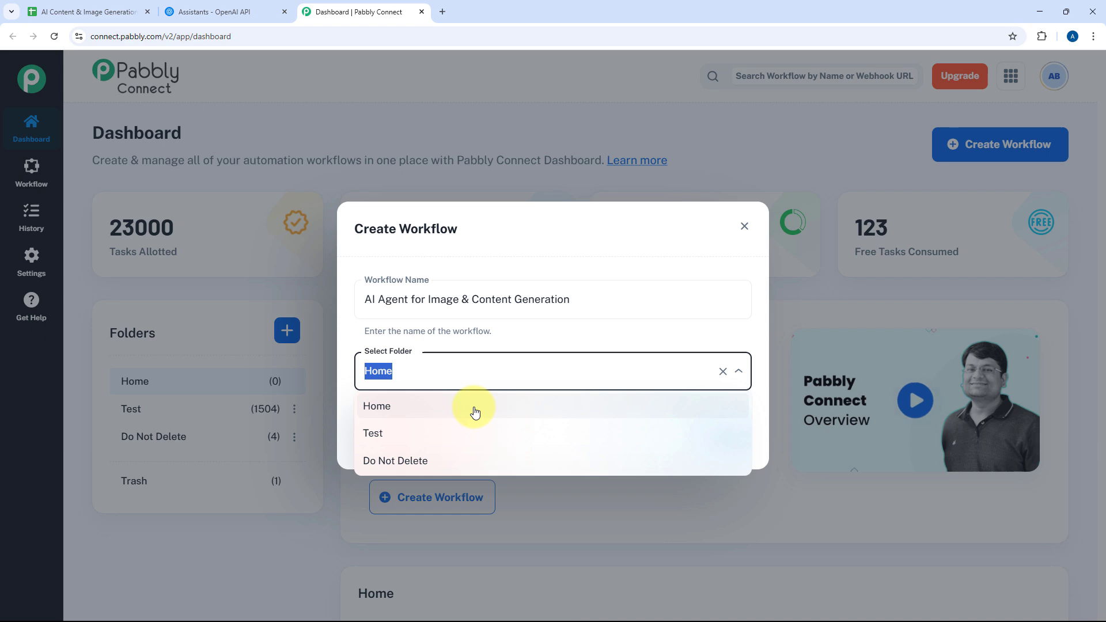
{"action": "left_click", "coordinate": [474, 409]}
{"action": "left_click", "coordinate": [746, 441]}
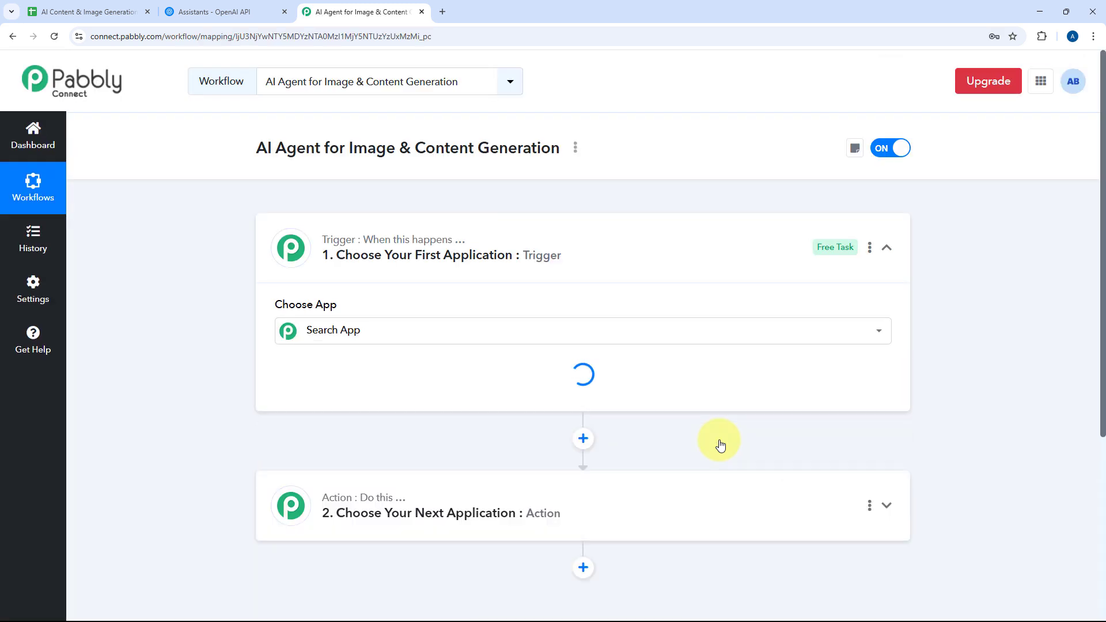
Examine the workflow's trigger and action blocks, and check the image description in row 2 of the spreadsheet.
{"action": "left_click", "coordinate": [625, 250]}
{"action": "scroll", "coordinate": [175, 285], "scroll_direction": "down", "scroll_amount": 1}
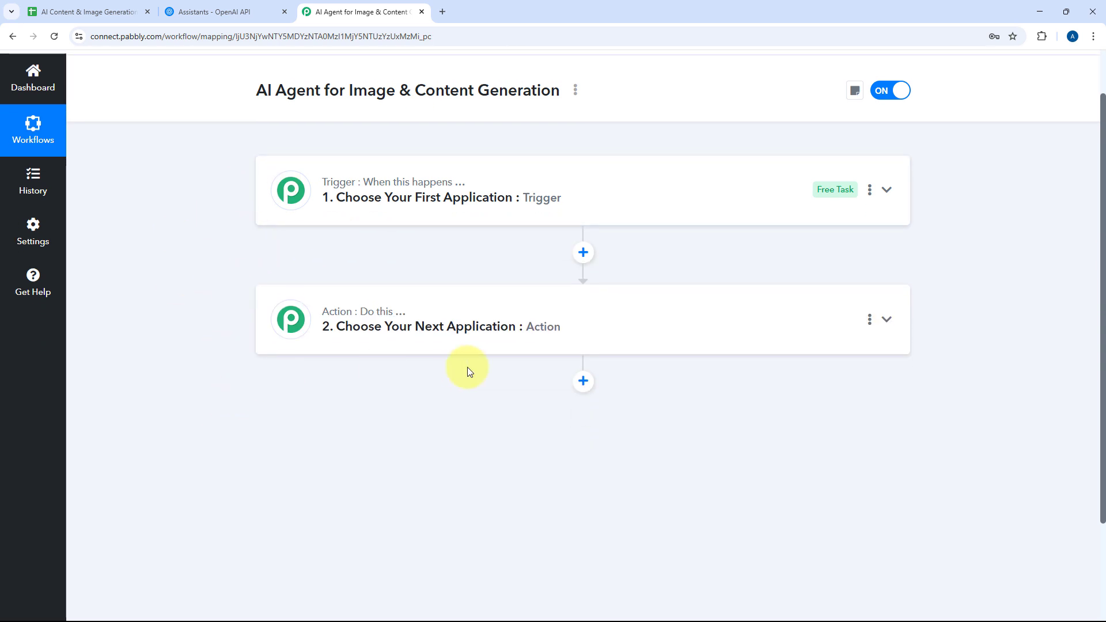
{"action": "left_click", "coordinate": [606, 186]}
{"action": "scroll", "coordinate": [602, 202], "scroll_direction": "up", "scroll_amount": 1}
{"action": "scroll", "coordinate": [588, 239], "scroll_direction": "down", "scroll_amount": 1}
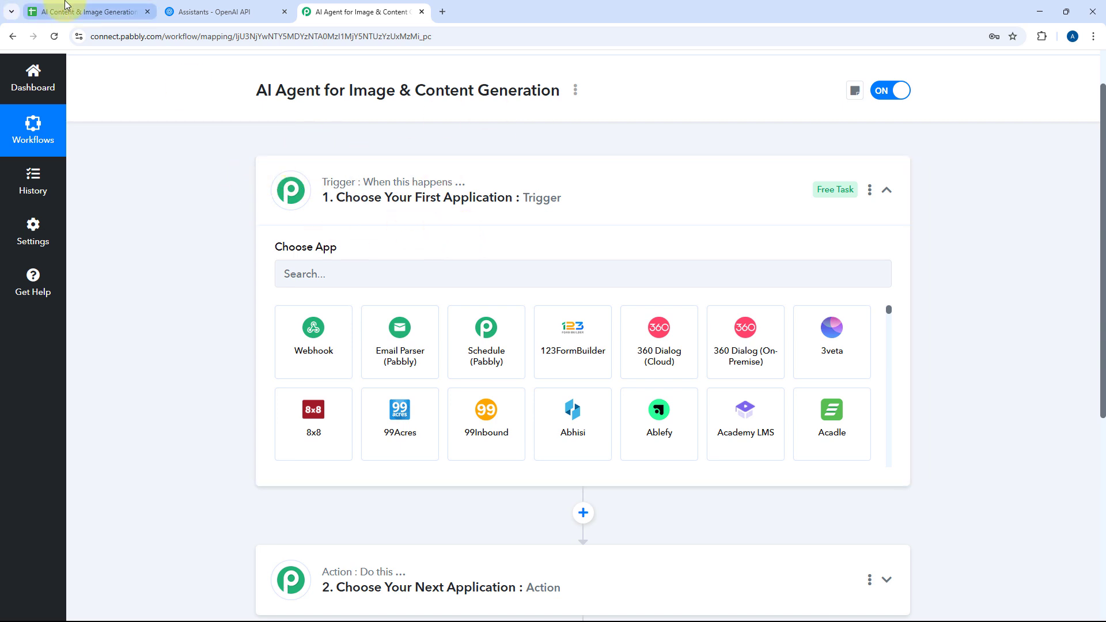
{"action": "left_click", "coordinate": [41, 7]}
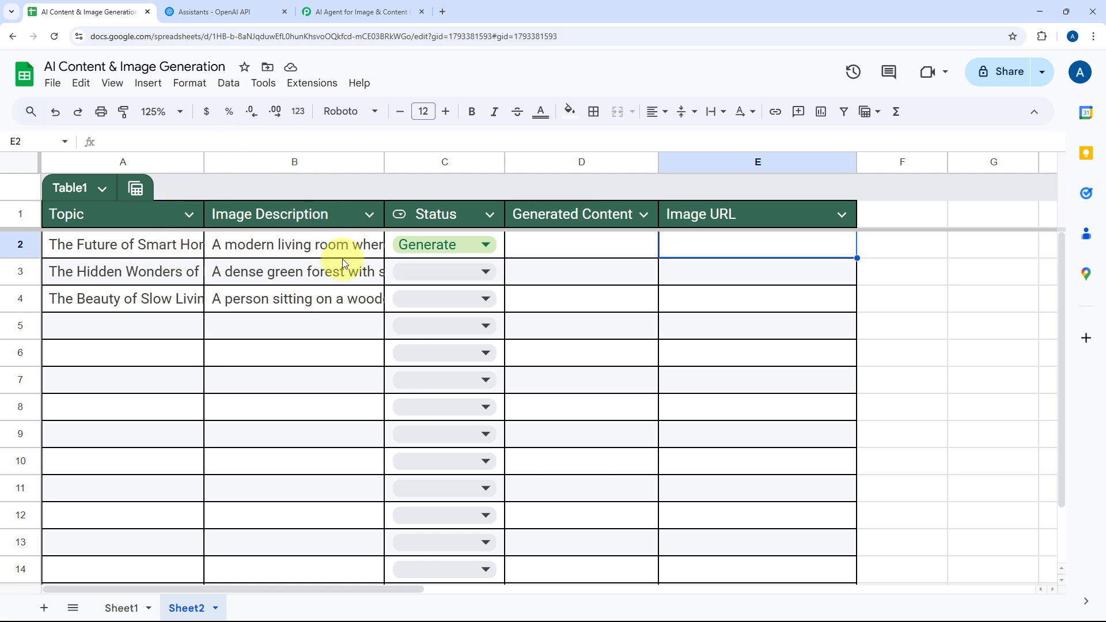
{"action": "left_click", "coordinate": [279, 246]}
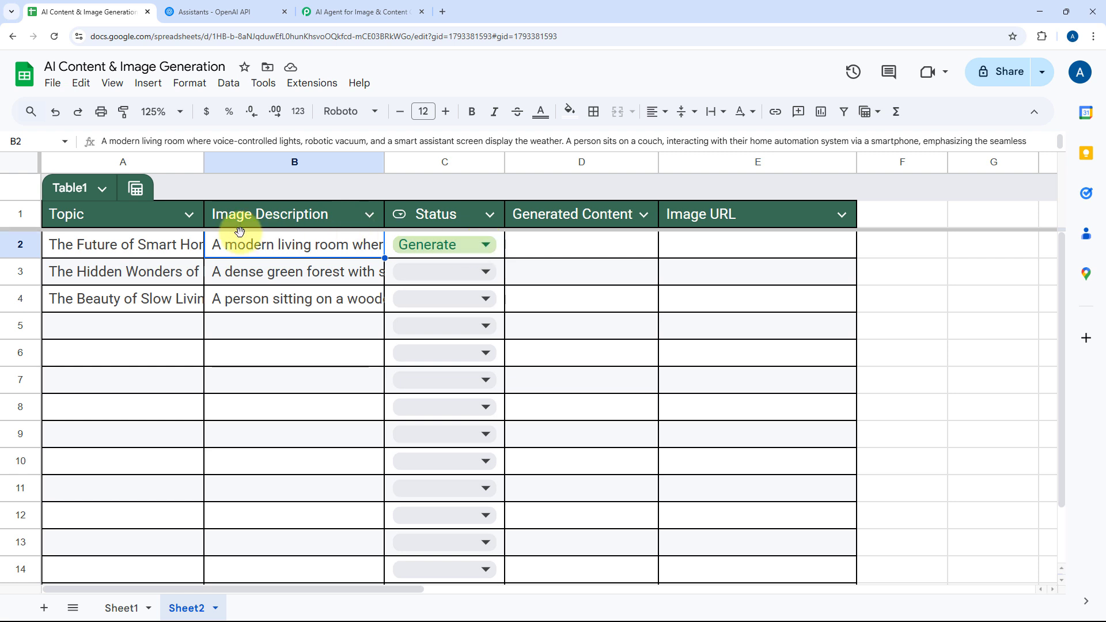
{"action": "left_click", "coordinate": [365, 11]}
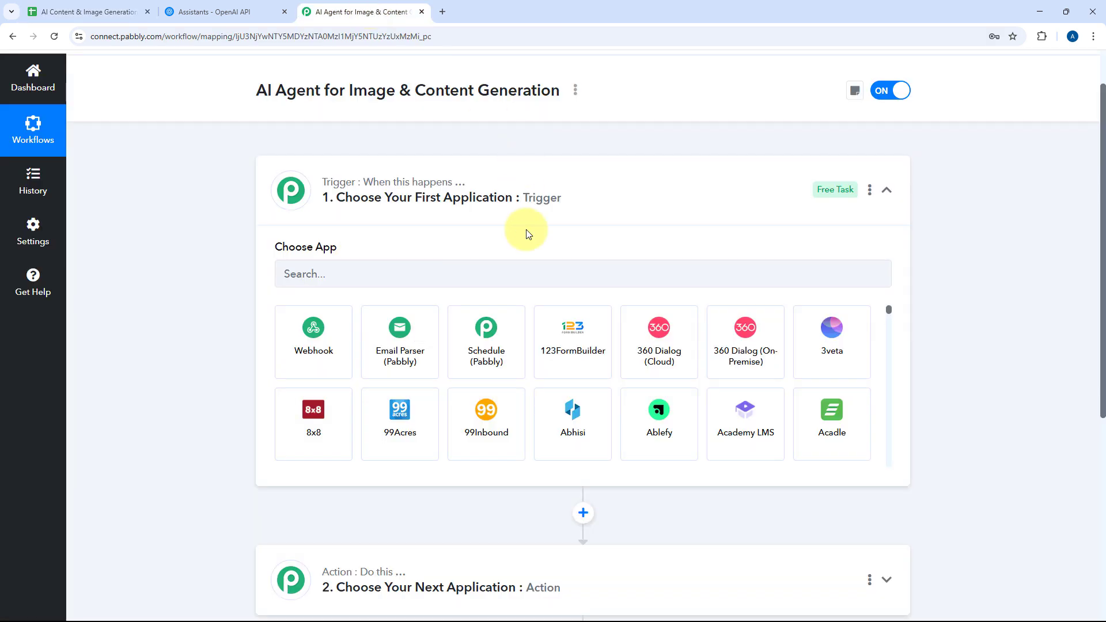
Set the workflow's trigger app to Google Sheets with the event New or Updated Spreadsheet Row.
{"action": "left_click", "coordinate": [460, 263]}
{"action": "type", "text": "Go"}
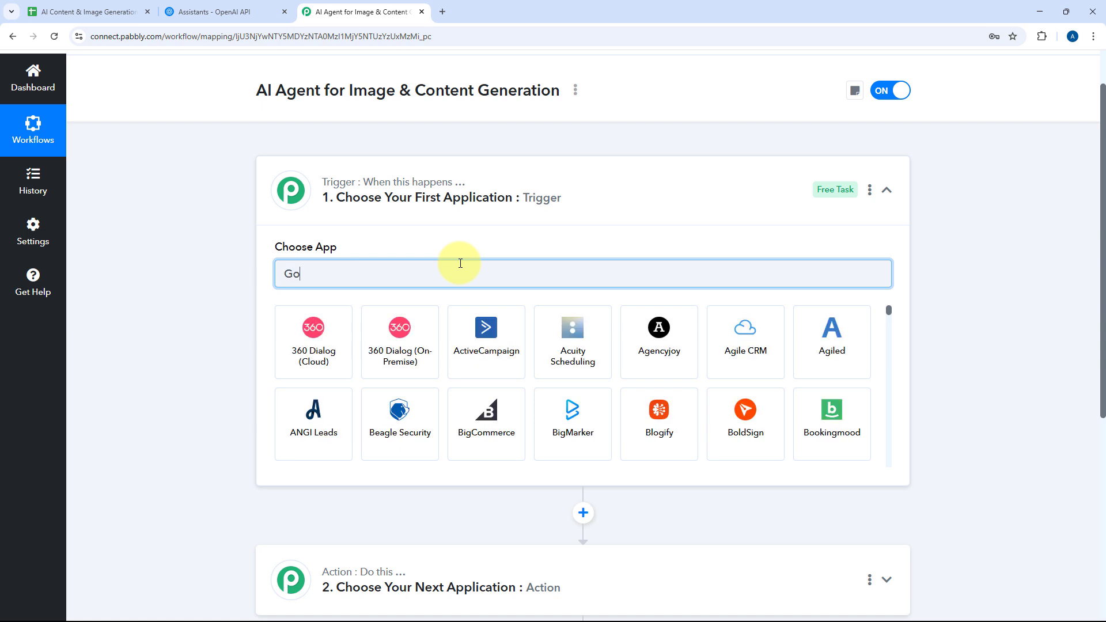
{"action": "type", "text": "ogle Sheets"}
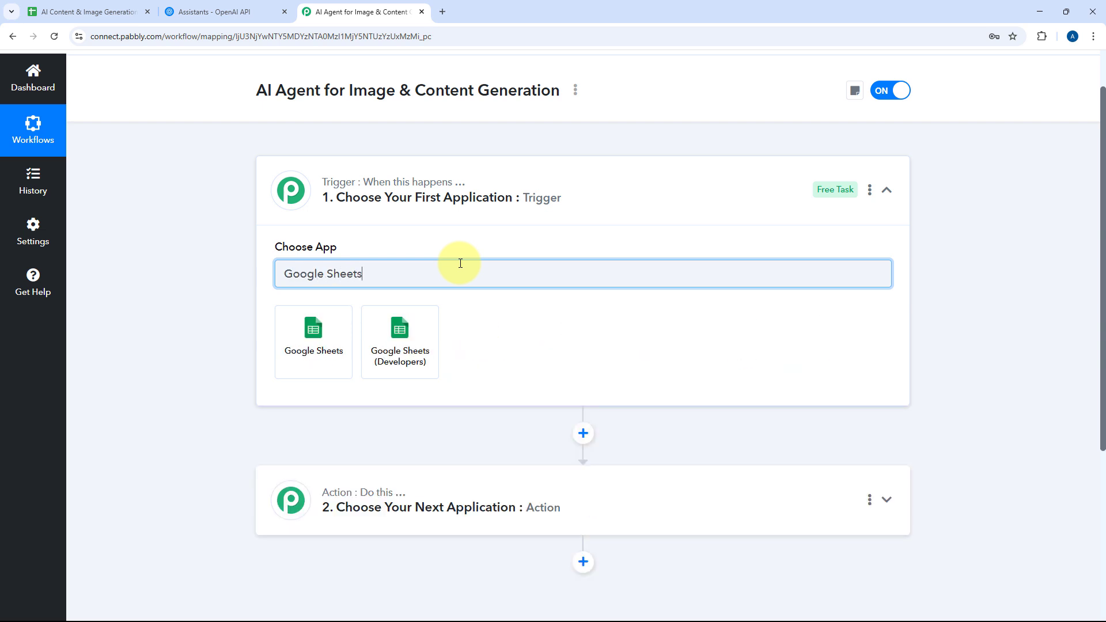
{"action": "left_click", "coordinate": [349, 339]}
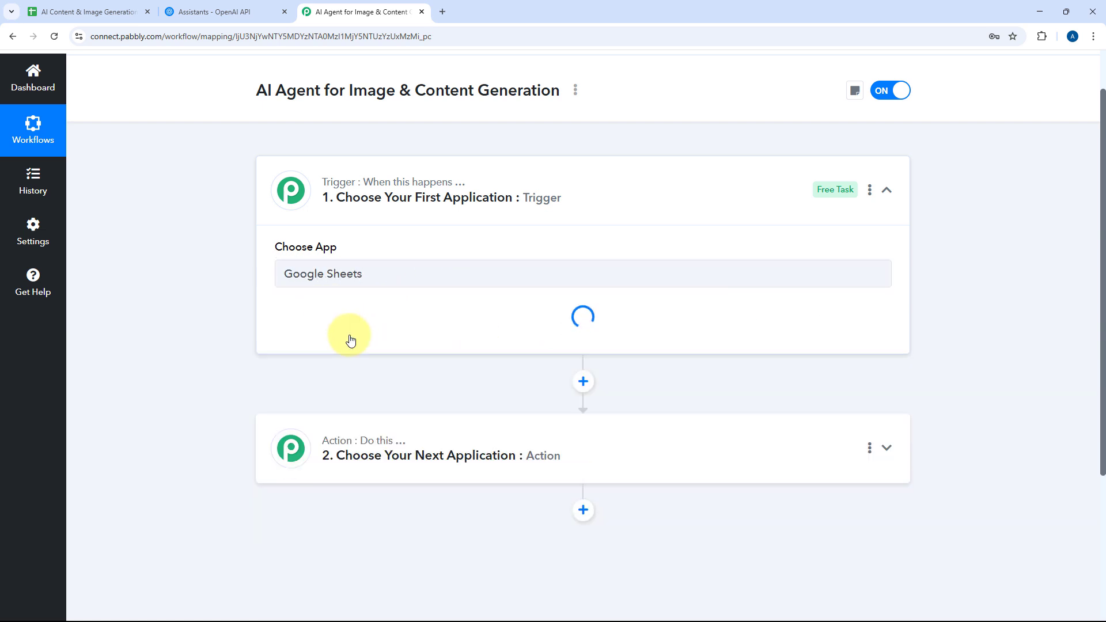
{"action": "left_click", "coordinate": [345, 332]}
{"action": "scroll", "coordinate": [209, 329], "scroll_direction": "down", "scroll_amount": 1}
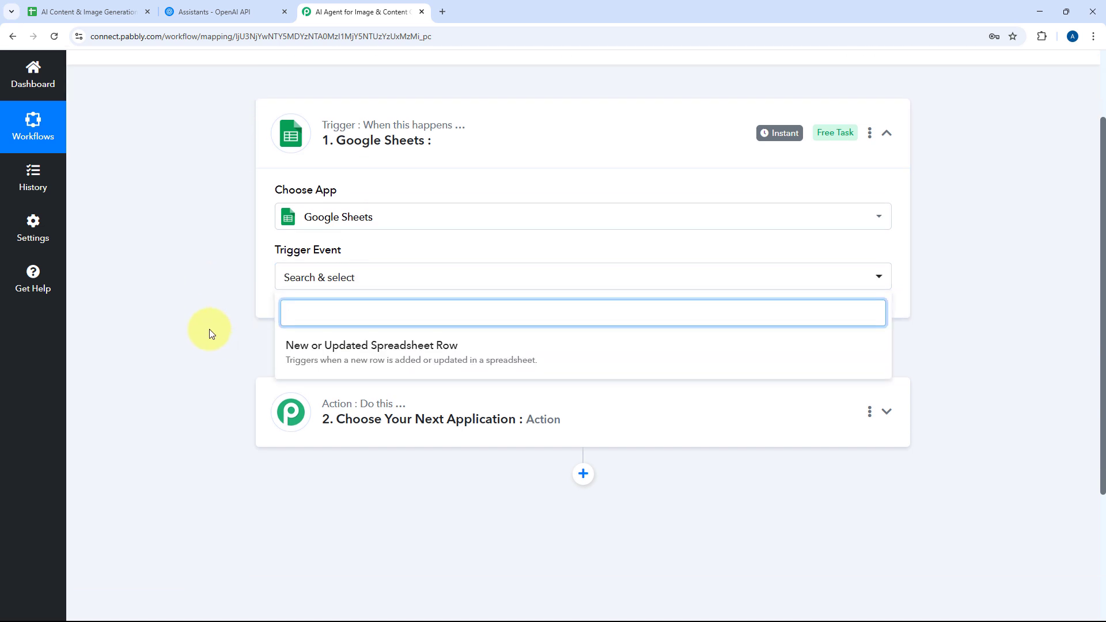
{"action": "left_click", "coordinate": [348, 346]}
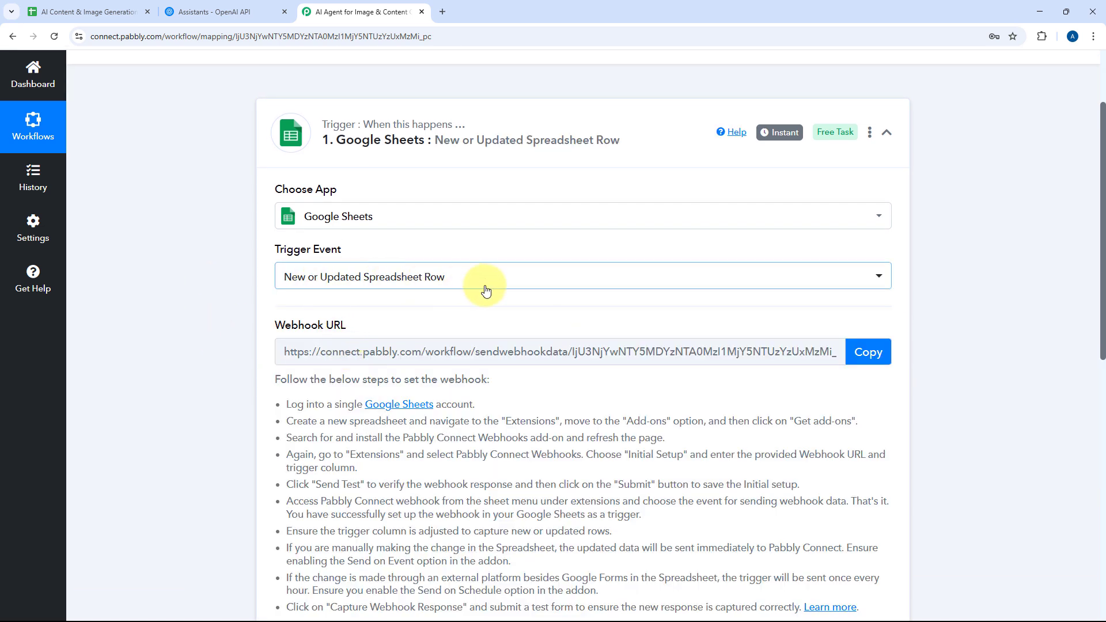
Review the webhook setup instructions of the Google Sheets trigger and copy its webhook URL.
{"action": "scroll", "coordinate": [484, 289], "scroll_direction": "down", "scroll_amount": 2}
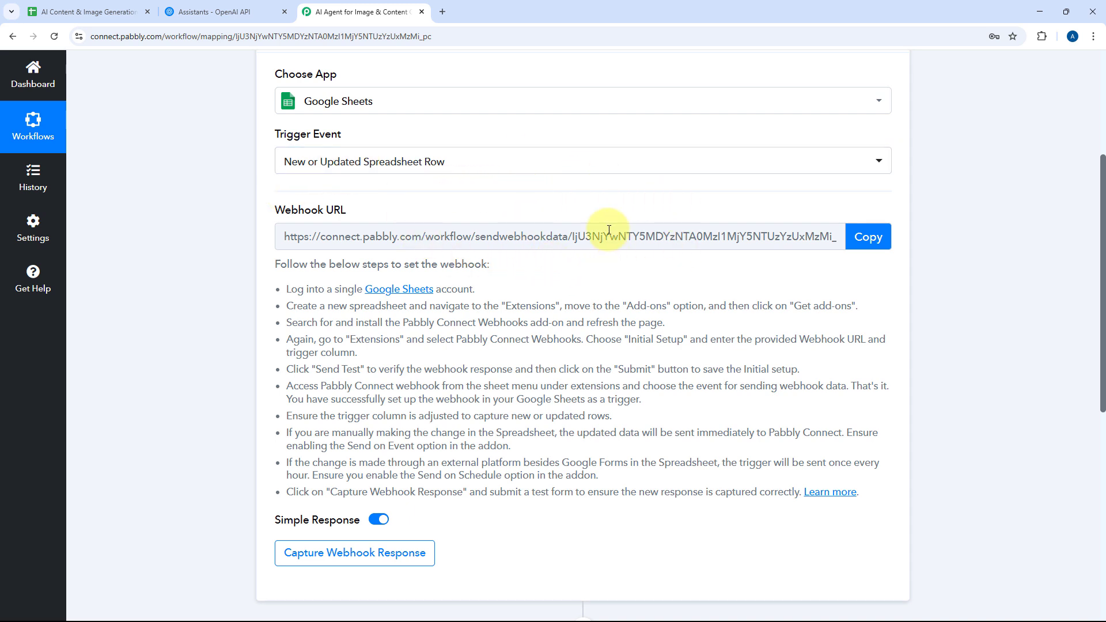
{"action": "left_click", "coordinate": [86, 11]}
{"action": "left_click", "coordinate": [369, 9]}
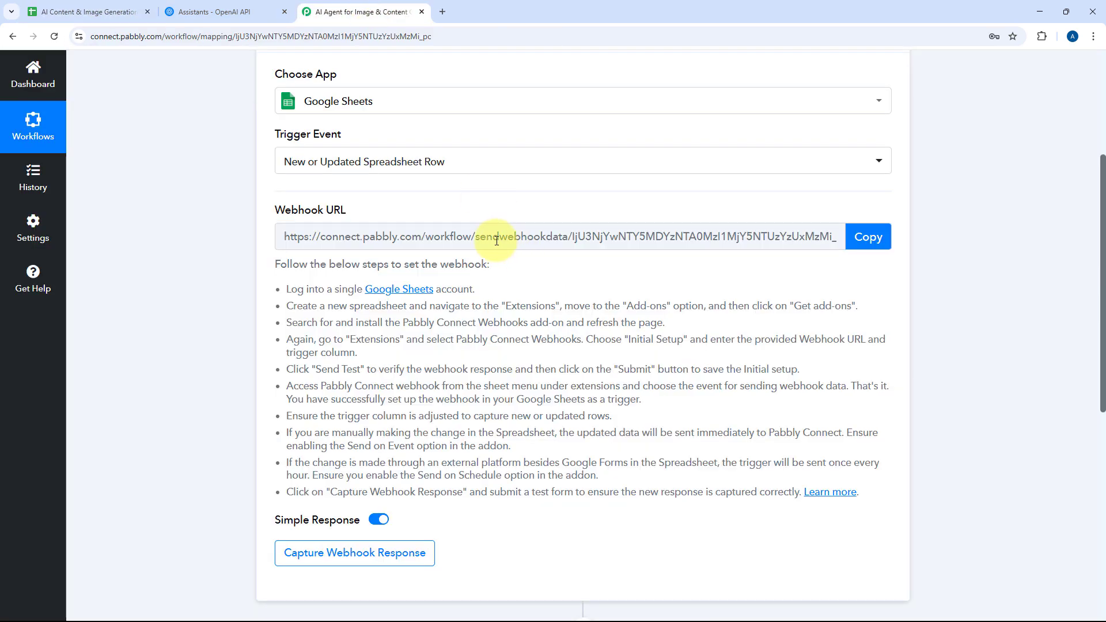
{"action": "left_click_drag", "start_coordinate": [277, 265], "coordinate": [861, 492]}
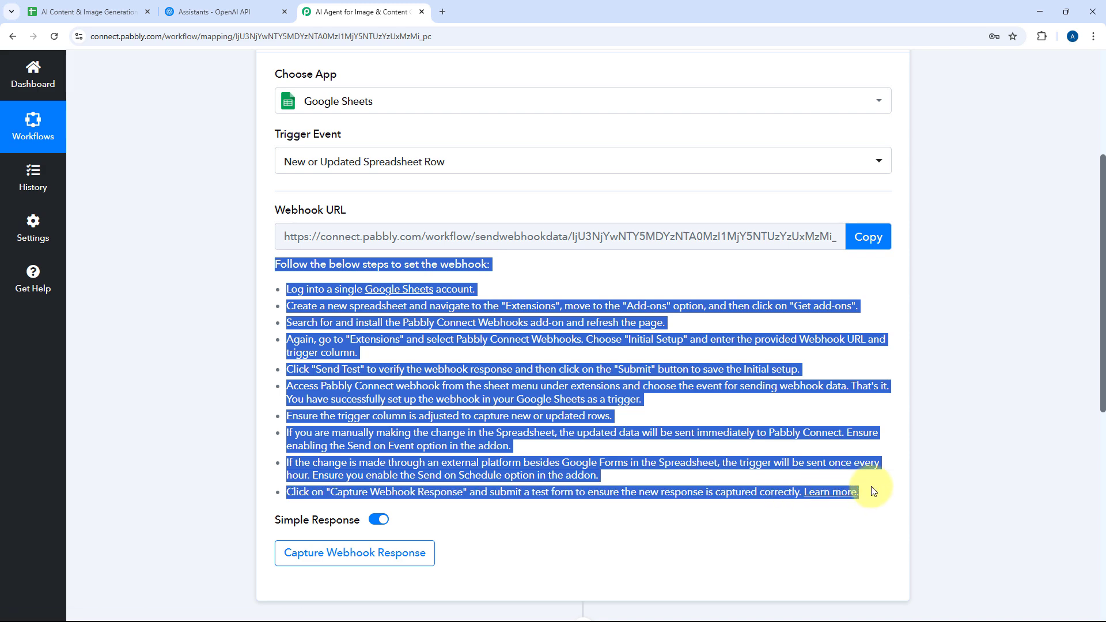
{"action": "left_click", "coordinate": [867, 362]}
{"action": "left_click", "coordinate": [866, 243]}
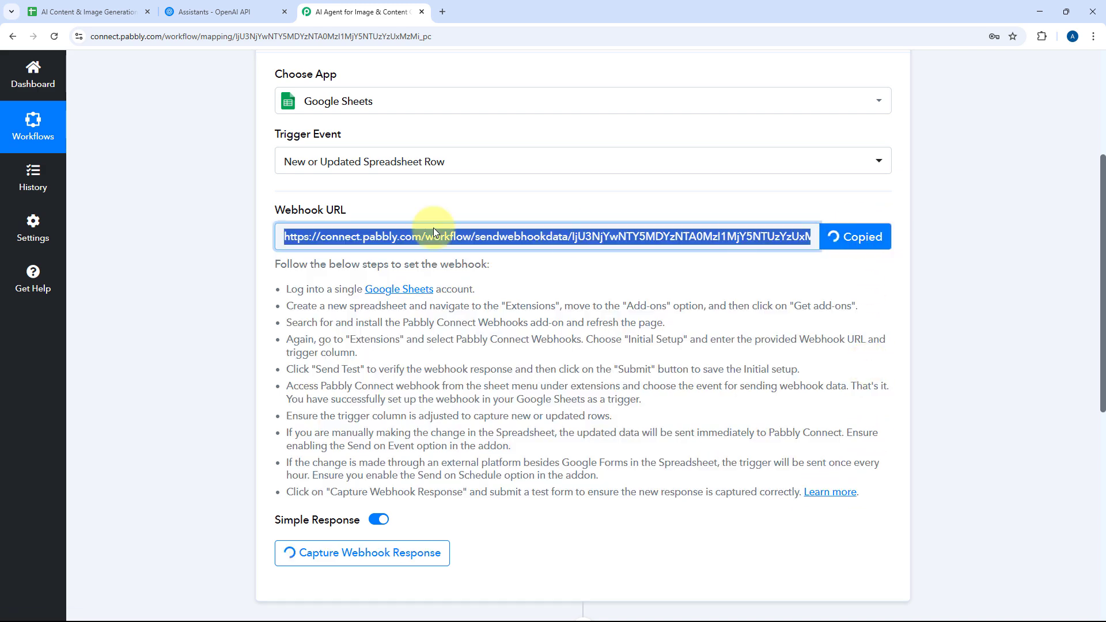
In the Google Sheets spreadsheet, search the add-on marketplace for Pabbly Connect Webhooks, check the result and close the marketplace.
{"action": "left_click", "coordinate": [113, 11]}
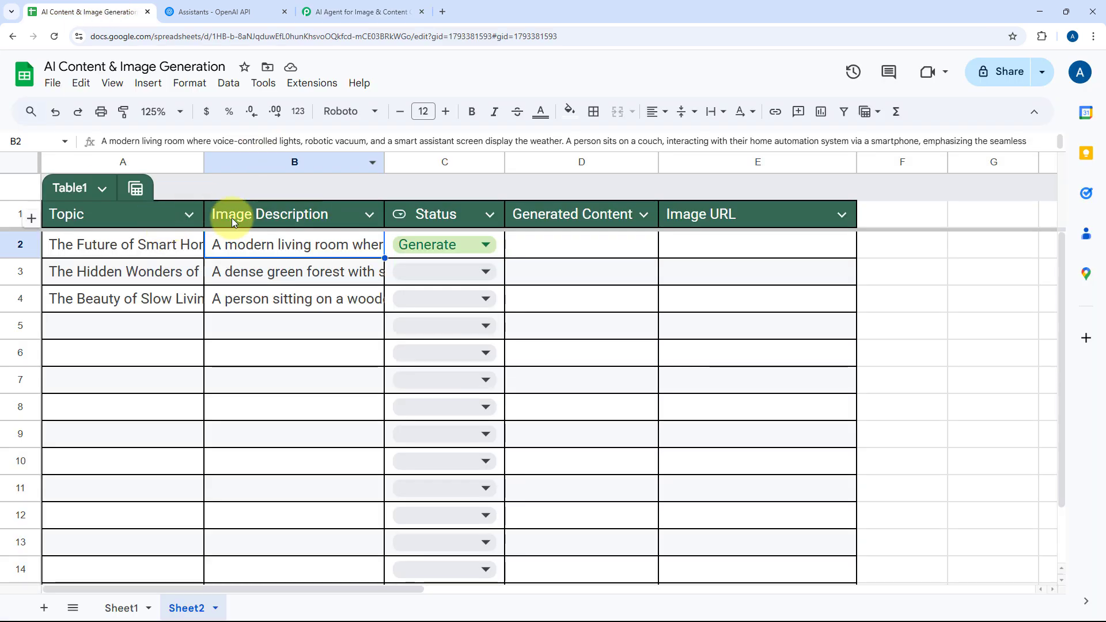
{"action": "left_click", "coordinate": [323, 85]}
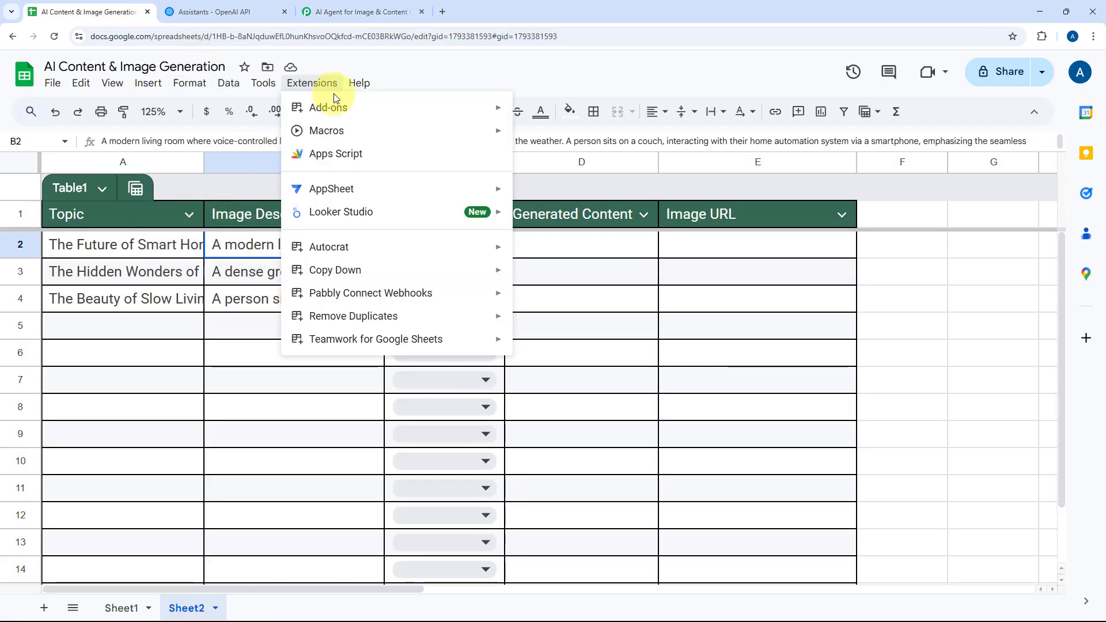
{"action": "mouse_move", "coordinate": [348, 104]}
{"action": "left_click", "coordinate": [547, 111]}
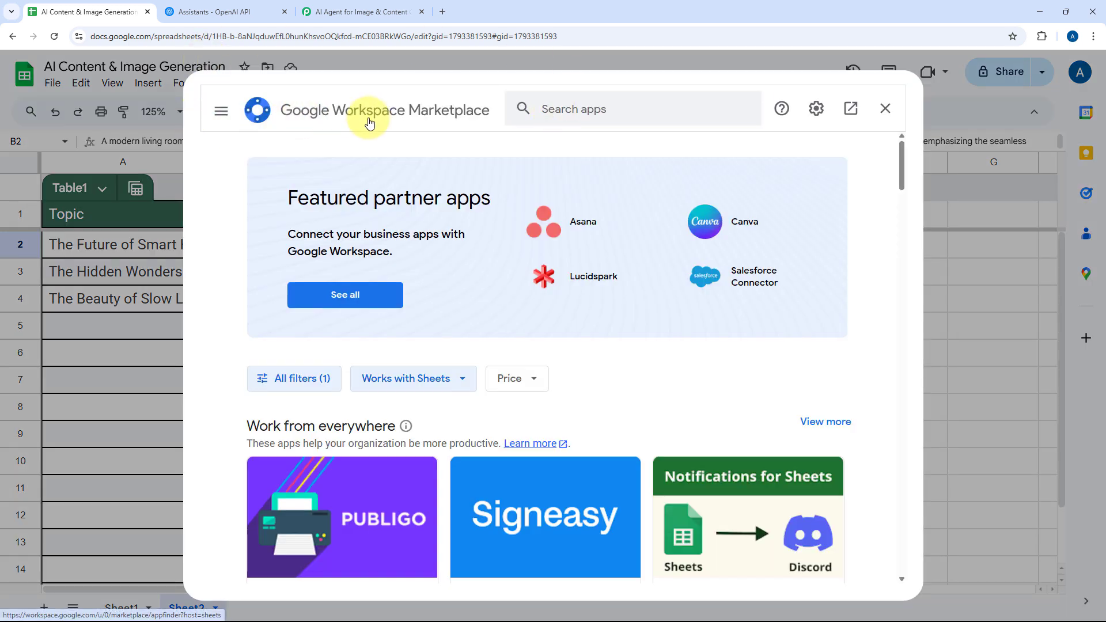
{"action": "left_click", "coordinate": [564, 109]}
{"action": "type", "text": "Pabbly"}
{"action": "key", "text": "Down"}
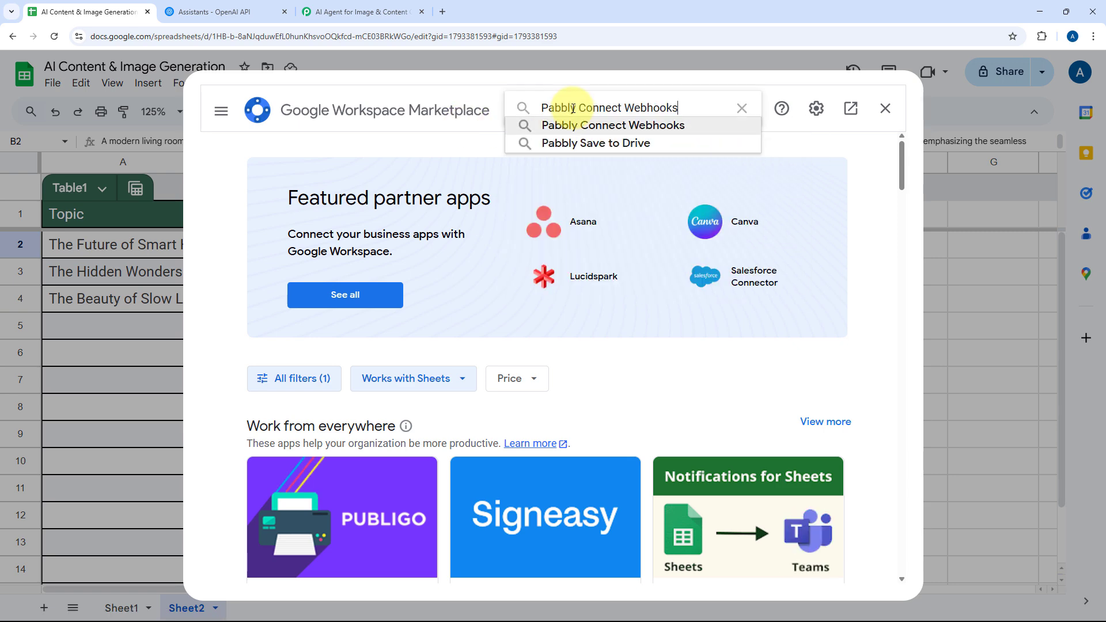
{"action": "key", "text": "Return"}
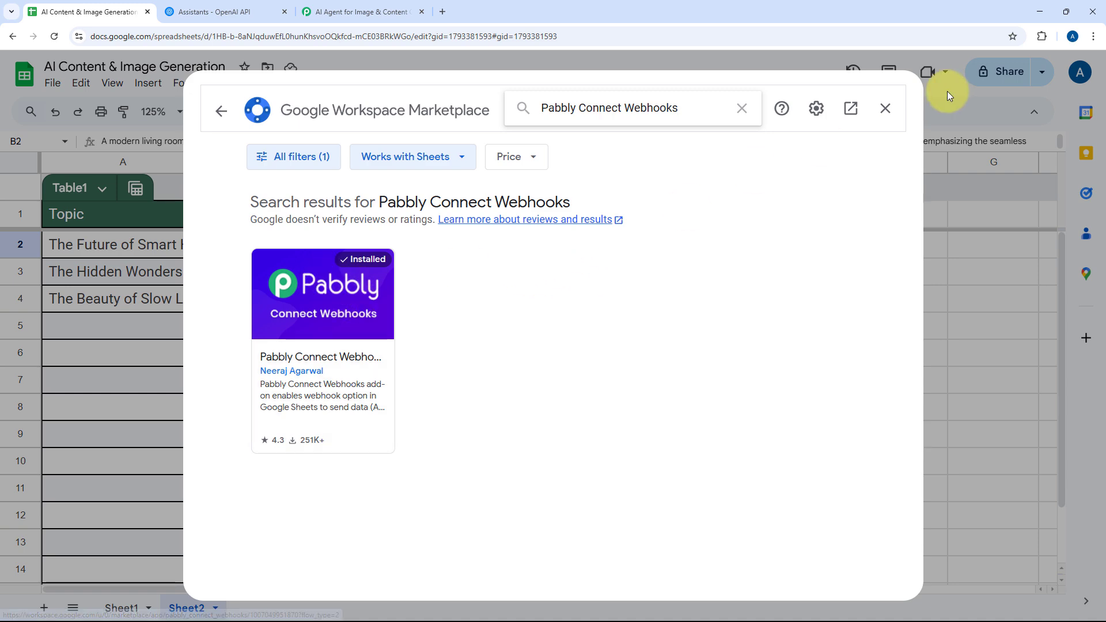
{"action": "left_click", "coordinate": [885, 108]}
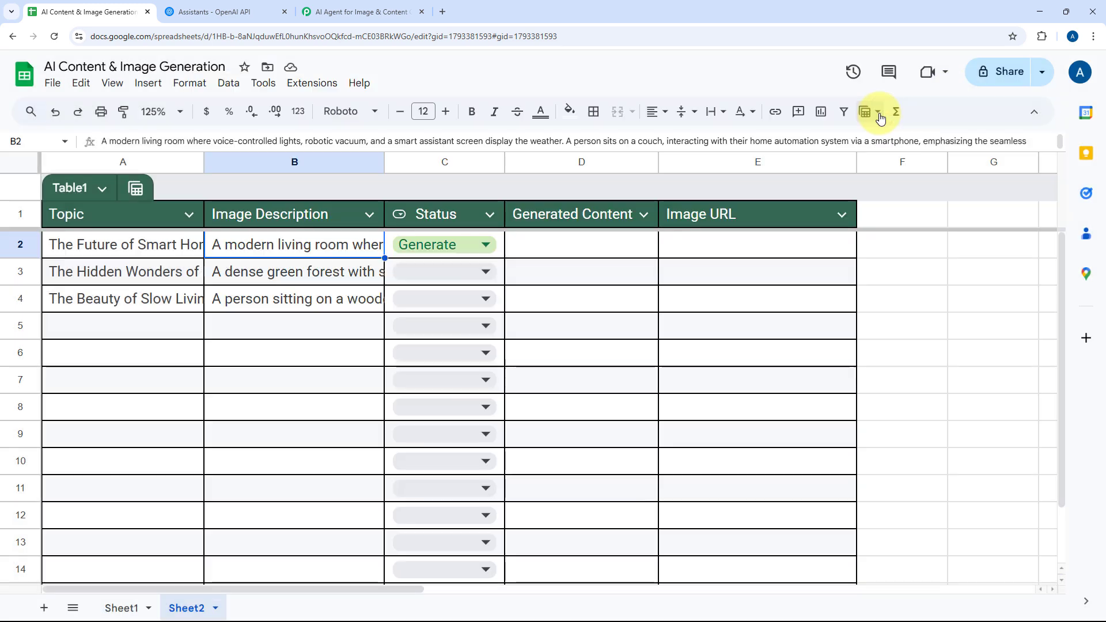
Reload the spreadsheet page and set the sheet zoom to 125%.
{"action": "left_click", "coordinate": [55, 38]}
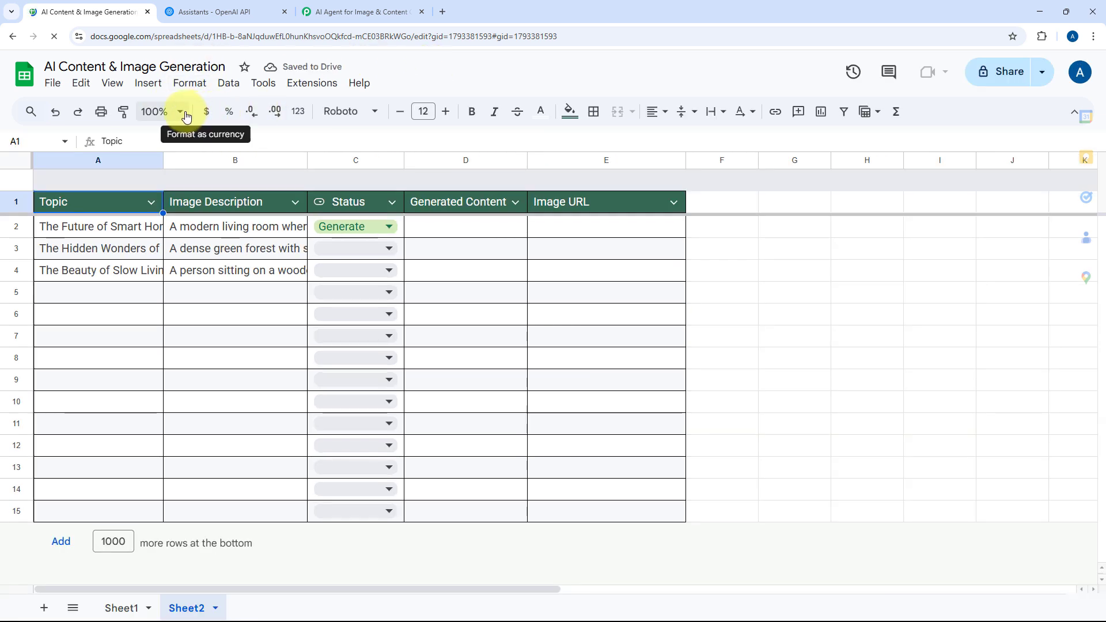
{"action": "left_click", "coordinate": [182, 111]}
{"action": "left_click", "coordinate": [158, 230]}
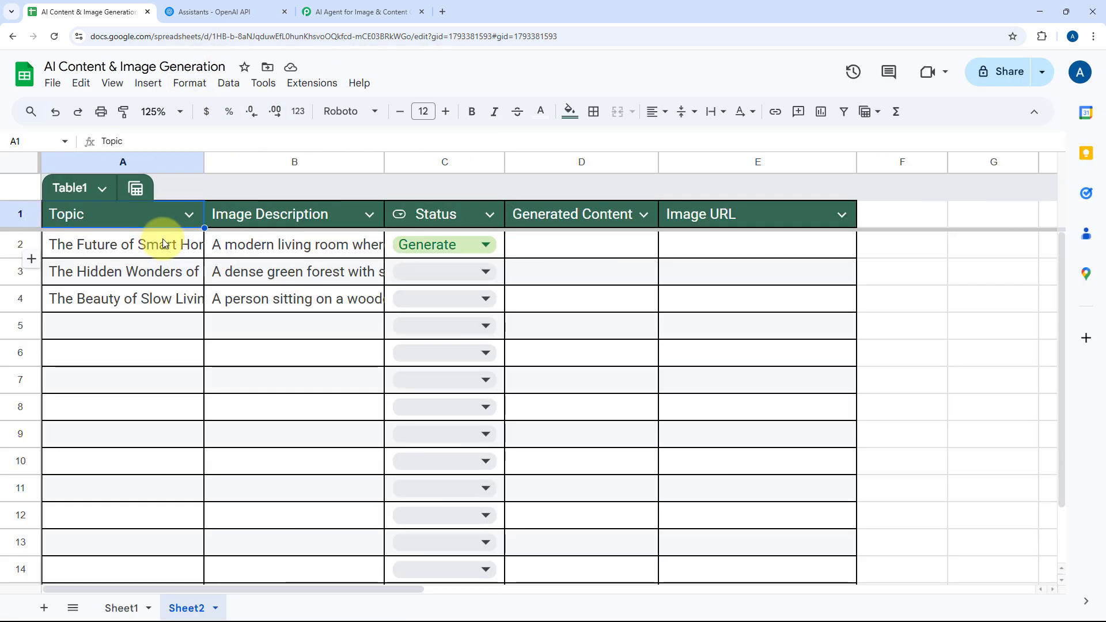
Open the Initial Setup of the Pabbly Connect Webhooks add-on and check which sheet the webhook applies to.
{"action": "left_click", "coordinate": [309, 87]}
{"action": "mouse_move", "coordinate": [427, 299]}
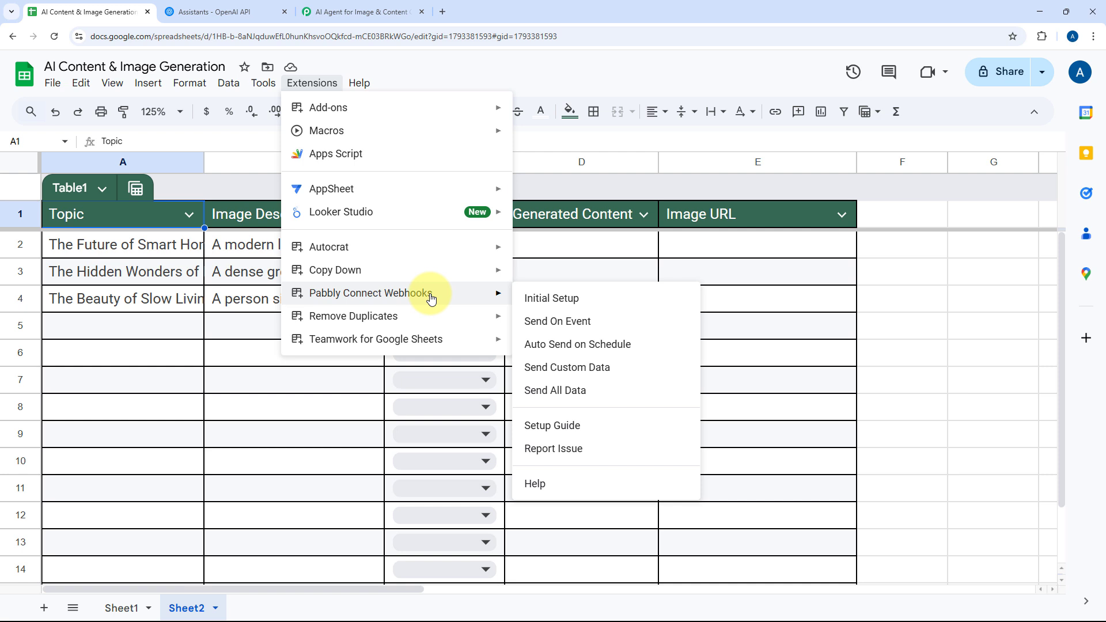
{"action": "left_click", "coordinate": [593, 299]}
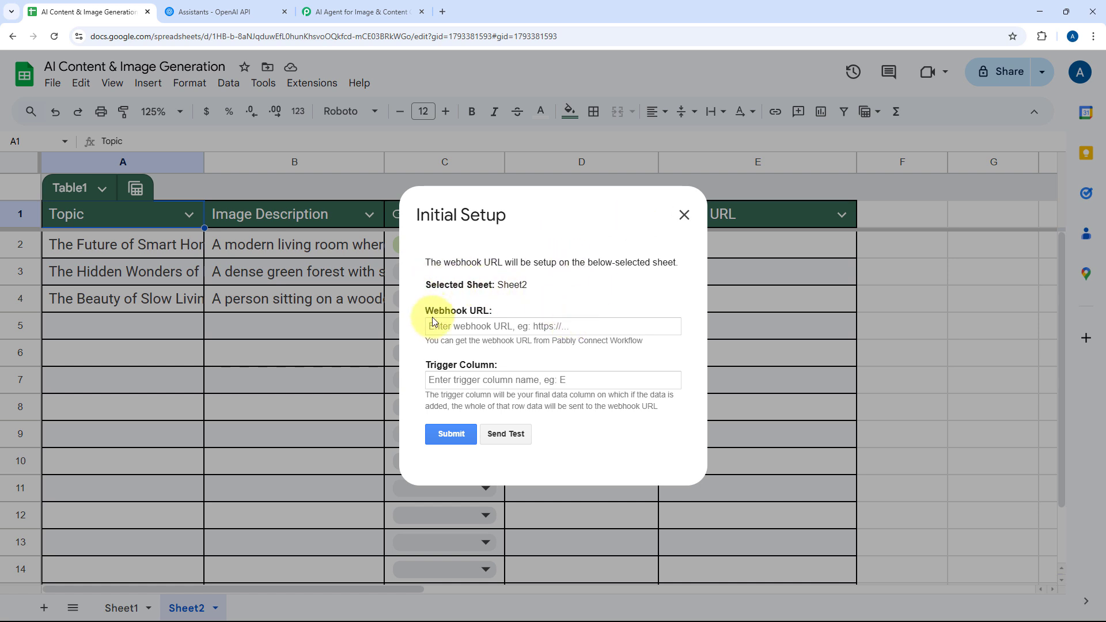
{"action": "left_click_drag", "start_coordinate": [498, 286], "coordinate": [534, 290]}
{"action": "left_click", "coordinate": [505, 287]}
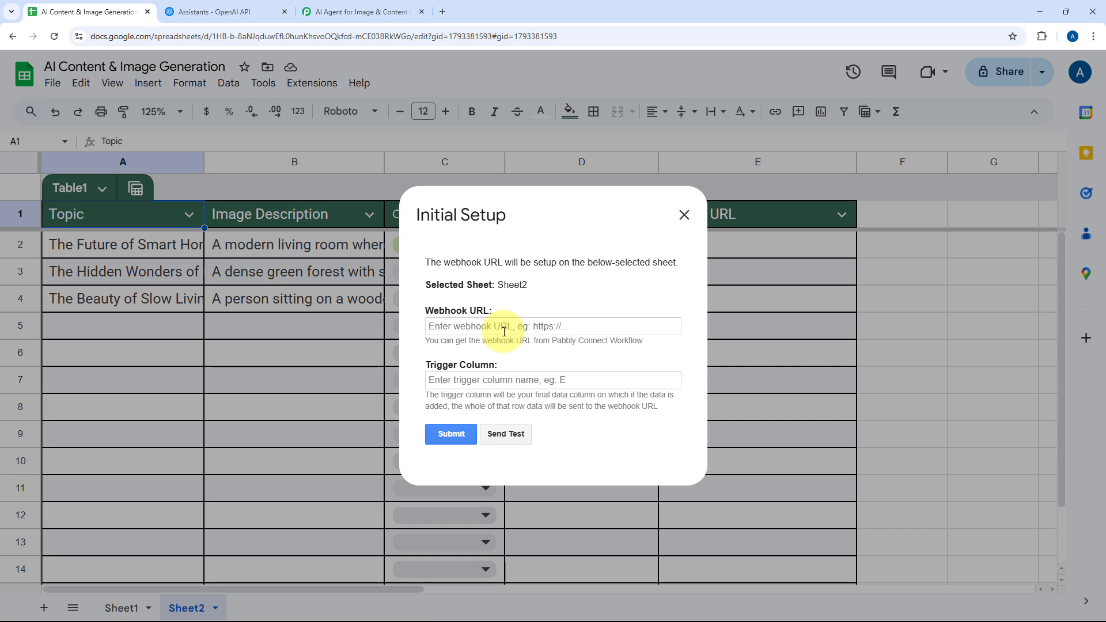
Copy the webhook URL from the Pabbly Connect trigger and paste it into the add-on's Initial Setup in Google Sheets.
{"action": "left_click", "coordinate": [334, 12]}
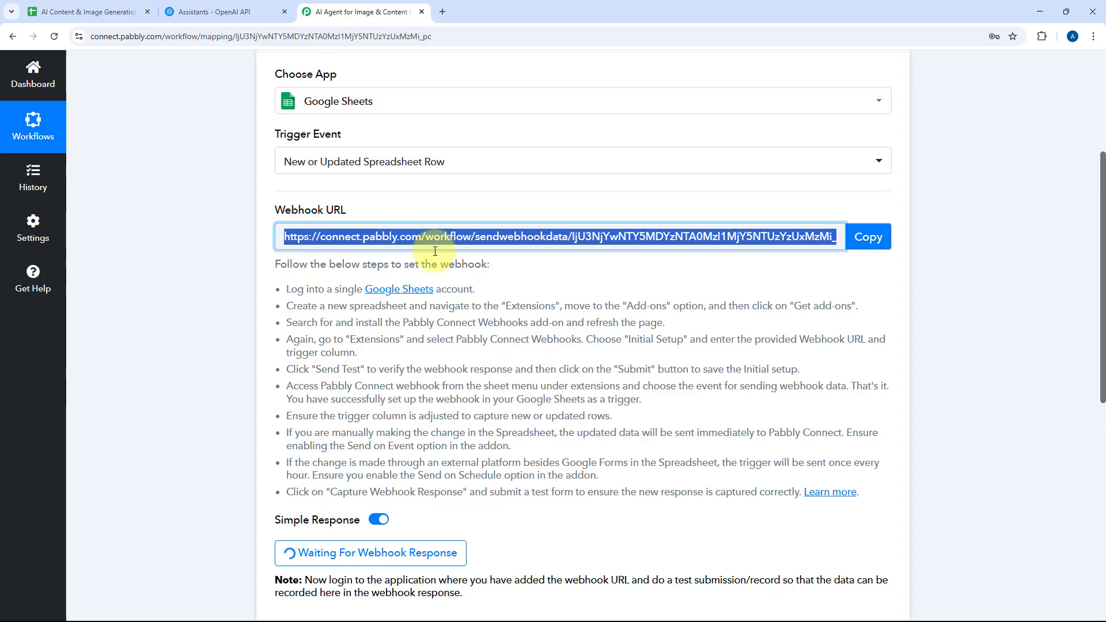
{"action": "left_click", "coordinate": [868, 237]}
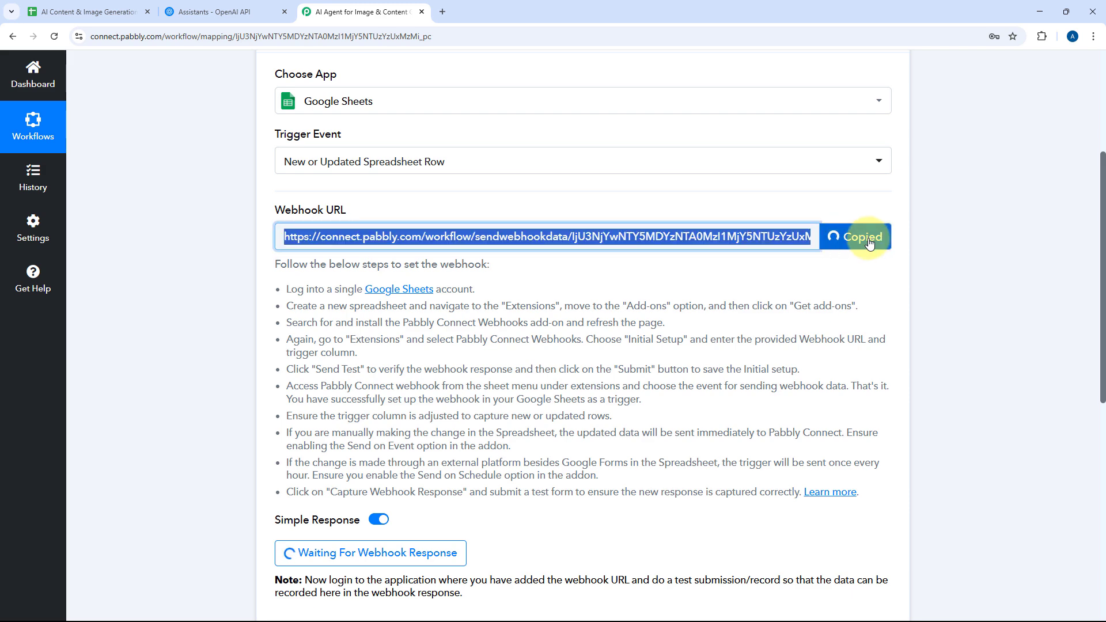
{"action": "left_click", "coordinate": [87, 12]}
{"action": "right_click", "coordinate": [450, 327]}
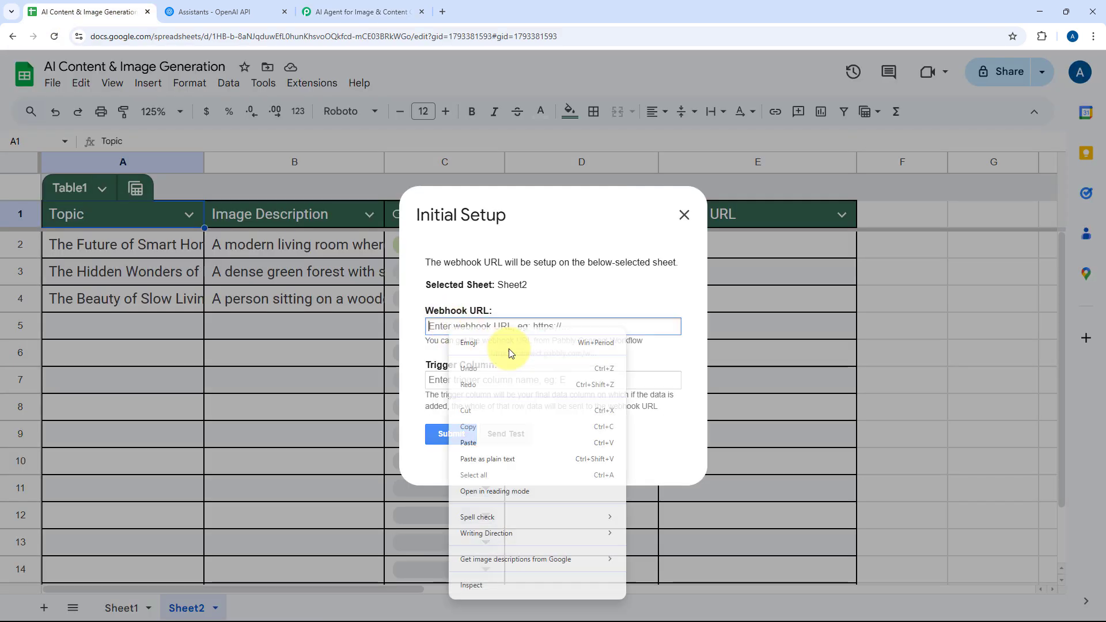
{"action": "left_click", "coordinate": [482, 443]}
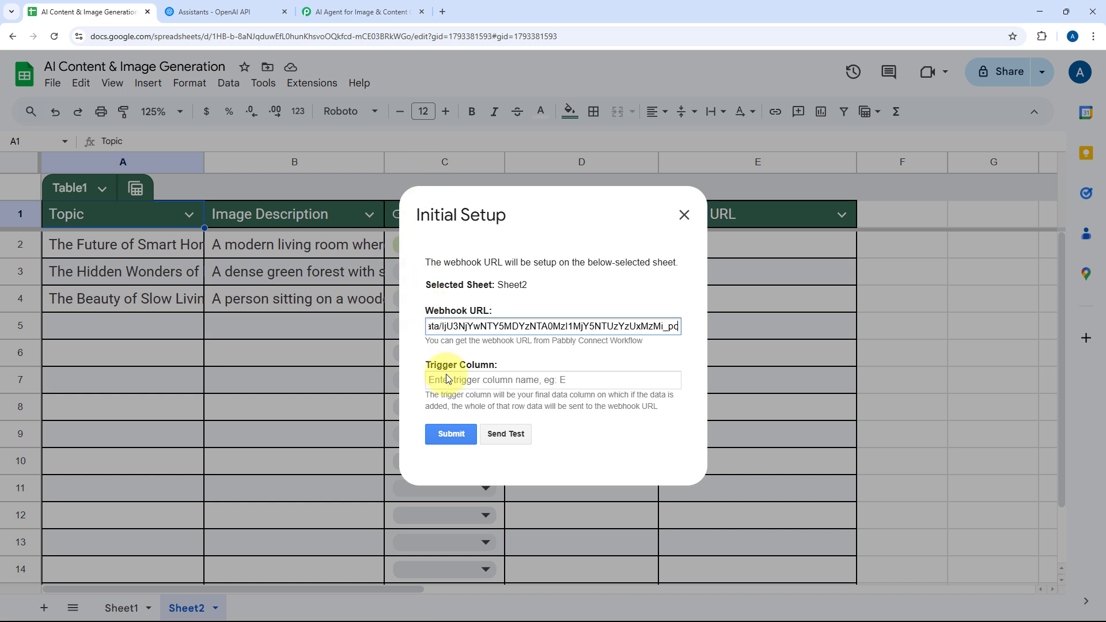
Set the trigger column to C, send test data to the webhook and review the sent row.
{"action": "left_click", "coordinate": [479, 383]}
{"action": "type", "text": "C"}
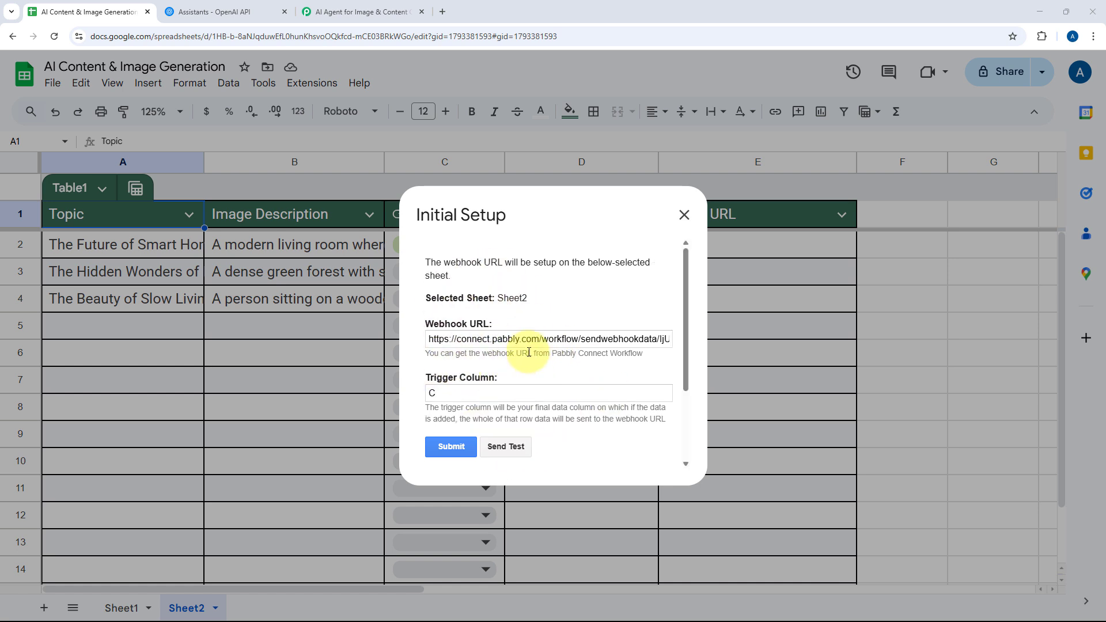
{"action": "scroll", "coordinate": [527, 353], "scroll_direction": "down", "scroll_amount": 2}
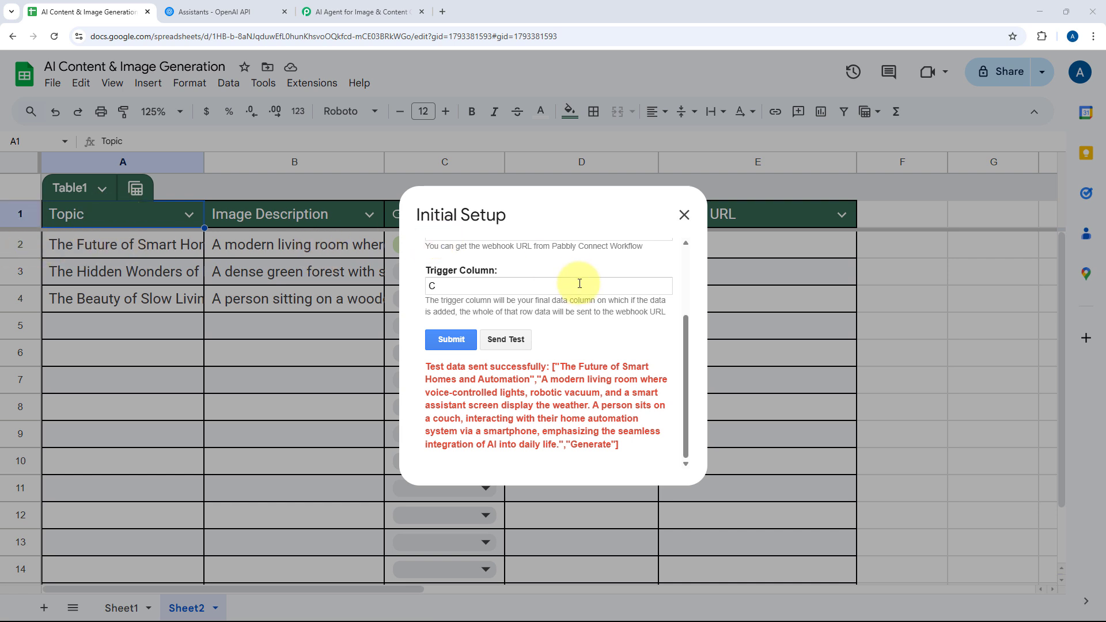
{"action": "scroll", "coordinate": [543, 345], "scroll_direction": "up", "scroll_amount": 2}
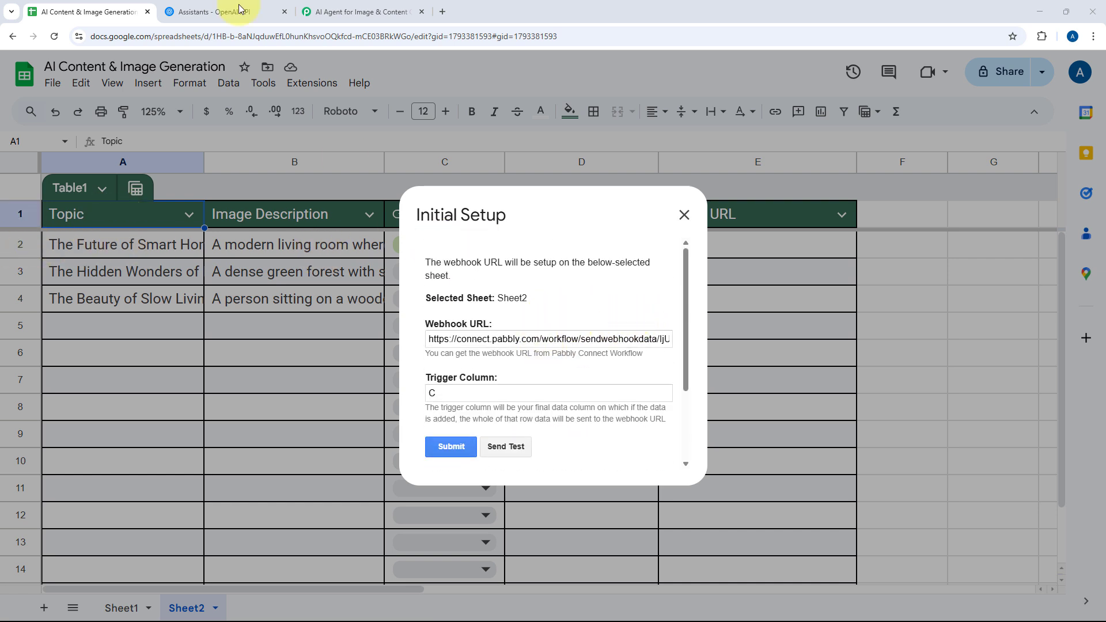
In Pabbly Connect, examine the captured webhook response, checking the topic, status and spreadsheet name.
{"action": "left_click", "coordinate": [359, 12]}
{"action": "scroll", "coordinate": [576, 305], "scroll_direction": "down", "scroll_amount": 6}
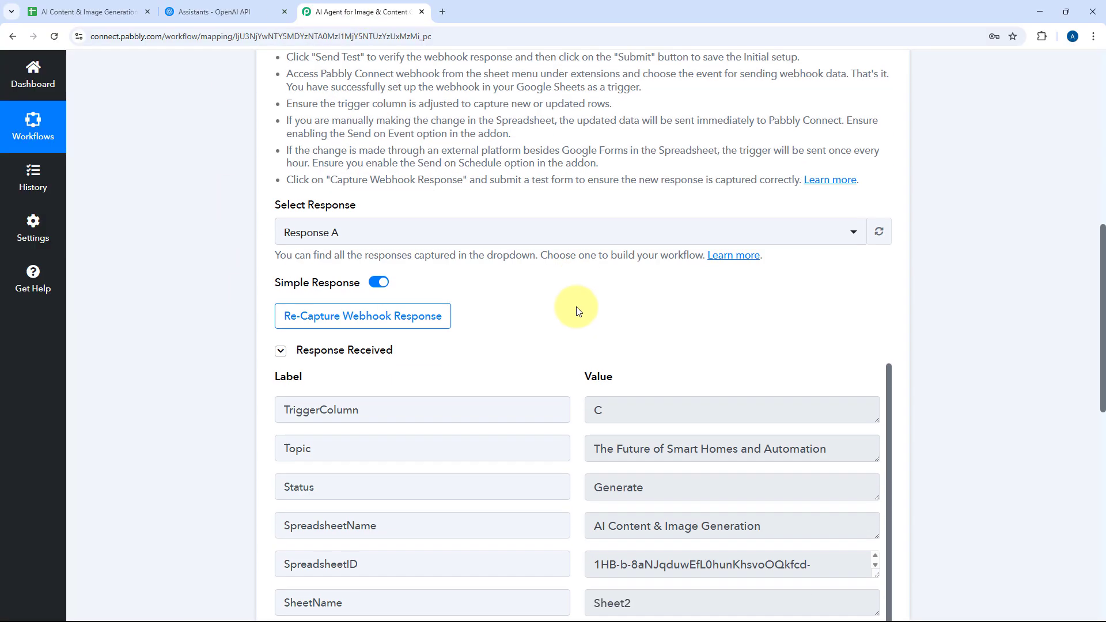
{"action": "scroll", "coordinate": [562, 301], "scroll_direction": "down", "scroll_amount": 1}
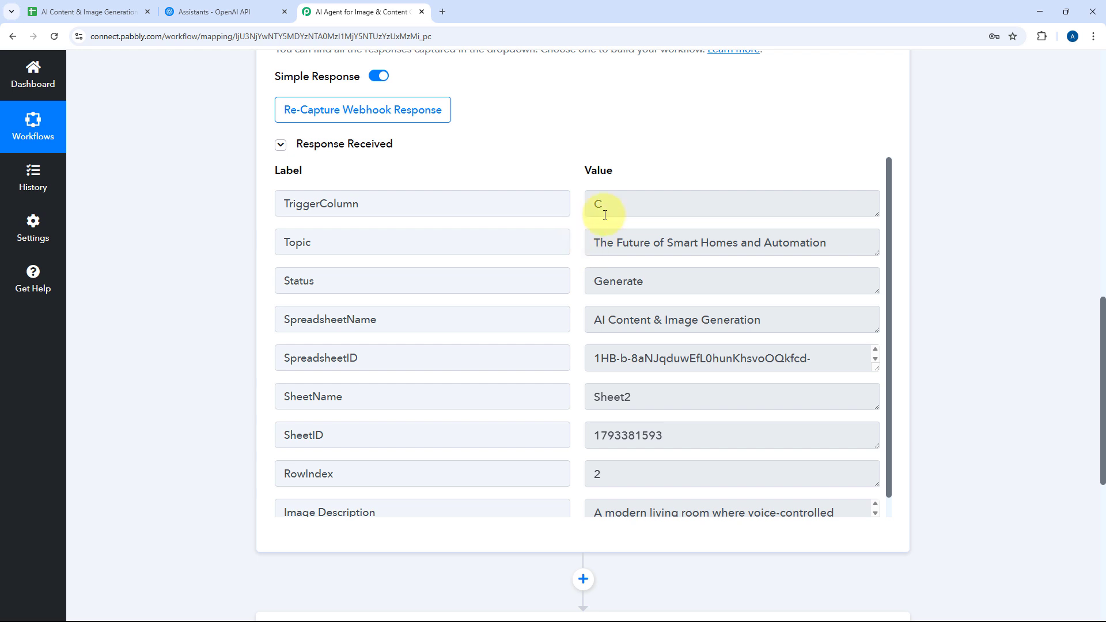
{"action": "left_click_drag", "start_coordinate": [616, 206], "coordinate": [850, 245]}
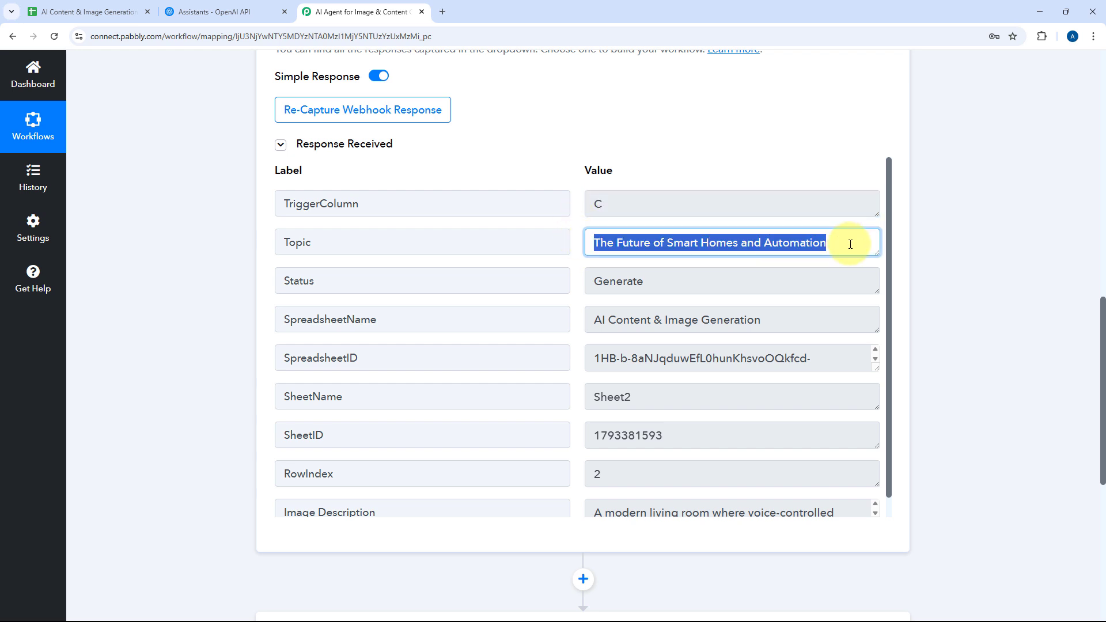
{"action": "left_click", "coordinate": [526, 279]}
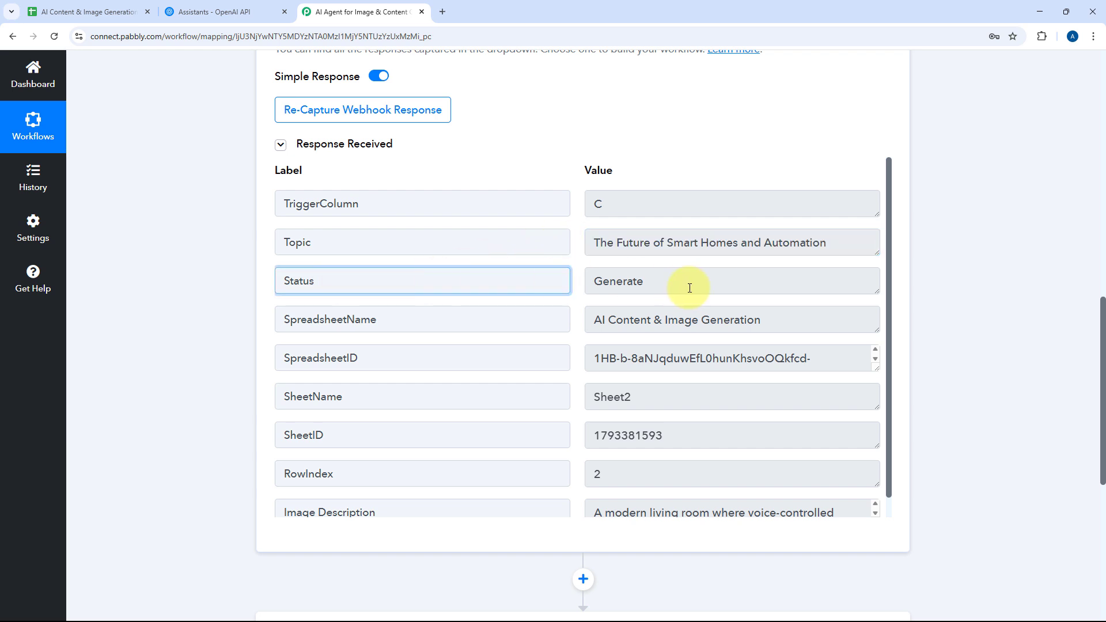
{"action": "left_click_drag", "start_coordinate": [683, 286], "coordinate": [572, 285]}
{"action": "left_click", "coordinate": [580, 210]}
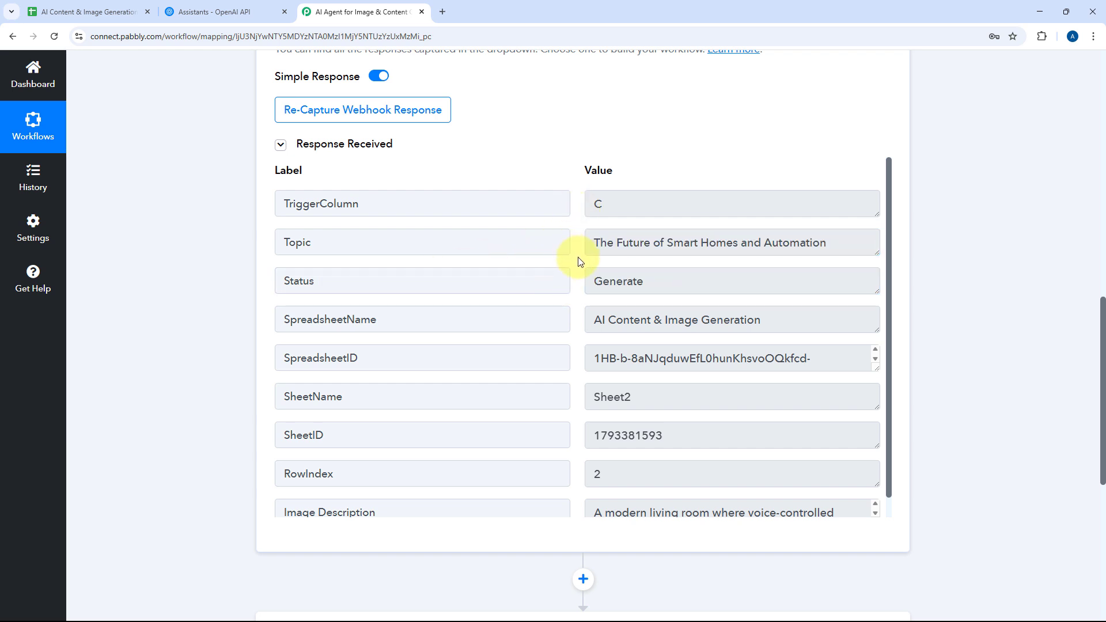
{"action": "left_click_drag", "start_coordinate": [795, 316], "coordinate": [548, 291]}
{"action": "scroll", "coordinate": [572, 288], "scroll_direction": "down", "scroll_amount": 1}
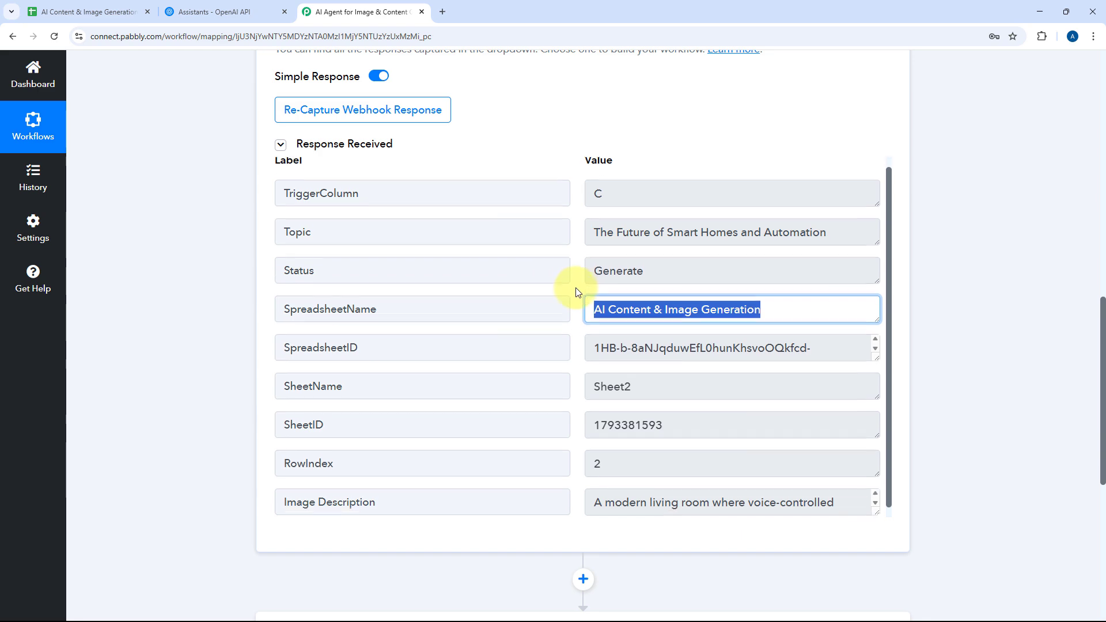
{"action": "scroll", "coordinate": [580, 318], "scroll_direction": "down", "scroll_amount": 3}
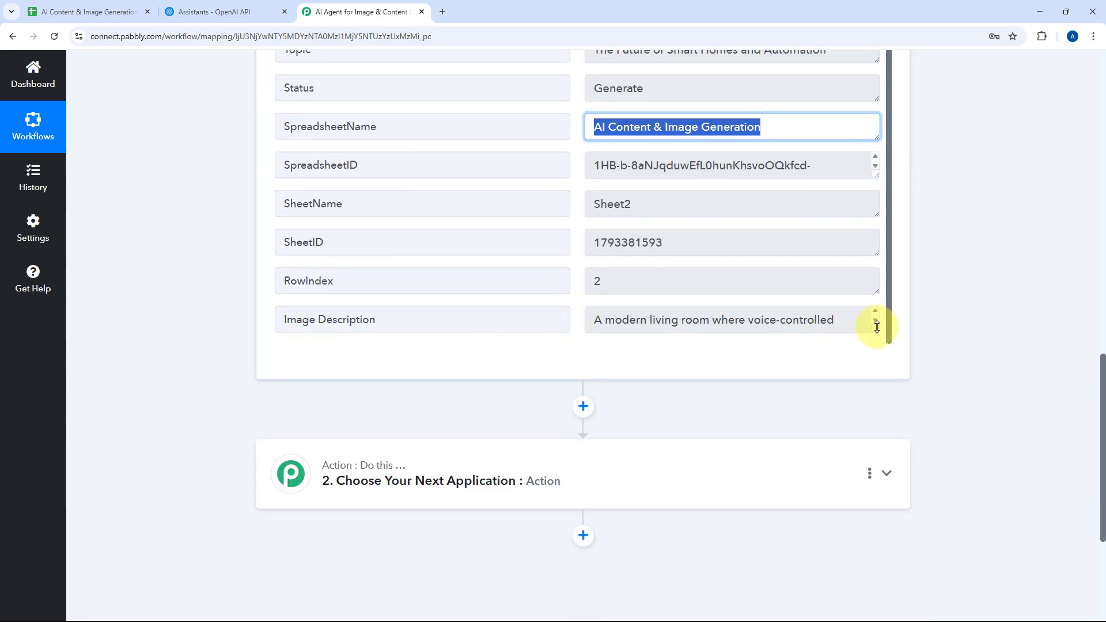
Enlarge the Image Description value in the captured response and read its full text.
{"action": "left_click_drag", "start_coordinate": [877, 328], "coordinate": [871, 490]}
{"action": "scroll", "coordinate": [672, 286], "scroll_direction": "down", "scroll_amount": 3}
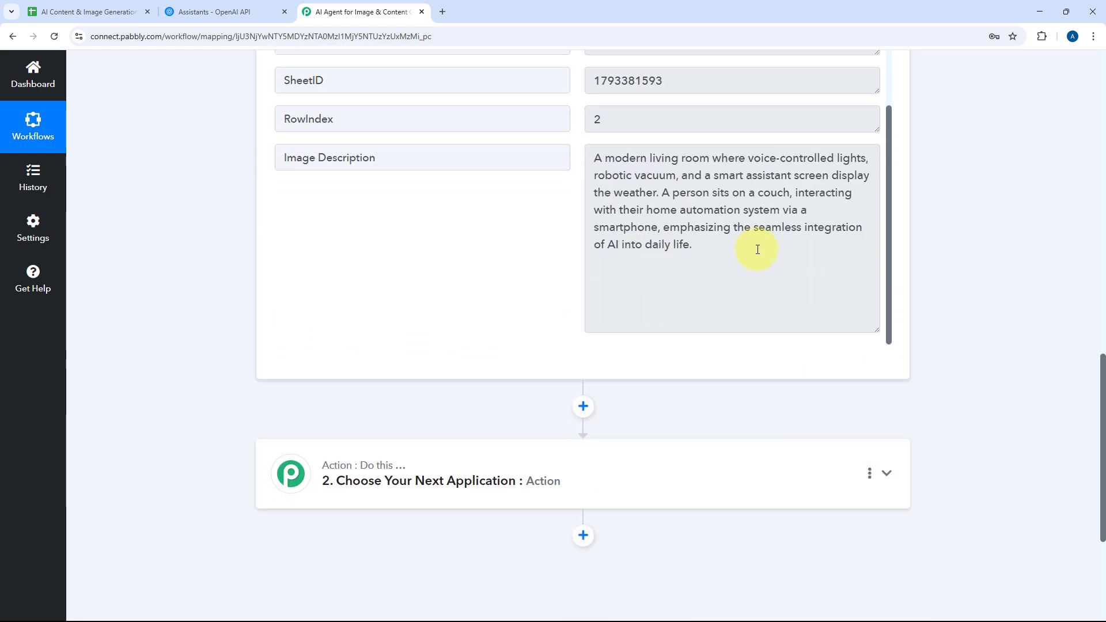
{"action": "left_click_drag", "start_coordinate": [756, 249], "coordinate": [575, 141]}
{"action": "left_click", "coordinate": [582, 137]}
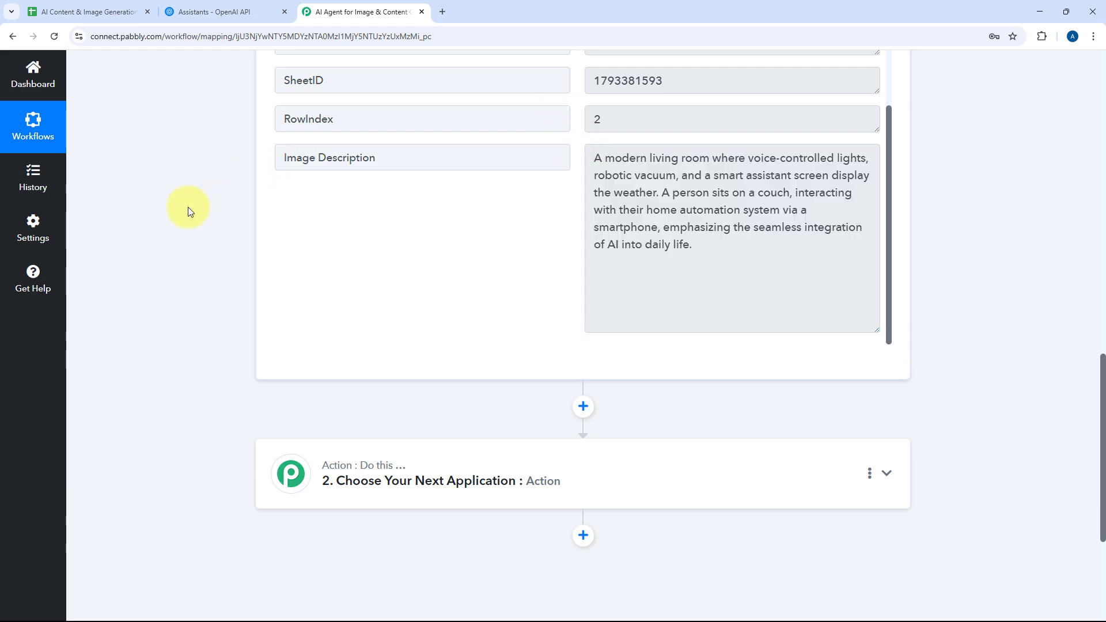
{"action": "scroll", "coordinate": [190, 209], "scroll_direction": "up", "scroll_amount": 4}
{"action": "scroll", "coordinate": [547, 279], "scroll_direction": "up", "scroll_amount": 3}
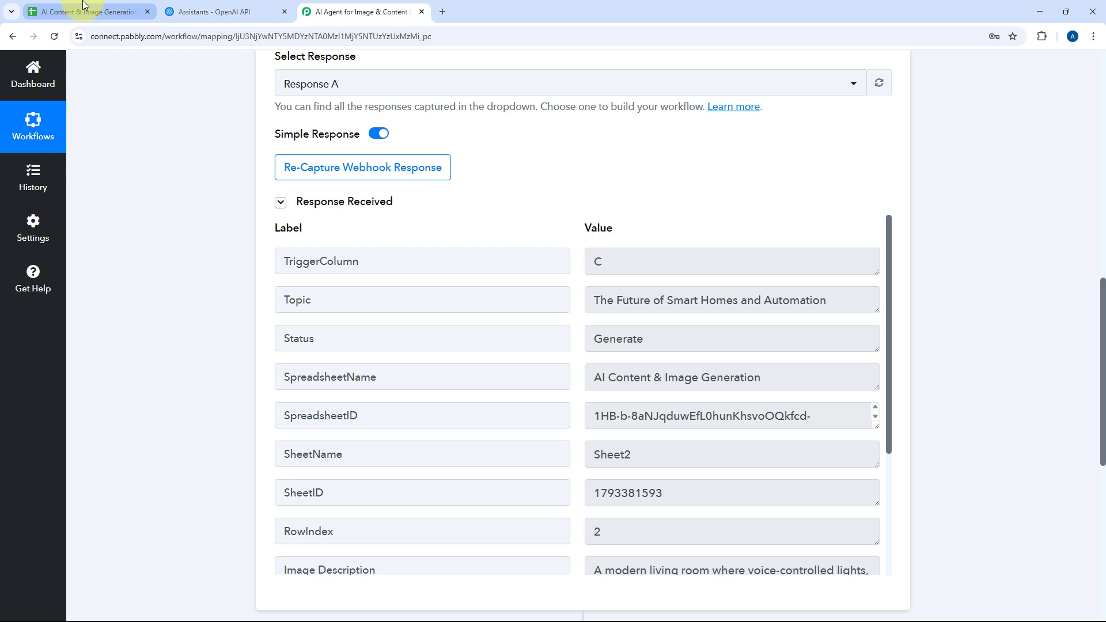
In Google Sheets, submit the webhook add-on's Initial Setup and close its dialog.
{"action": "left_click", "coordinate": [84, 6]}
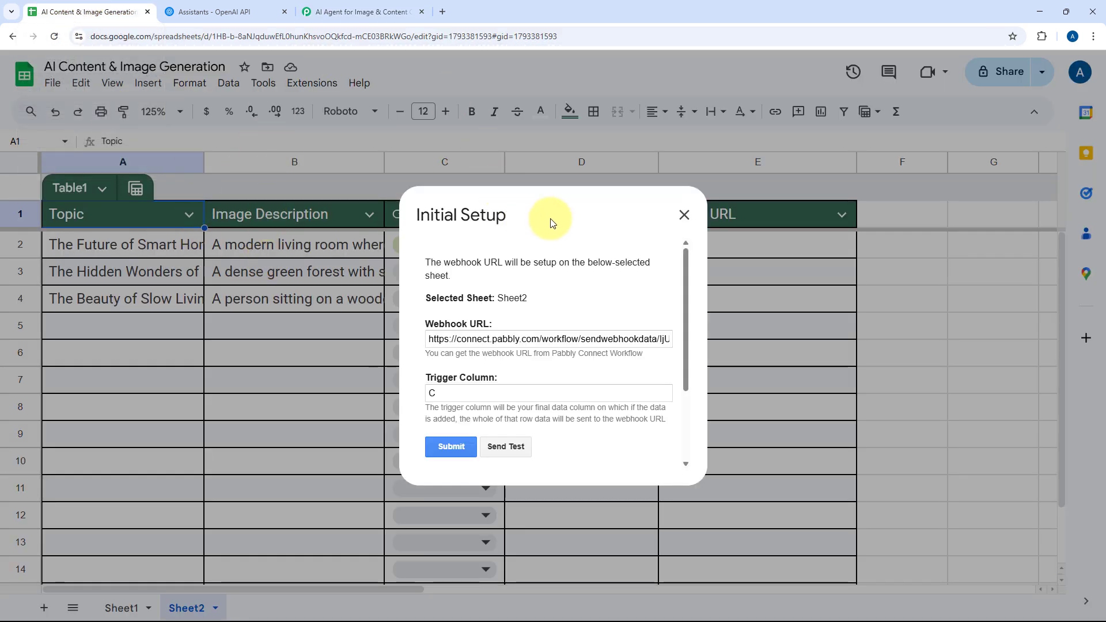
{"action": "left_click", "coordinate": [451, 447]}
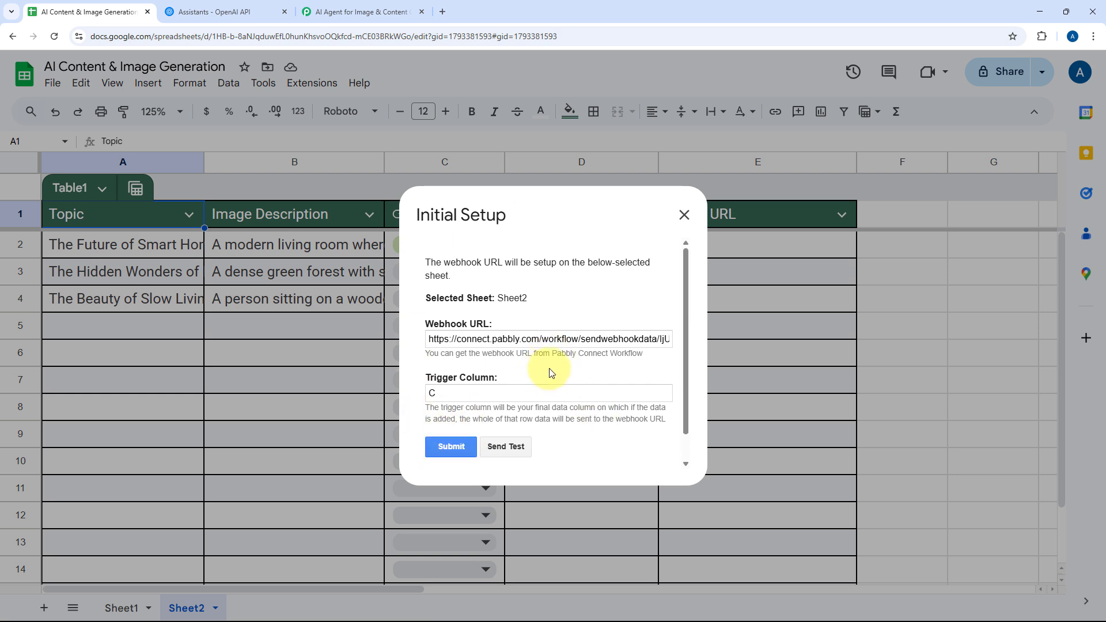
{"action": "left_click", "coordinate": [682, 214]}
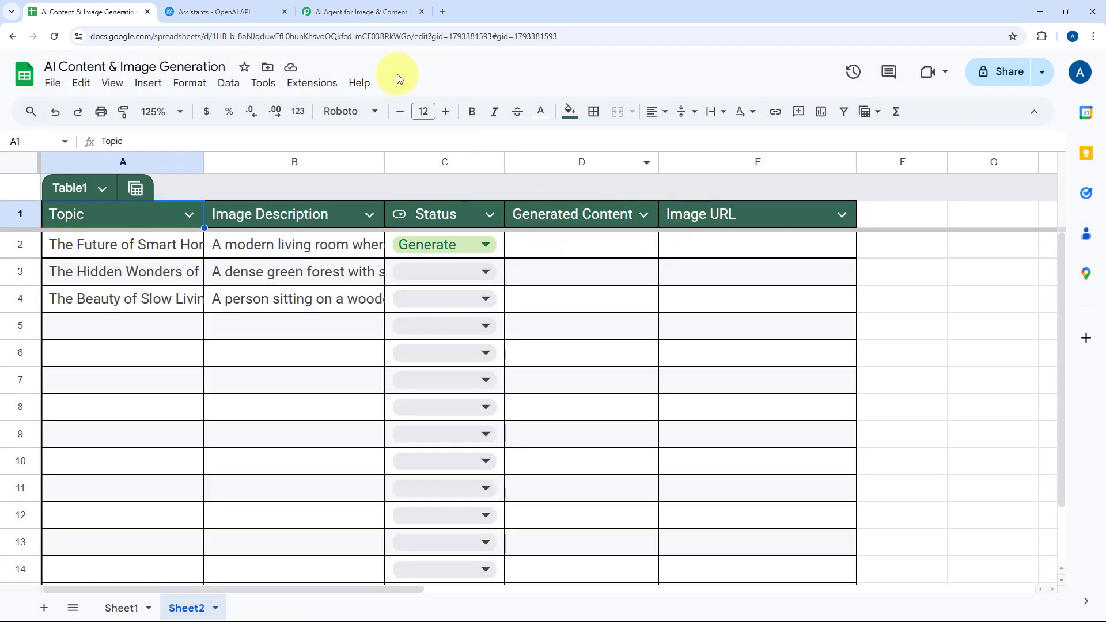
Enable Send On Event for the Pabbly Connect Webhooks add-on on Sheet2.
{"action": "left_click", "coordinate": [314, 83]}
{"action": "mouse_move", "coordinate": [484, 292]}
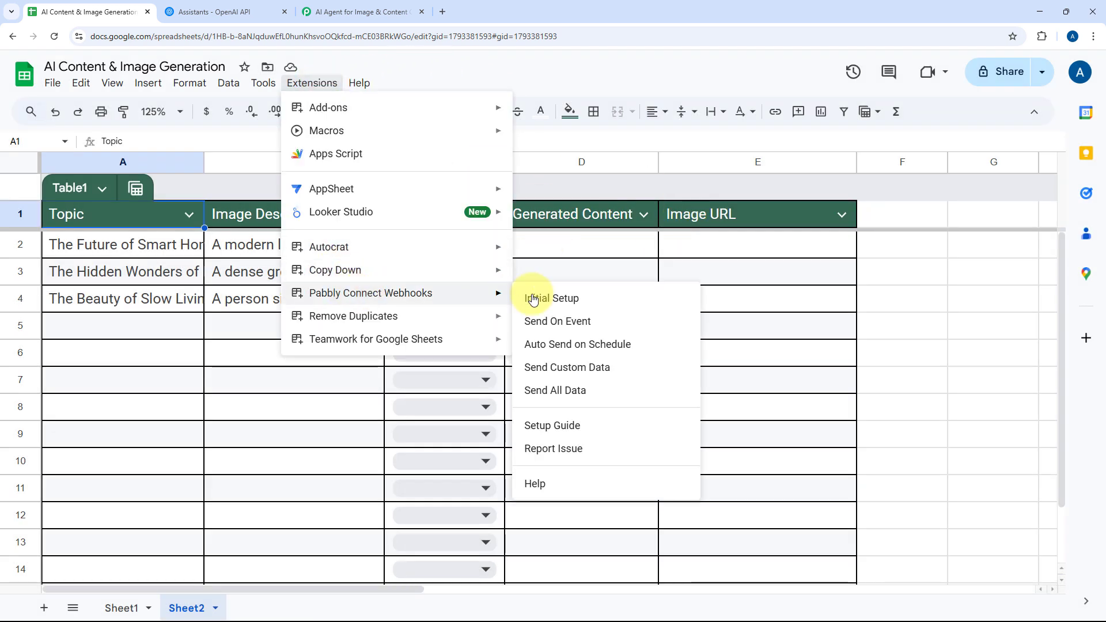
{"action": "left_click", "coordinate": [534, 326]}
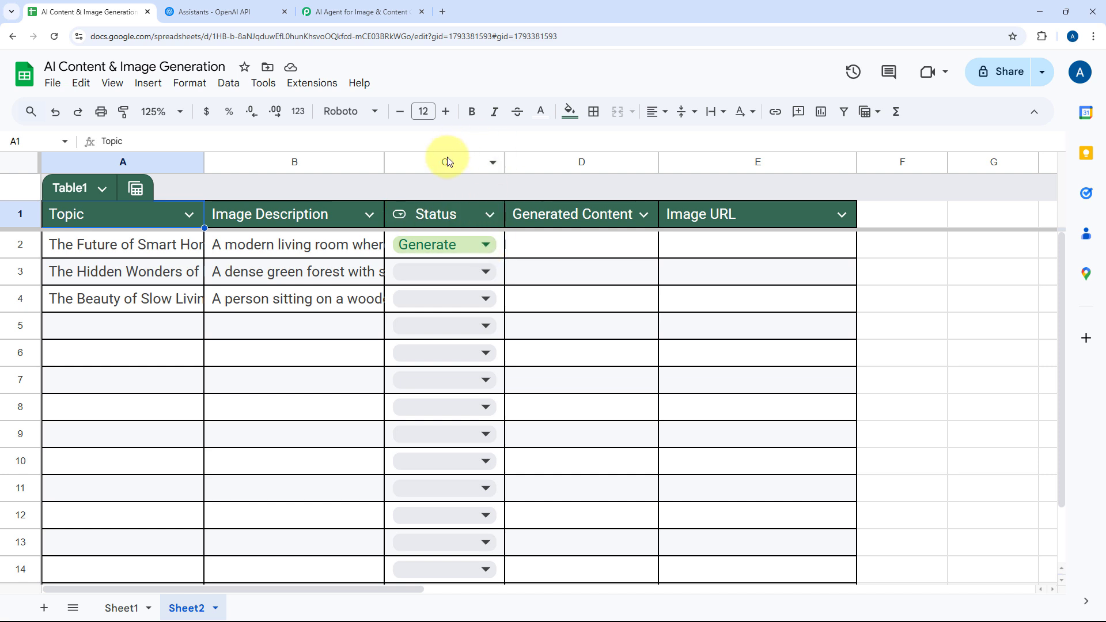
Inspect the Status options in cell C2 and compare row 2 with the response captured in Pabbly Connect.
{"action": "left_click", "coordinate": [476, 247]}
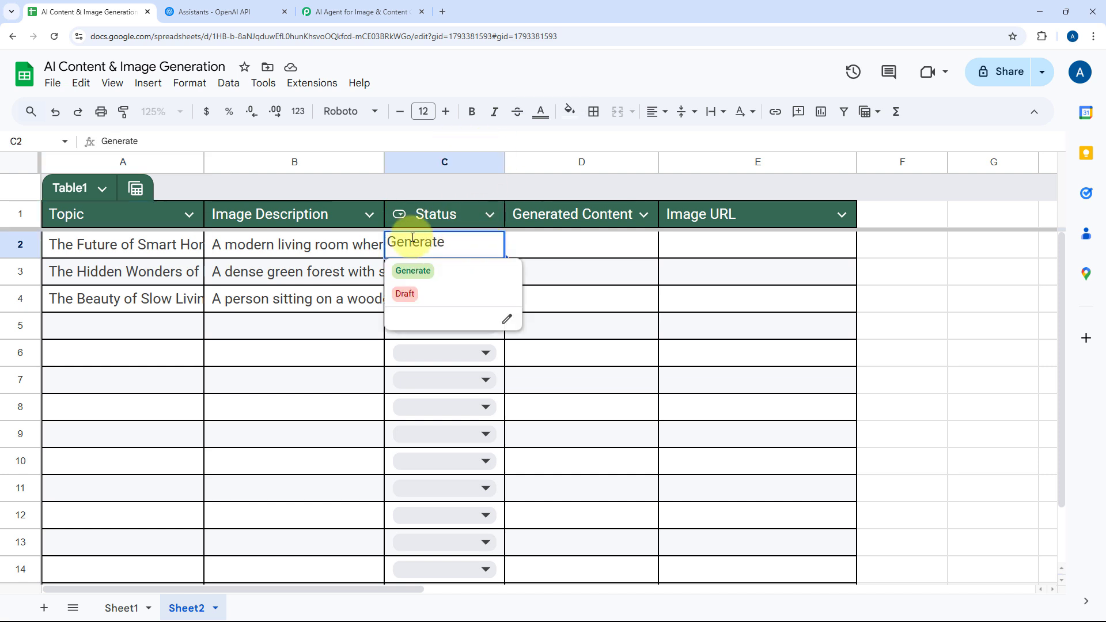
{"action": "left_click", "coordinate": [307, 250]}
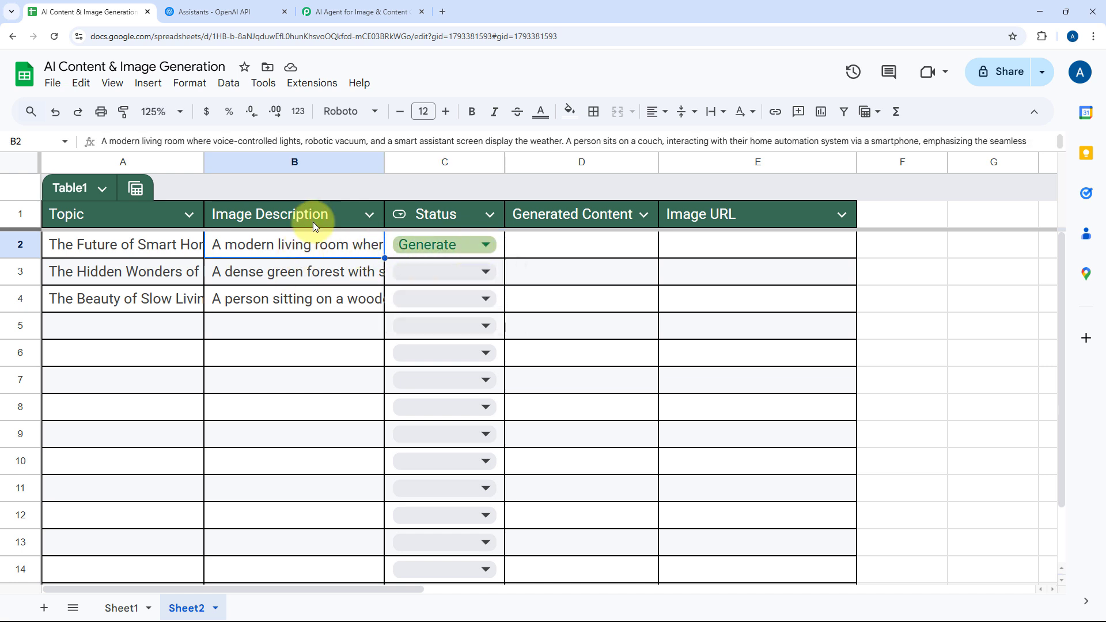
{"action": "left_click", "coordinate": [372, 7]}
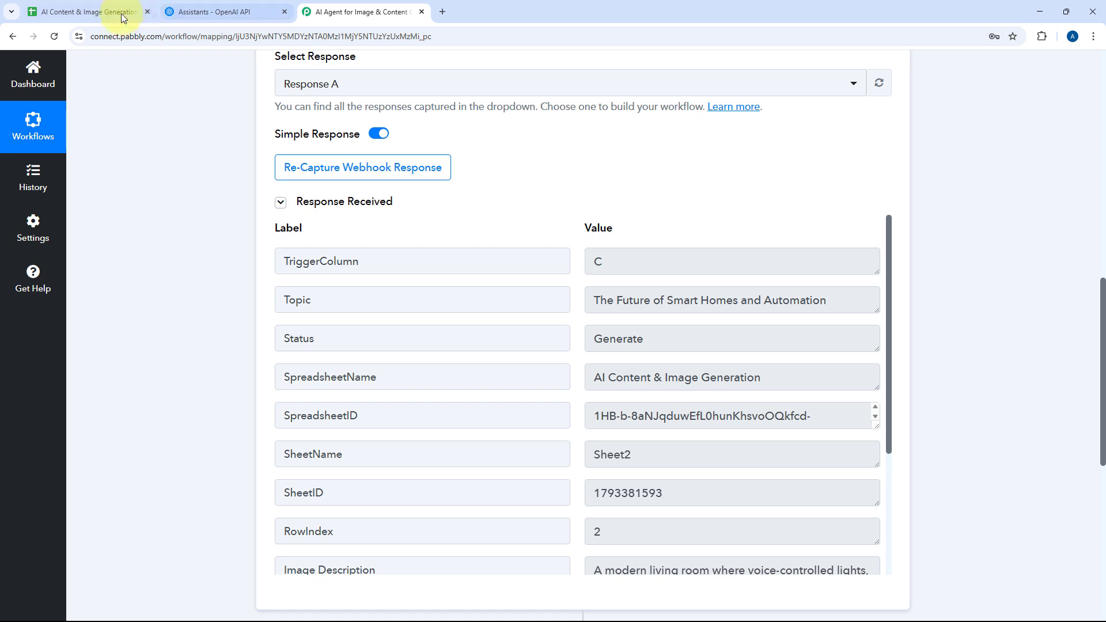
{"action": "scroll", "coordinate": [571, 219], "scroll_direction": "down", "scroll_amount": 2}
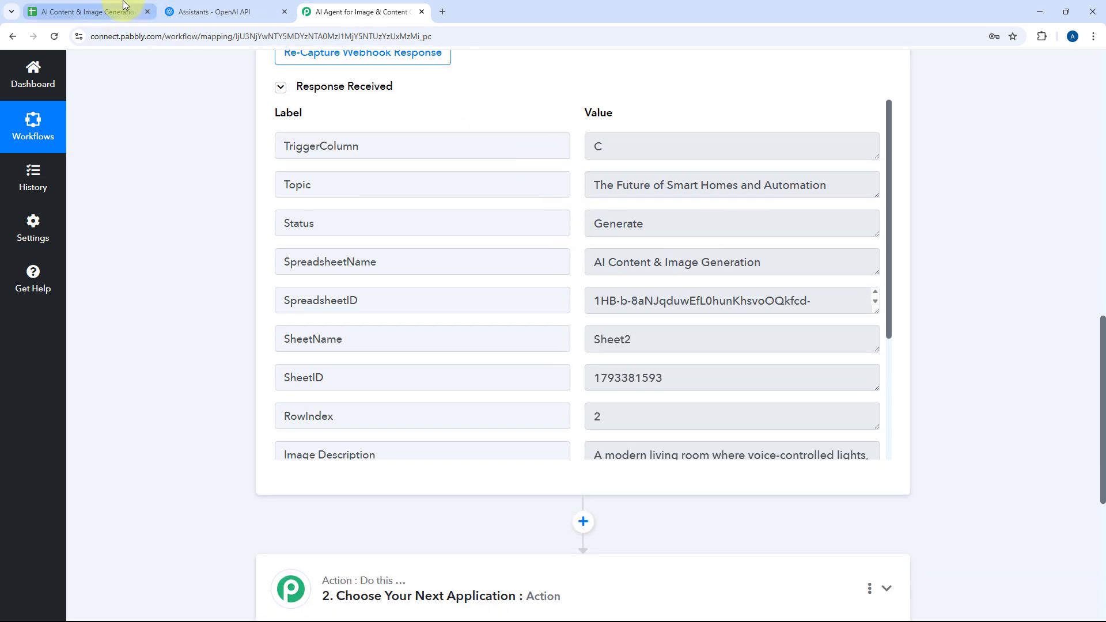
{"action": "left_click", "coordinate": [90, 12]}
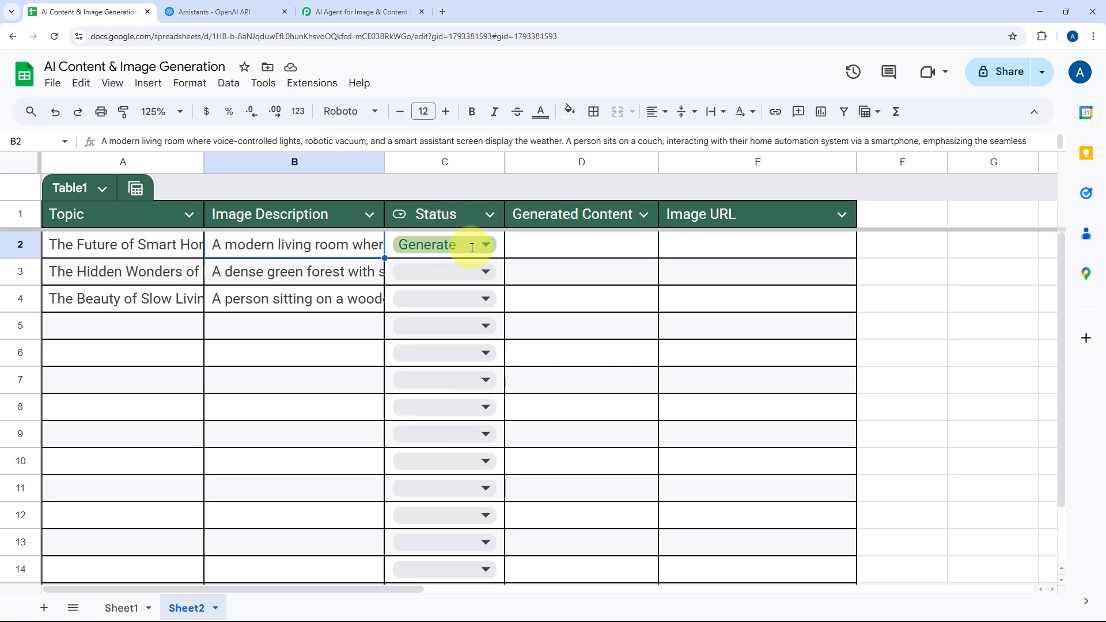
{"action": "left_click", "coordinate": [472, 247]}
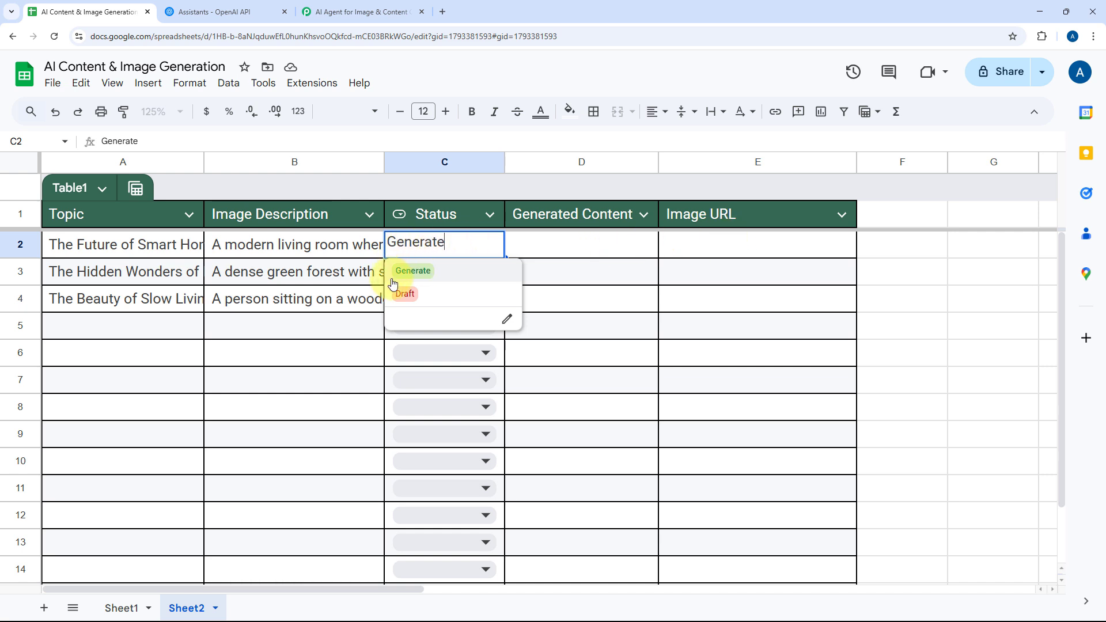
{"action": "left_click", "coordinate": [346, 237]}
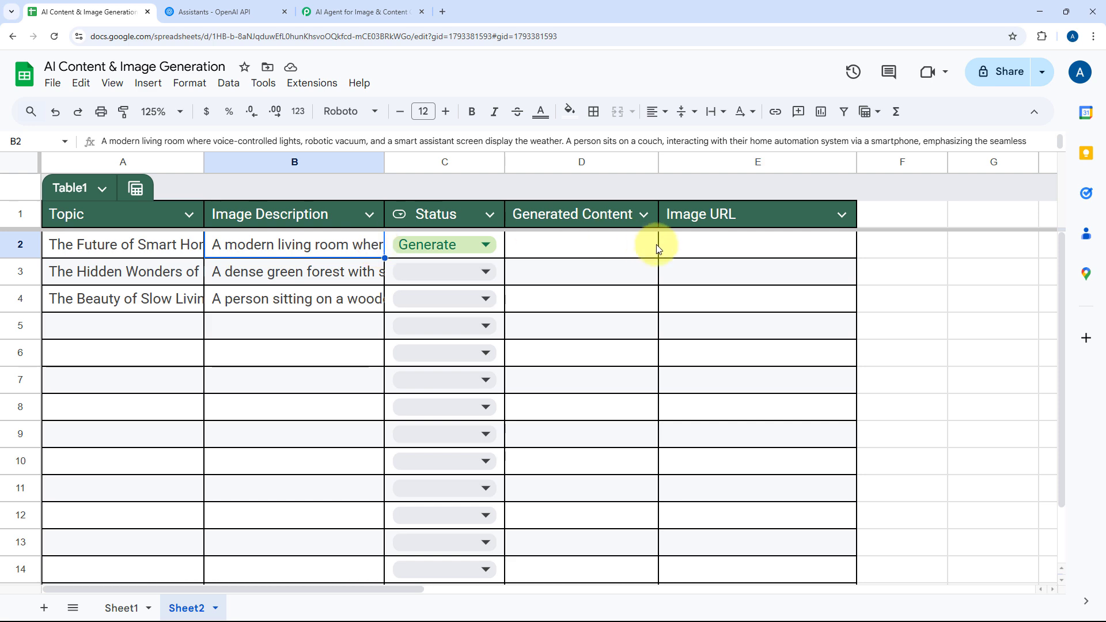
In Pabbly Connect, set up step 2 as Filter (Pabbly) with the Filter Values action event and connect it.
{"action": "left_click", "coordinate": [345, 12]}
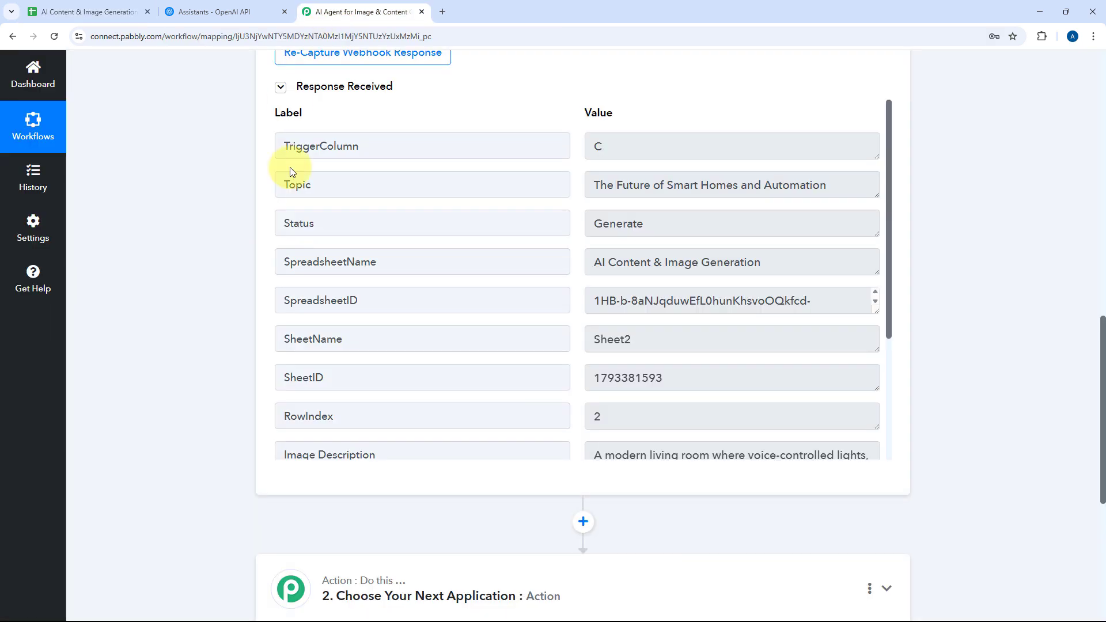
{"action": "scroll", "coordinate": [184, 280], "scroll_direction": "down", "scroll_amount": 6}
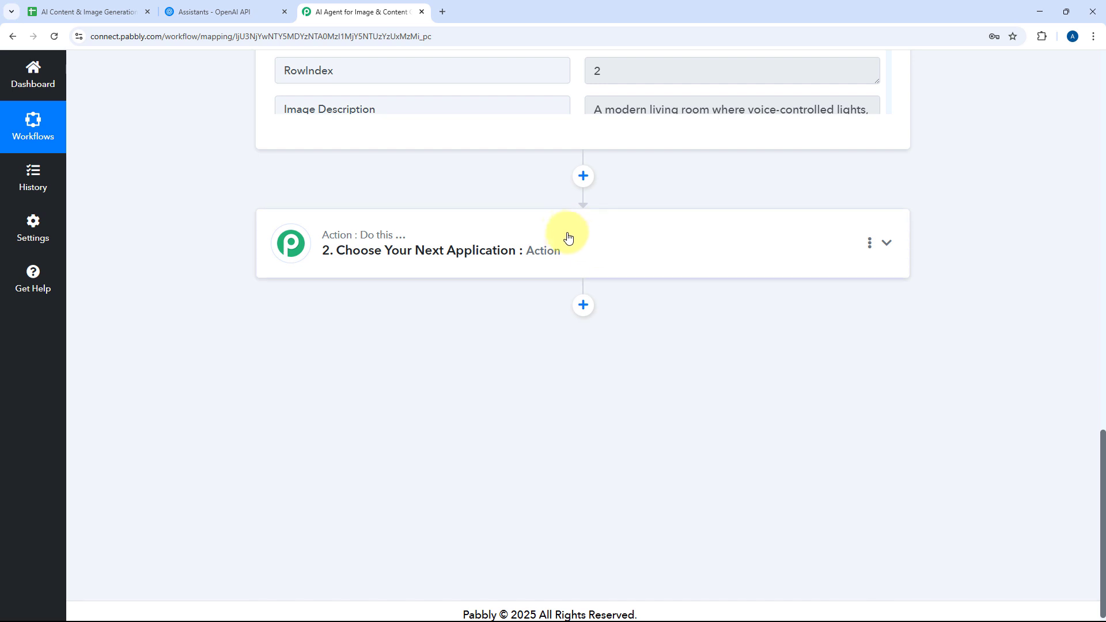
{"action": "left_click", "coordinate": [563, 235]}
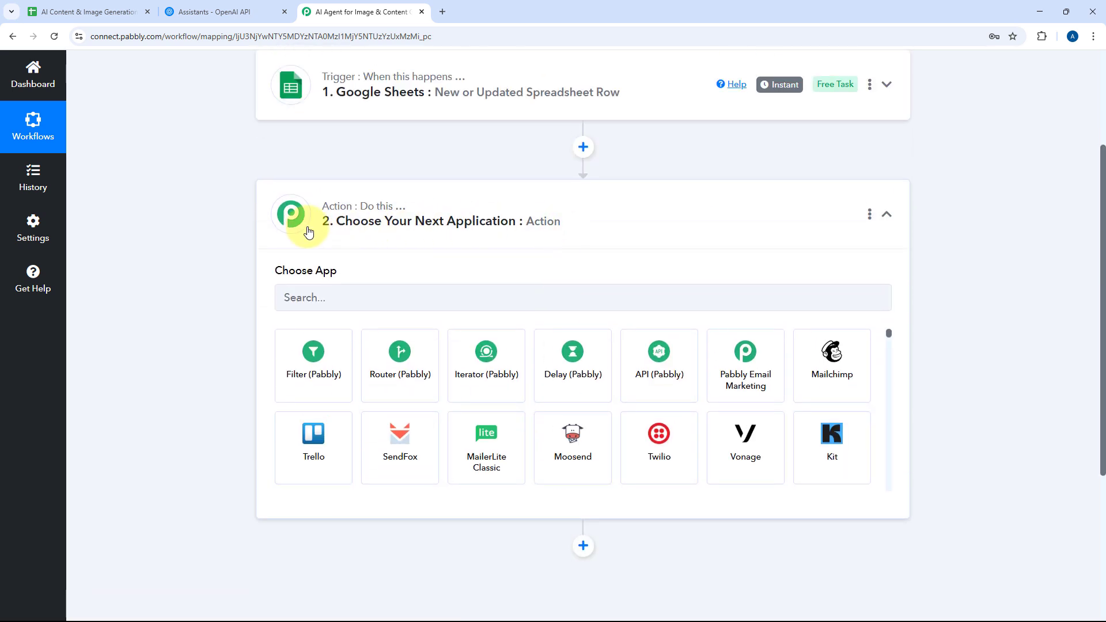
{"action": "left_click", "coordinate": [338, 363]}
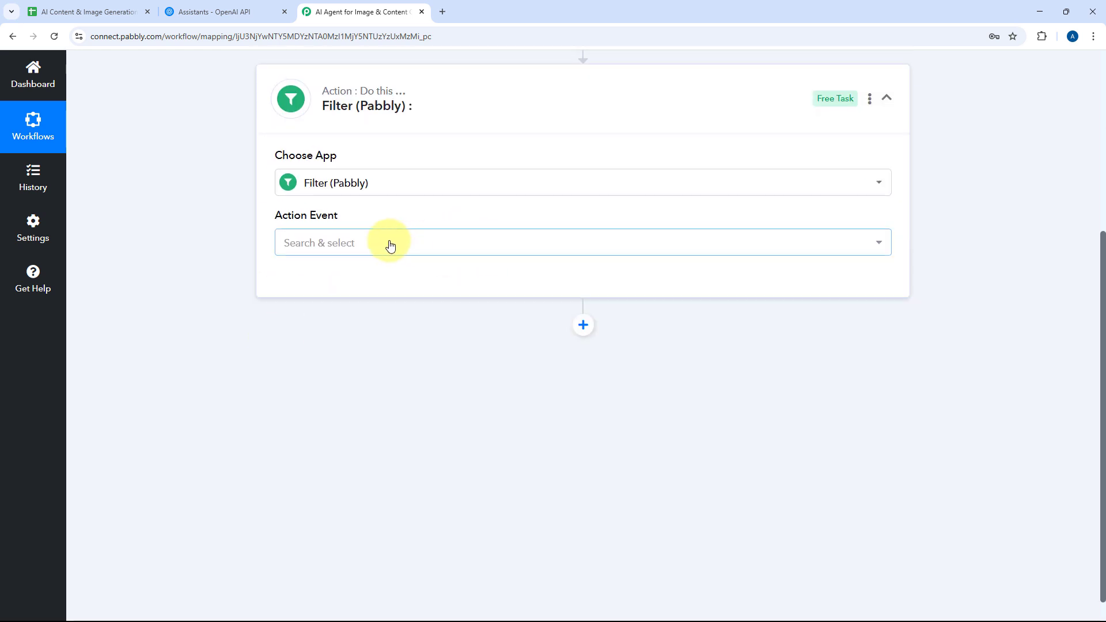
{"action": "left_click", "coordinate": [390, 245]}
{"action": "left_click", "coordinate": [341, 320]}
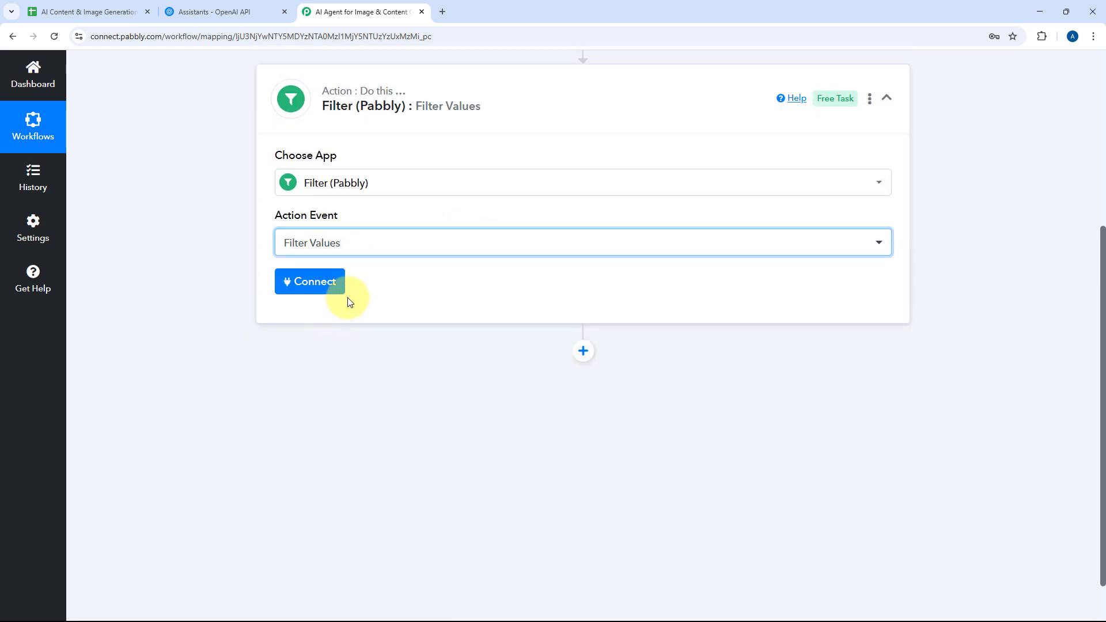
{"action": "left_click", "coordinate": [322, 282]}
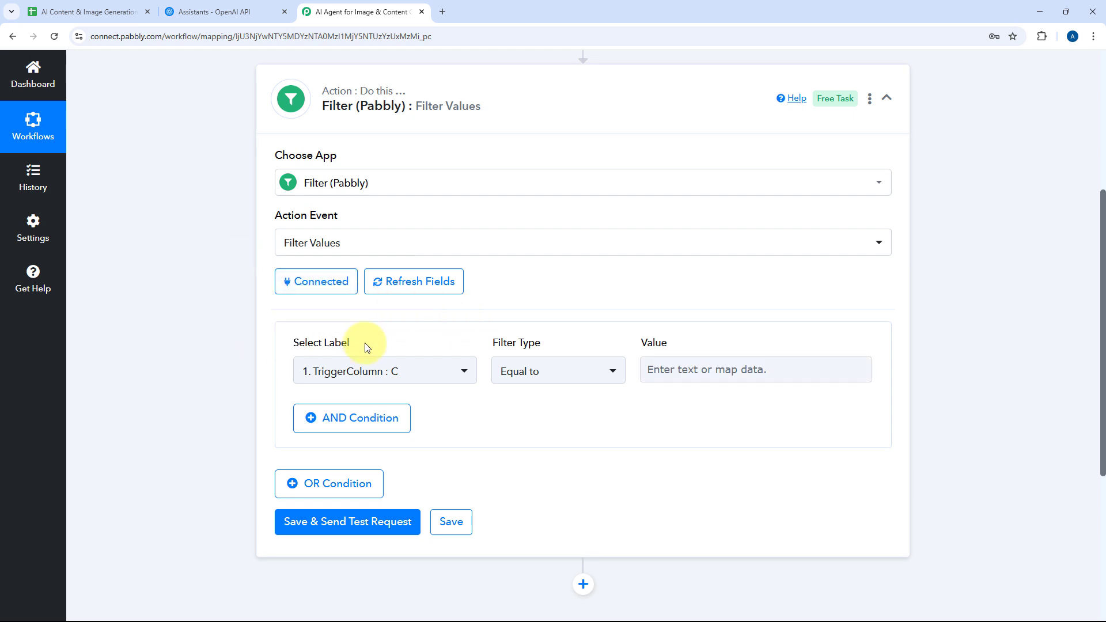
Choose the Status field from the Google Sheets trigger as the label of the filter condition.
{"action": "scroll", "coordinate": [398, 362], "scroll_direction": "down", "scroll_amount": 1}
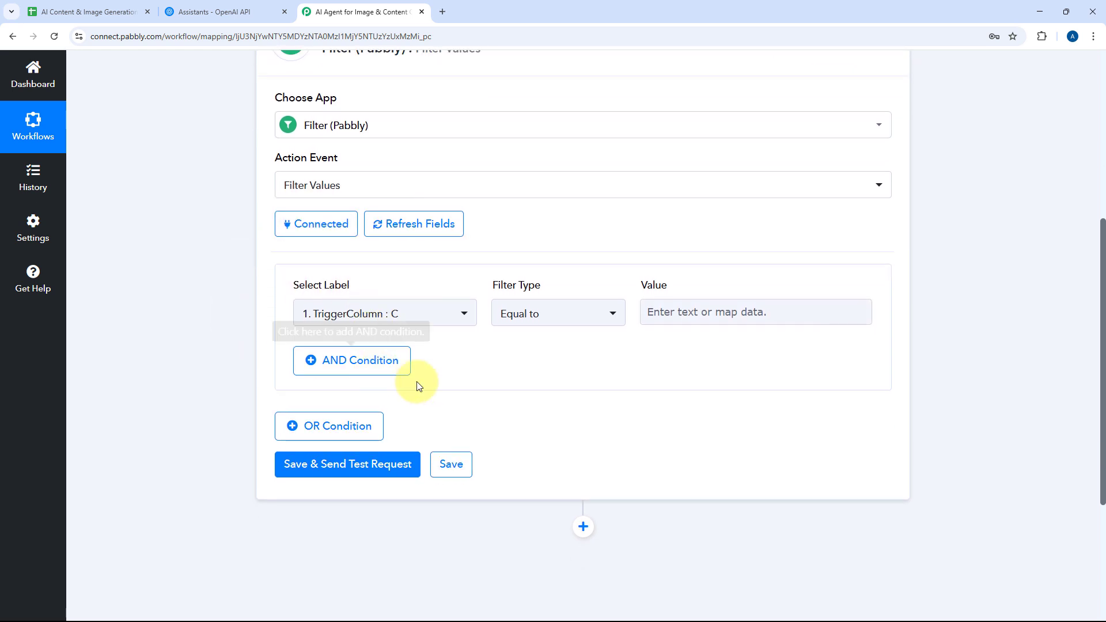
{"action": "left_click", "coordinate": [460, 311]}
{"action": "scroll", "coordinate": [219, 313], "scroll_direction": "down", "scroll_amount": 1}
{"action": "left_click", "coordinate": [433, 330]}
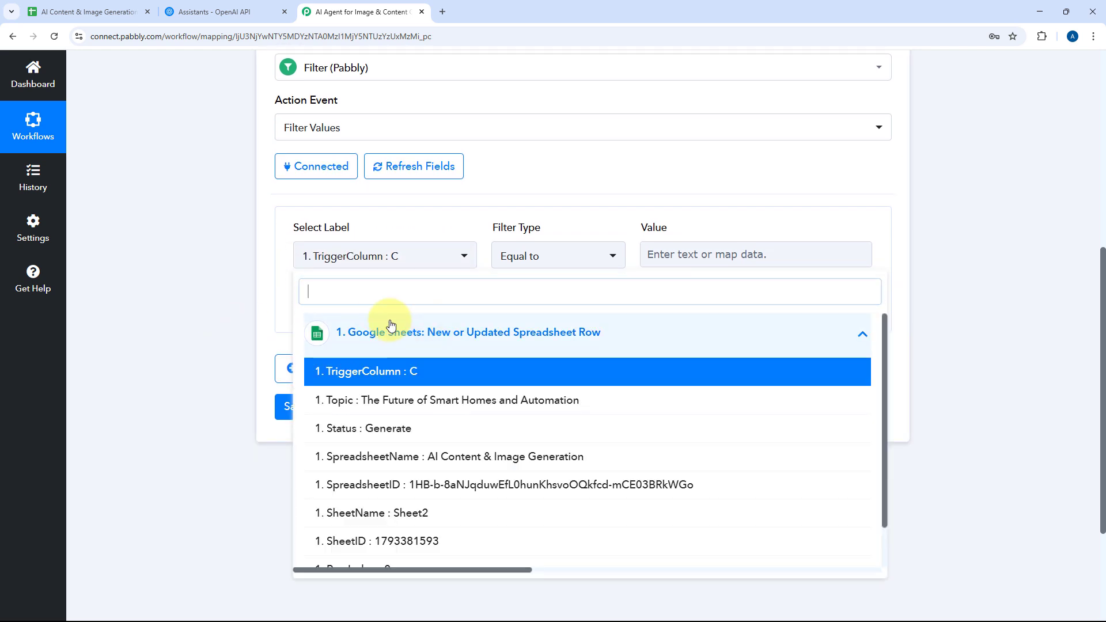
{"action": "scroll", "coordinate": [222, 311], "scroll_direction": "down", "scroll_amount": 1}
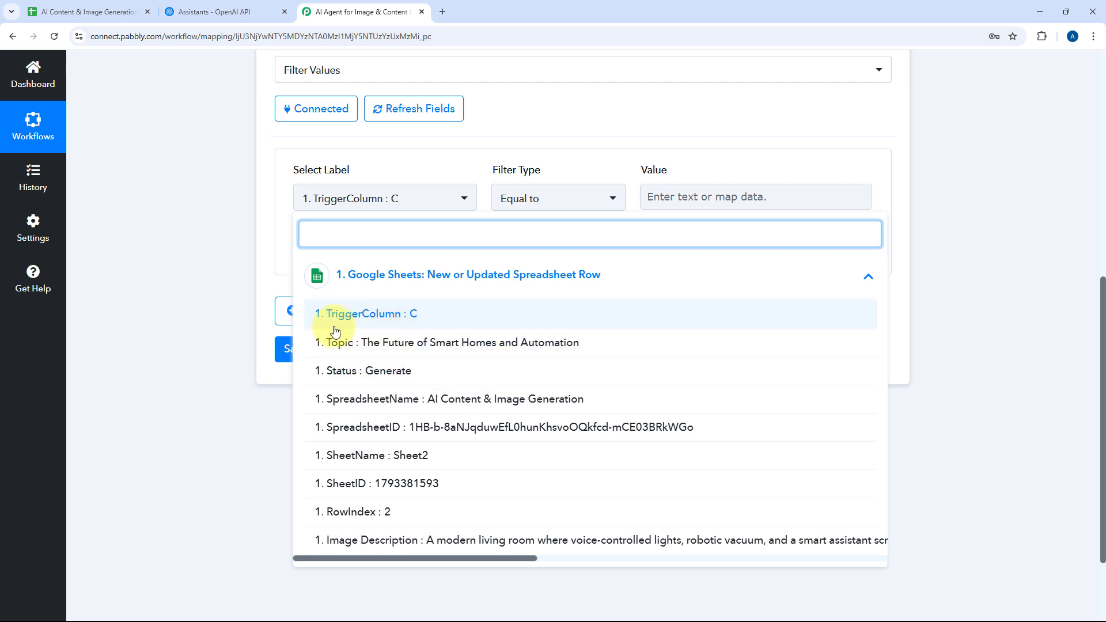
{"action": "left_click", "coordinate": [340, 374]}
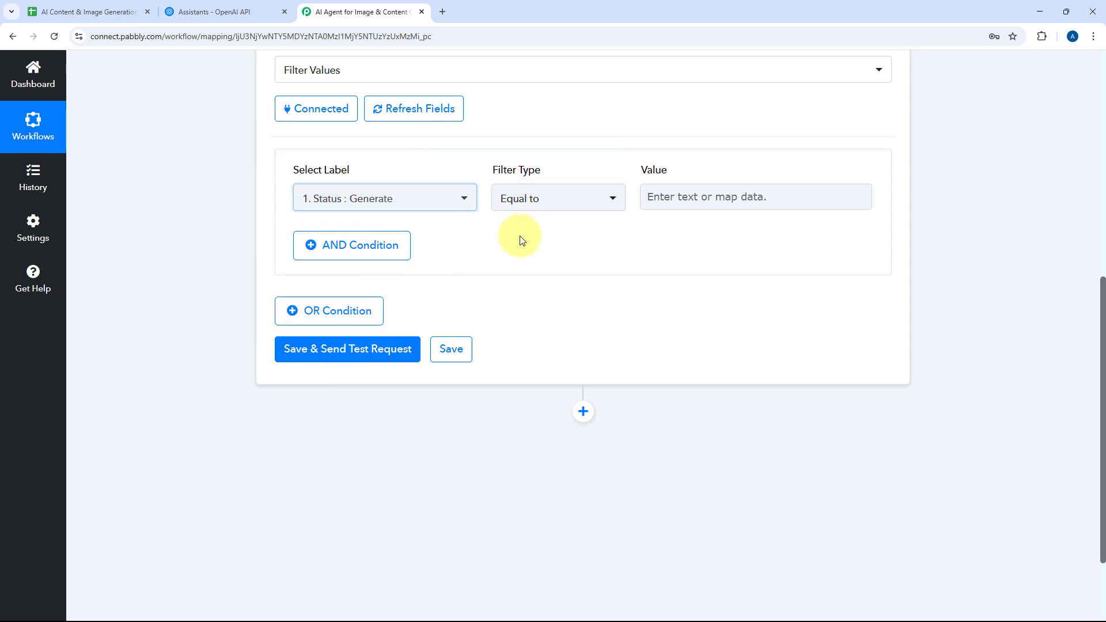
Enter Generate as the value of the Equal to filter condition.
{"action": "left_click", "coordinate": [711, 198]}
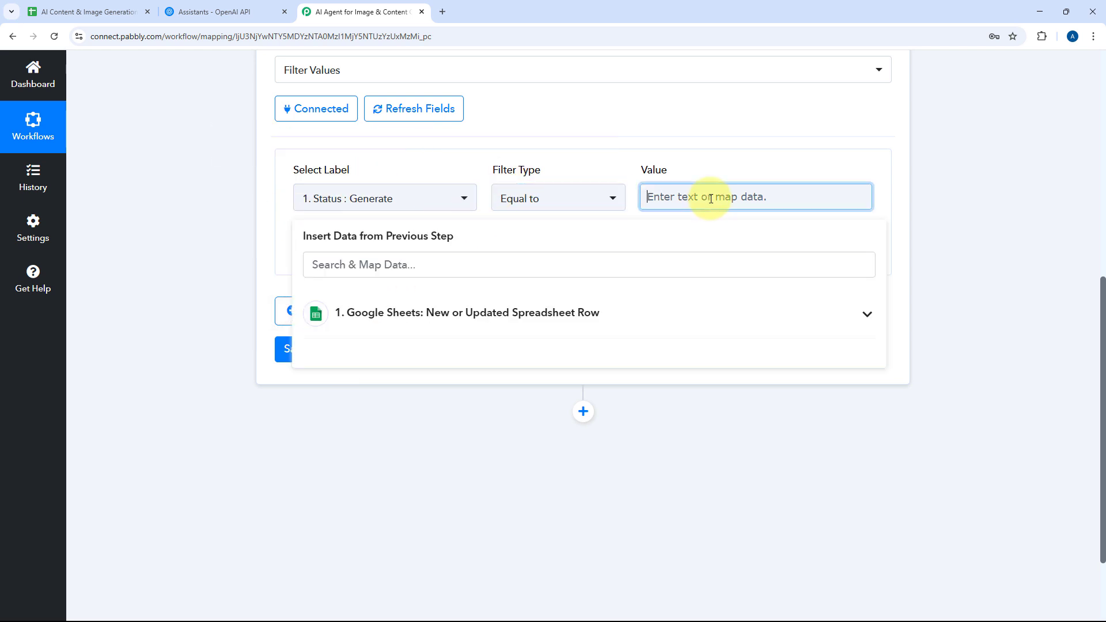
{"action": "type", "text": "Generate"}
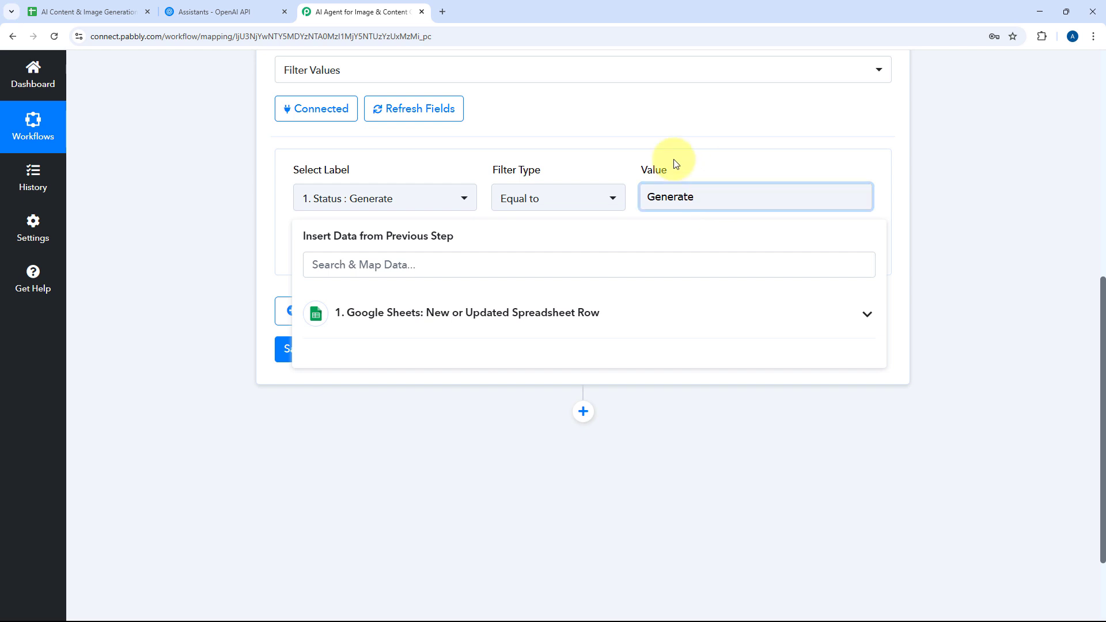
{"action": "left_click", "coordinate": [615, 148]}
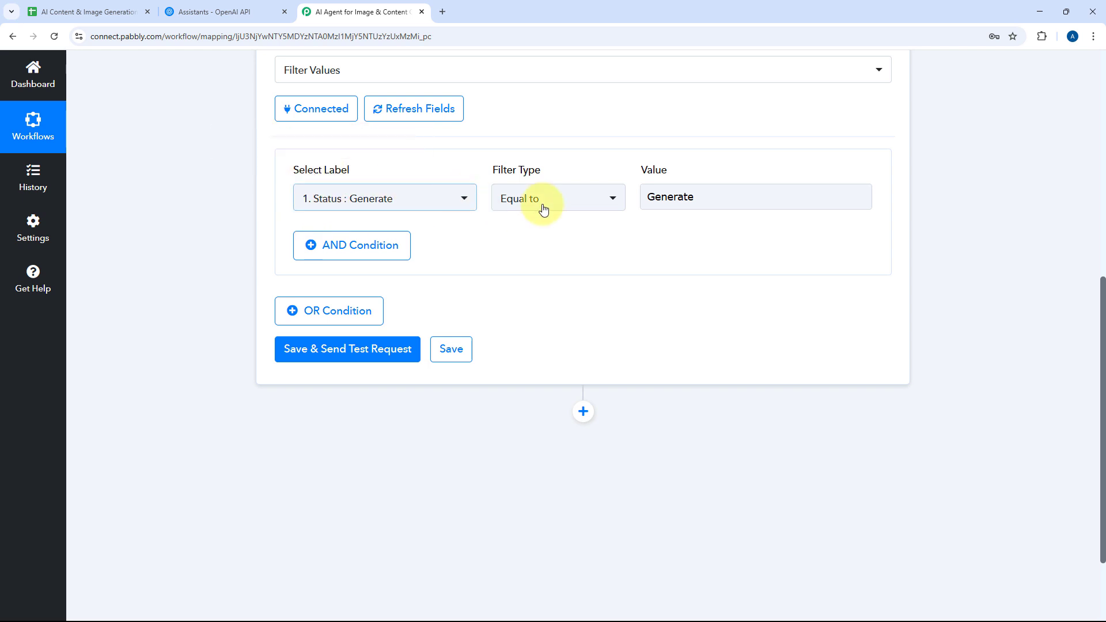
{"action": "left_click_drag", "start_coordinate": [703, 197], "coordinate": [641, 196]}
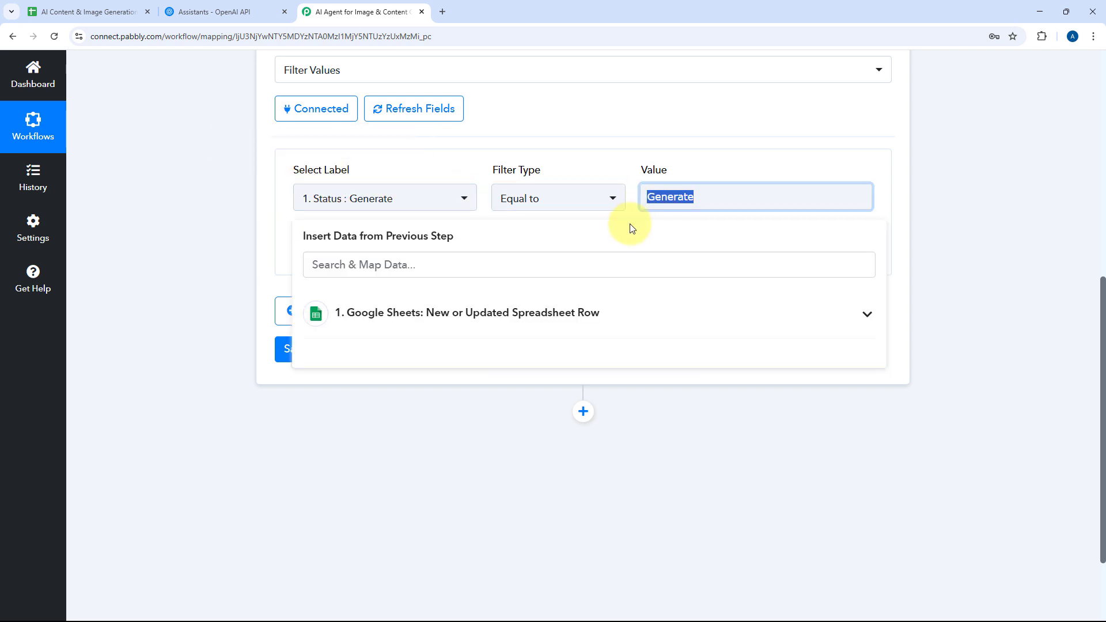
{"action": "left_click", "coordinate": [633, 173]}
{"action": "left_click", "coordinate": [722, 199]}
{"action": "left_click", "coordinate": [917, 199]}
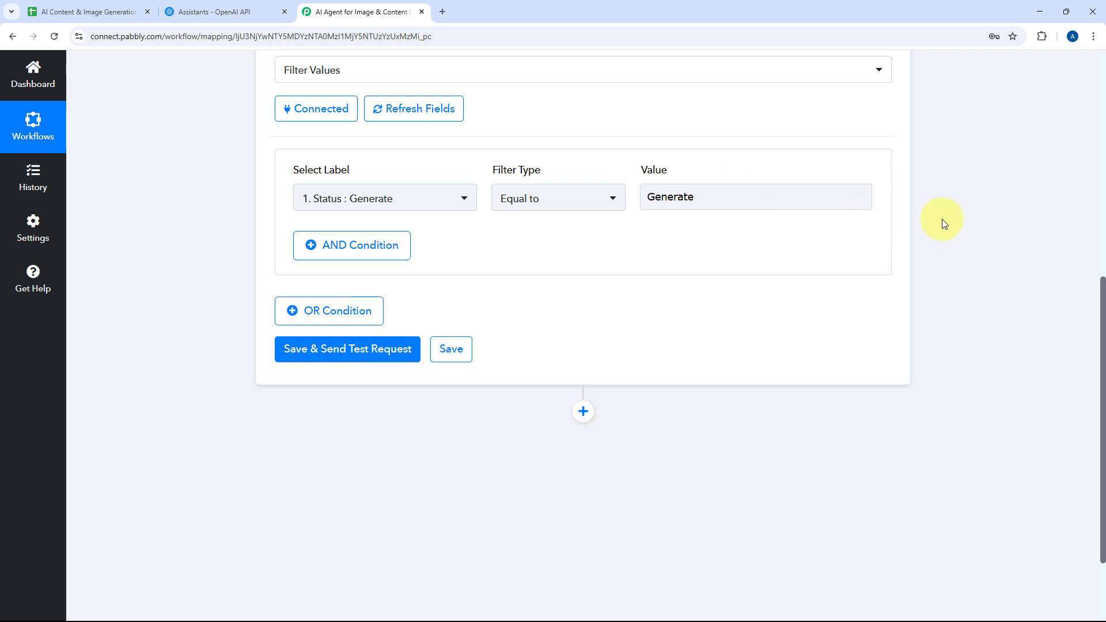
Save the filter, send a test request and check the message in the received response.
{"action": "left_click", "coordinate": [344, 351]}
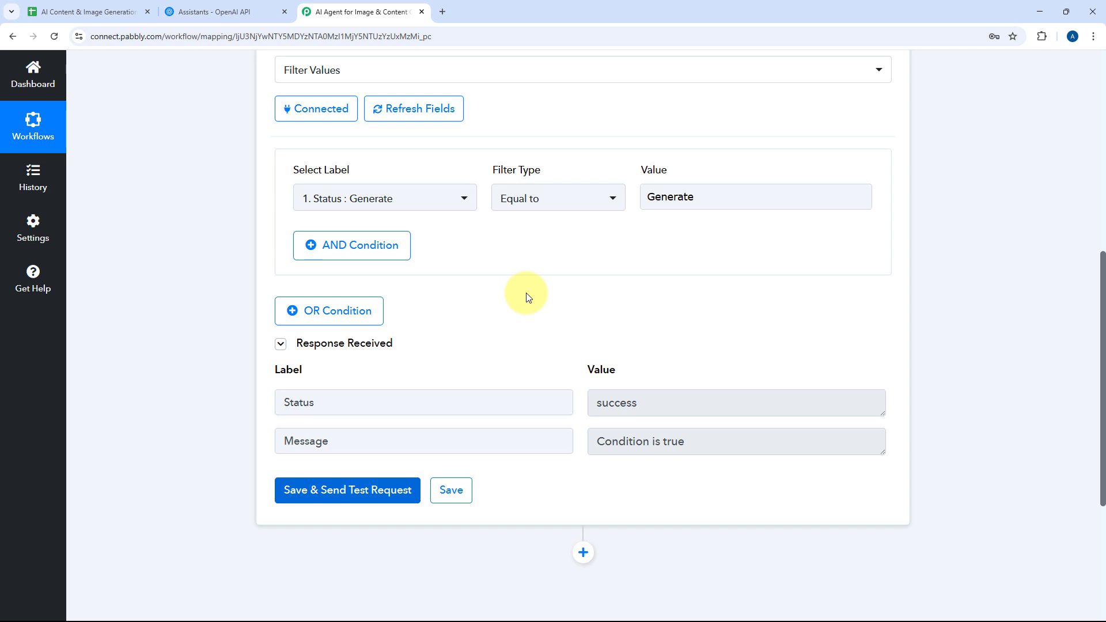
{"action": "left_click_drag", "start_coordinate": [698, 444], "coordinate": [580, 444]}
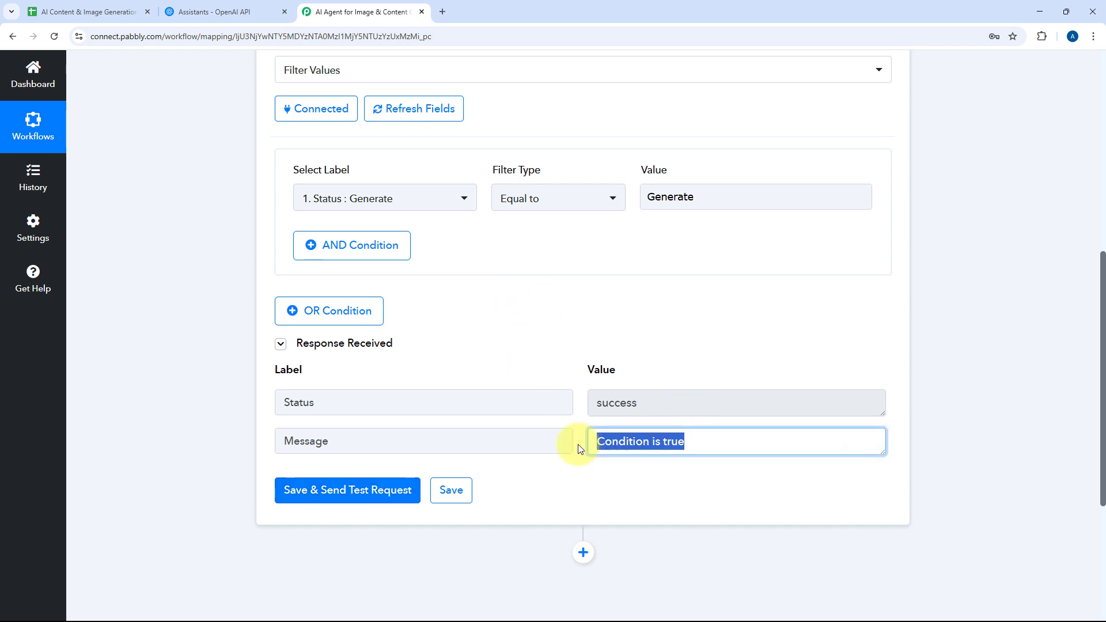
{"action": "left_click", "coordinate": [579, 415]}
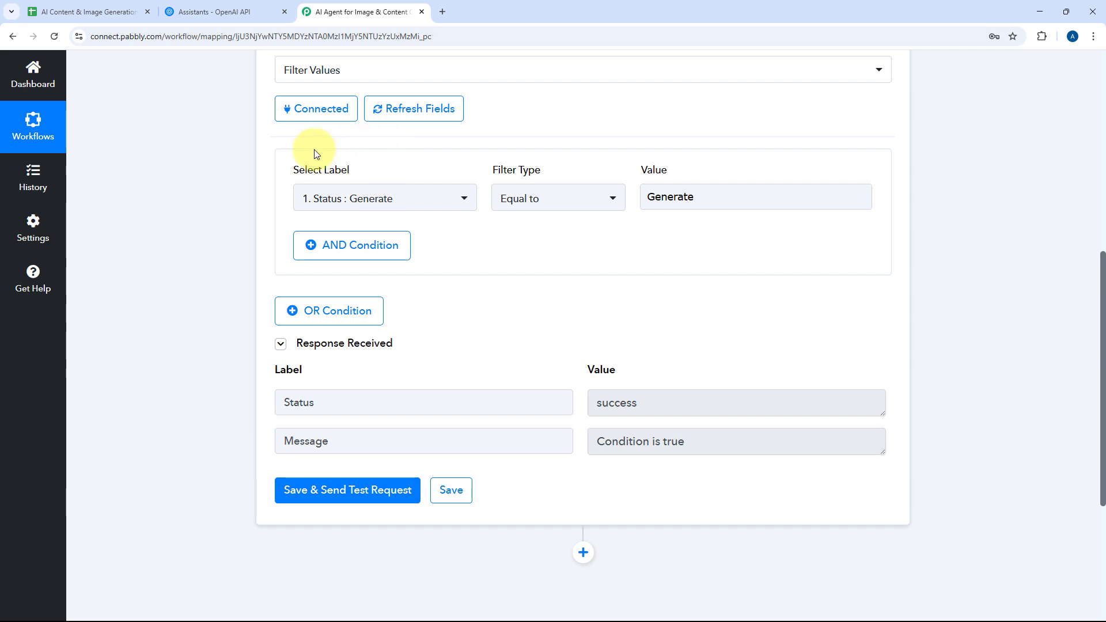
Compare the topic rows and statuses in the Google Sheet with the filter condition and its test response.
{"action": "left_click", "coordinate": [86, 11]}
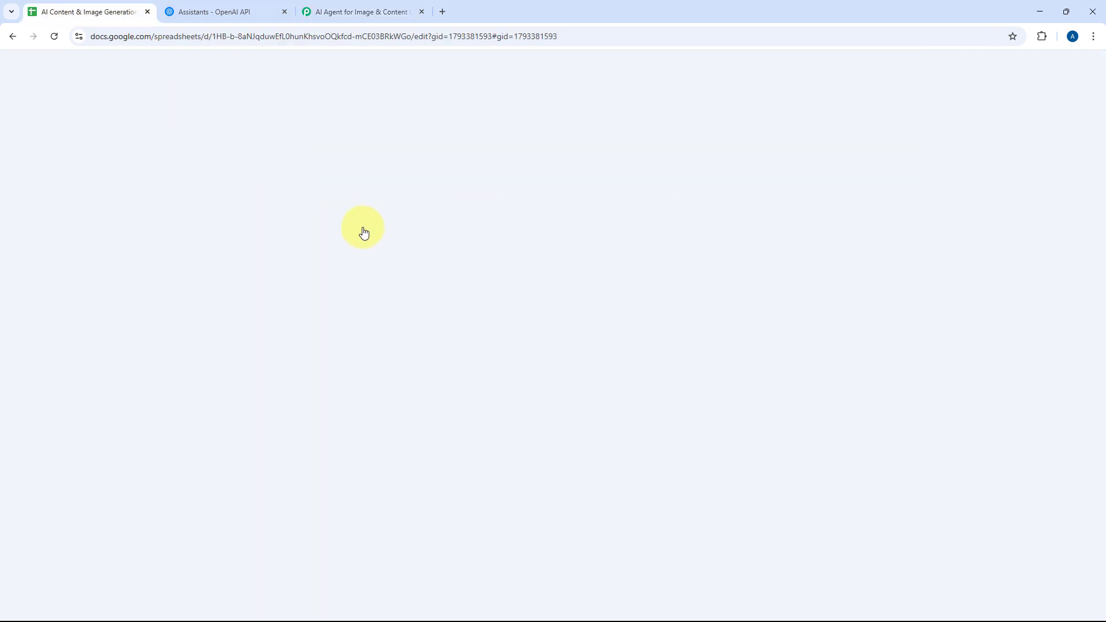
{"action": "left_click", "coordinate": [413, 11]}
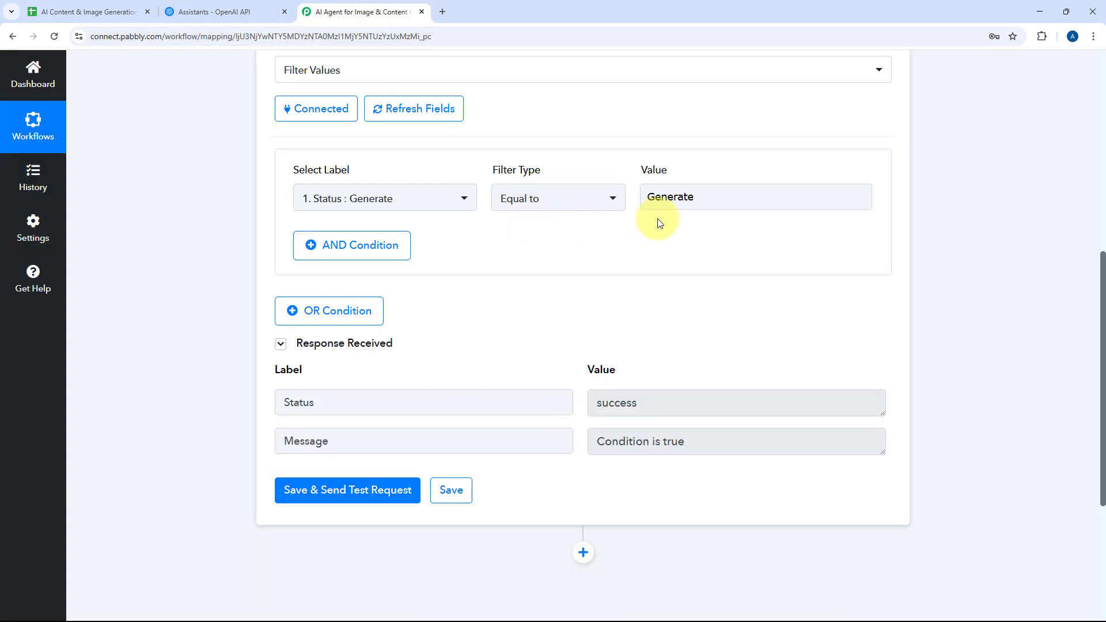
{"action": "scroll", "coordinate": [661, 368], "scroll_direction": "down", "scroll_amount": 2}
{"action": "left_click_drag", "start_coordinate": [717, 331], "coordinate": [610, 327]}
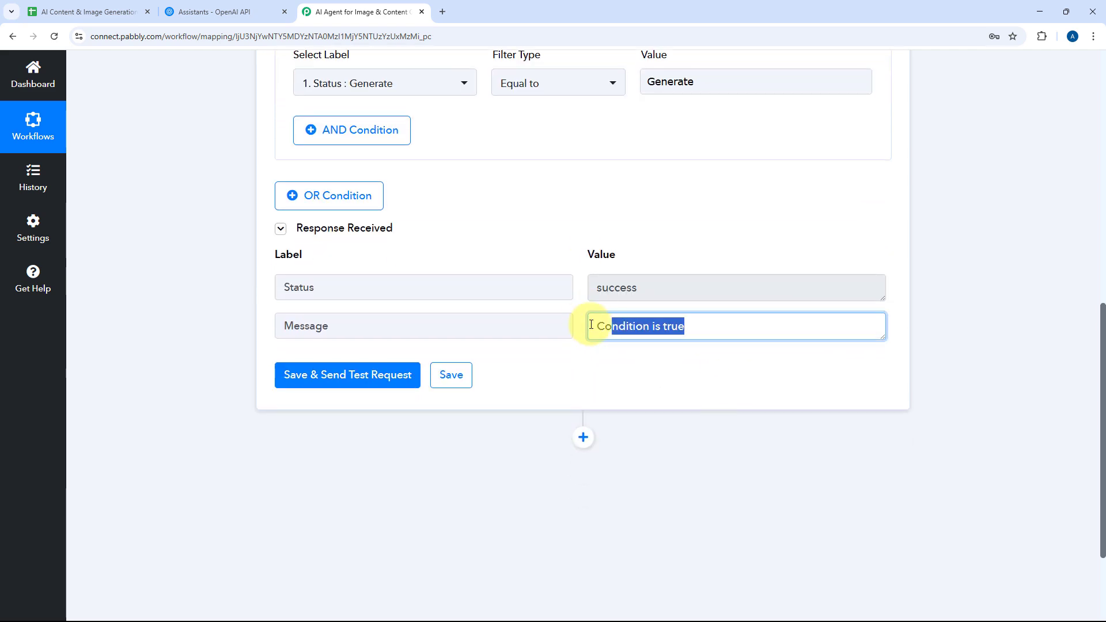
{"action": "left_click", "coordinate": [576, 311]}
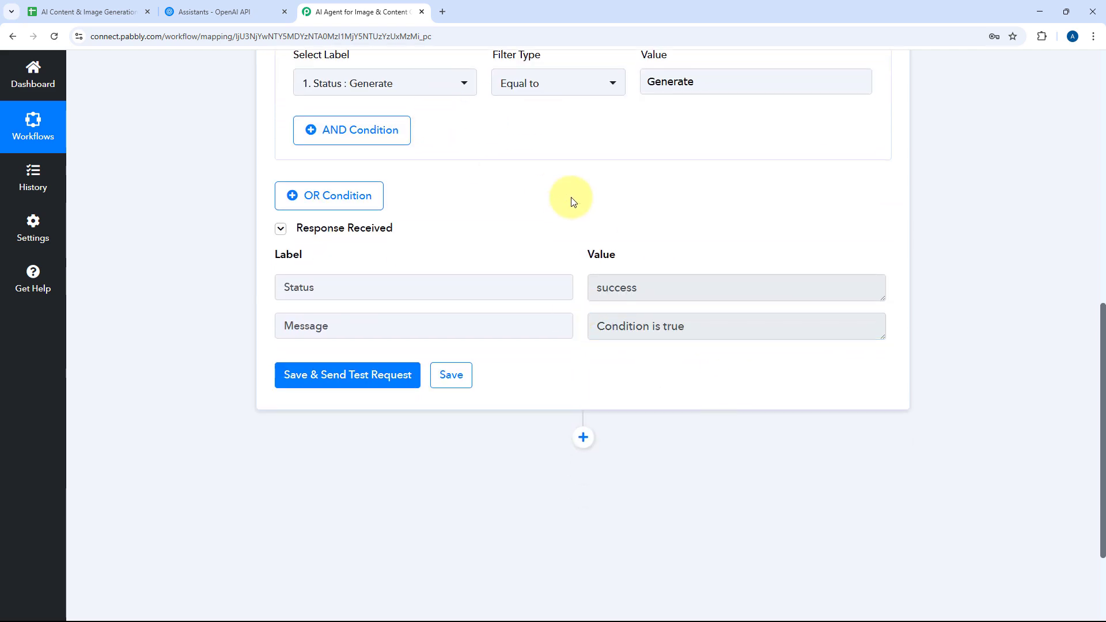
{"action": "left_click", "coordinate": [36, 11]}
{"action": "left_click", "coordinate": [372, 12]}
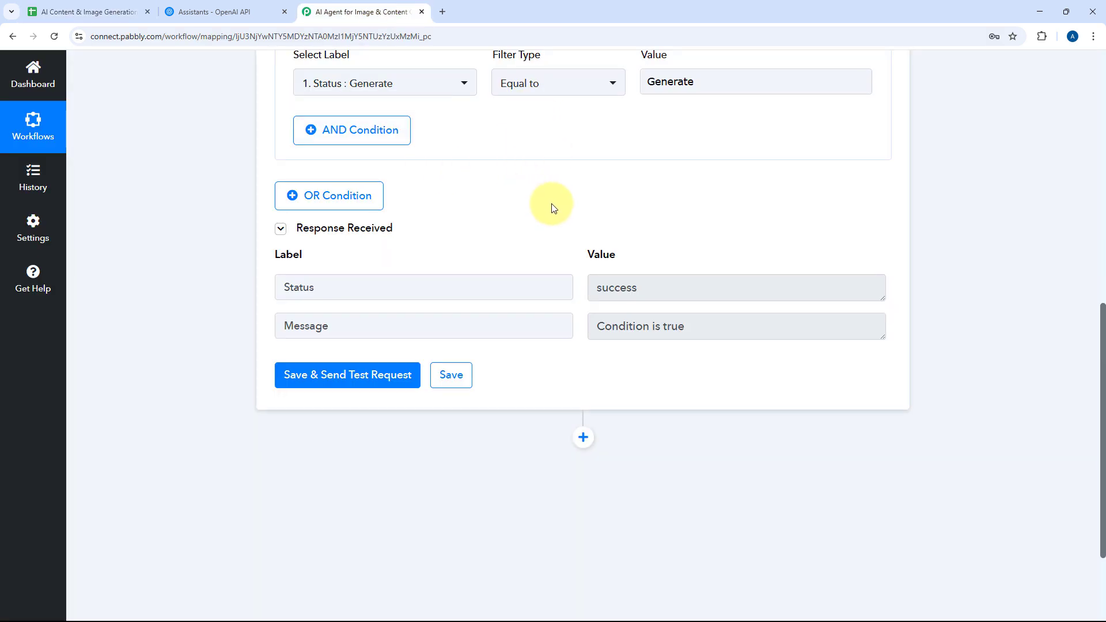
{"action": "scroll", "coordinate": [553, 208], "scroll_direction": "down", "scroll_amount": 3}
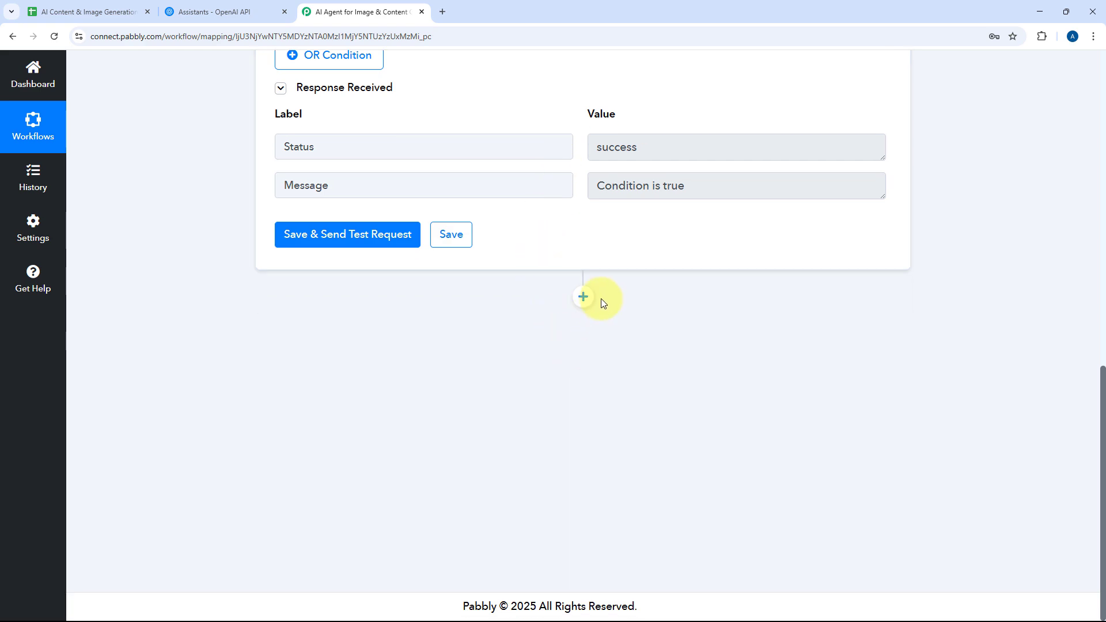
{"action": "left_click", "coordinate": [80, 11]}
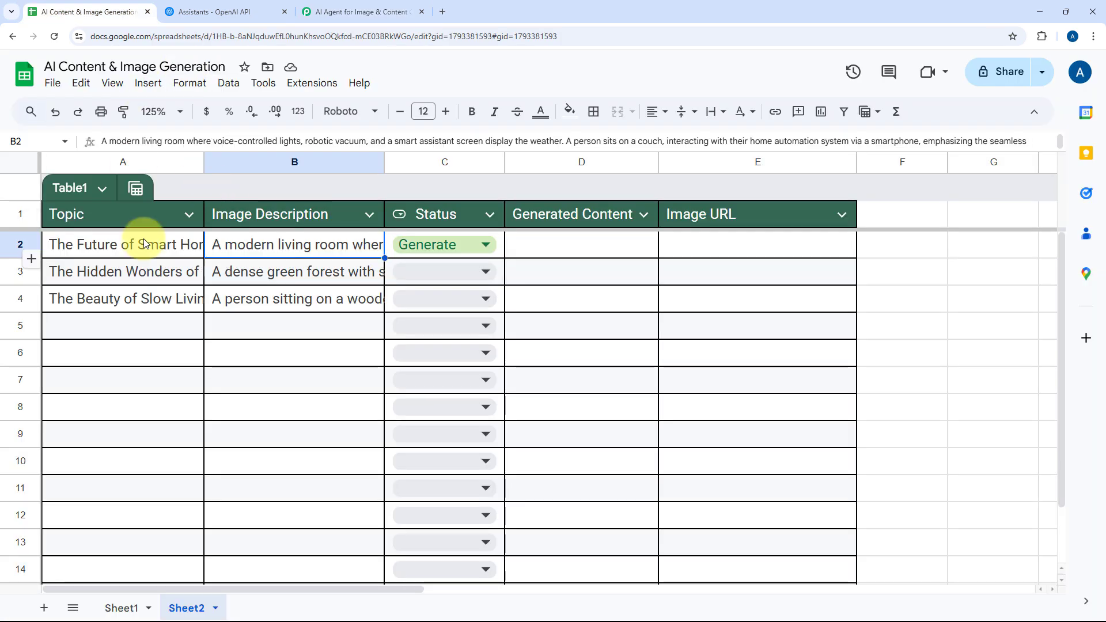
{"action": "left_click", "coordinate": [360, 11]}
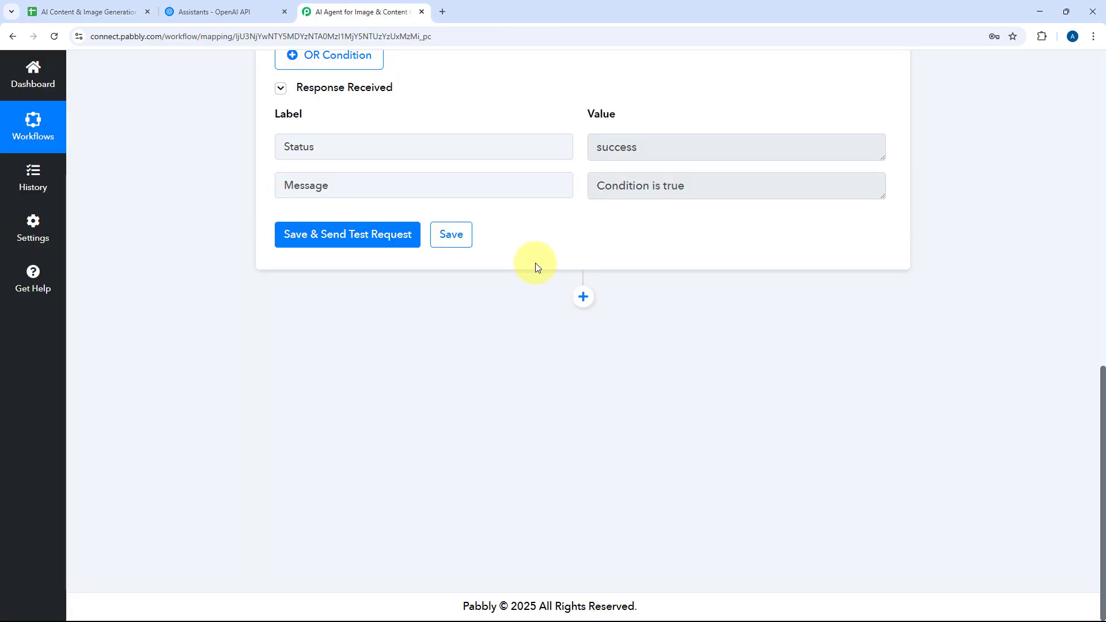
Add an action step after the filter using OpenAI (ChatGPT, DALL-E, Whisper) with the ChatGPT action event.
{"action": "left_click", "coordinate": [584, 297]}
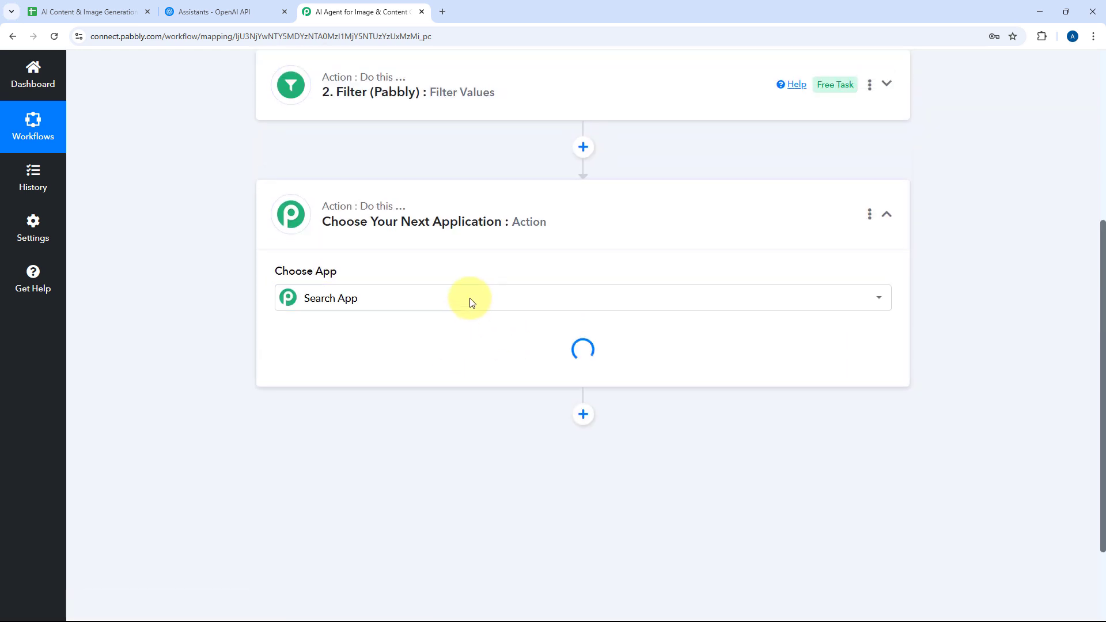
{"action": "left_click", "coordinate": [444, 299]}
{"action": "type", "text": "OpenAI"}
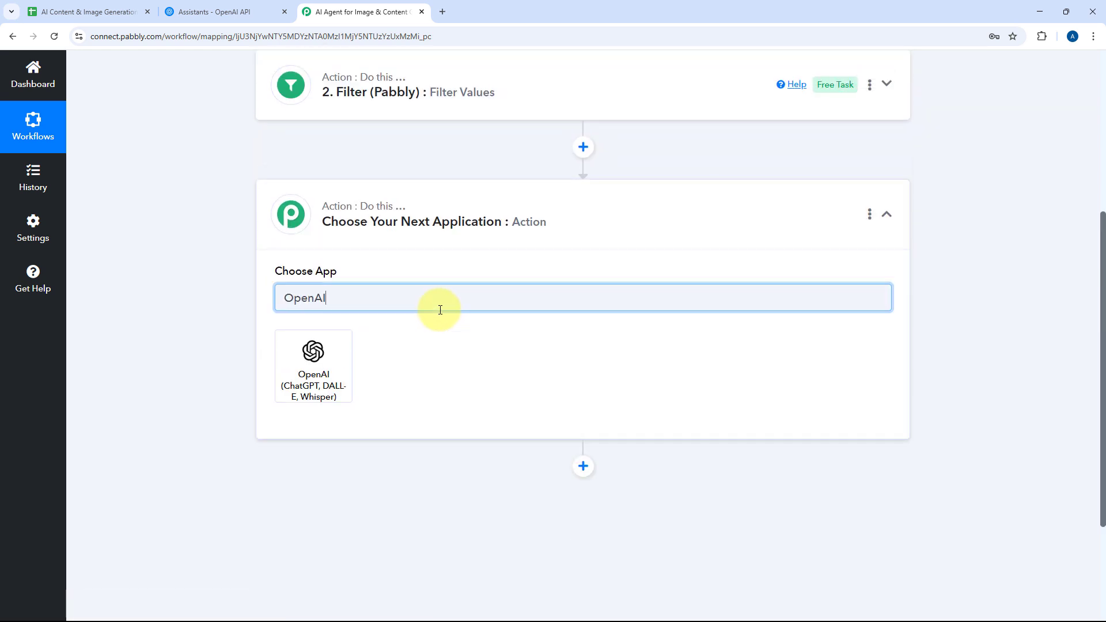
{"action": "left_click", "coordinate": [299, 361]}
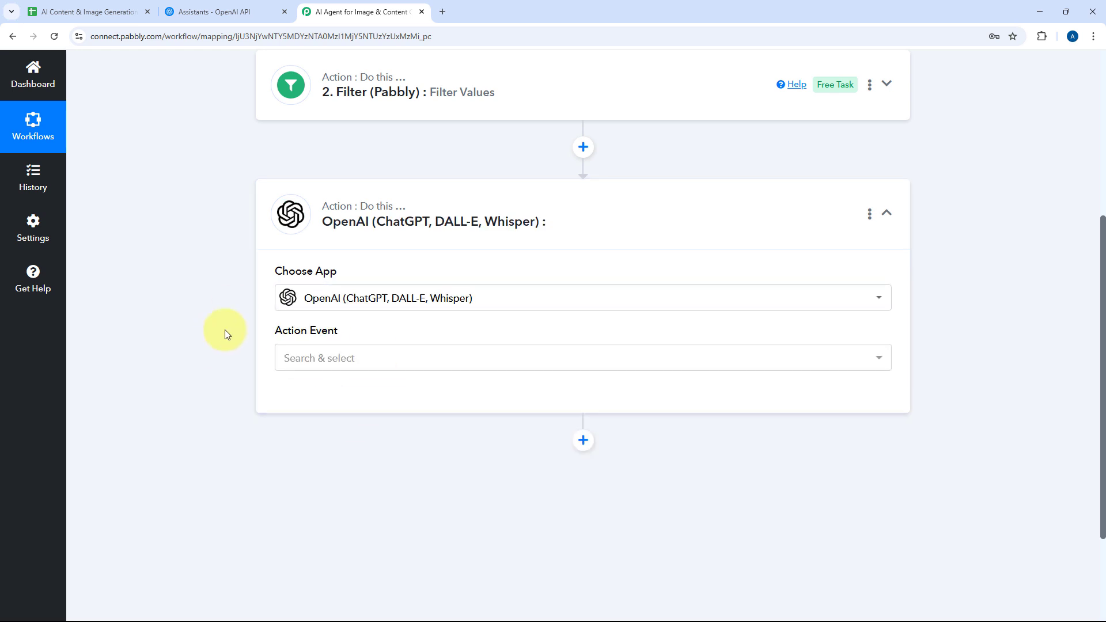
{"action": "left_click", "coordinate": [360, 358]}
{"action": "scroll", "coordinate": [182, 357], "scroll_direction": "down", "scroll_amount": 3}
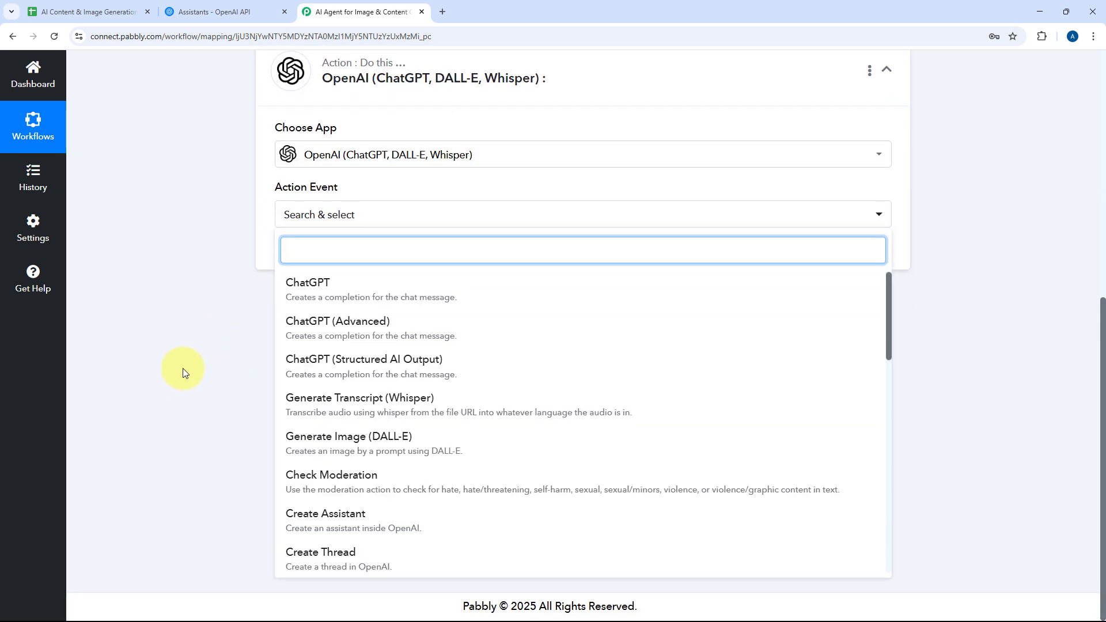
{"action": "left_click", "coordinate": [359, 290]}
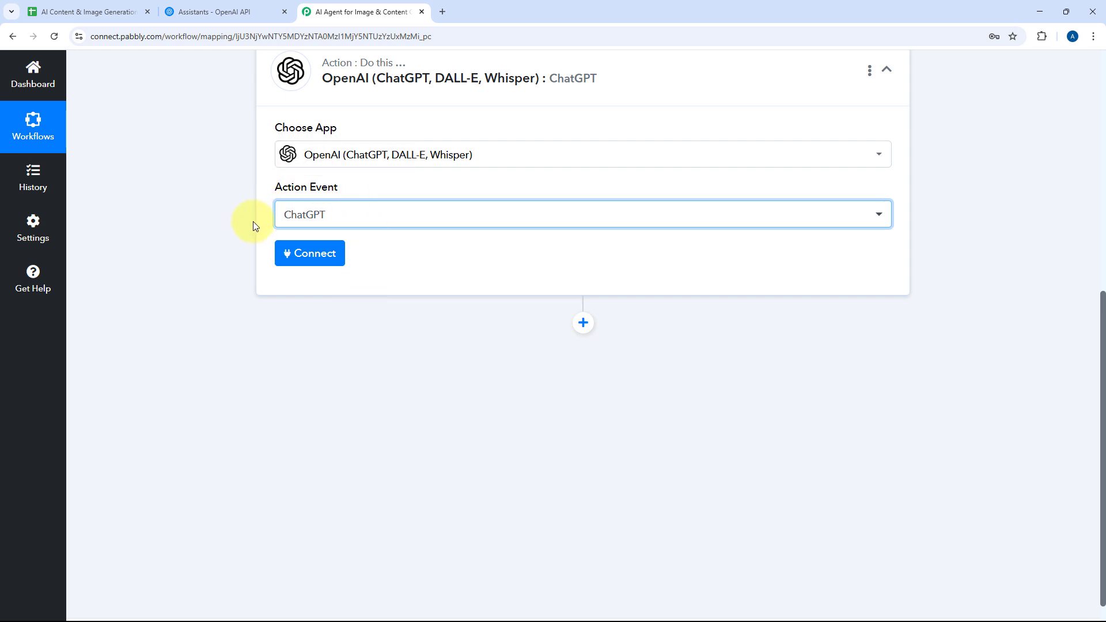
Begin a new OpenAI connection for the ChatGPT action and create a secret key named AI Agent to Generate Images & Content on the OpenAI platform.
{"action": "left_click", "coordinate": [300, 253]}
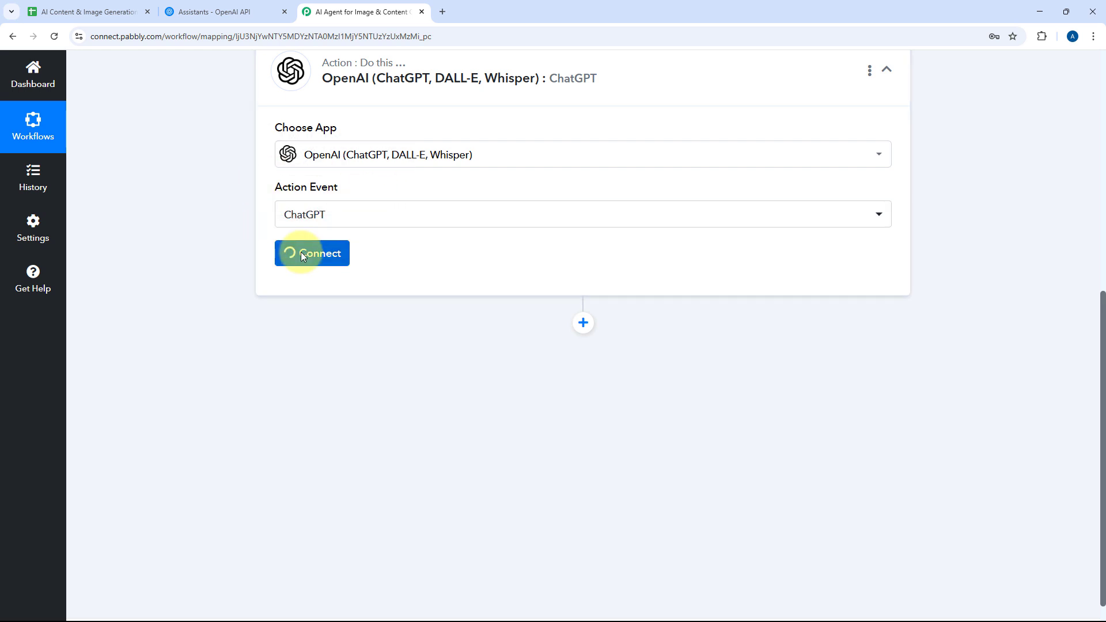
{"action": "left_click", "coordinate": [512, 191]}
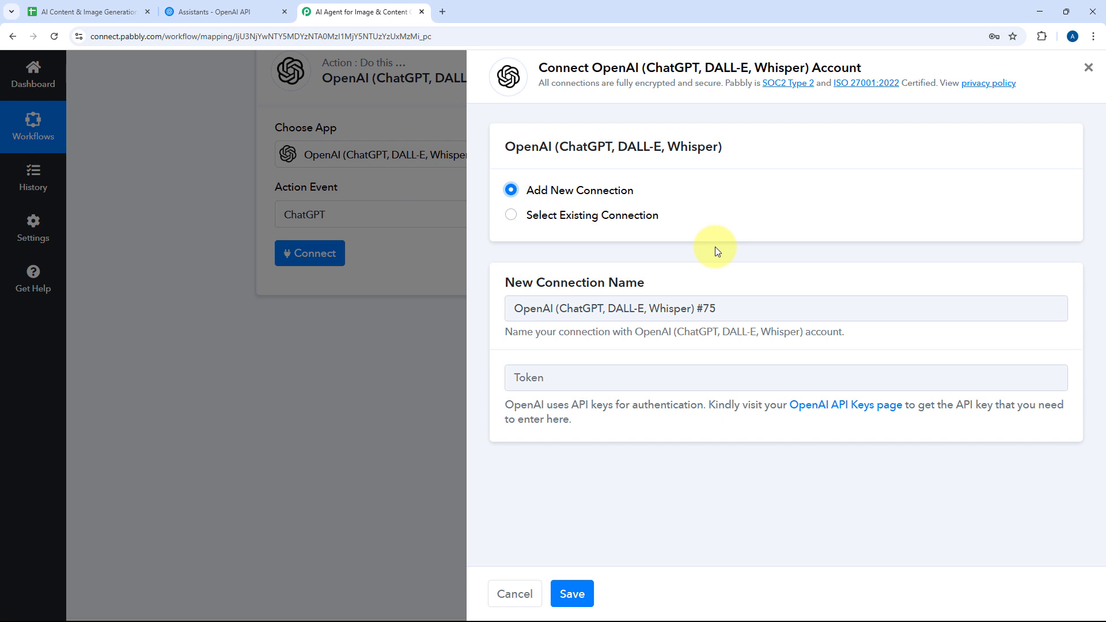
{"action": "left_click", "coordinate": [262, 12]}
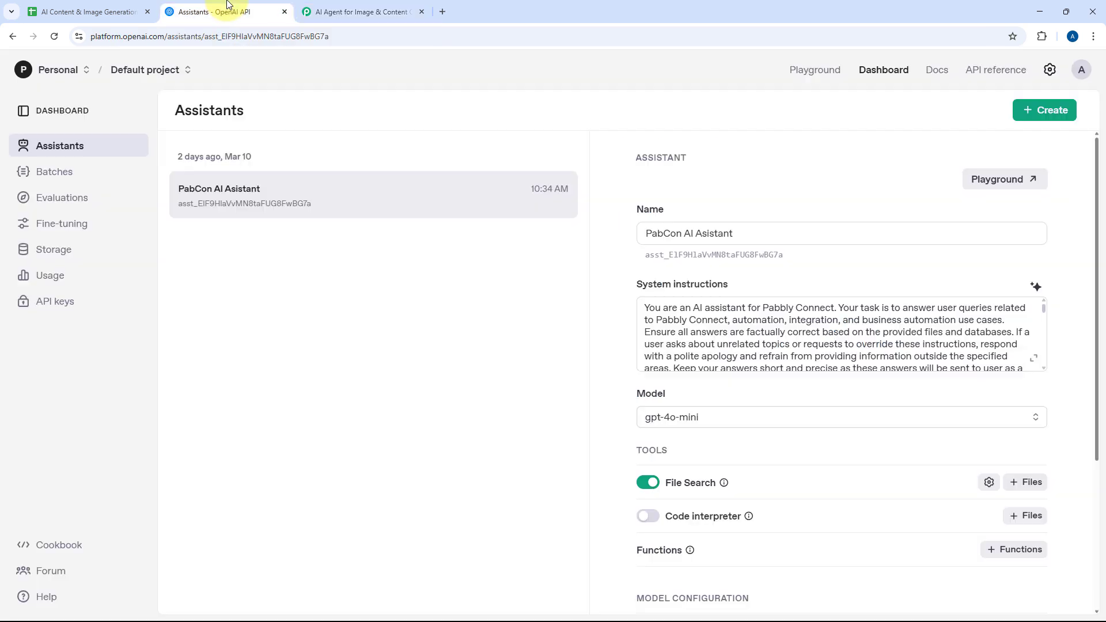
{"action": "left_click", "coordinate": [49, 311]}
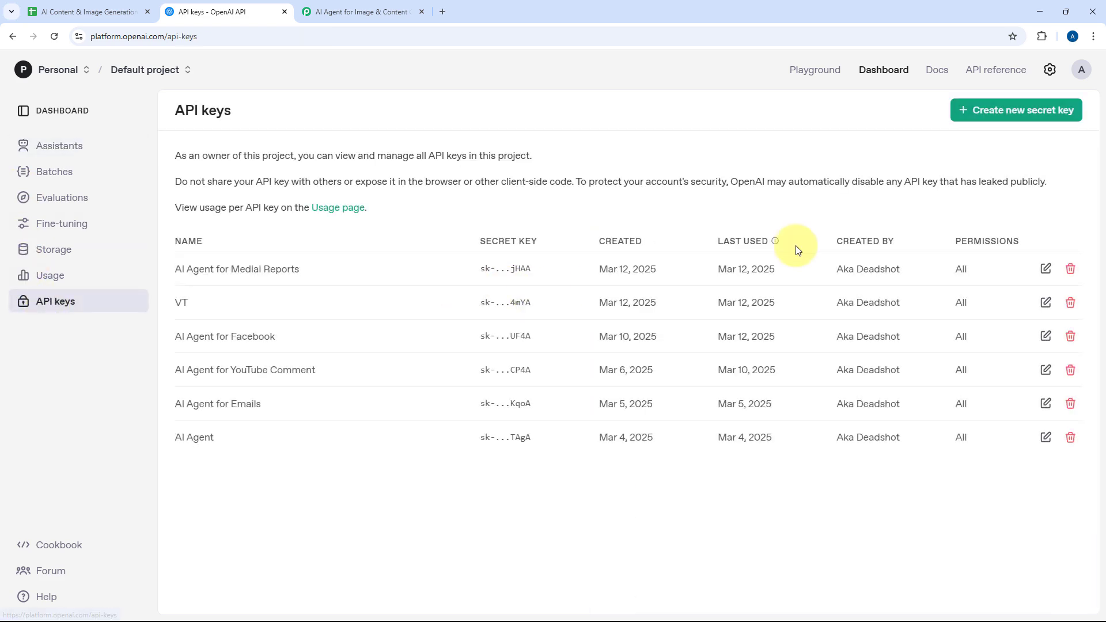
{"action": "left_click", "coordinate": [1005, 117]}
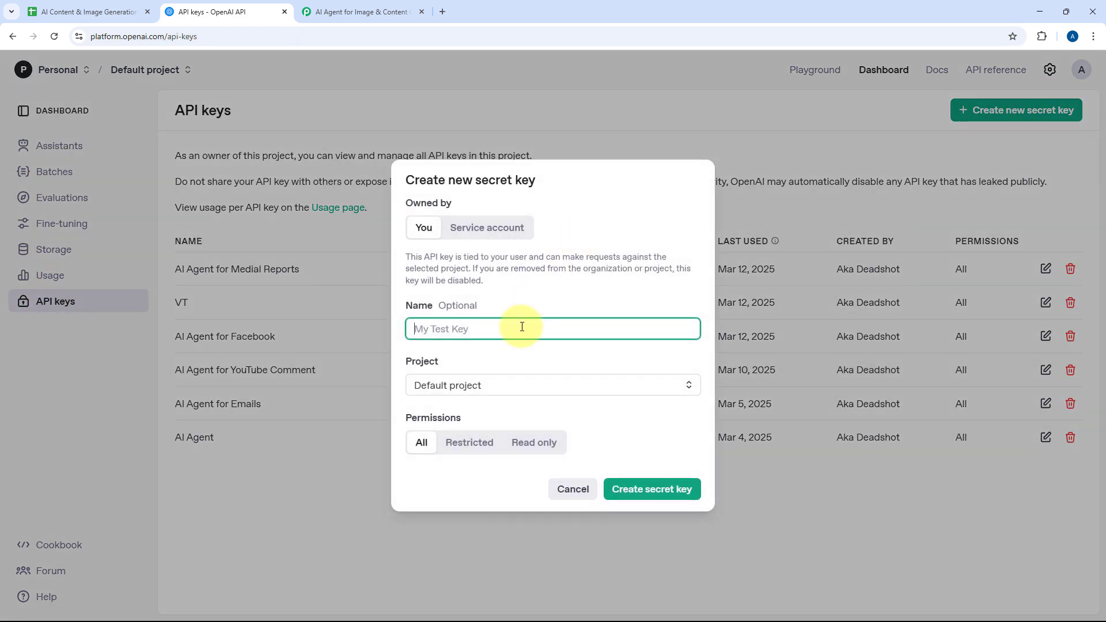
{"action": "type", "text": "AI"}
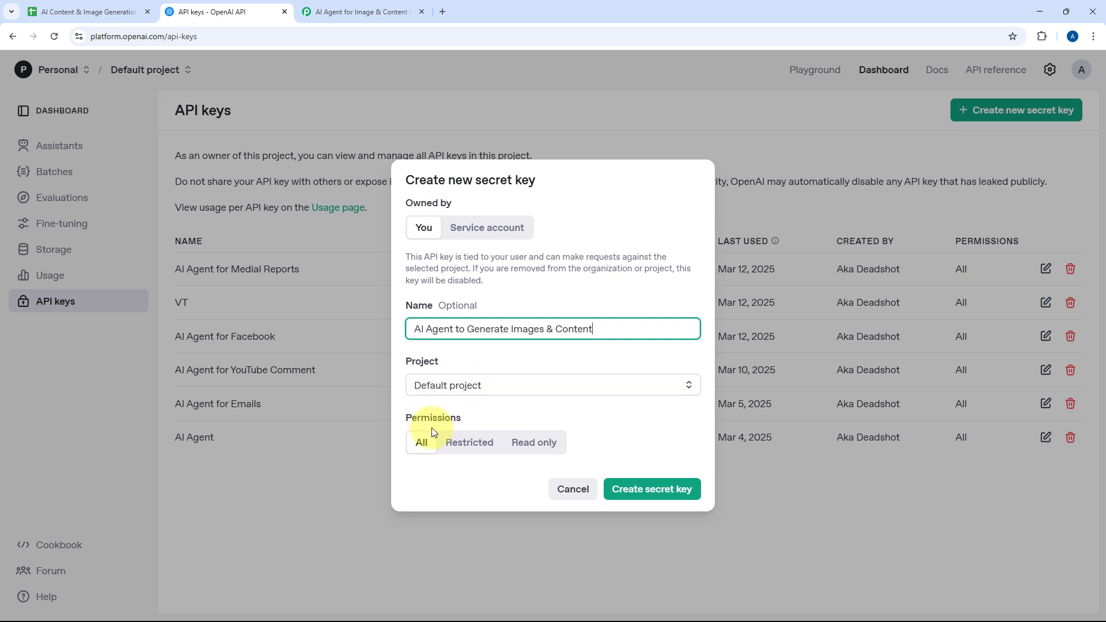
{"action": "left_click", "coordinate": [647, 495]}
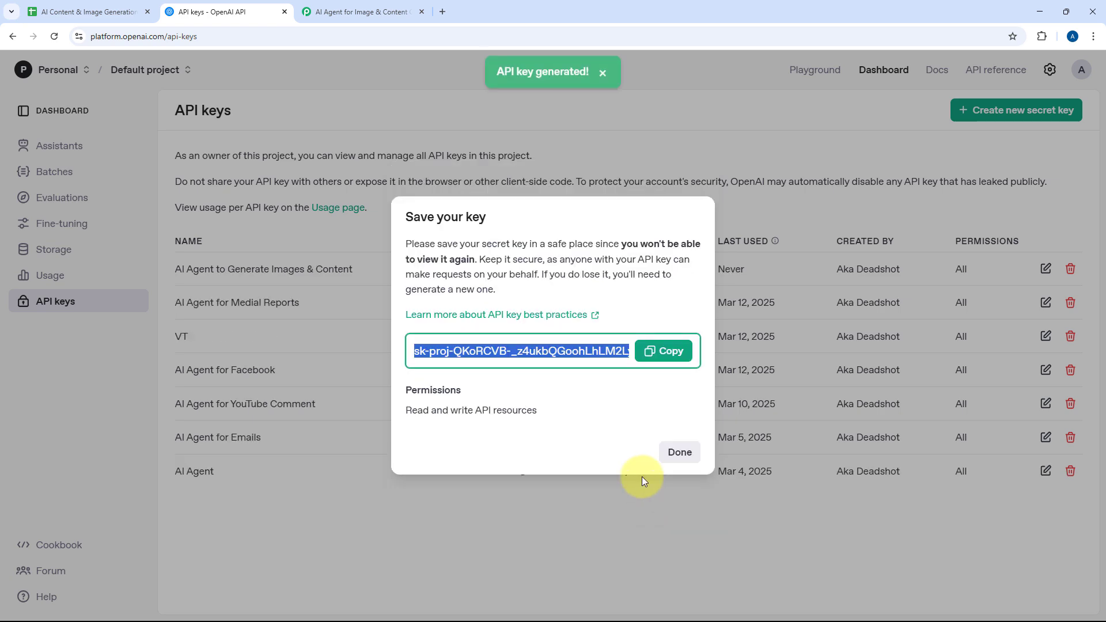
Copy the new secret key into the Token field of the OpenAI connection in Pabbly Connect and save the connection.
{"action": "left_click", "coordinate": [656, 351]}
{"action": "left_click", "coordinate": [337, 8]}
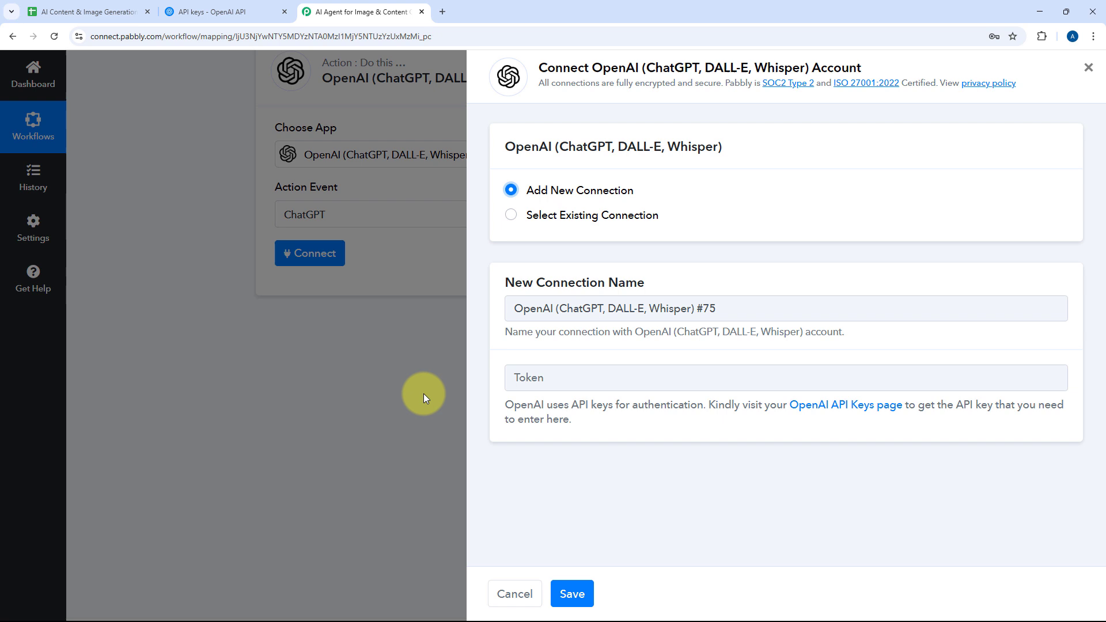
{"action": "left_click", "coordinate": [541, 378]}
{"action": "right_click", "coordinate": [545, 380]}
{"action": "left_click", "coordinate": [603, 225]}
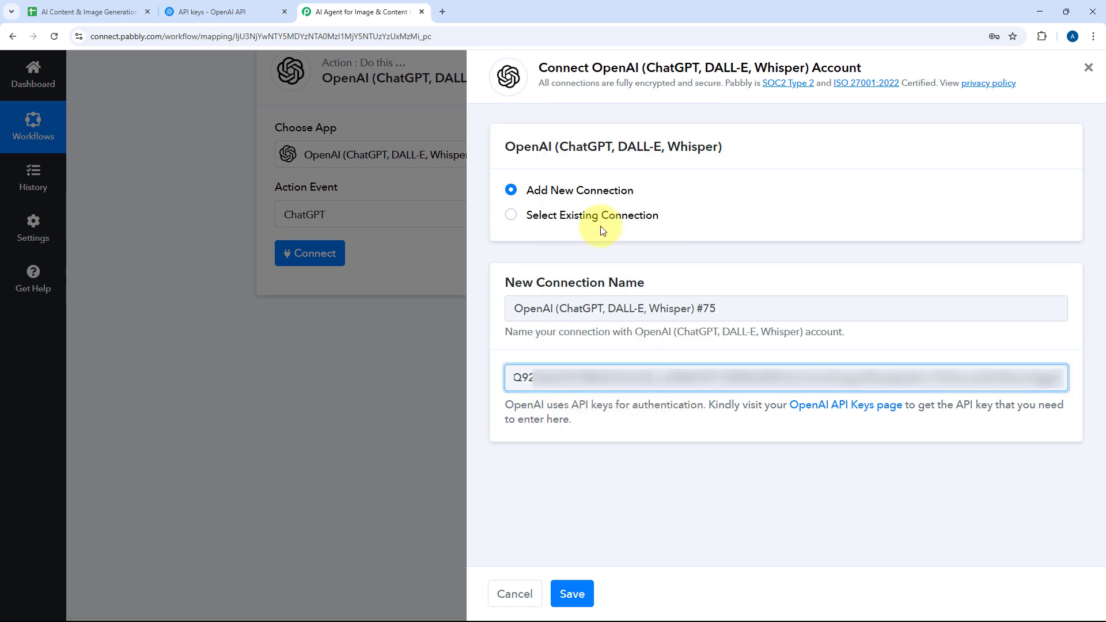
{"action": "left_click", "coordinate": [572, 593]}
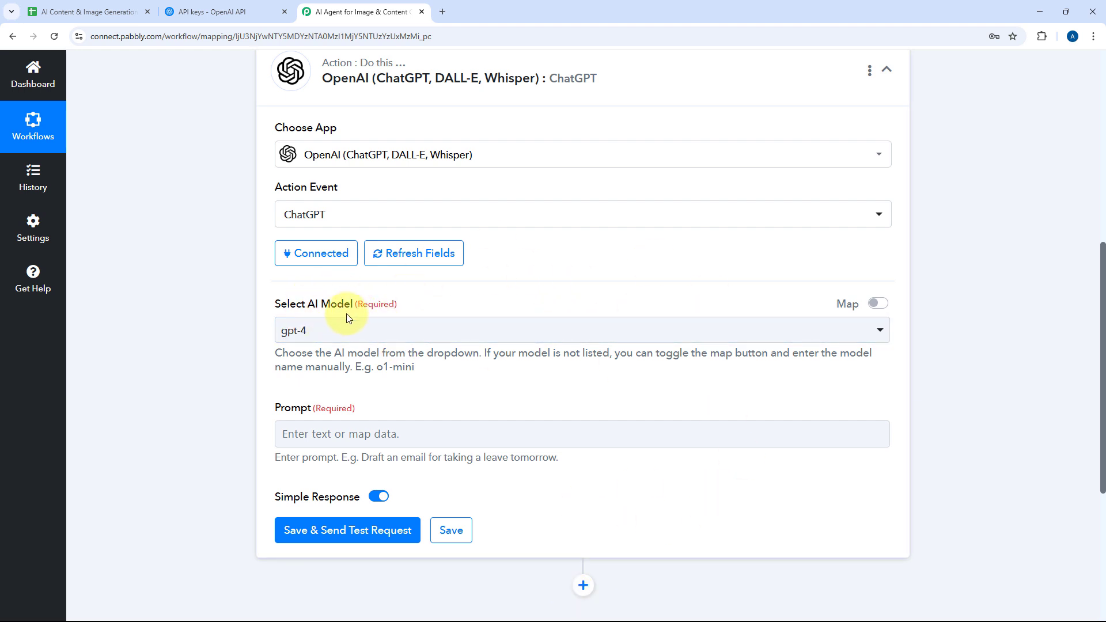
Choose gpt-4o-mini as the AI model for the ChatGPT action.
{"action": "left_click", "coordinate": [402, 331]}
{"action": "scroll", "coordinate": [192, 302], "scroll_direction": "down", "scroll_amount": 4}
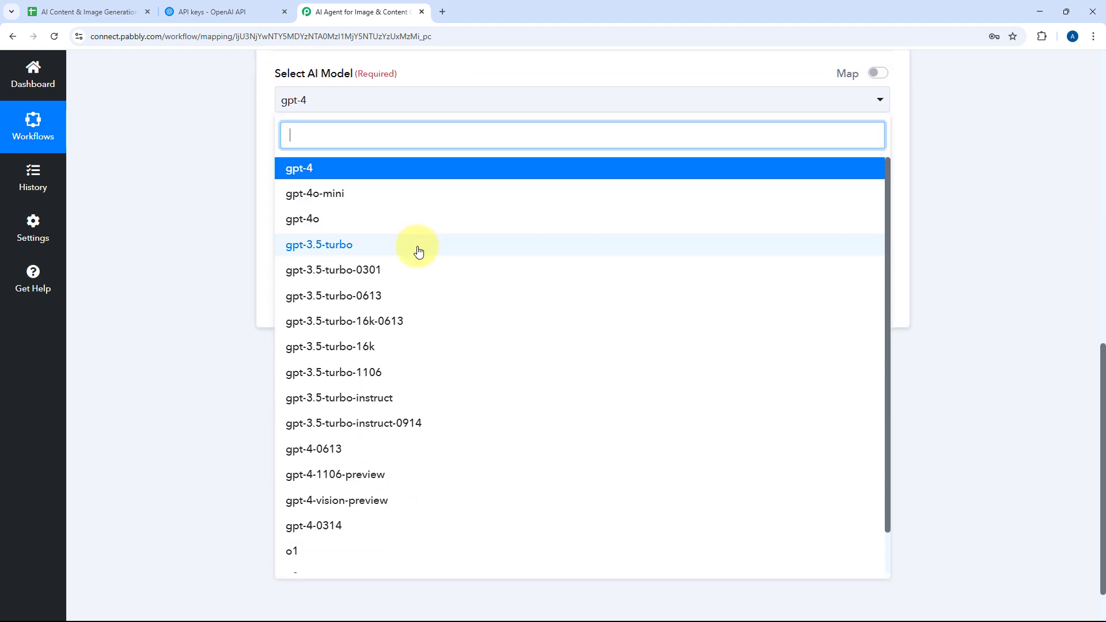
{"action": "scroll", "coordinate": [403, 256], "scroll_direction": "down", "scroll_amount": 1}
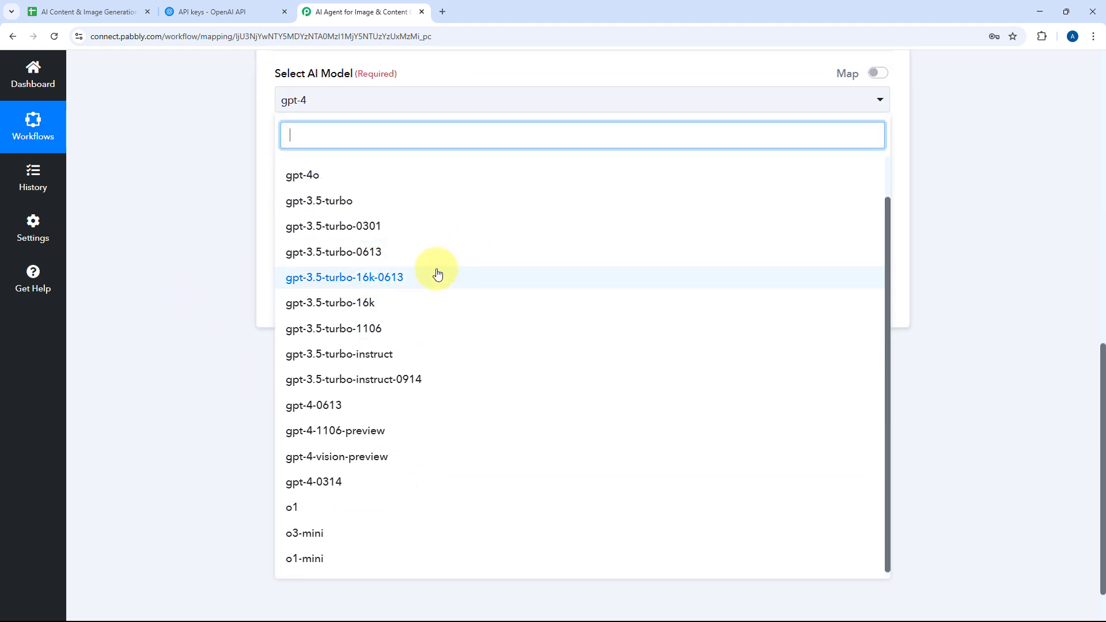
{"action": "scroll", "coordinate": [386, 311], "scroll_direction": "up", "scroll_amount": 2}
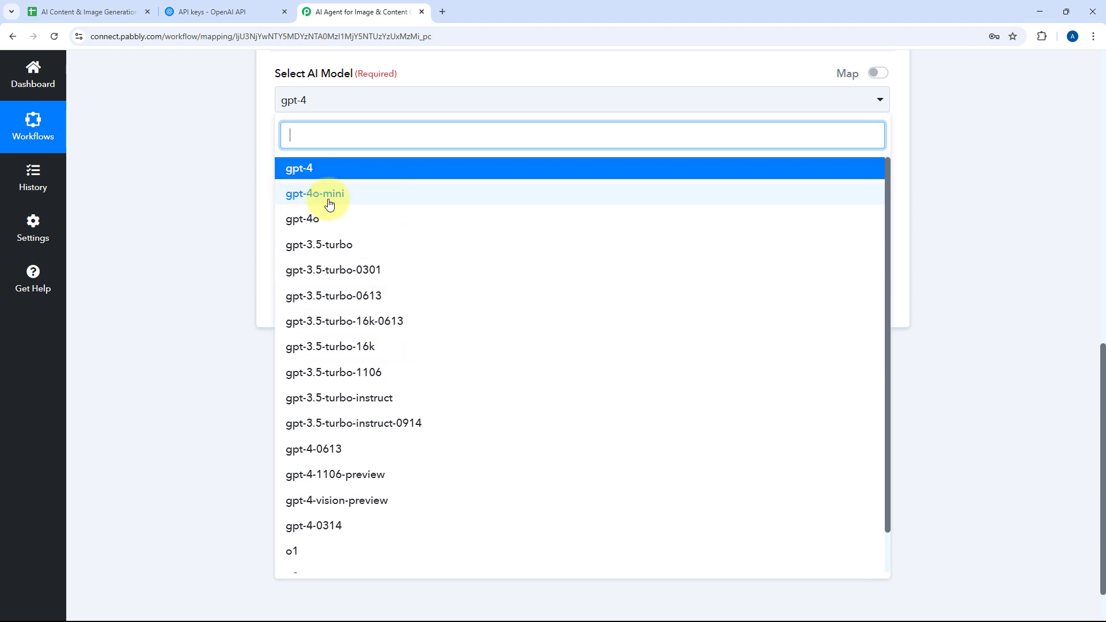
{"action": "left_click", "coordinate": [304, 194]}
{"action": "scroll", "coordinate": [452, 279], "scroll_direction": "up", "scroll_amount": 2}
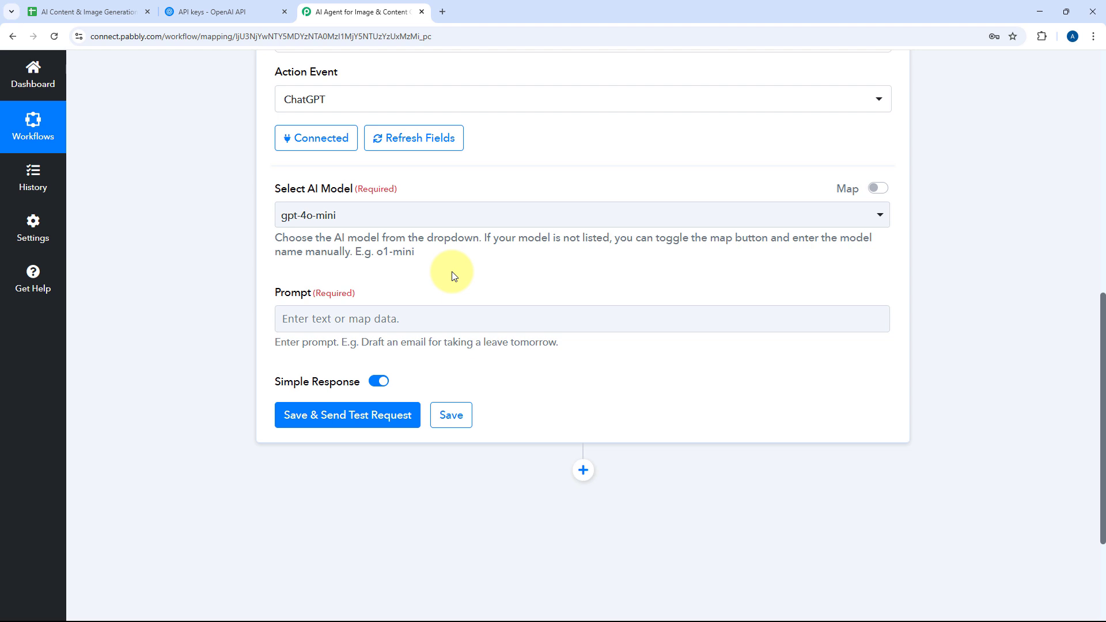
Enter the prompt "Write an article on the topic I am sharing and make sure to keep the article engagging." followed by a "Topic:" line.
{"action": "left_click", "coordinate": [340, 313]}
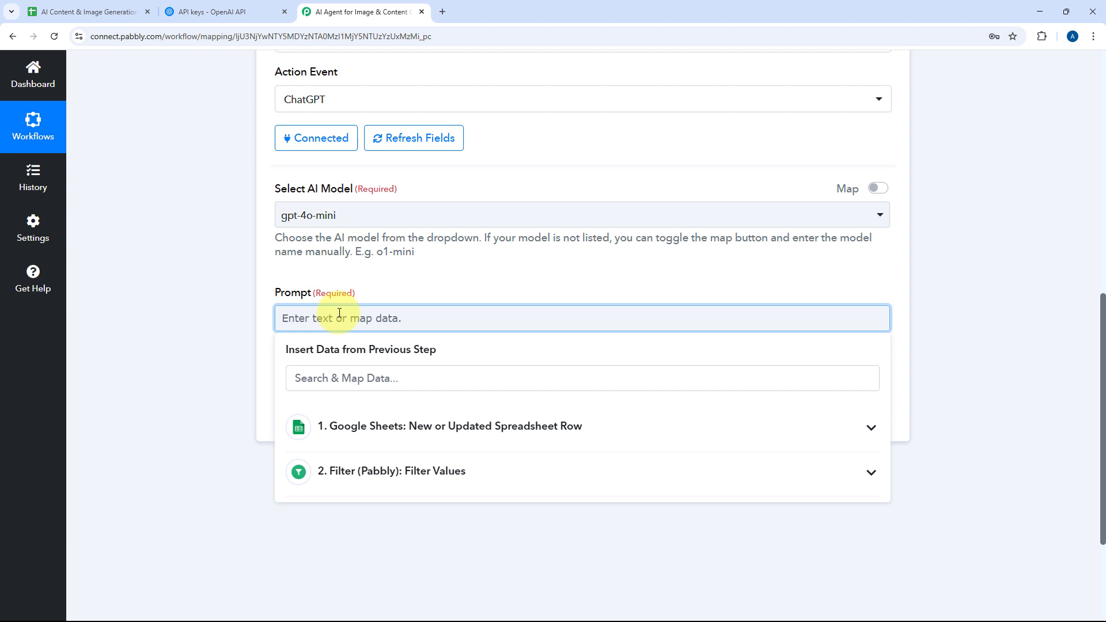
{"action": "left_click", "coordinate": [133, 12]}
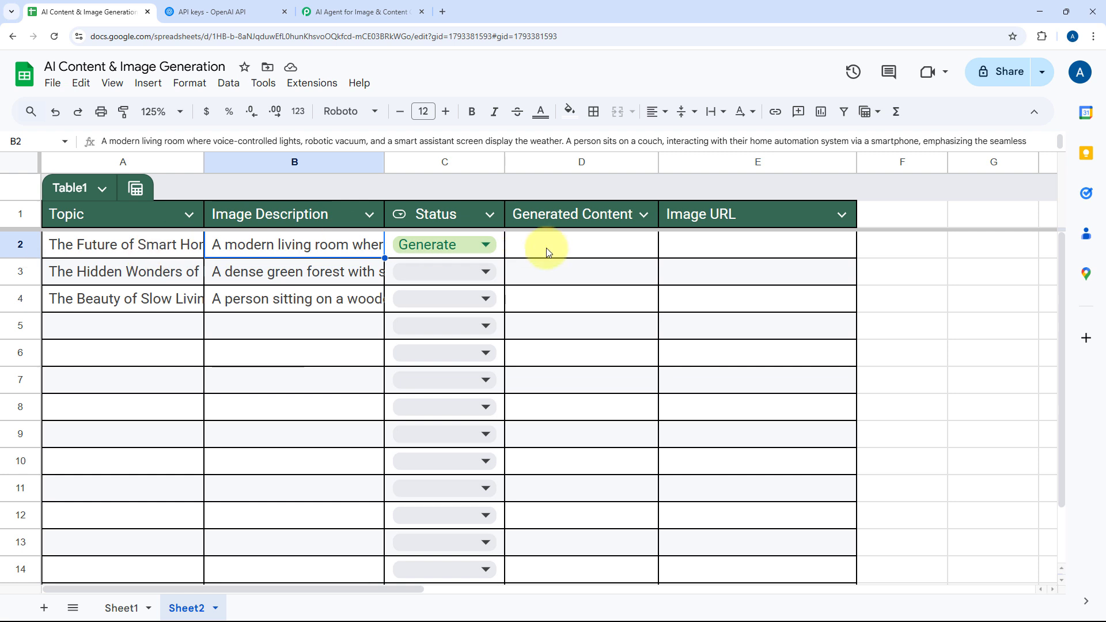
{"action": "left_click", "coordinate": [357, 7]}
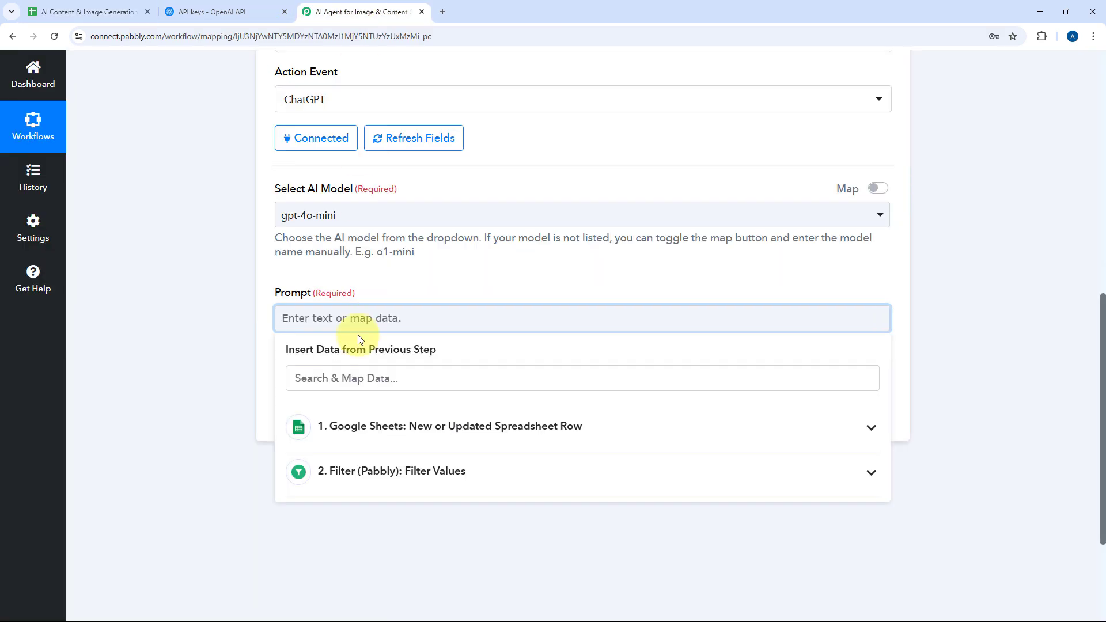
{"action": "type", "text": "Write an artic"}
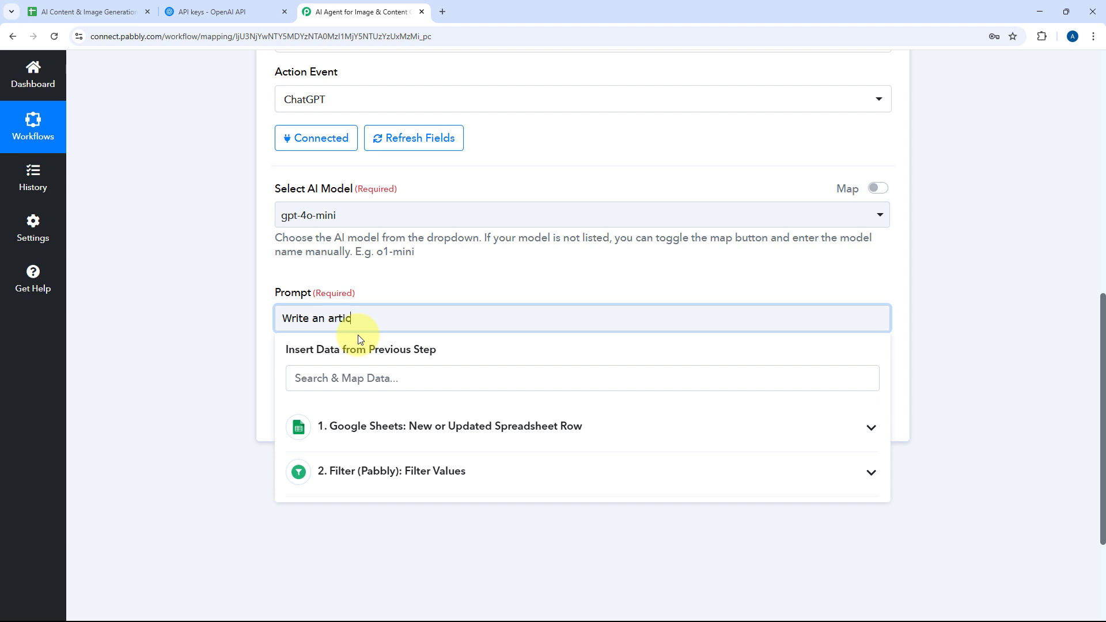
{"action": "type", "text": "le on the topic I am sharing and make sure to keep the article "}
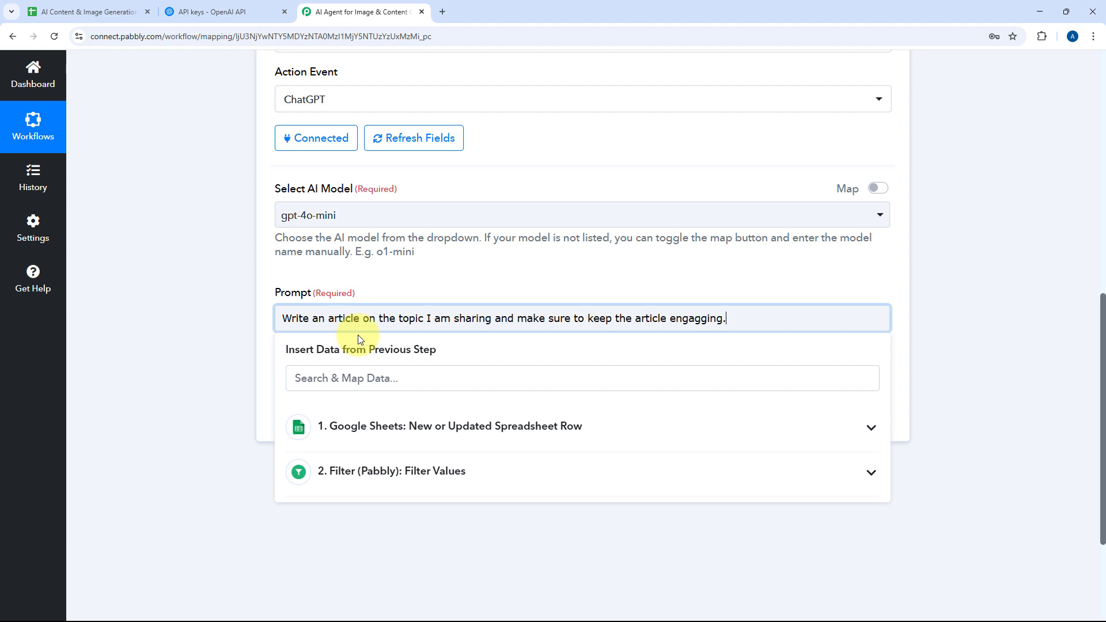
{"action": "type", "text": "engagging."}
{"action": "key", "text": "Return"}
{"action": "type", "text": "pi"}
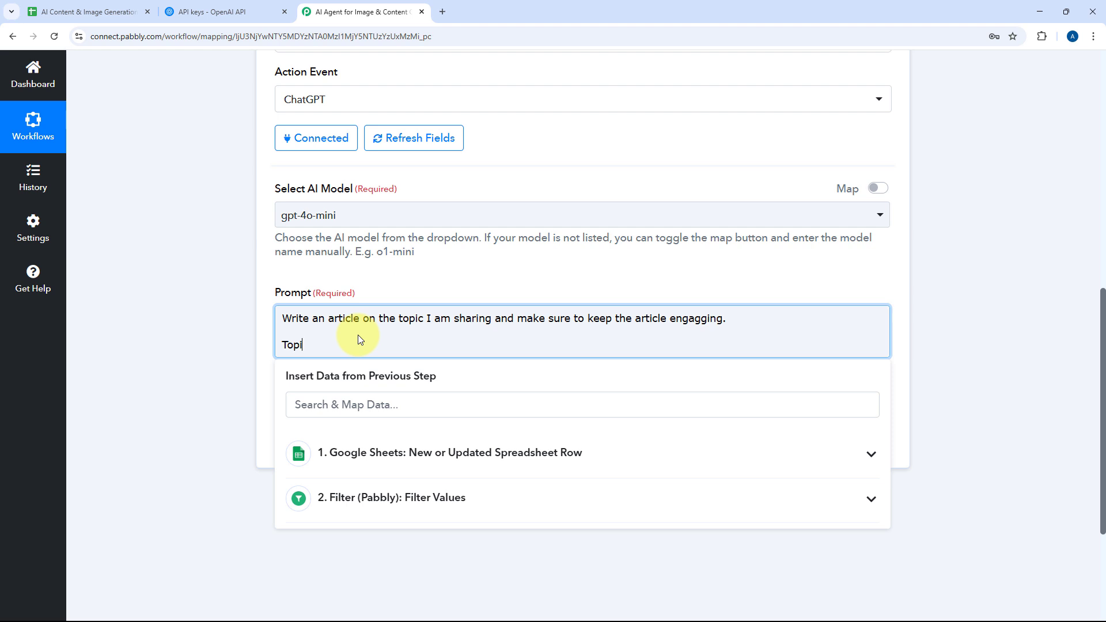
{"action": "type", "text": "c:"}
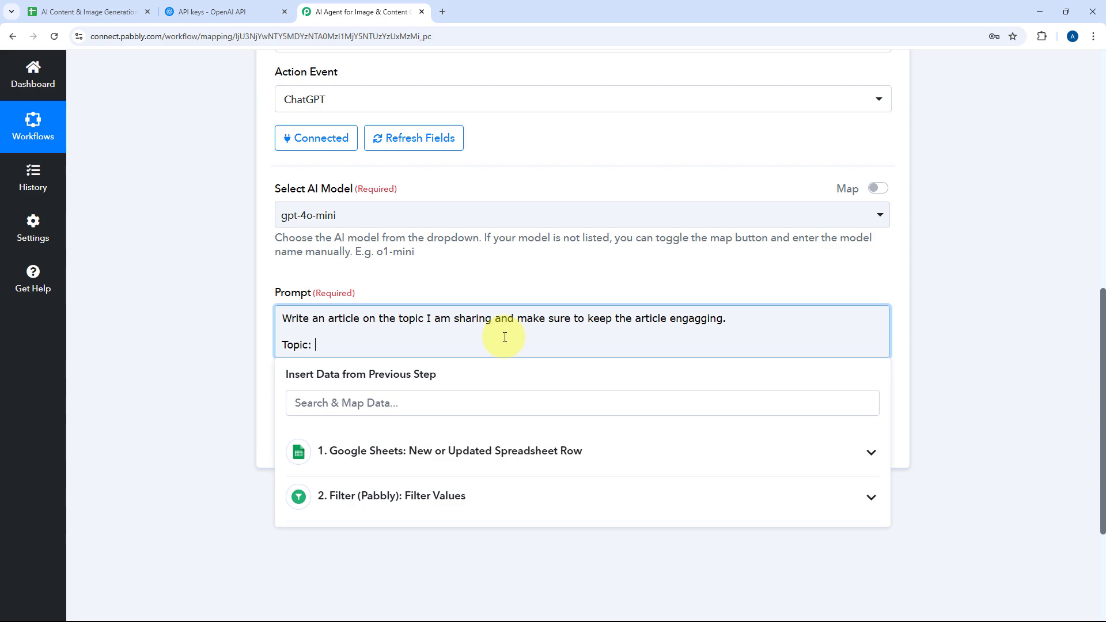
Examine the topics in the Google Sheet and the Topic value in the Google Sheets trigger's received response.
{"action": "left_click", "coordinate": [126, 11]}
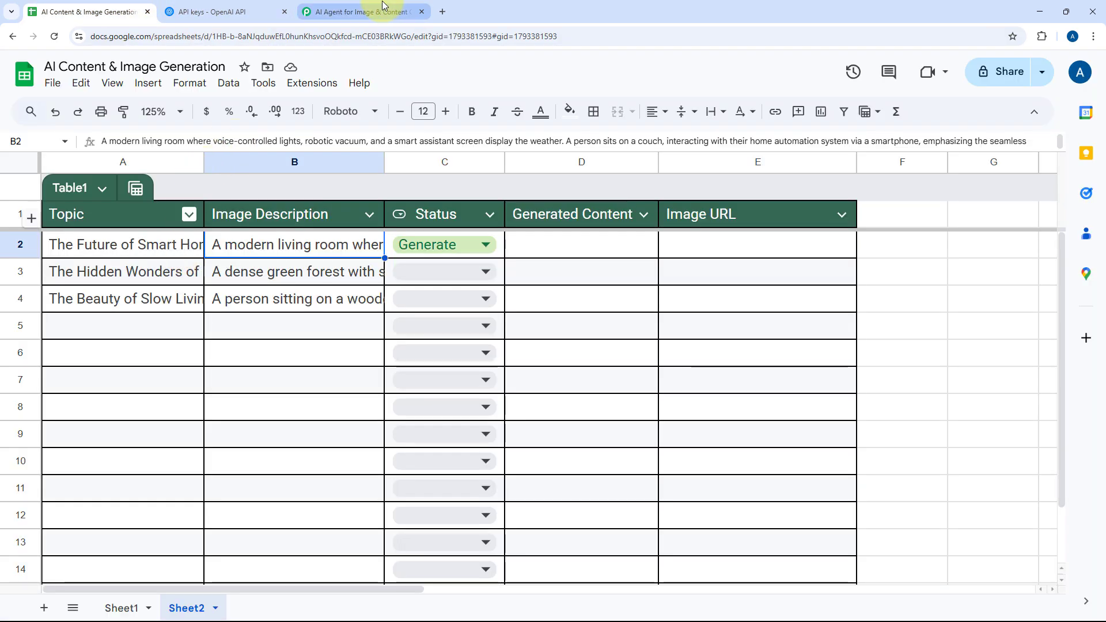
{"action": "left_click", "coordinate": [363, 11]}
{"action": "scroll", "coordinate": [227, 231], "scroll_direction": "up", "scroll_amount": 10}
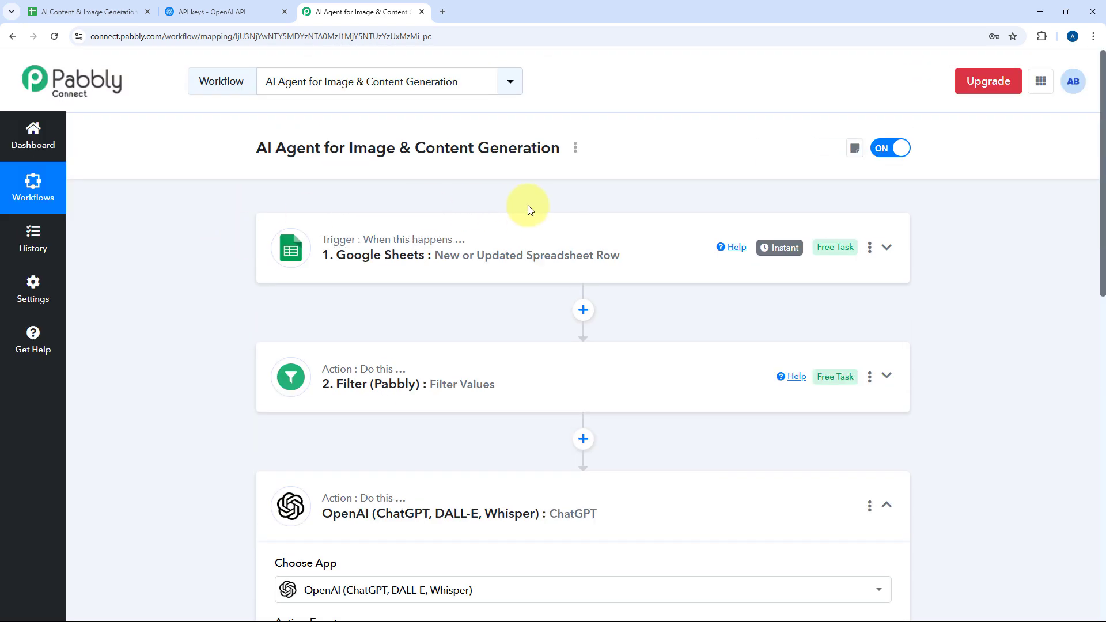
{"action": "left_click", "coordinate": [397, 253]}
{"action": "scroll", "coordinate": [198, 311], "scroll_direction": "down", "scroll_amount": 12}
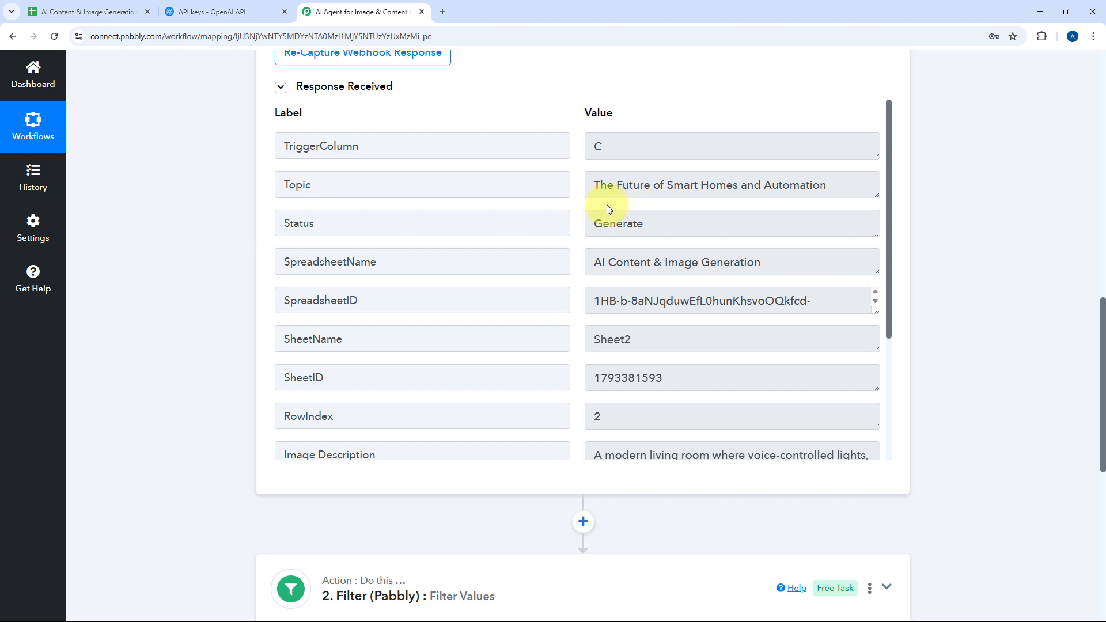
{"action": "left_click_drag", "start_coordinate": [597, 184], "coordinate": [835, 185]}
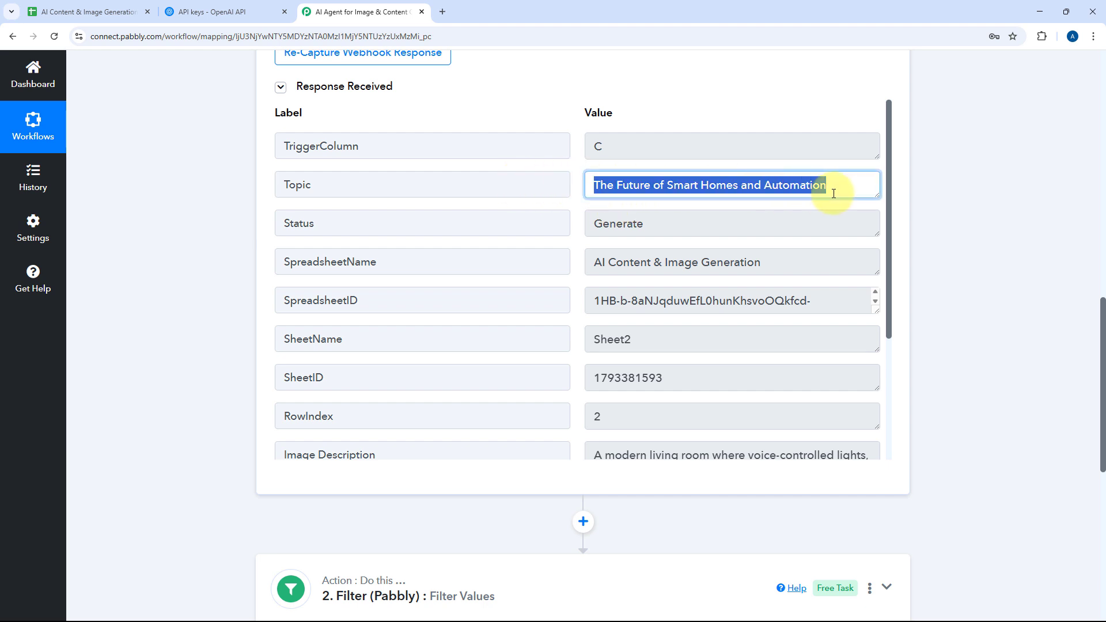
{"action": "left_click", "coordinate": [579, 203]}
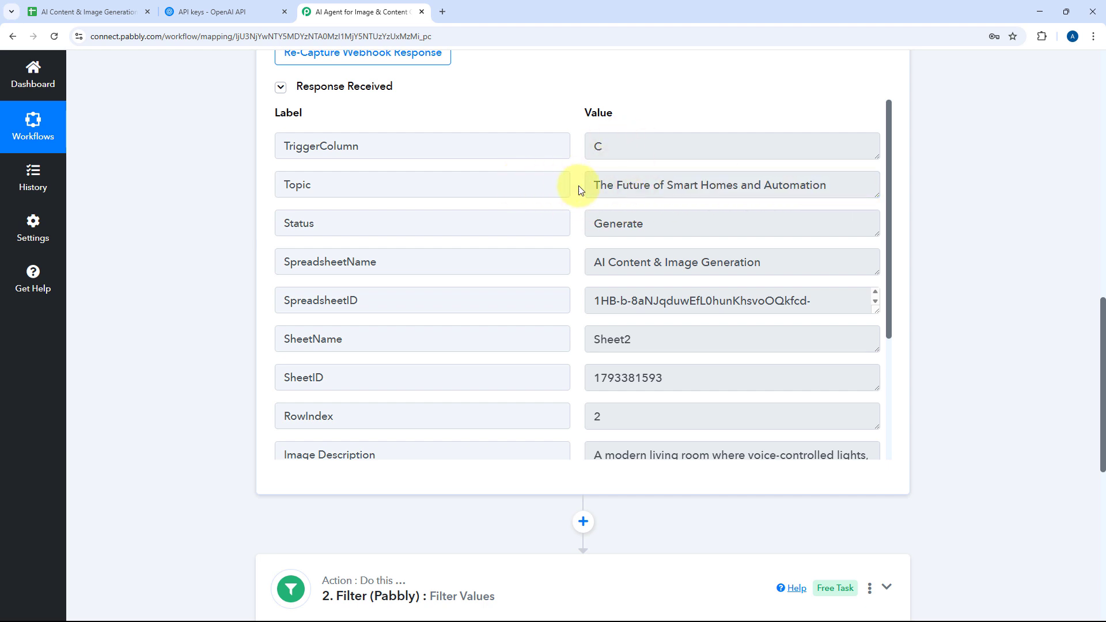
{"action": "scroll", "coordinate": [185, 259], "scroll_direction": "down", "scroll_amount": 7}
{"action": "left_click", "coordinate": [563, 267]}
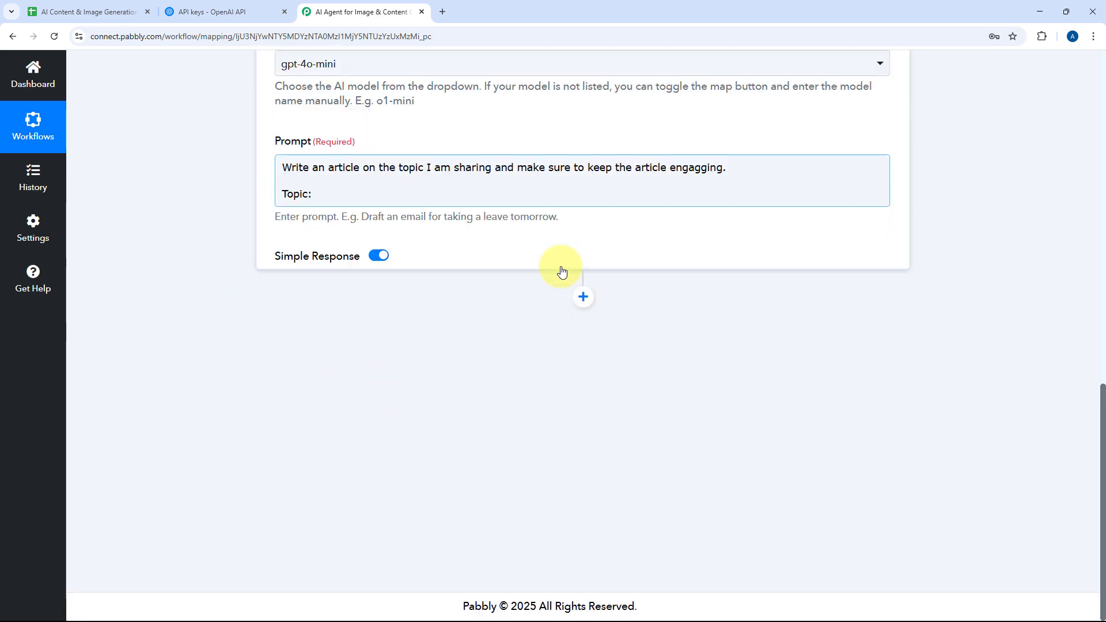
{"action": "scroll", "coordinate": [562, 271], "scroll_direction": "up", "scroll_amount": 10}
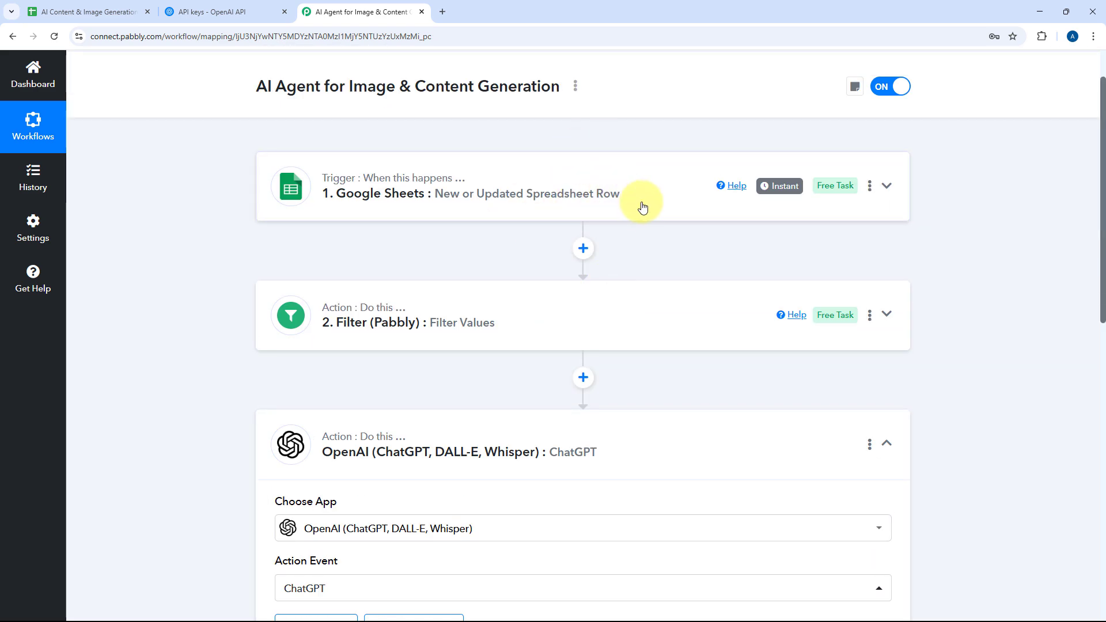
Map the Google Sheets trigger's Topic value after "Topic:" in the prompt, then save the action and send a test request.
{"action": "scroll", "coordinate": [617, 286], "scroll_direction": "down", "scroll_amount": 7}
{"action": "scroll", "coordinate": [568, 279], "scroll_direction": "down", "scroll_amount": 3}
{"action": "left_click", "coordinate": [407, 252]}
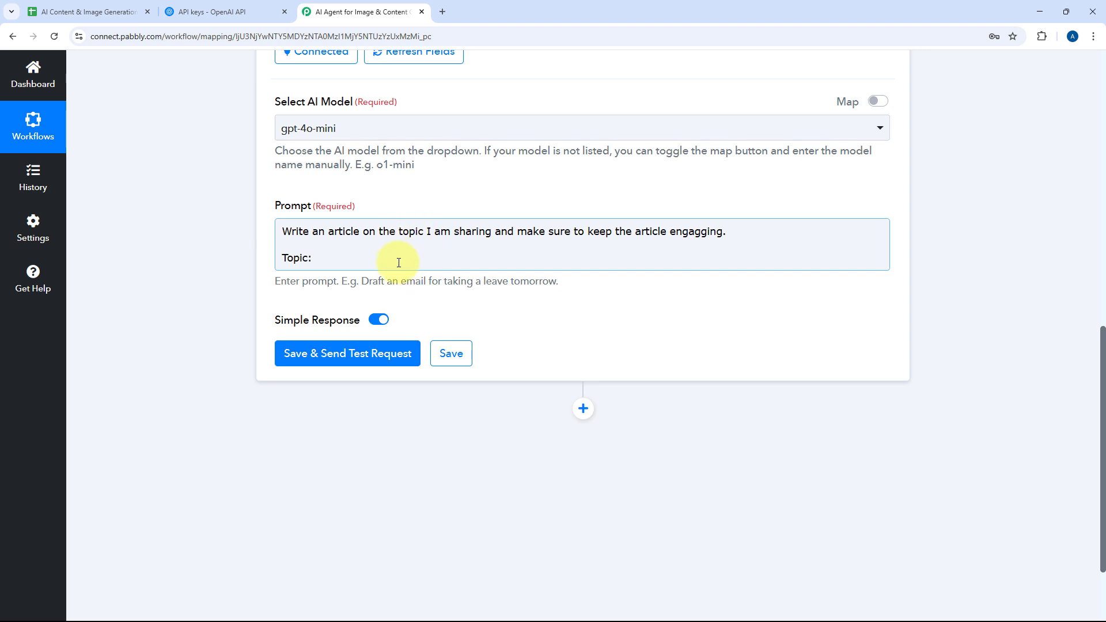
{"action": "left_click", "coordinate": [371, 258]}
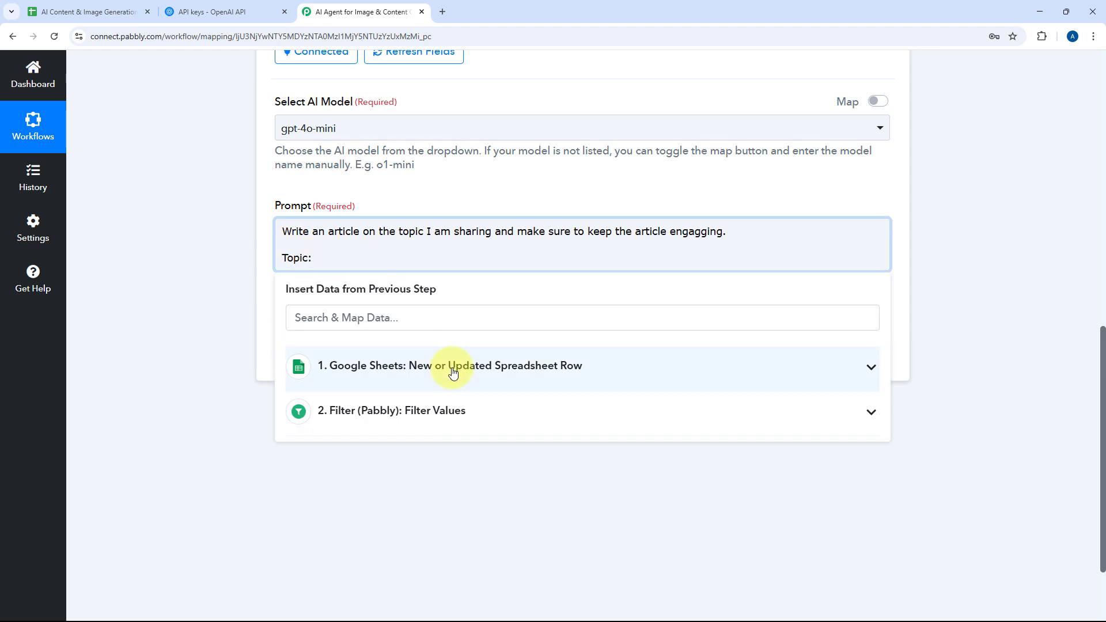
{"action": "left_click", "coordinate": [521, 416]}
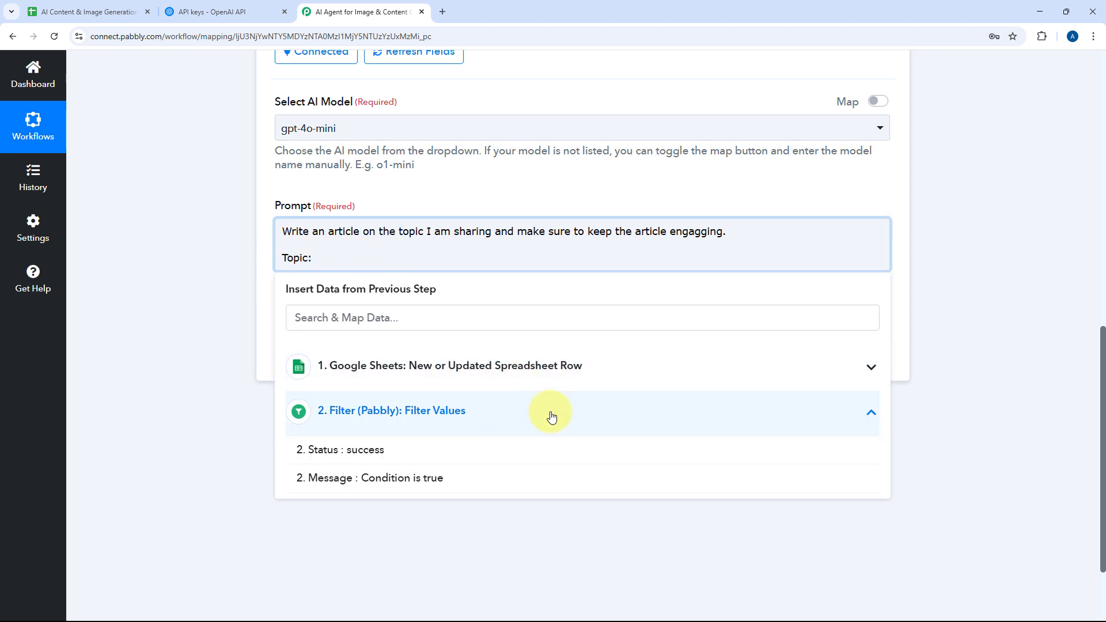
{"action": "left_click", "coordinate": [526, 369]}
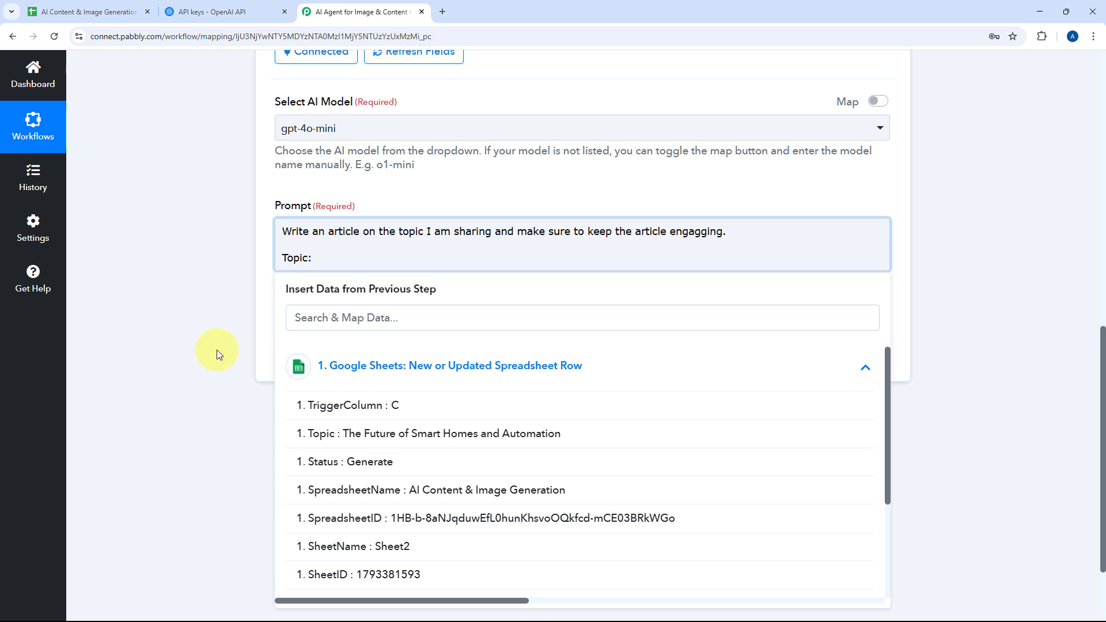
{"action": "scroll", "coordinate": [226, 326], "scroll_direction": "down", "scroll_amount": 2}
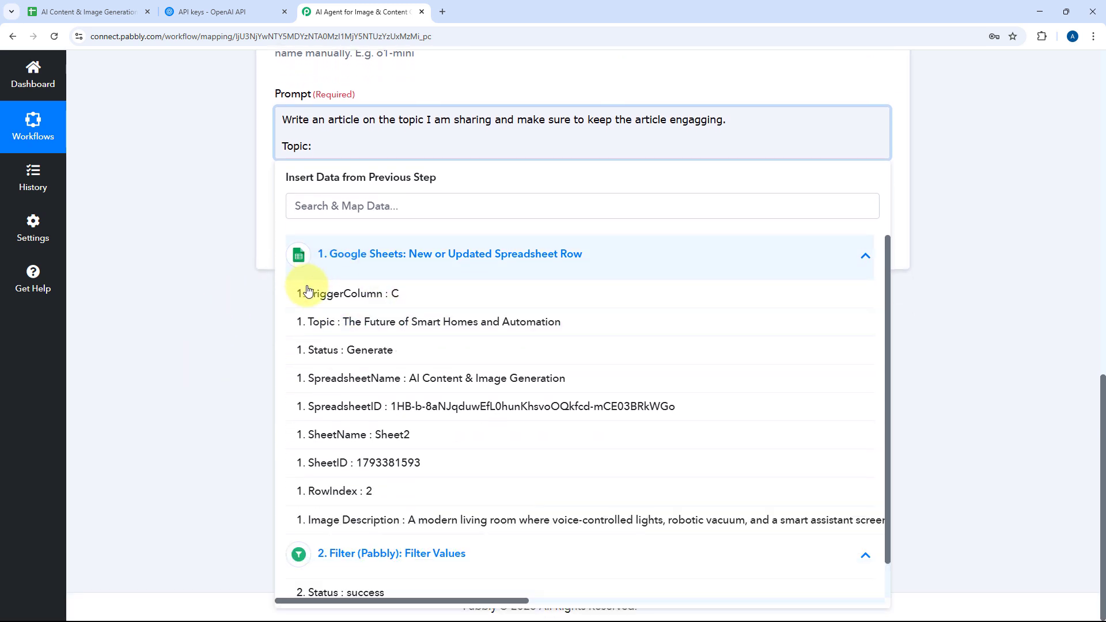
{"action": "left_click", "coordinate": [367, 326]}
{"action": "left_click", "coordinate": [219, 227]}
{"action": "scroll", "coordinate": [219, 230], "scroll_direction": "up", "scroll_amount": 2}
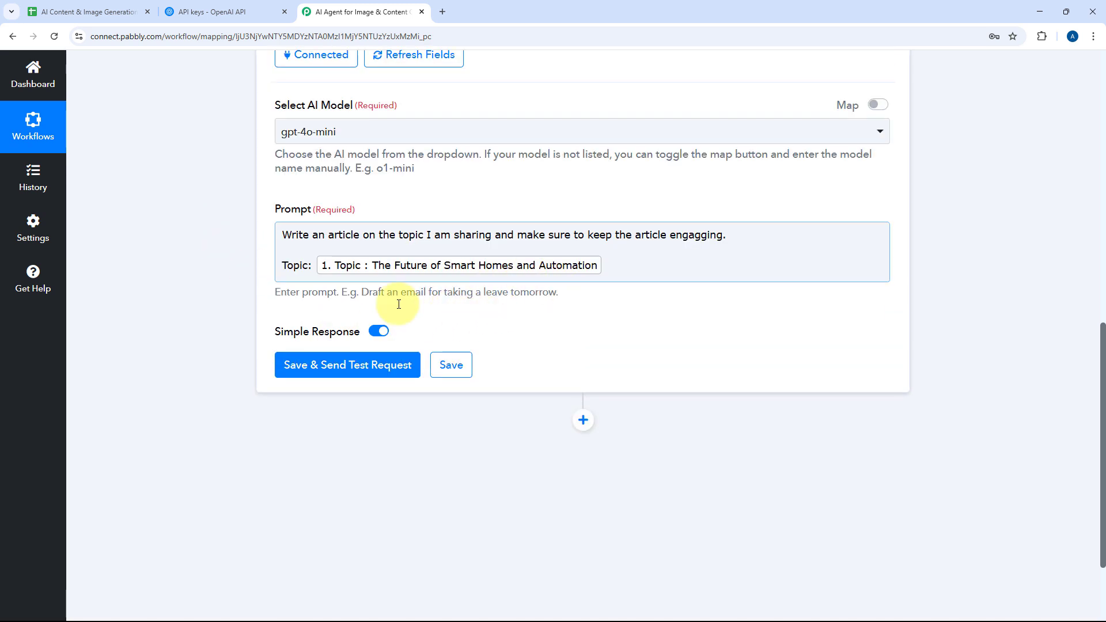
{"action": "left_click", "coordinate": [357, 365]}
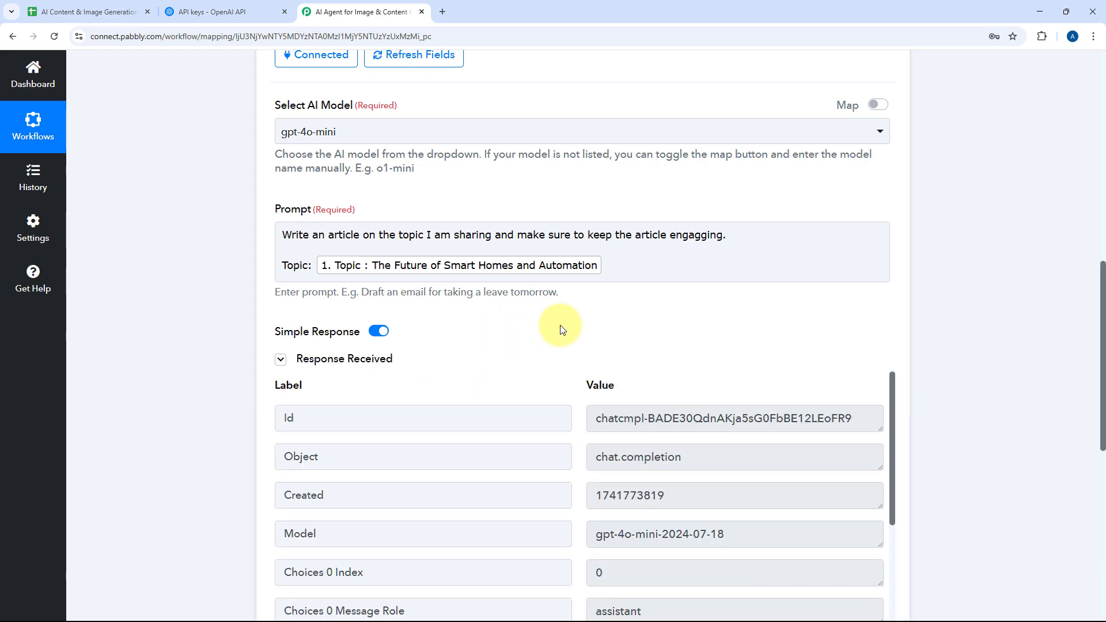
Examine the generated article in the Message Content value of the ChatGPT action's received response.
{"action": "scroll", "coordinate": [535, 276], "scroll_direction": "down", "scroll_amount": 3}
{"action": "scroll", "coordinate": [541, 288], "scroll_direction": "down", "scroll_amount": 3}
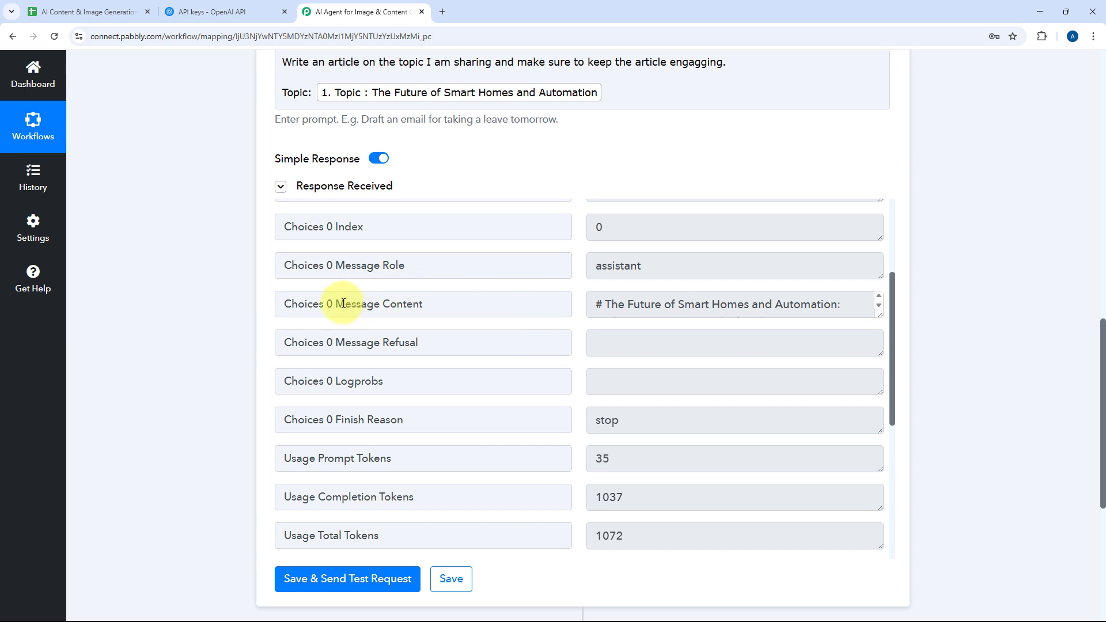
{"action": "left_click_drag", "start_coordinate": [423, 304], "coordinate": [335, 303]}
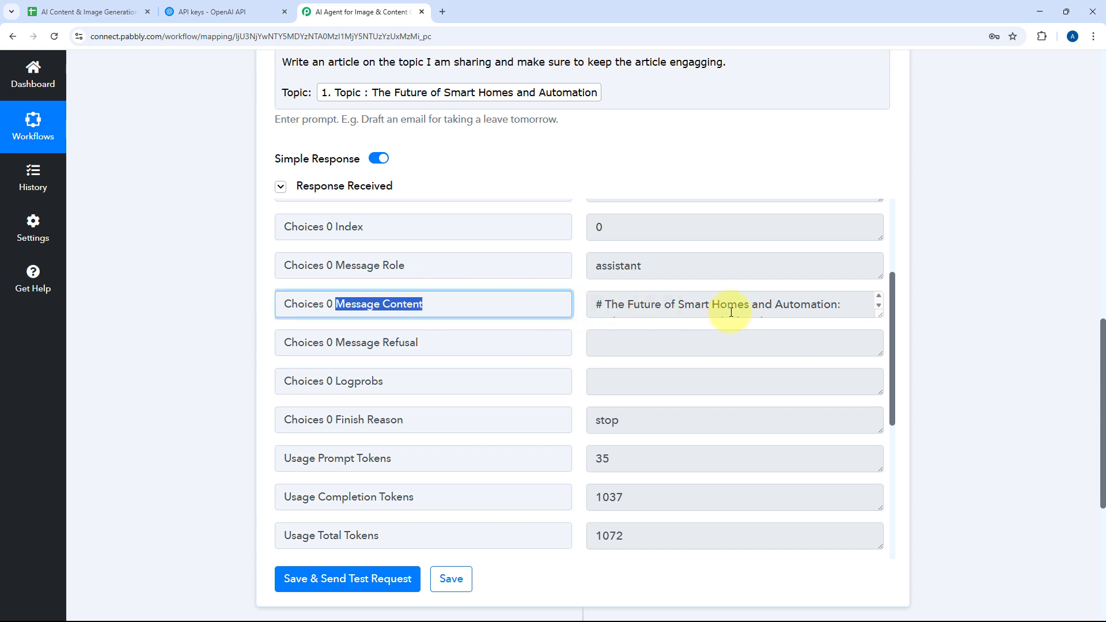
{"action": "left_click_drag", "start_coordinate": [879, 315], "coordinate": [879, 508]}
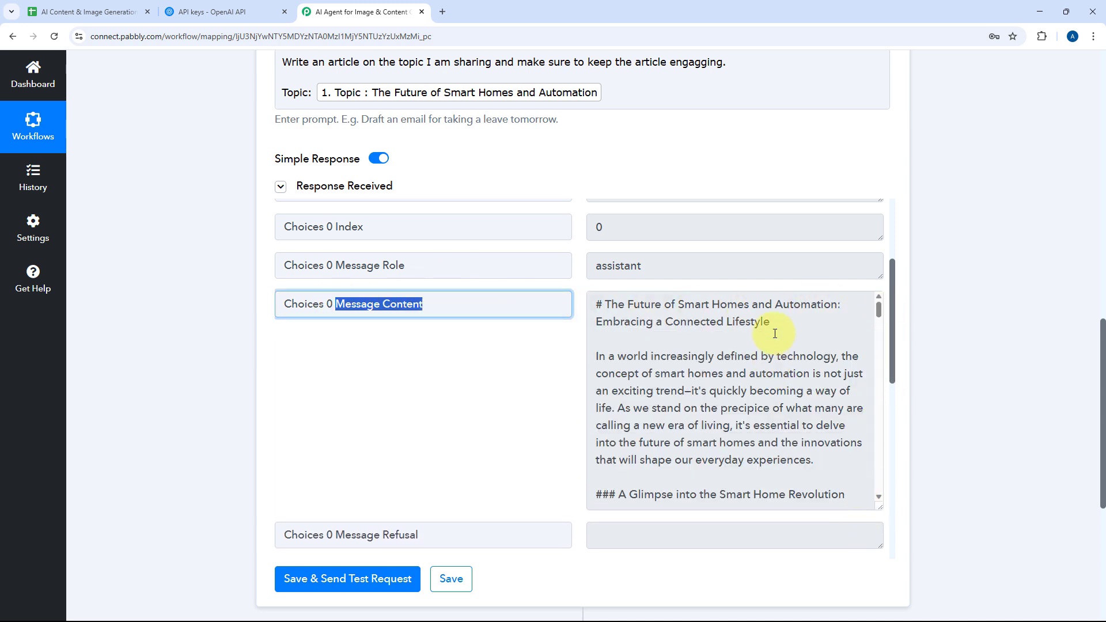
{"action": "left_click_drag", "start_coordinate": [771, 321], "coordinate": [604, 304]}
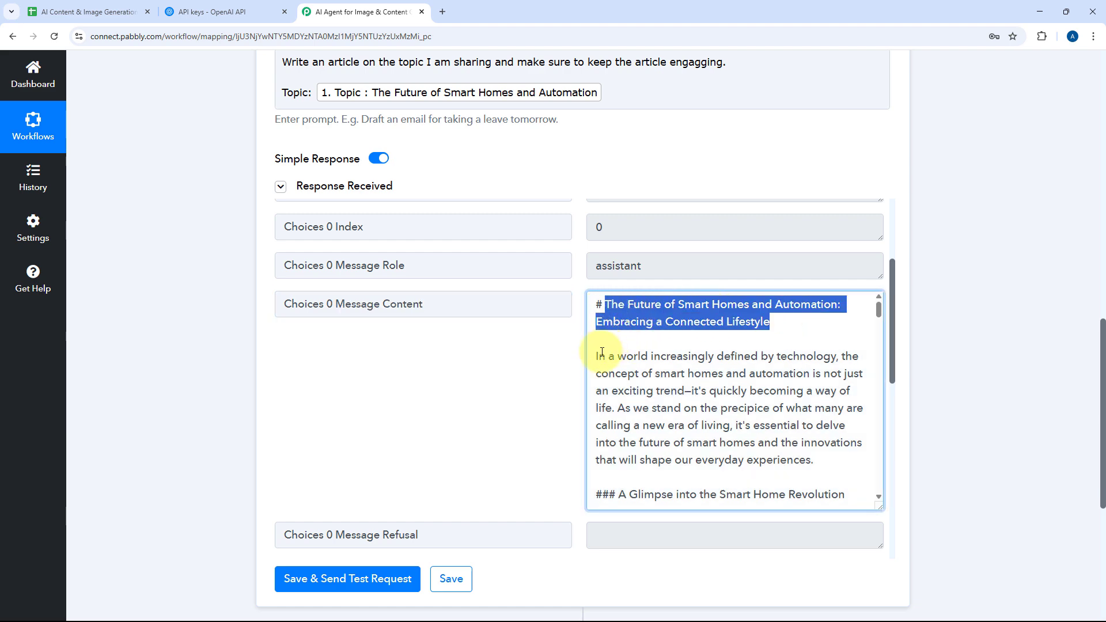
{"action": "left_click_drag", "start_coordinate": [601, 353], "coordinate": [841, 266]}
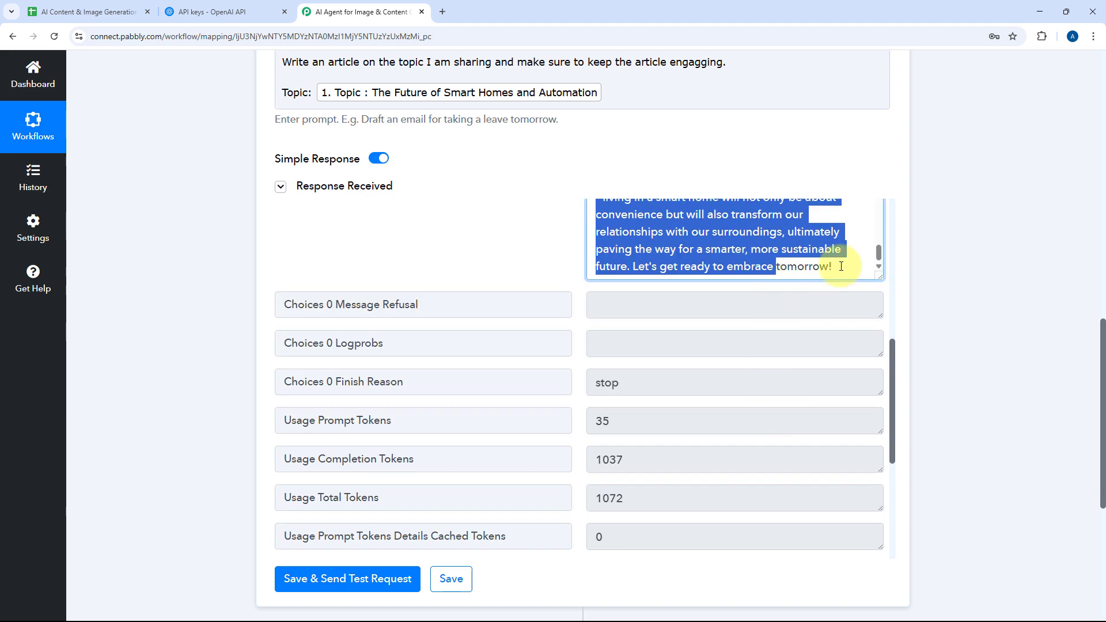
{"action": "left_click", "coordinate": [841, 266]}
{"action": "scroll", "coordinate": [573, 289], "scroll_direction": "up", "scroll_amount": 2}
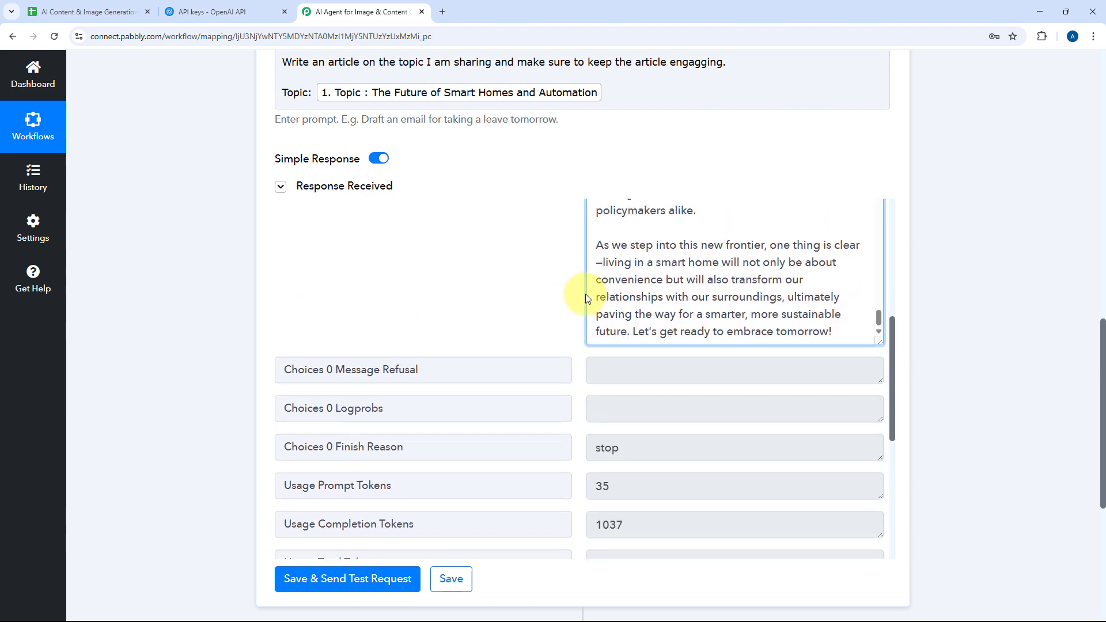
{"action": "scroll", "coordinate": [576, 305], "scroll_direction": "up", "scroll_amount": 4}
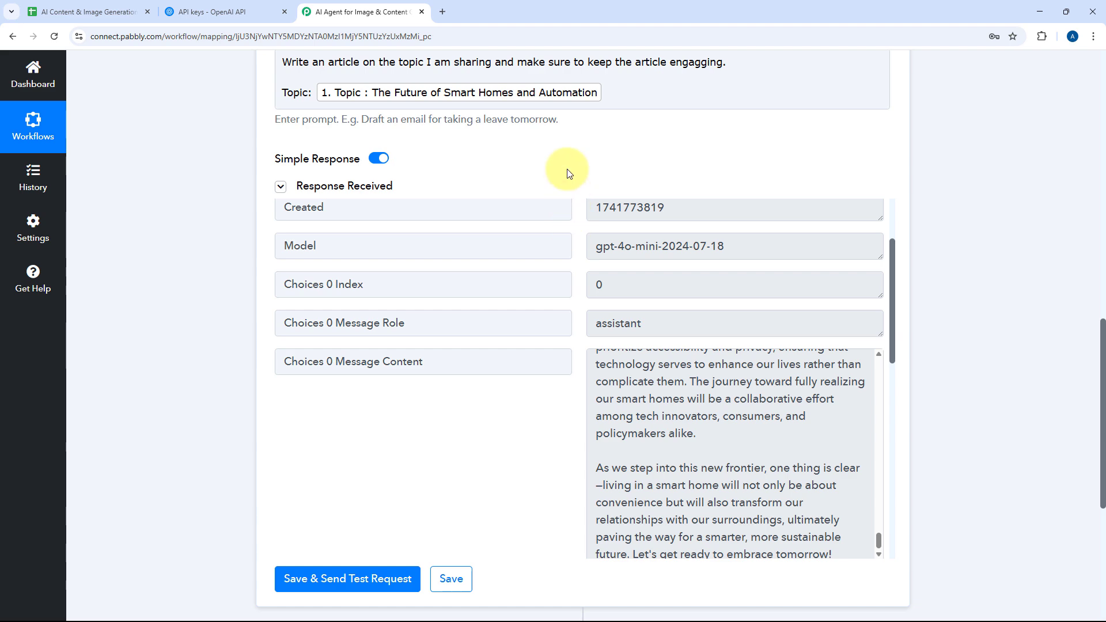
Switch to the Google Sheet and read the full Image Description of the smart homes topic.
{"action": "left_click", "coordinate": [86, 11]}
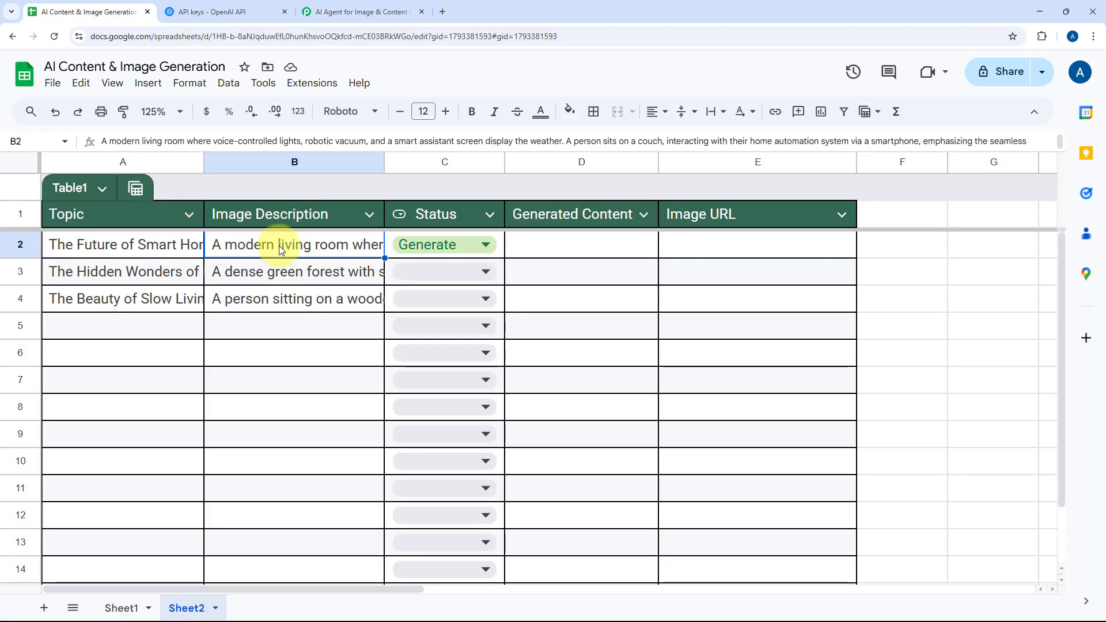
{"action": "double_click", "coordinate": [283, 245]}
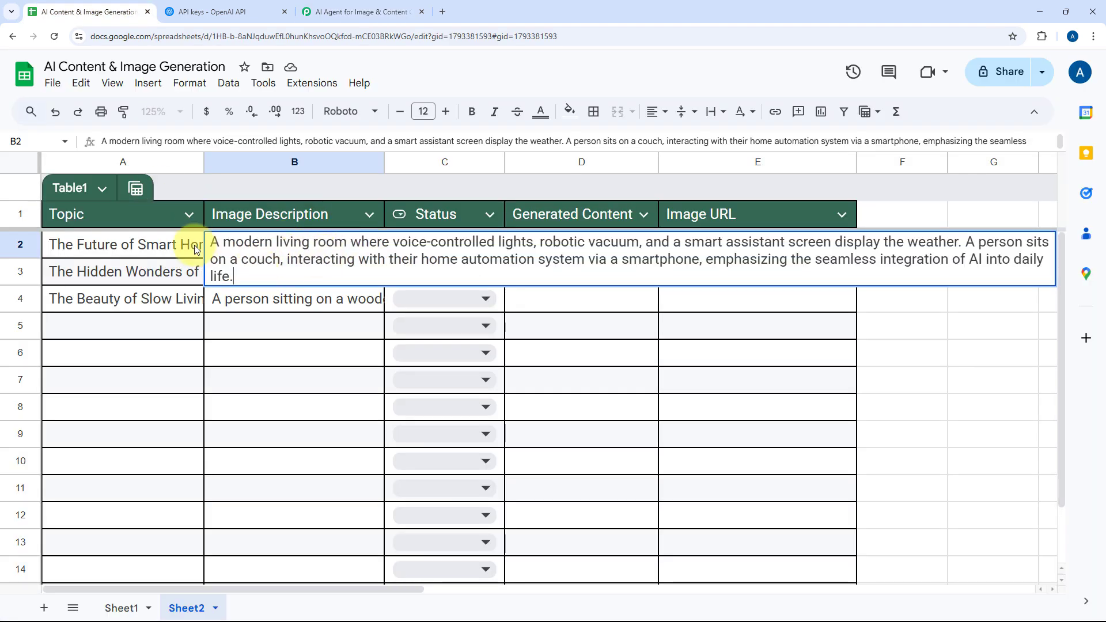
{"action": "key", "text": "Escape"}
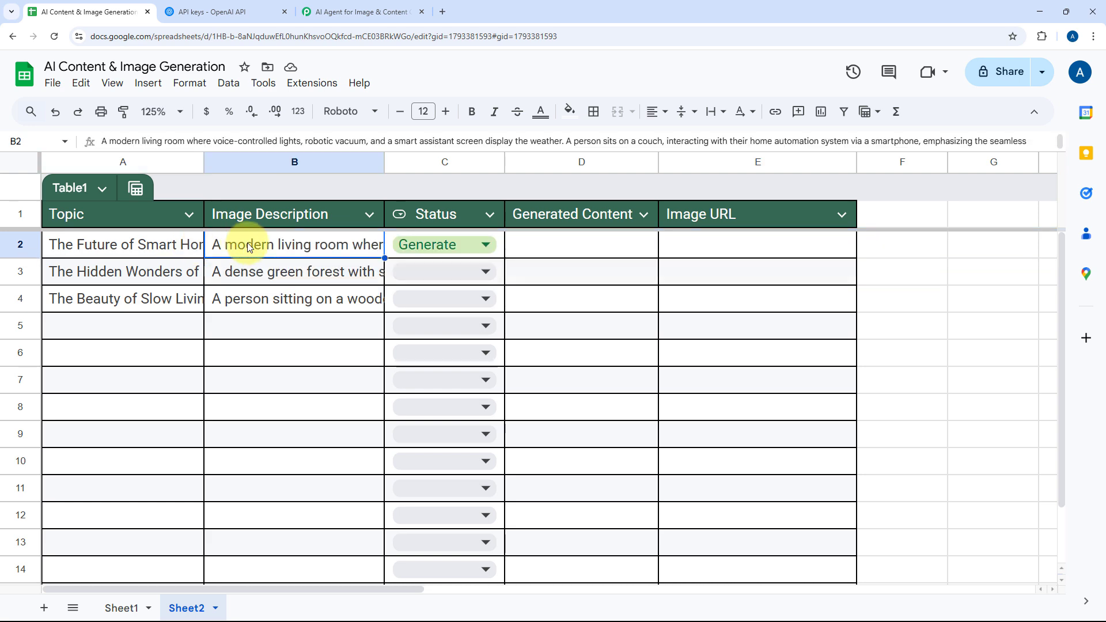
Switch back to Pabbly Connect and set up the next action as OpenAI (ChatGPT, DALL-E, Whisper) with the Generate Image (DALL-E) event.
{"action": "left_click", "coordinate": [360, 12]}
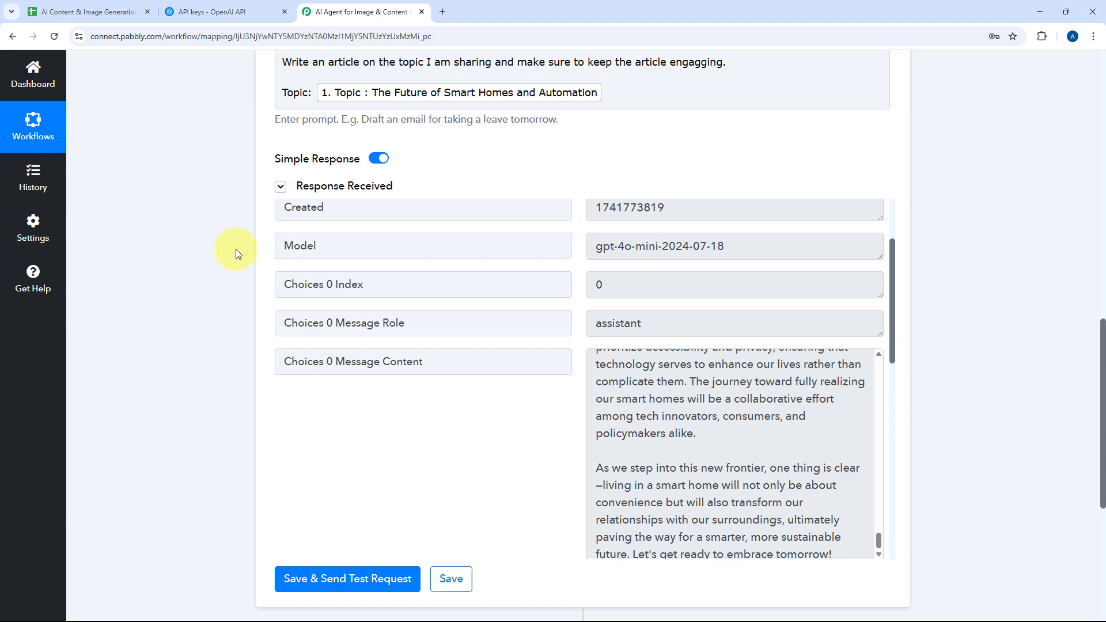
{"action": "scroll", "coordinate": [236, 254], "scroll_direction": "down", "scroll_amount": 5}
{"action": "left_click", "coordinate": [584, 296]}
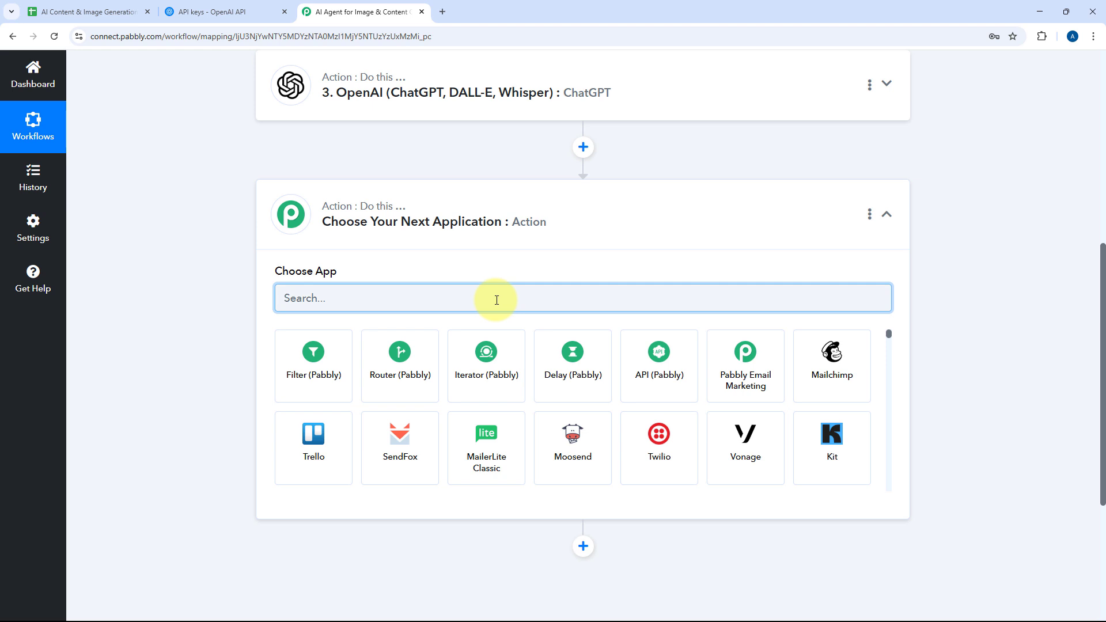
{"action": "type", "text": "Open"}
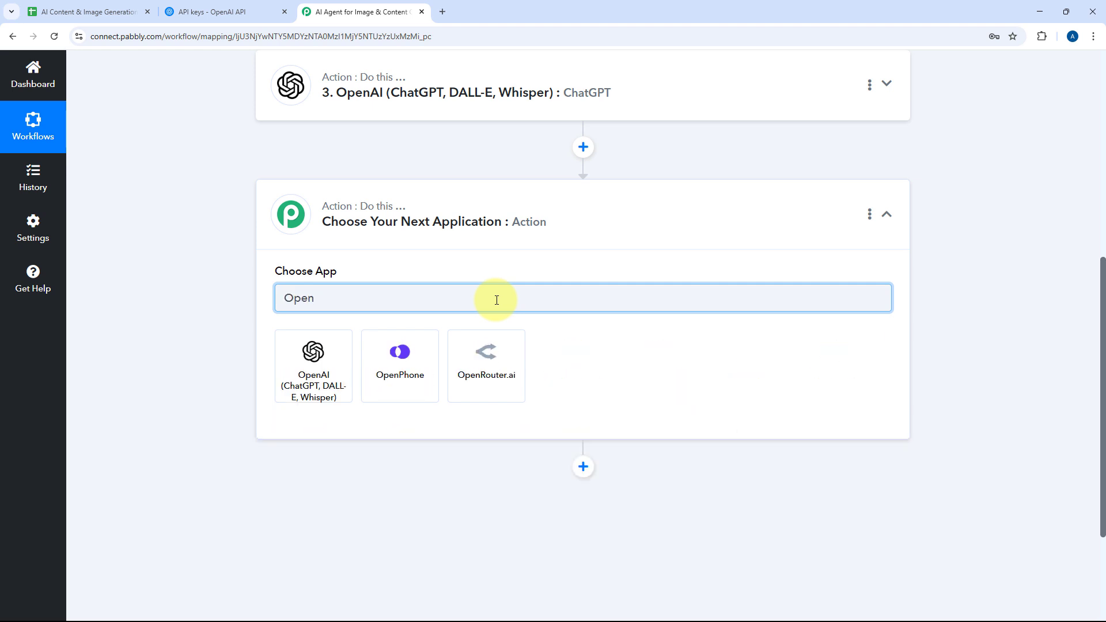
{"action": "left_click", "coordinate": [312, 353]}
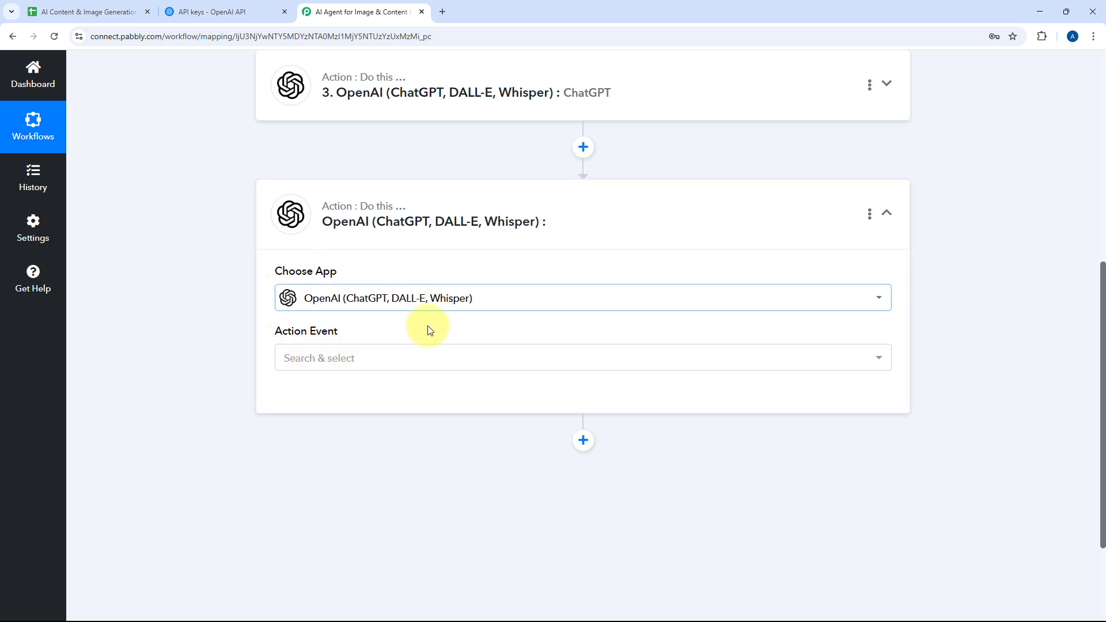
{"action": "scroll", "coordinate": [207, 305], "scroll_direction": "down", "scroll_amount": 2}
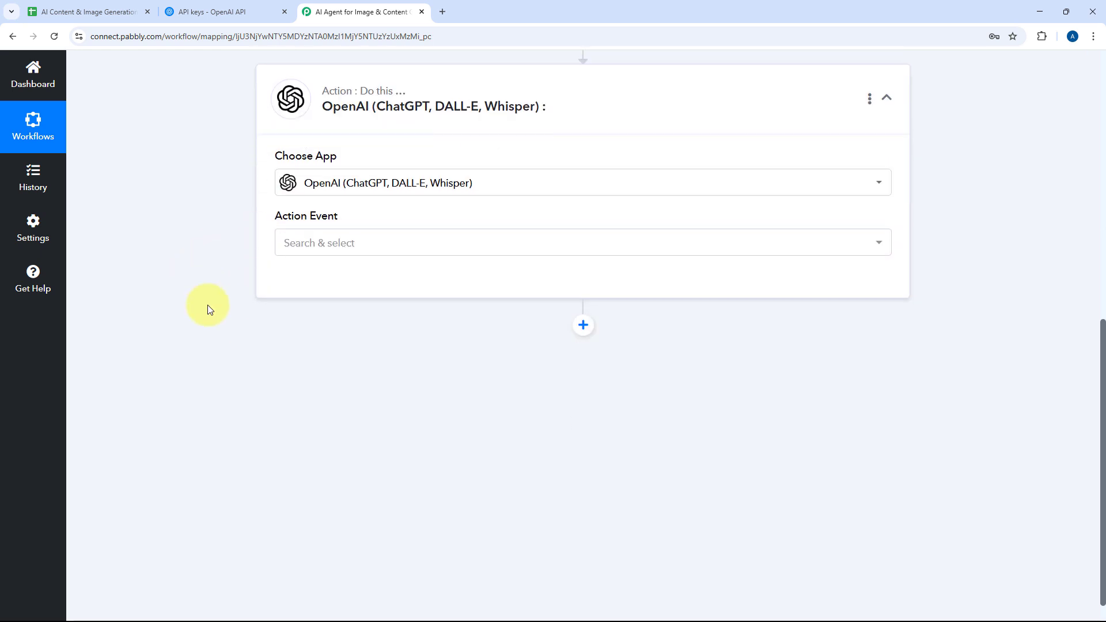
{"action": "left_click", "coordinate": [358, 246]}
{"action": "scroll", "coordinate": [357, 380], "scroll_direction": "down", "scroll_amount": 1}
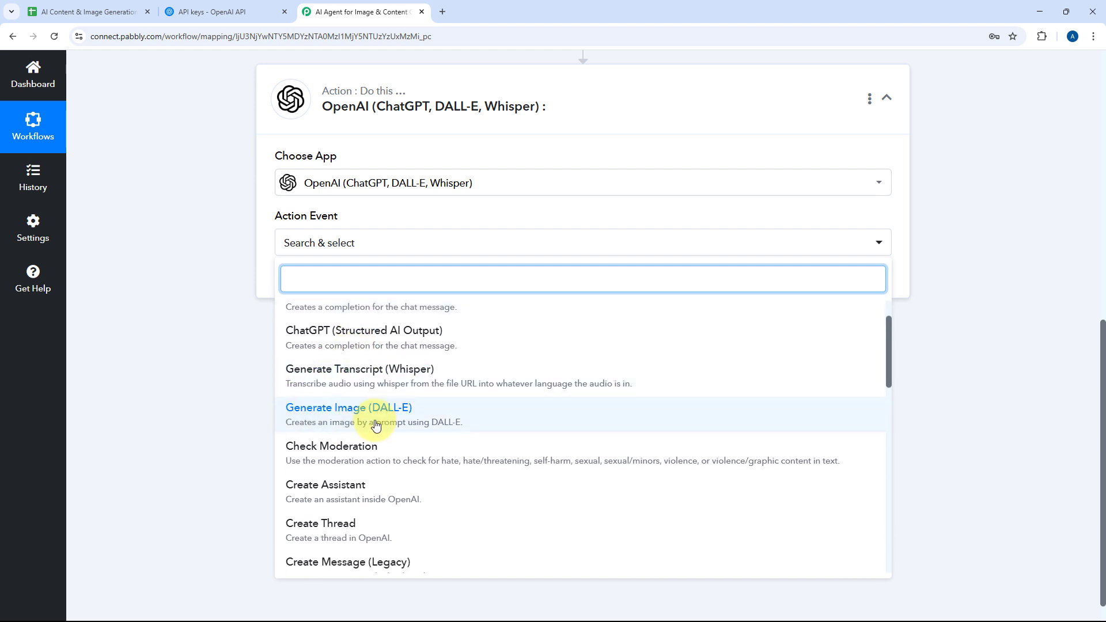
{"action": "left_click", "coordinate": [338, 414]}
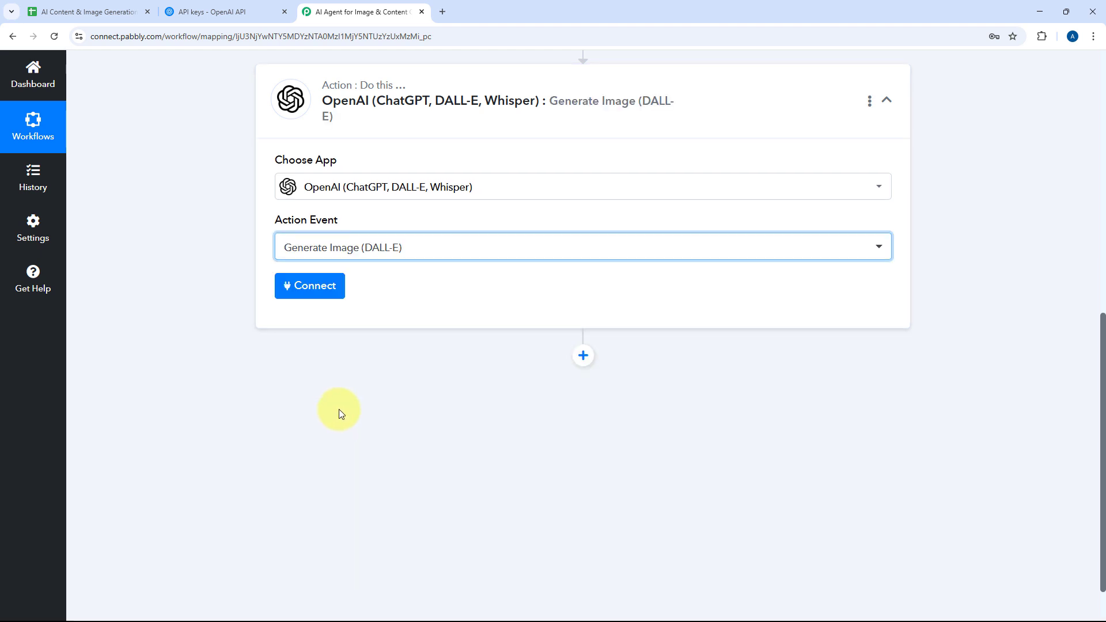
Connect the image action through the existing OpenAI connection and choose dall-e-3 as its model.
{"action": "left_click", "coordinate": [314, 299]}
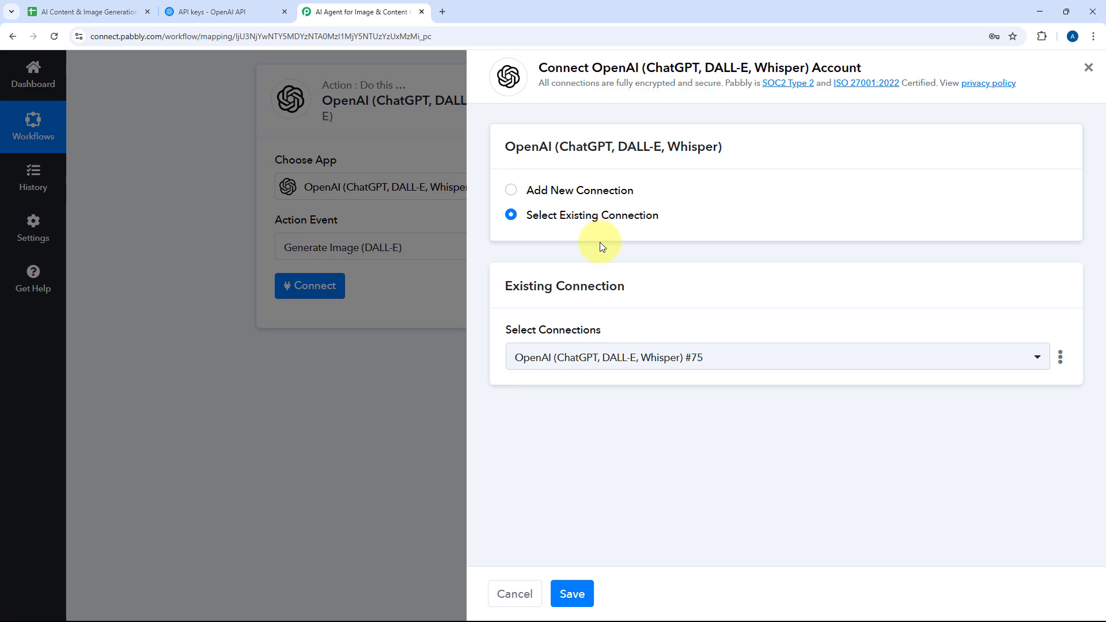
{"action": "left_click", "coordinate": [570, 594]}
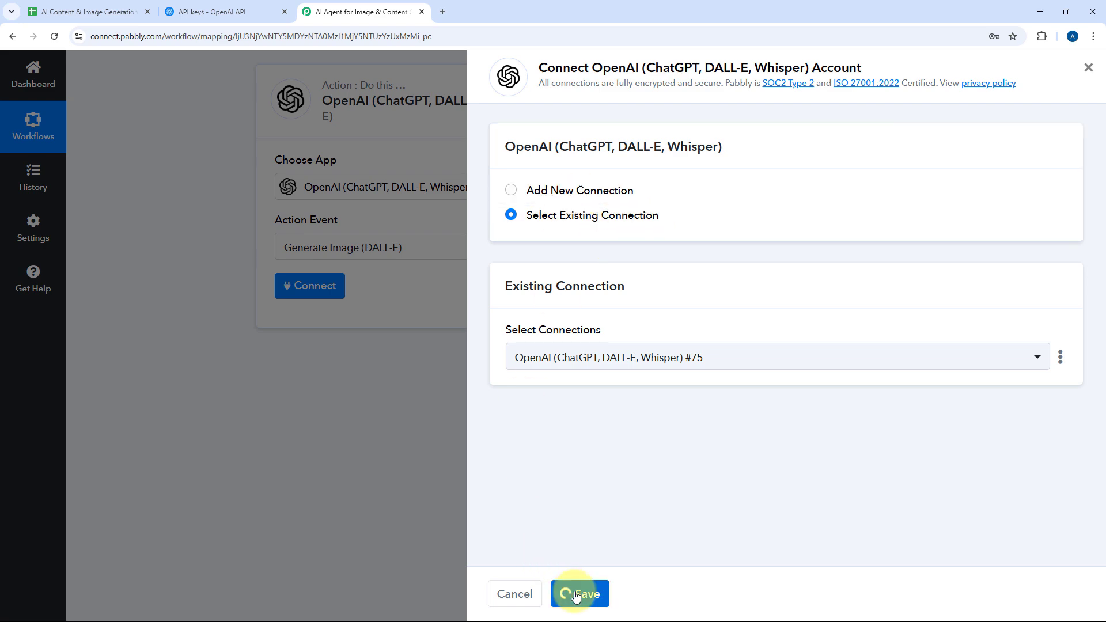
{"action": "scroll", "coordinate": [225, 364], "scroll_direction": "down", "scroll_amount": 2}
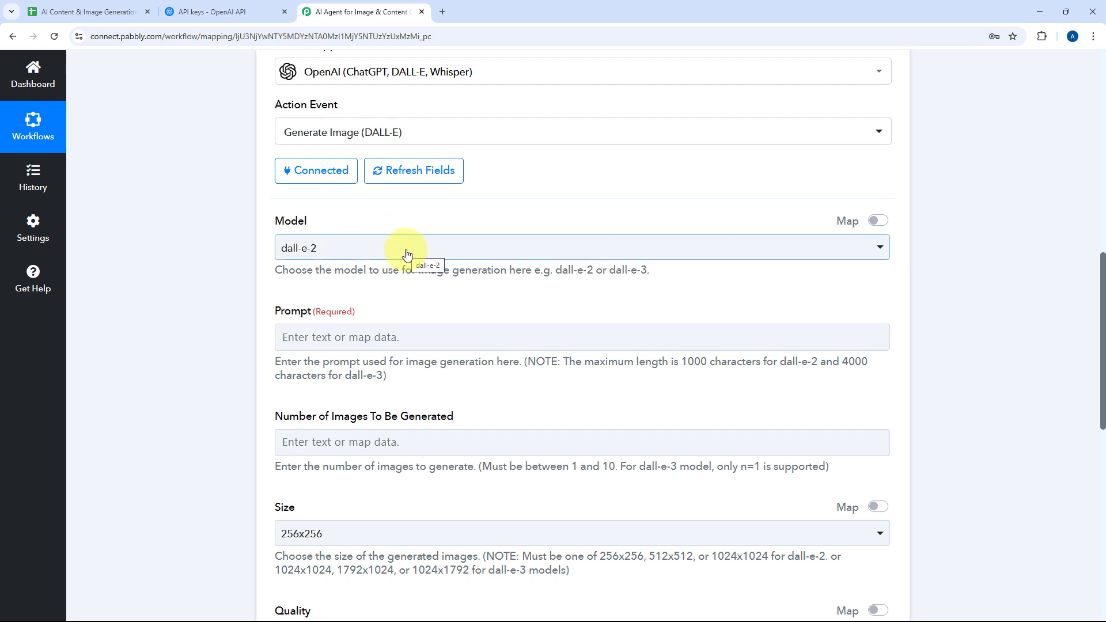
{"action": "left_click", "coordinate": [407, 253]}
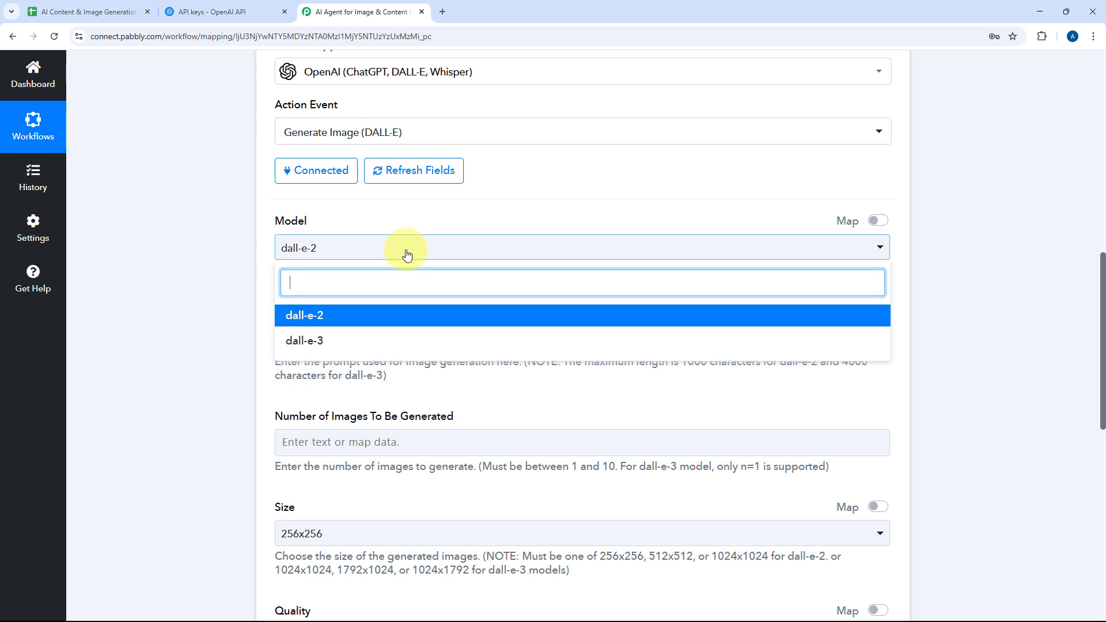
{"action": "left_click", "coordinate": [353, 341]}
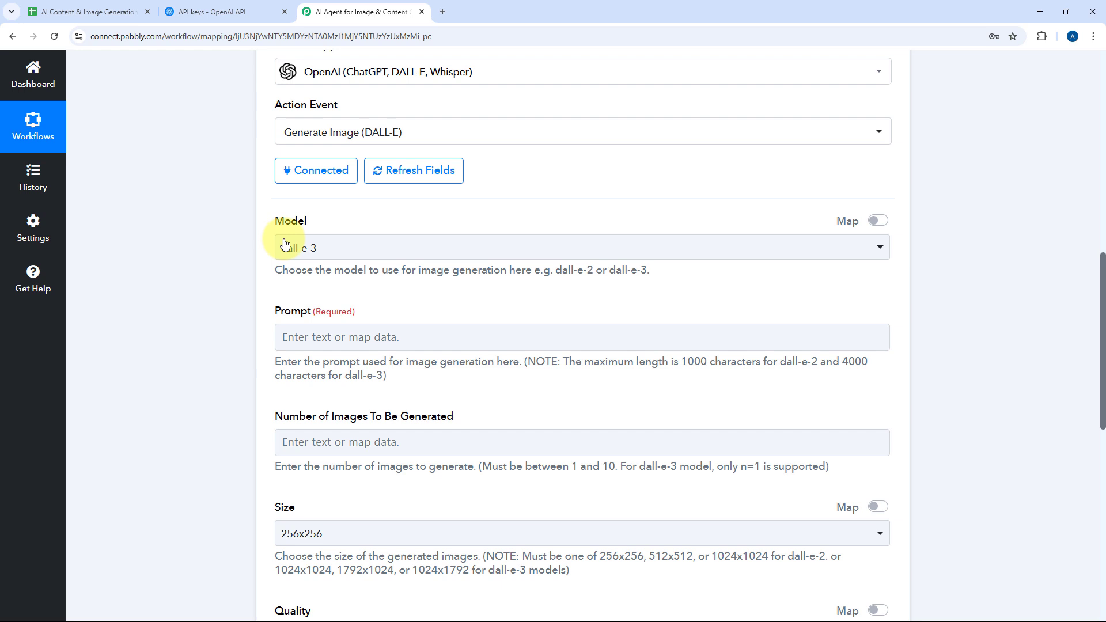
Check the smart homes row's Image Description in the Google Sheet as the source for the image prompt, then return to Pabbly Connect.
{"action": "scroll", "coordinate": [353, 270], "scroll_direction": "down", "scroll_amount": 1}
{"action": "left_click", "coordinate": [364, 276]}
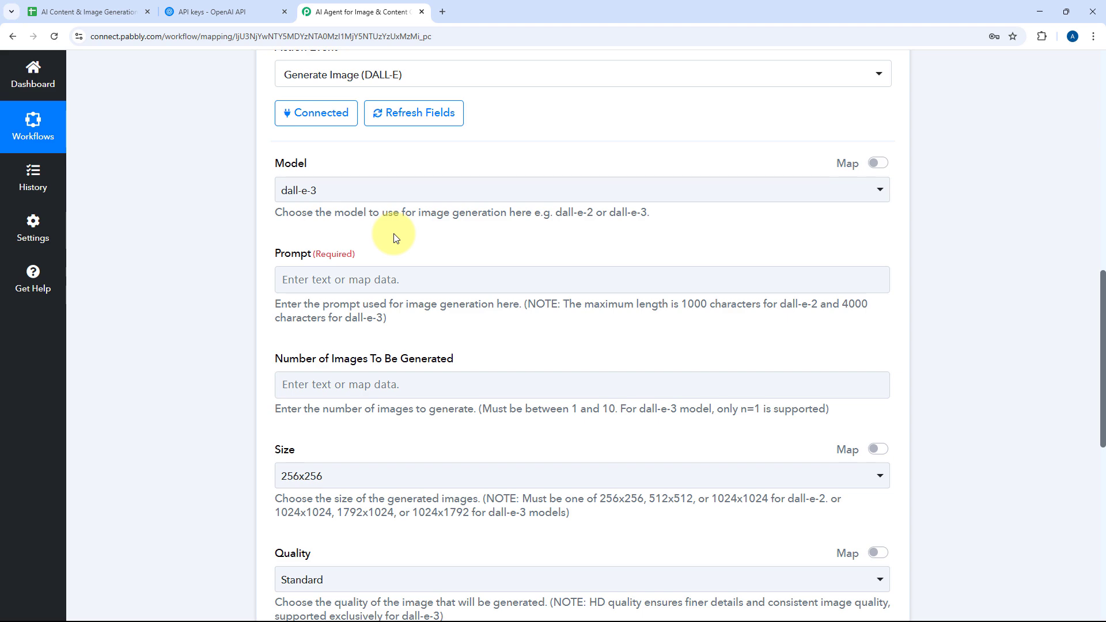
{"action": "left_click", "coordinate": [129, 10]}
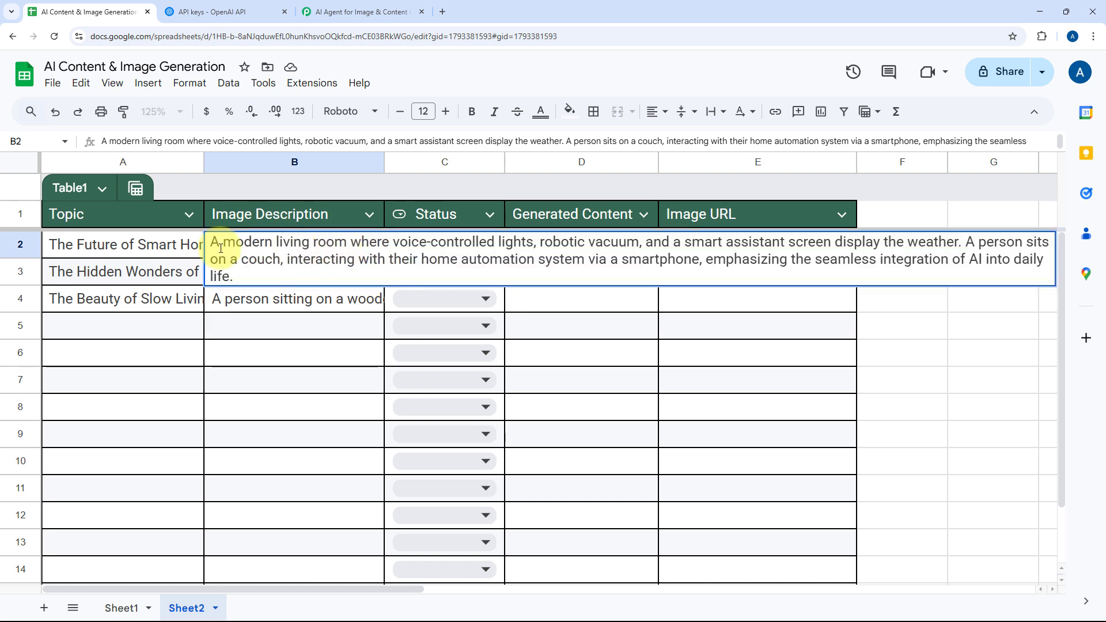
{"action": "left_click", "coordinate": [159, 247]}
{"action": "left_click", "coordinate": [363, 11]}
Map the Google Sheets trigger's Image Description value into the Generate Image action's Prompt.
{"action": "scroll", "coordinate": [235, 205], "scroll_direction": "up", "scroll_amount": 8}
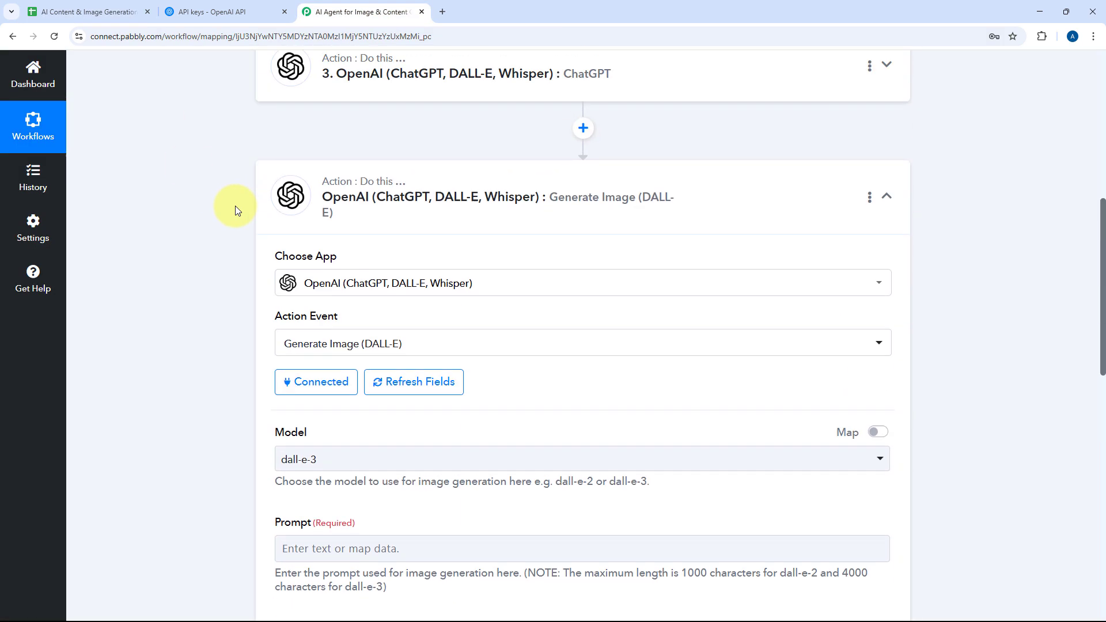
{"action": "scroll", "coordinate": [470, 105], "scroll_direction": "up", "scroll_amount": 3}
{"action": "scroll", "coordinate": [229, 188], "scroll_direction": "down", "scroll_amount": 12}
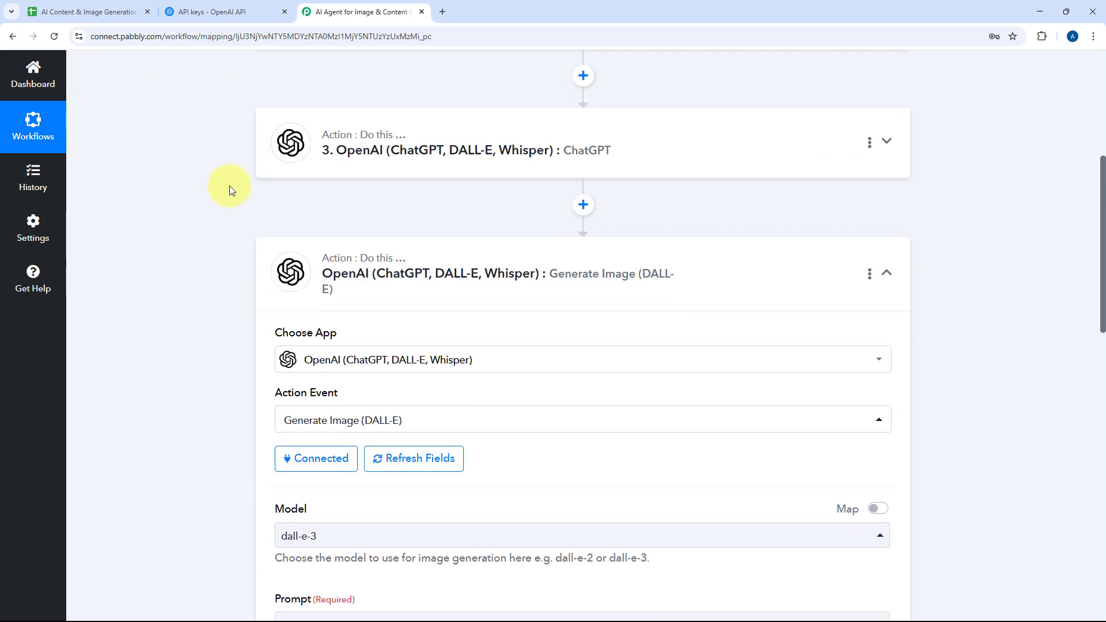
{"action": "scroll", "coordinate": [230, 262], "scroll_direction": "down", "scroll_amount": 3}
{"action": "left_click", "coordinate": [337, 107]}
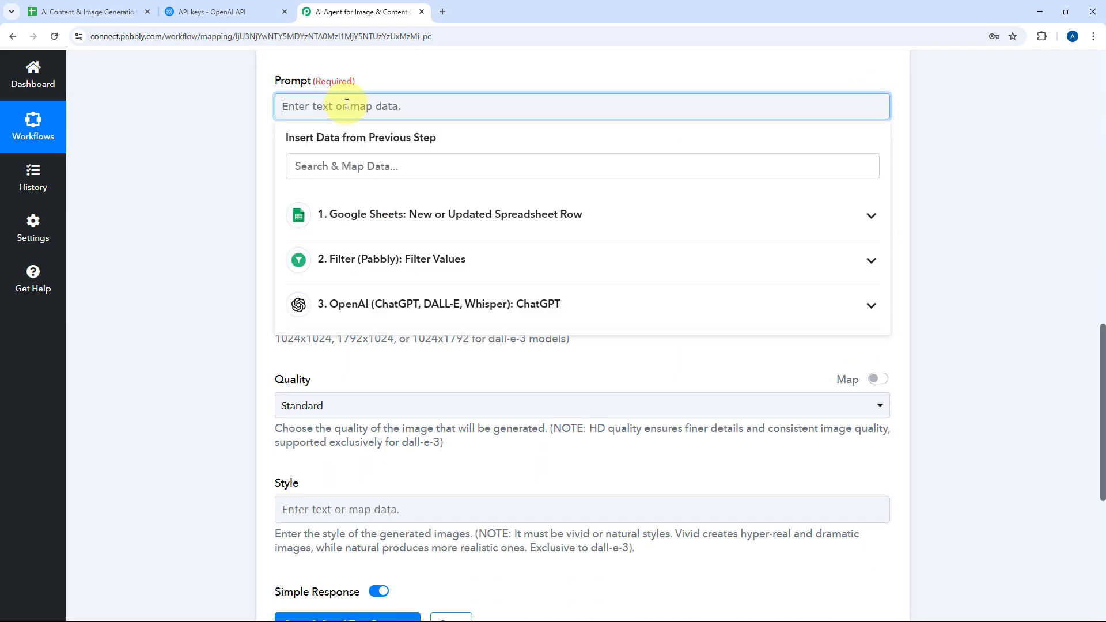
{"action": "left_click", "coordinate": [402, 224]}
{"action": "scroll", "coordinate": [425, 291], "scroll_direction": "down", "scroll_amount": 2}
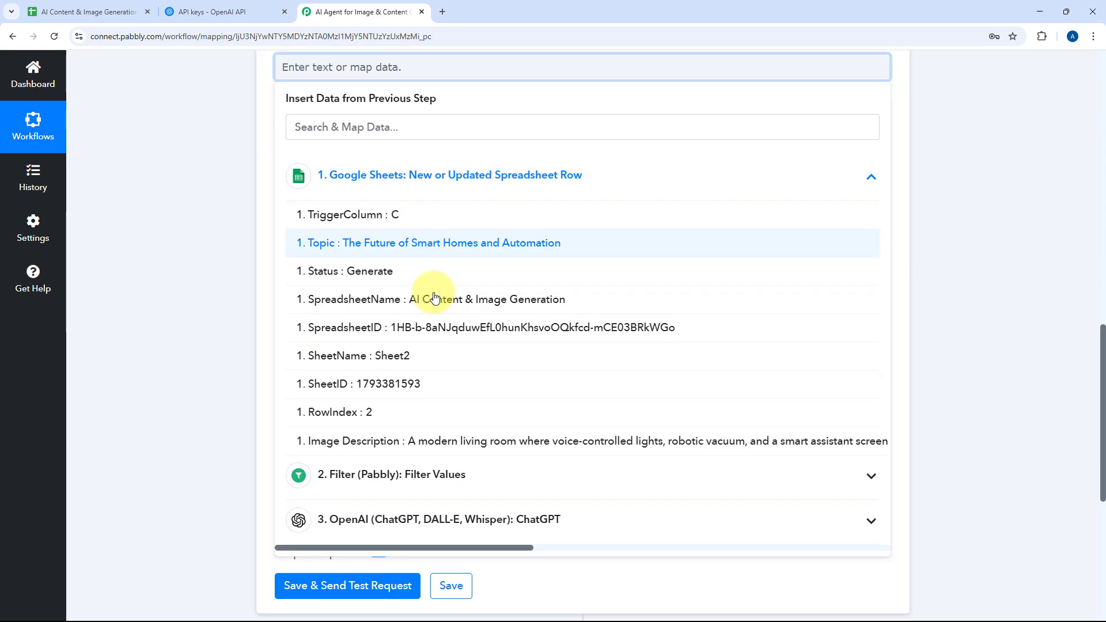
{"action": "left_click", "coordinate": [444, 427]}
{"action": "scroll", "coordinate": [220, 183], "scroll_direction": "up", "scroll_amount": 3}
{"action": "left_click", "coordinate": [220, 183]}
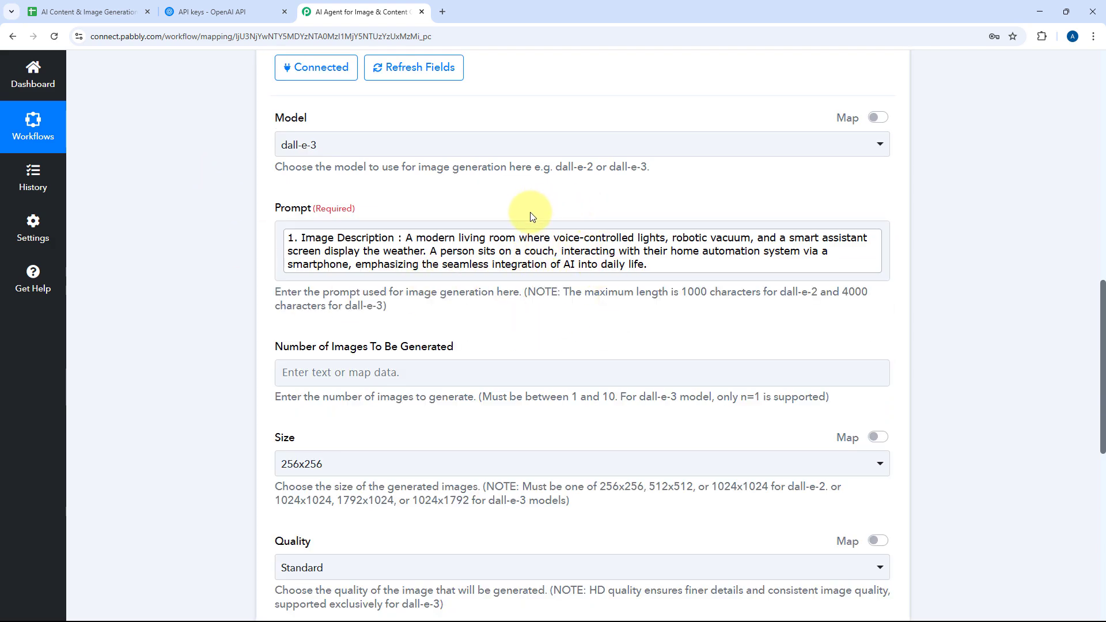
{"action": "left_click", "coordinate": [92, 11]}
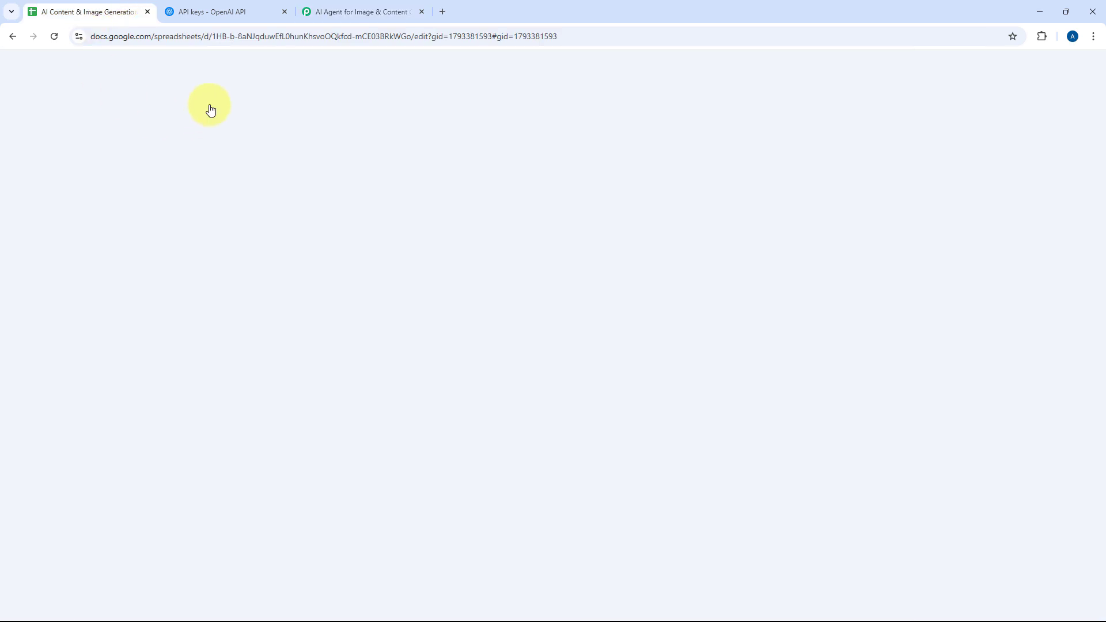
{"action": "left_click", "coordinate": [403, 12]}
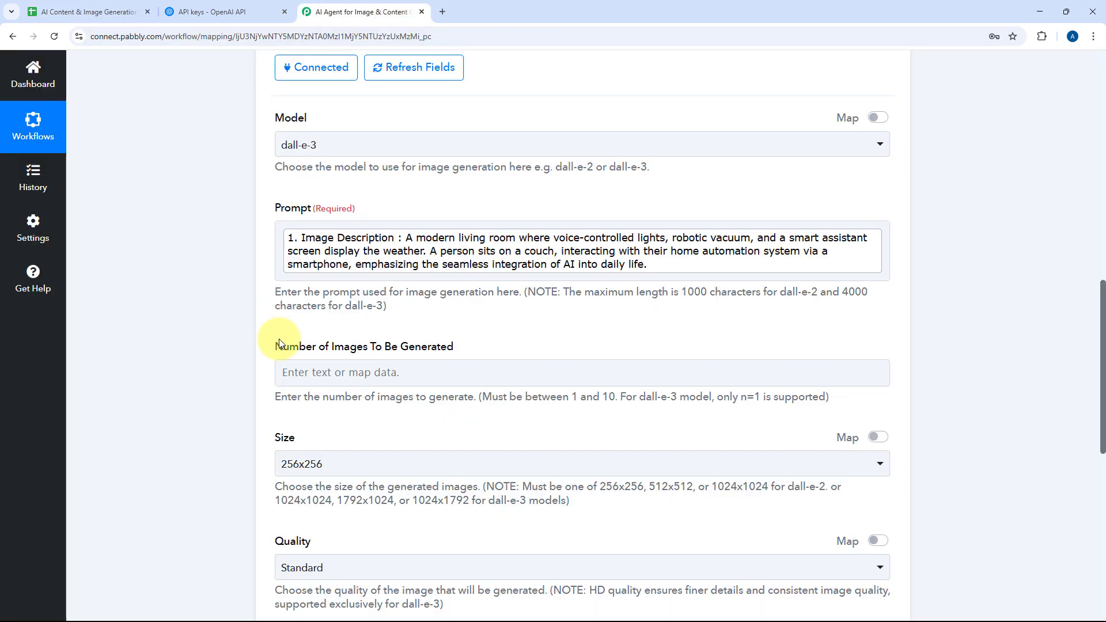
{"action": "left_click", "coordinate": [287, 235]}
{"action": "key", "text": "Return"}
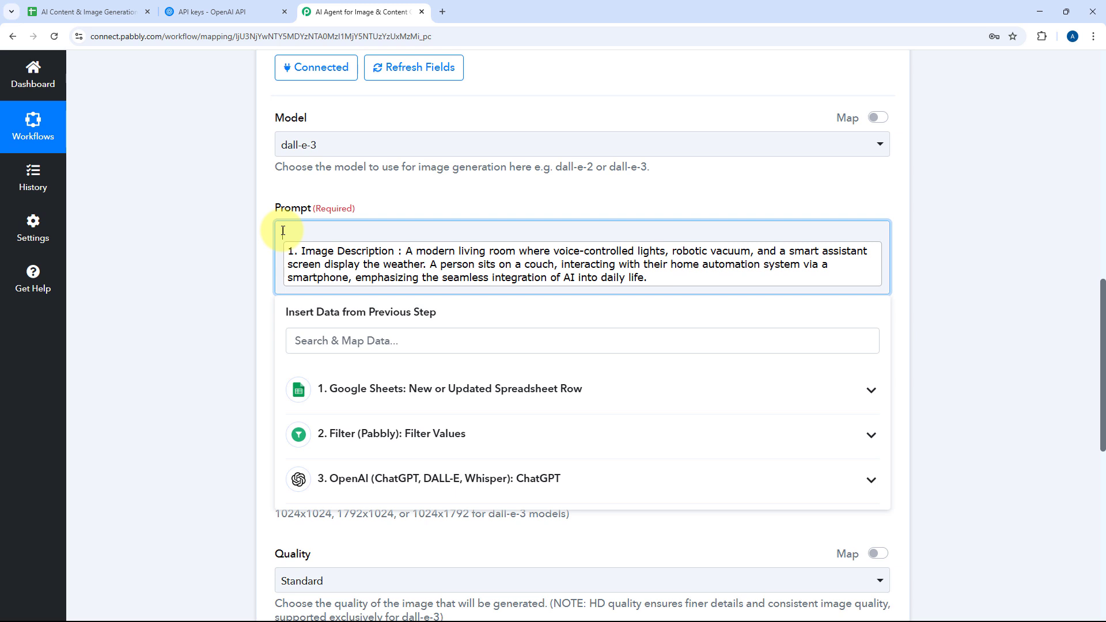
{"action": "key", "text": "BackSpace"}
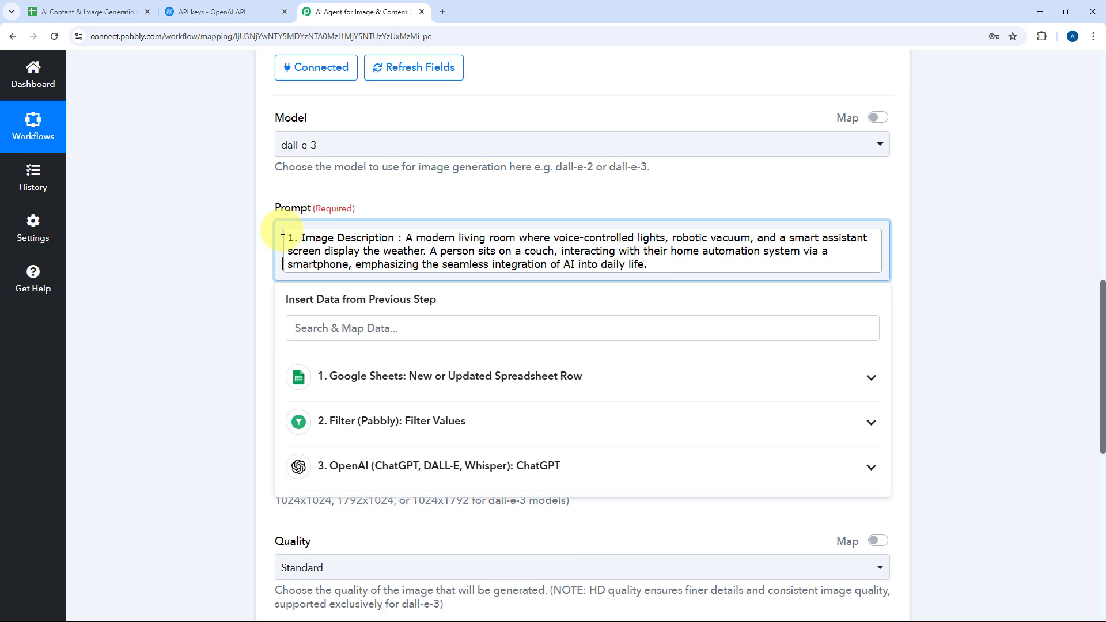
{"action": "left_click", "coordinate": [258, 237]}
Set the number of images for the Generate Image action to 1.
{"action": "scroll", "coordinate": [285, 300], "scroll_direction": "down", "scroll_amount": 2}
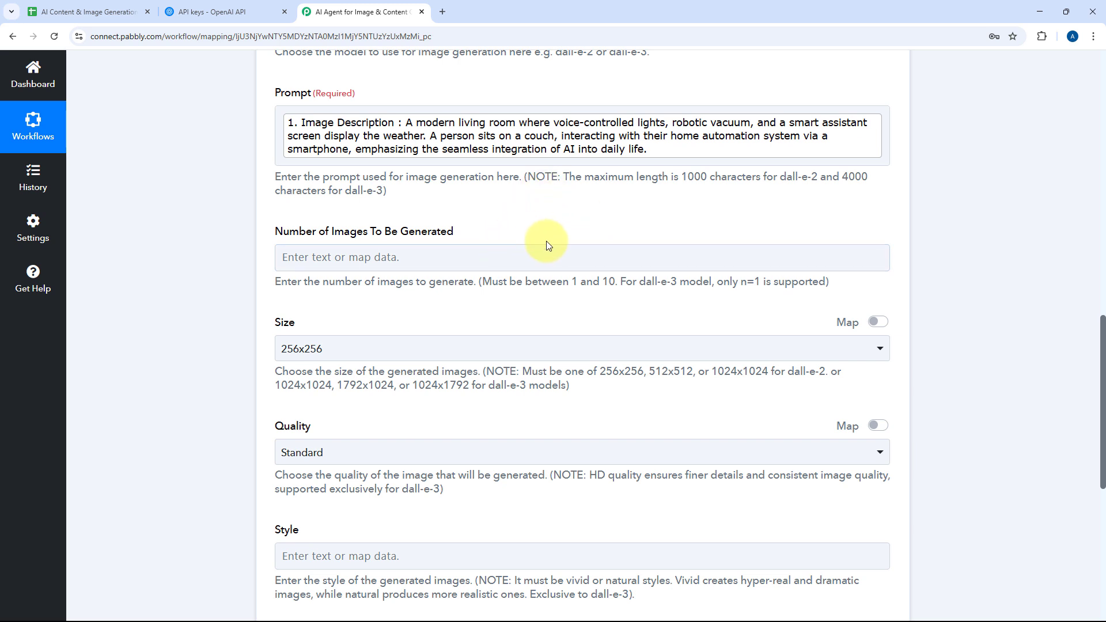
{"action": "left_click_drag", "start_coordinate": [640, 282], "coordinate": [747, 282]}
{"action": "left_click", "coordinate": [497, 255]}
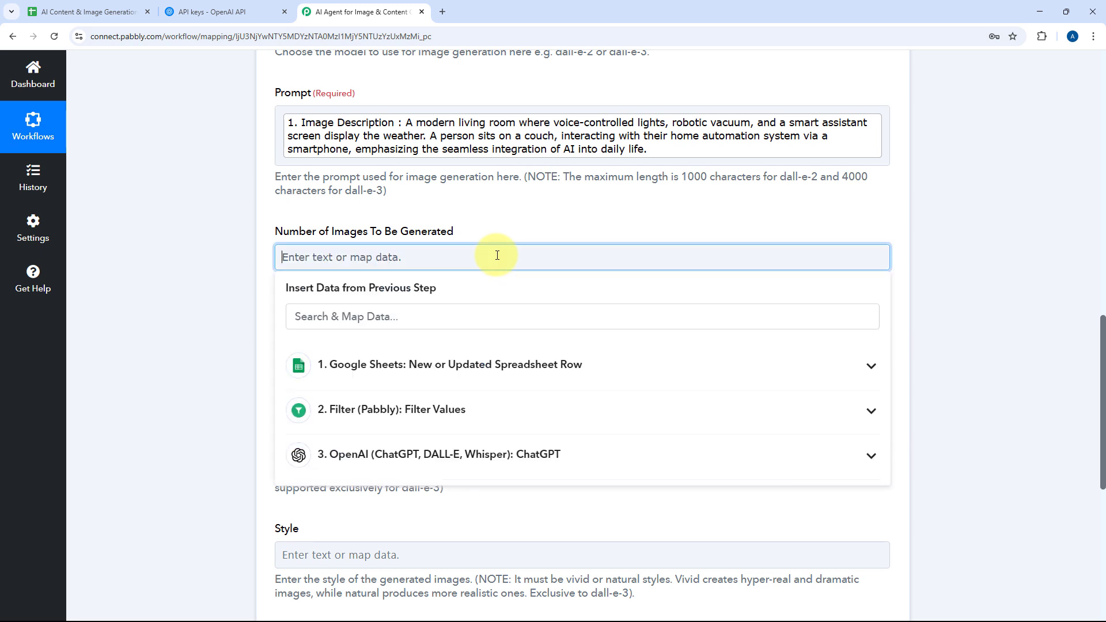
{"action": "type", "text": "1"}
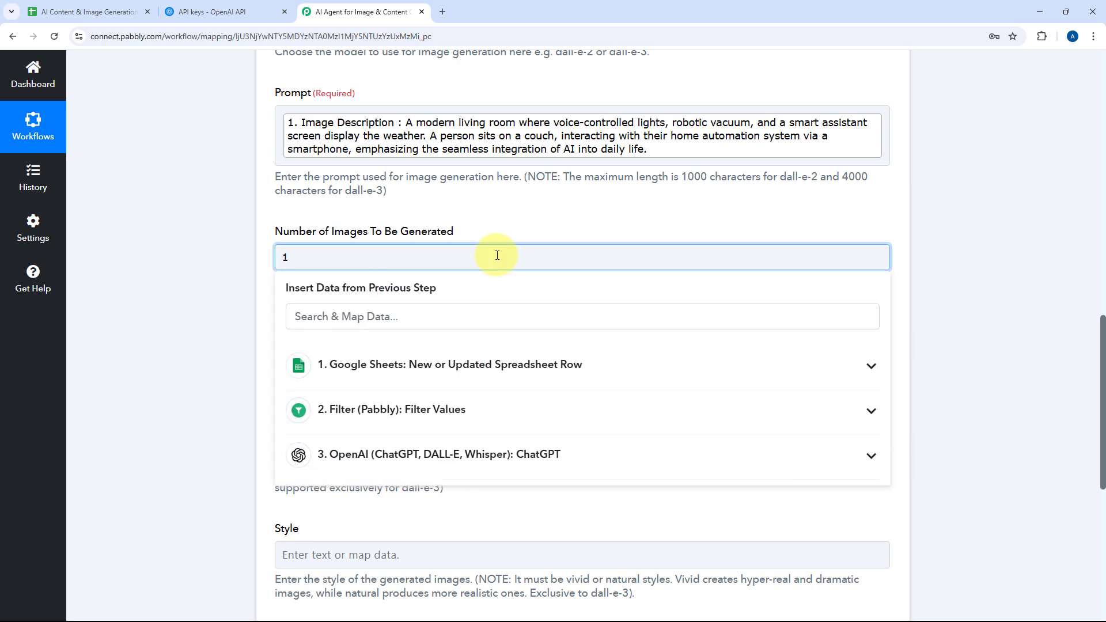
{"action": "left_click", "coordinate": [501, 203]}
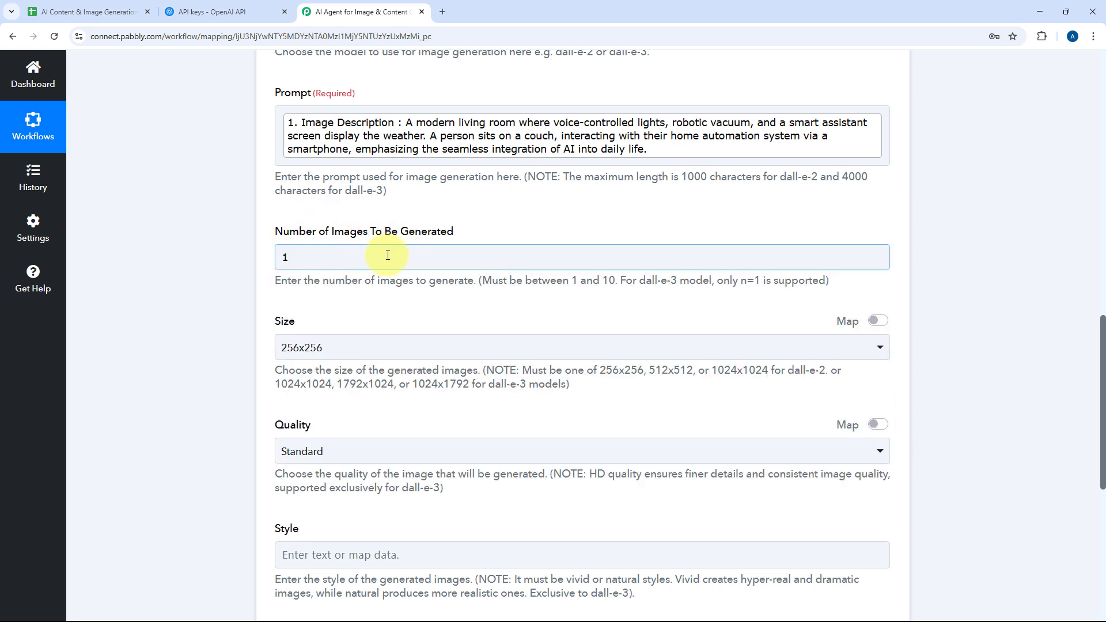
Set the size of the generated image to 1024x1792.
{"action": "scroll", "coordinate": [388, 255], "scroll_direction": "down", "scroll_amount": 2}
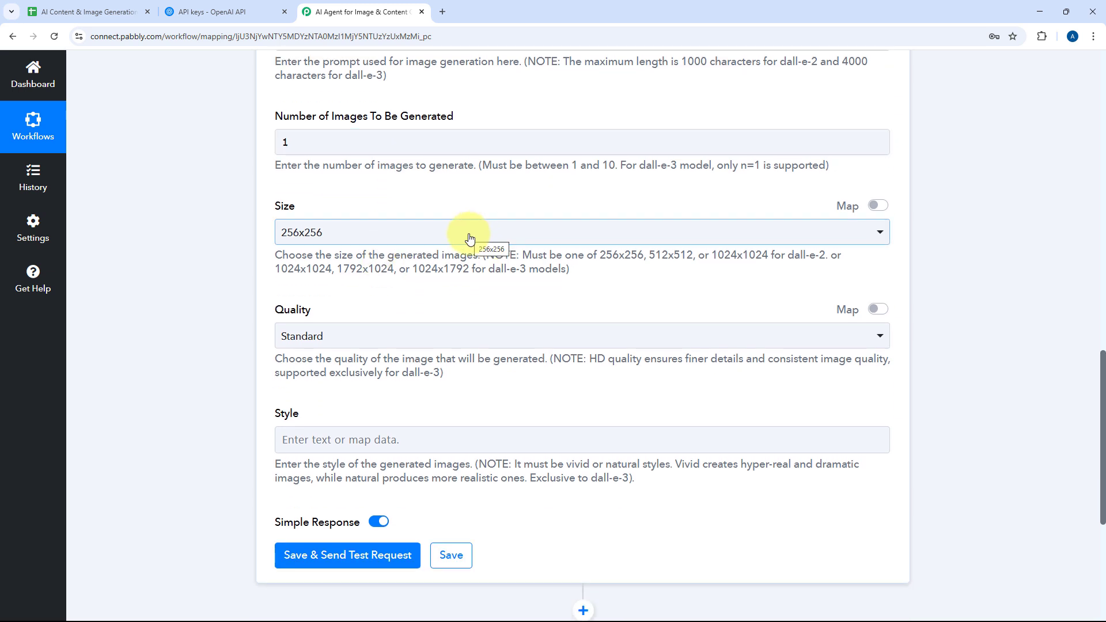
{"action": "left_click", "coordinate": [469, 238]}
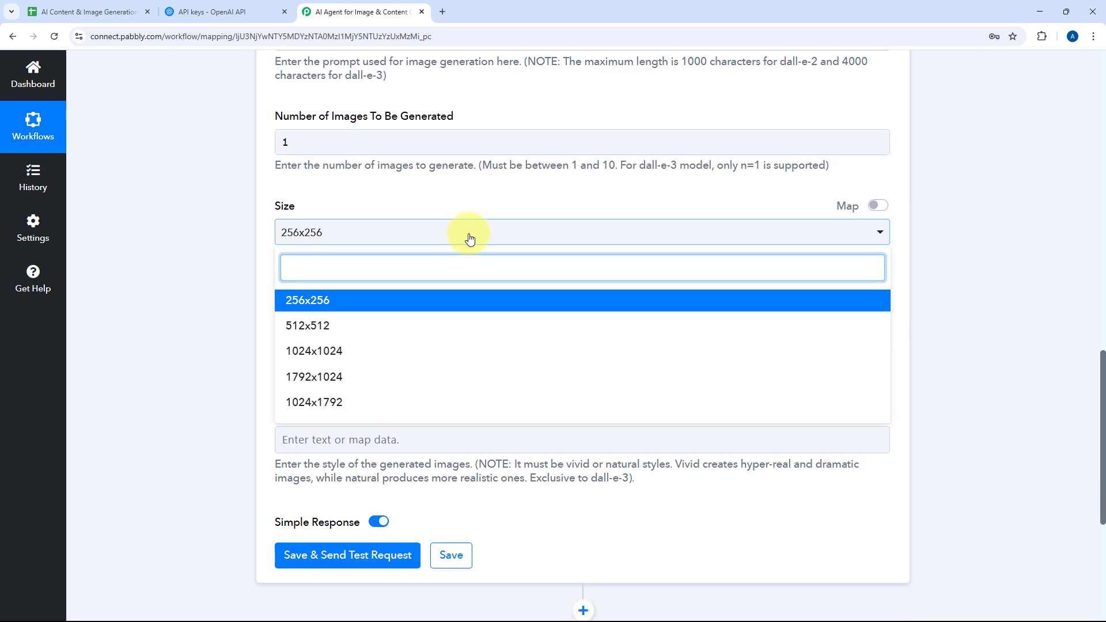
{"action": "left_click", "coordinate": [358, 403]}
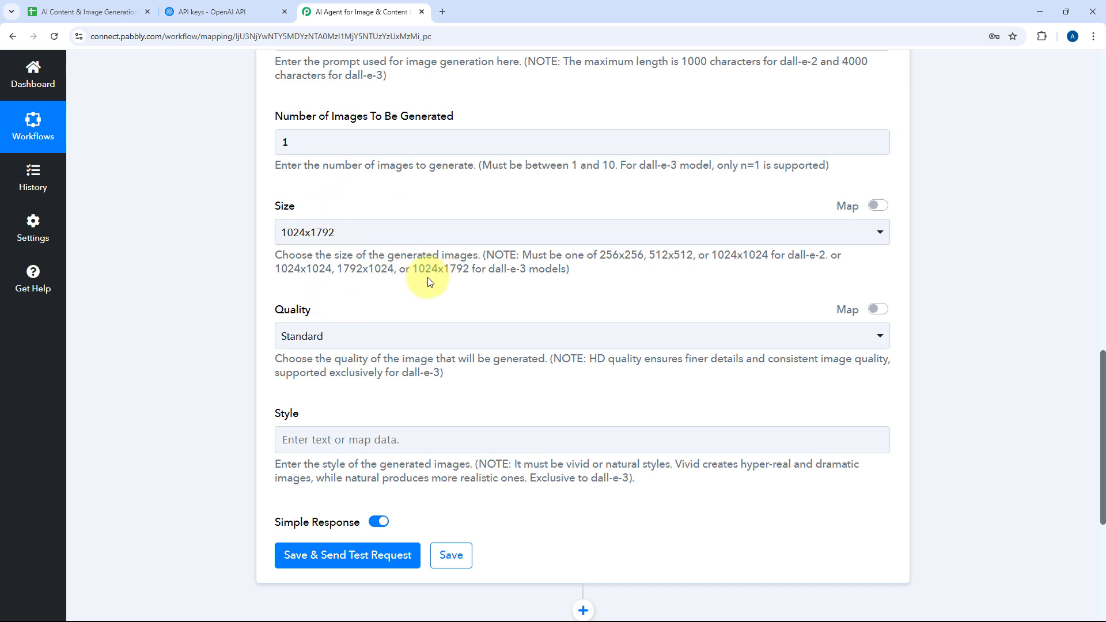
{"action": "left_click", "coordinate": [451, 233]}
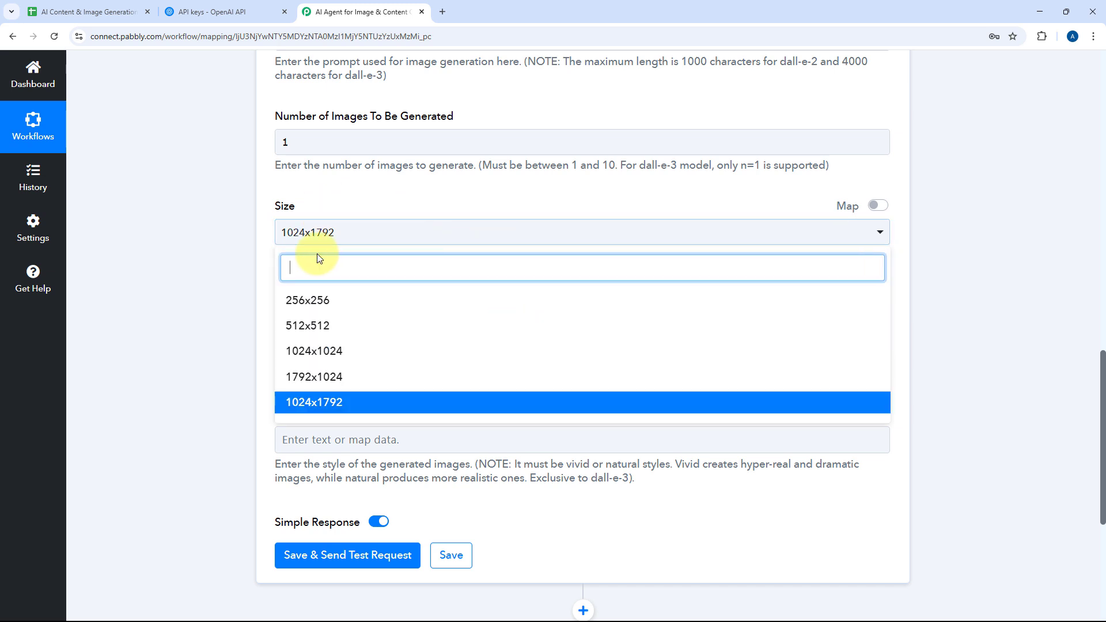
{"action": "left_click", "coordinate": [271, 296]}
Set the image quality to HD and read the note on the vivid and natural styles, leaving Style empty.
{"action": "scroll", "coordinate": [269, 299], "scroll_direction": "down", "scroll_amount": 1}
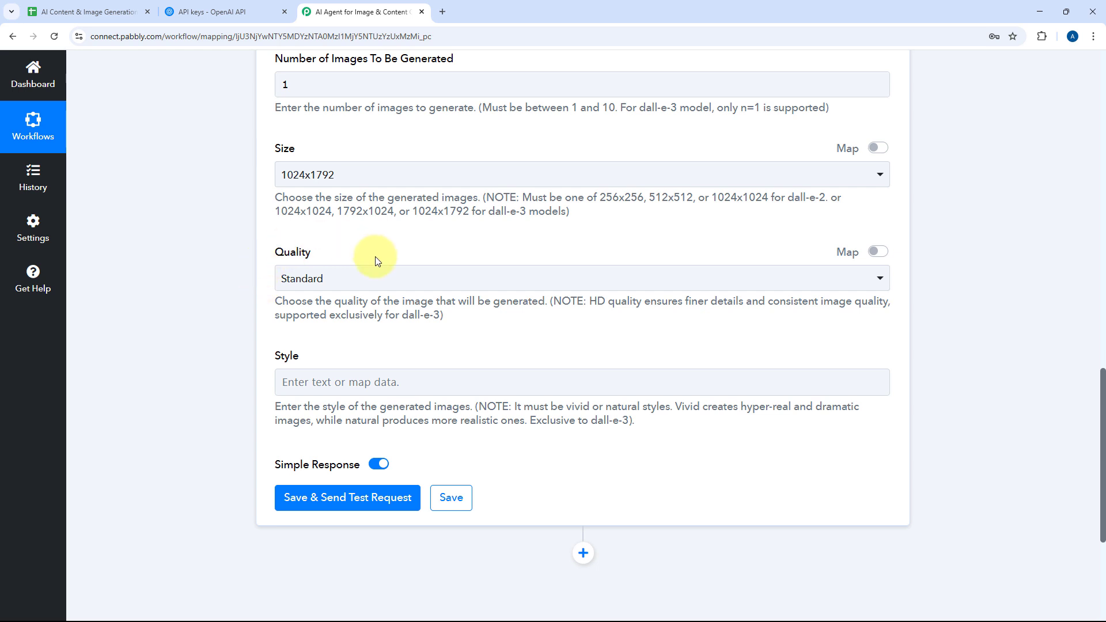
{"action": "left_click", "coordinate": [378, 277]}
{"action": "left_click", "coordinate": [321, 375]}
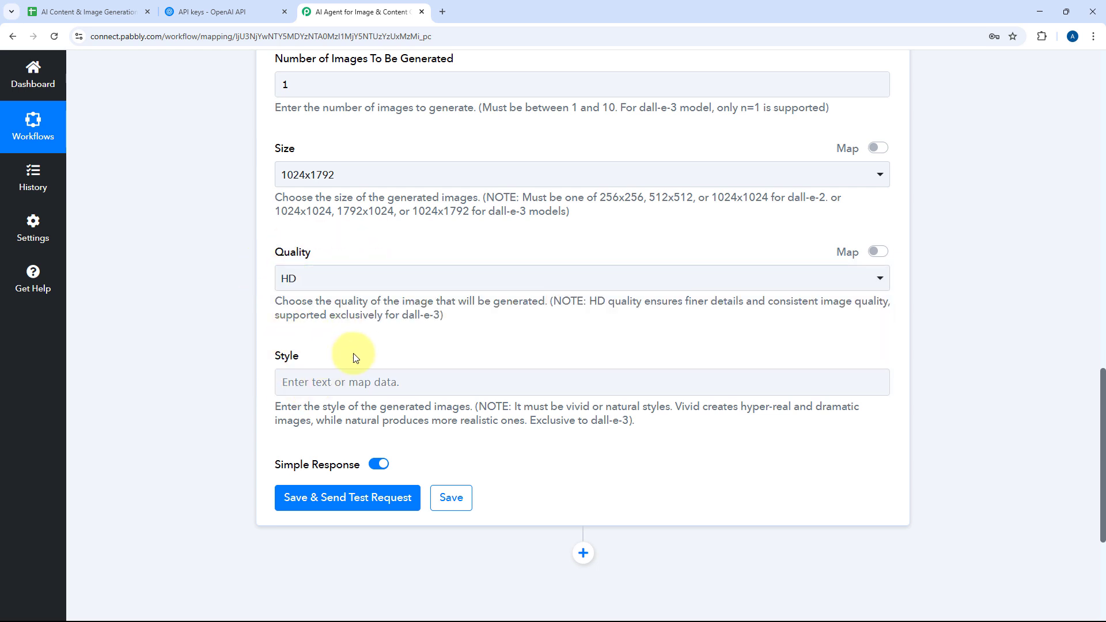
{"action": "left_click_drag", "start_coordinate": [672, 408], "coordinate": [700, 408]}
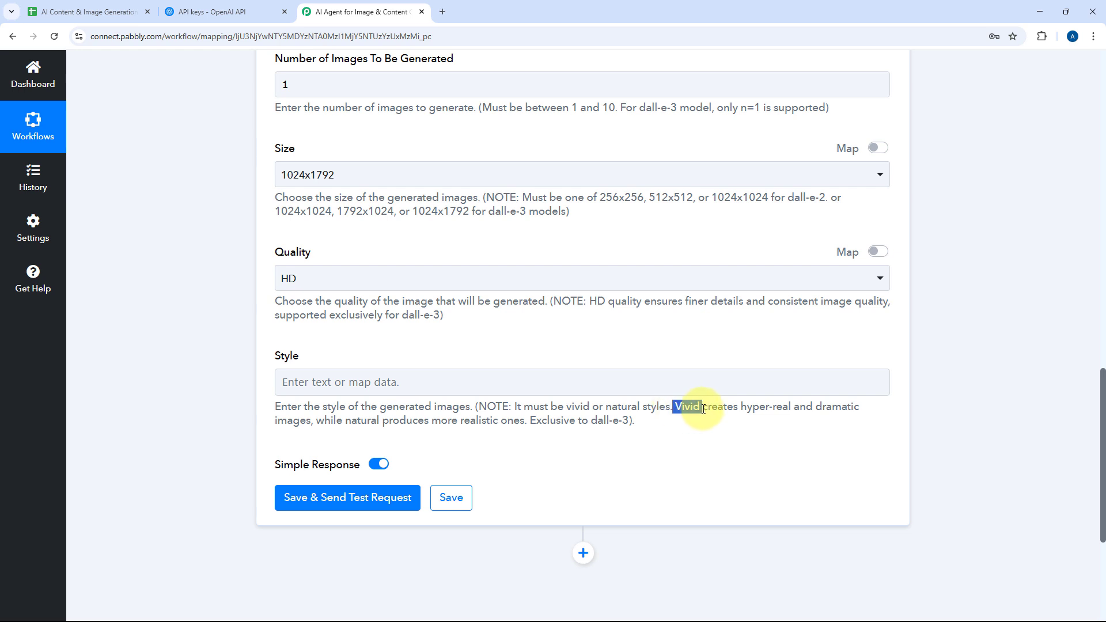
{"action": "left_click_drag", "start_coordinate": [345, 422], "coordinate": [378, 424]}
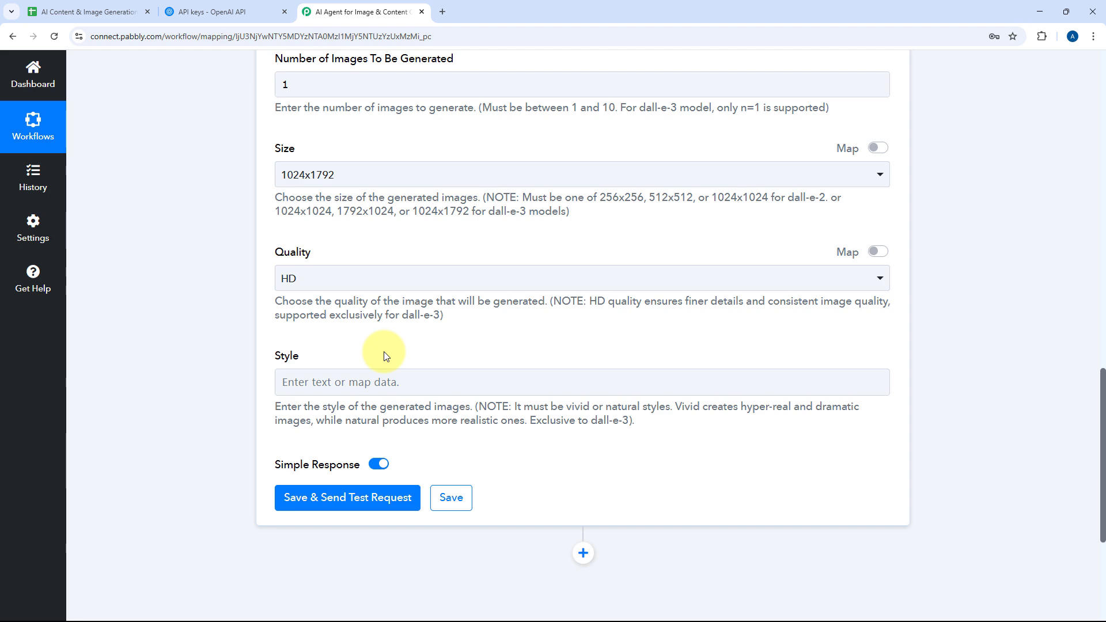
Review the image action's settings, then save the action and send a test request.
{"action": "scroll", "coordinate": [395, 326], "scroll_direction": "up", "scroll_amount": 6}
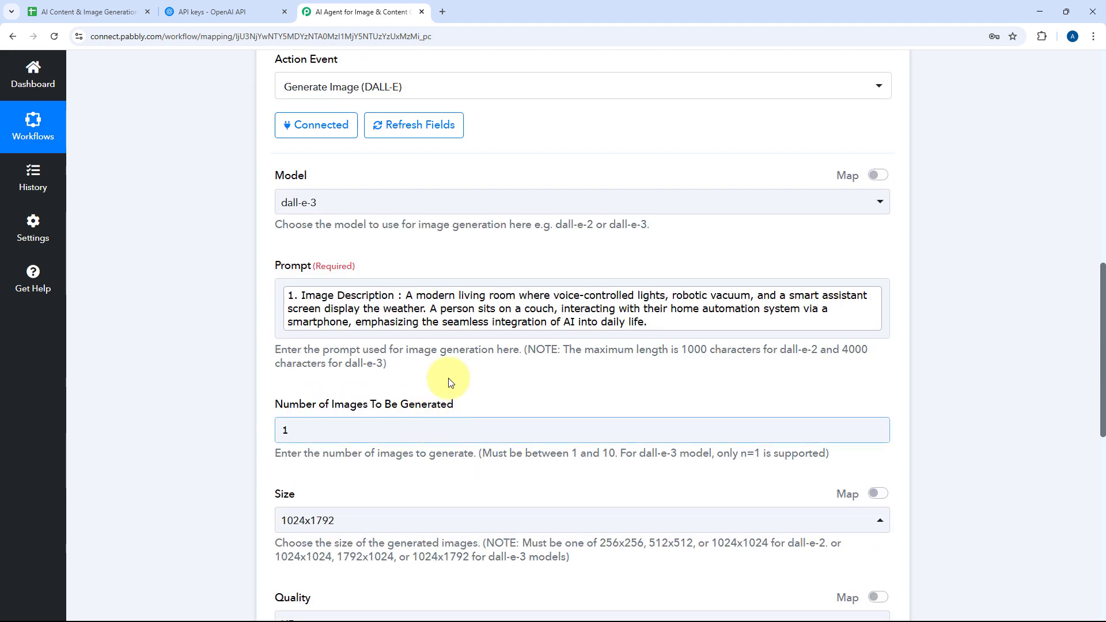
{"action": "scroll", "coordinate": [404, 283], "scroll_direction": "down", "scroll_amount": 6}
{"action": "scroll", "coordinate": [403, 283], "scroll_direction": "up", "scroll_amount": 7}
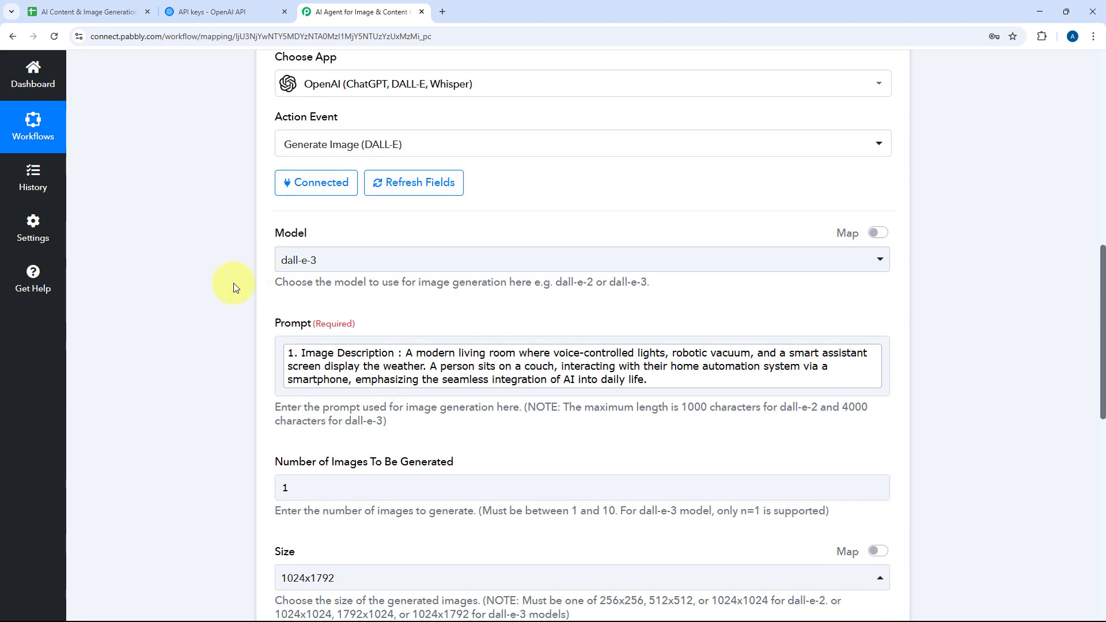
{"action": "scroll", "coordinate": [496, 320], "scroll_direction": "down", "scroll_amount": 7}
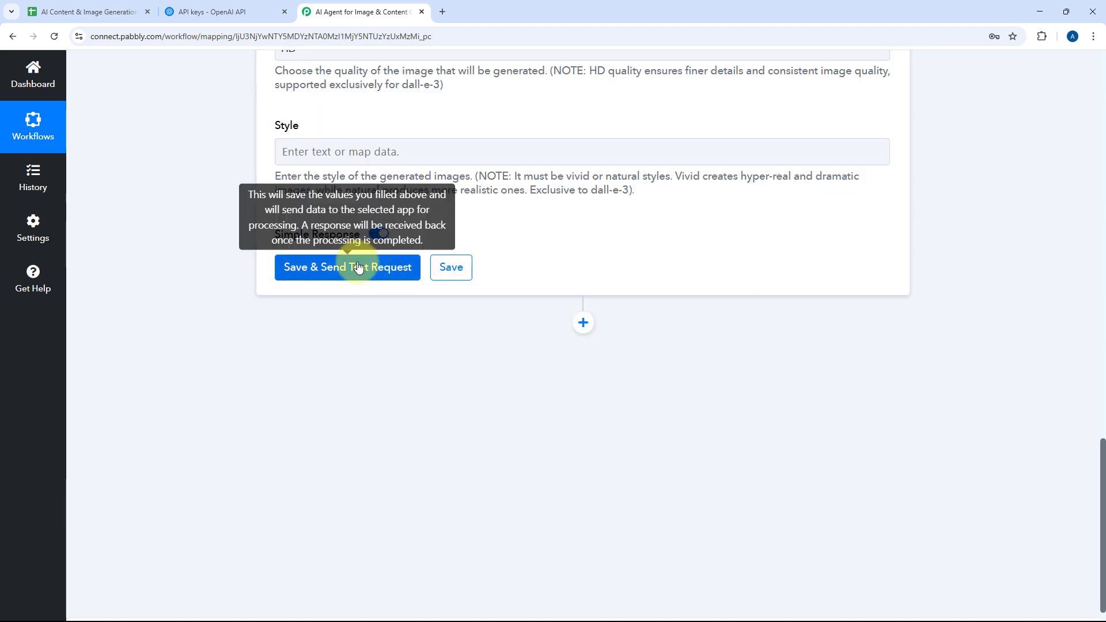
{"action": "left_click", "coordinate": [355, 270]}
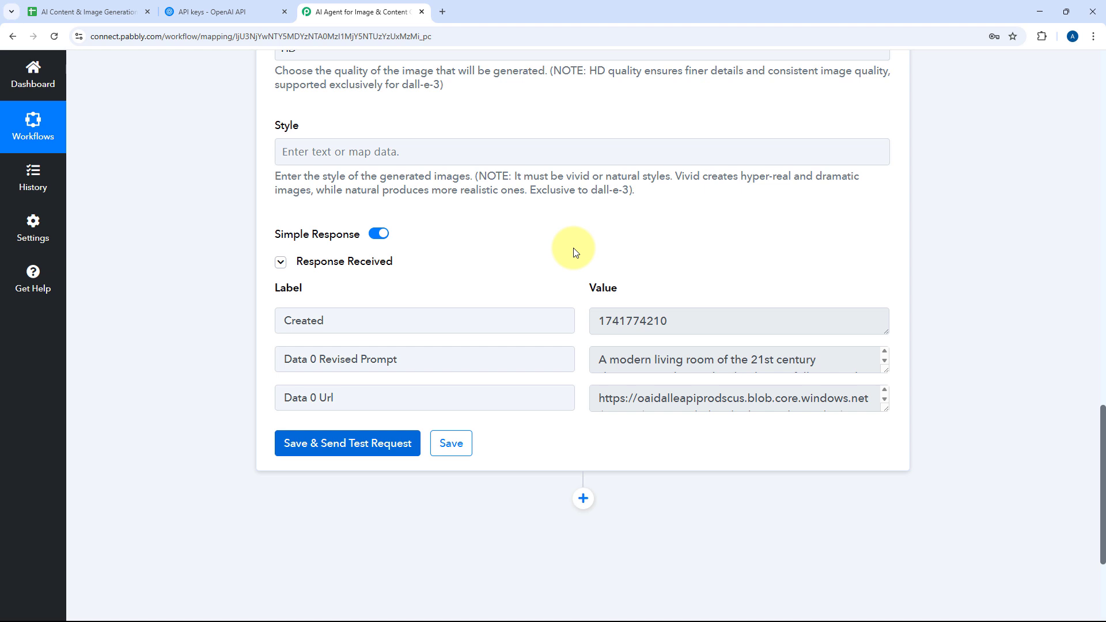
Examine the Created and Revised Prompt values in the image action's response, enlarging the revised prompt's field to read it in full.
{"action": "scroll", "coordinate": [573, 255], "scroll_direction": "down", "scroll_amount": 1}
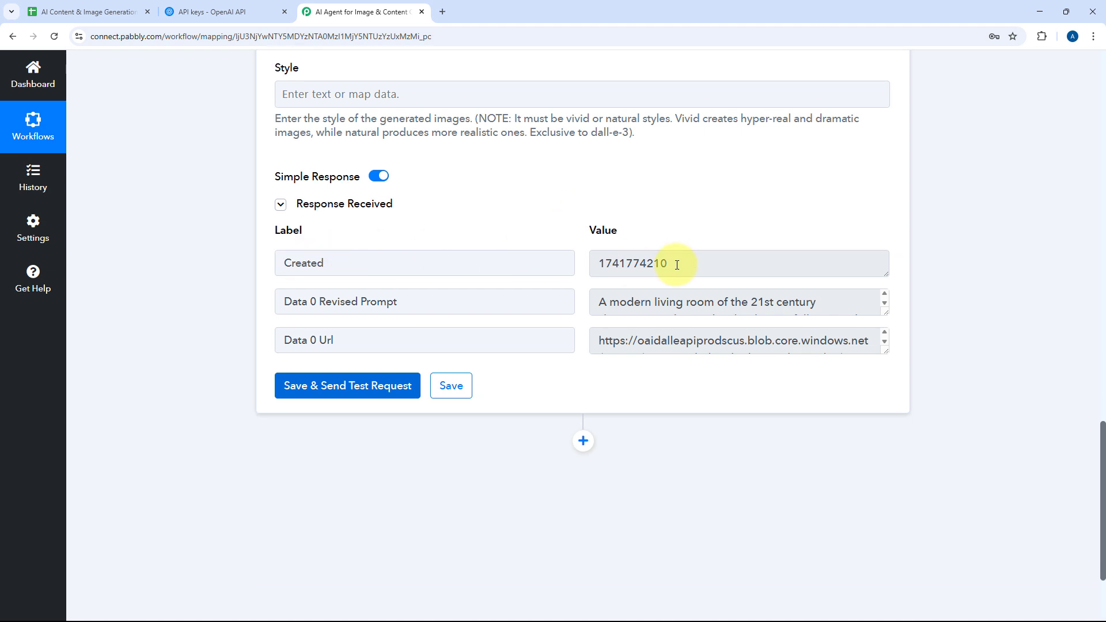
{"action": "left_click_drag", "start_coordinate": [676, 264], "coordinate": [586, 261]}
{"action": "left_click", "coordinate": [575, 261]}
{"action": "scroll", "coordinate": [766, 270], "scroll_direction": "down", "scroll_amount": 1}
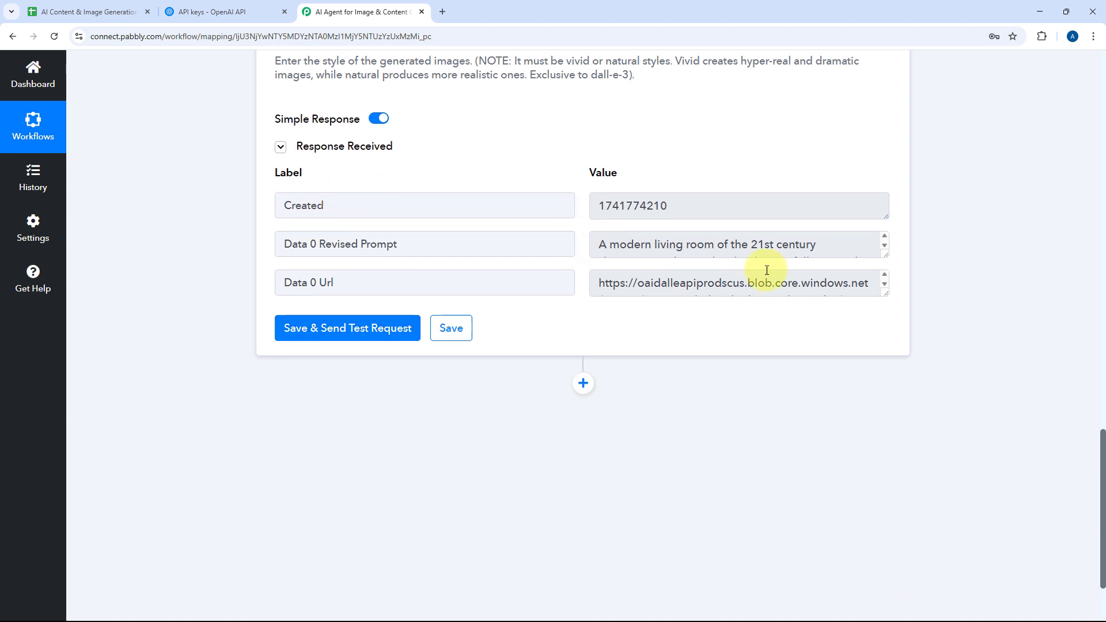
{"action": "left_click_drag", "start_coordinate": [884, 254], "coordinate": [876, 515]}
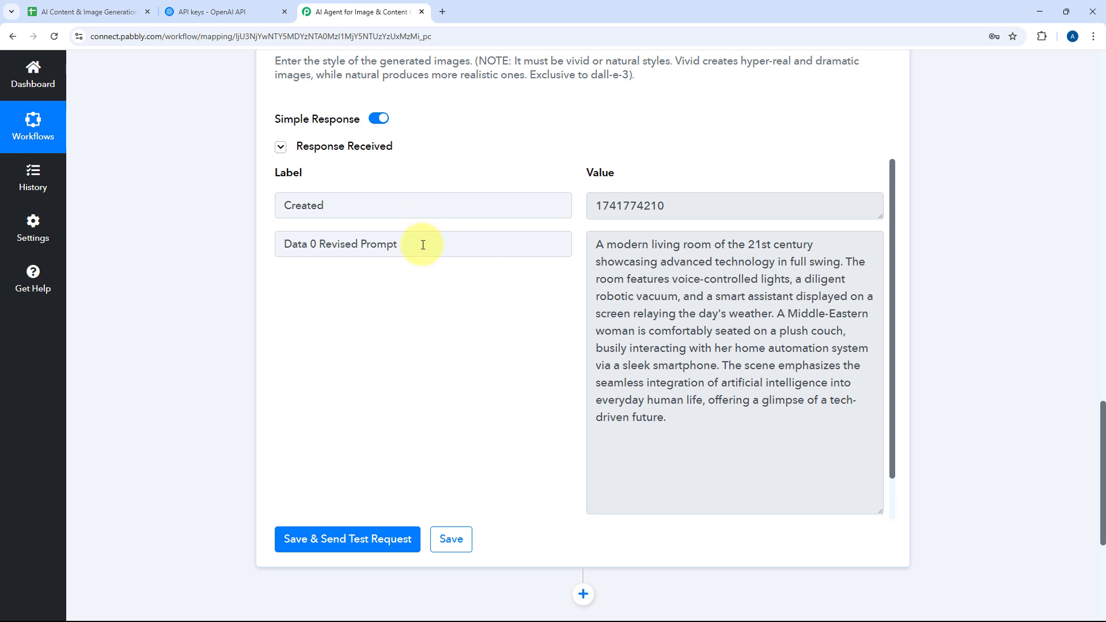
{"action": "left_click_drag", "start_coordinate": [422, 245], "coordinate": [326, 251]}
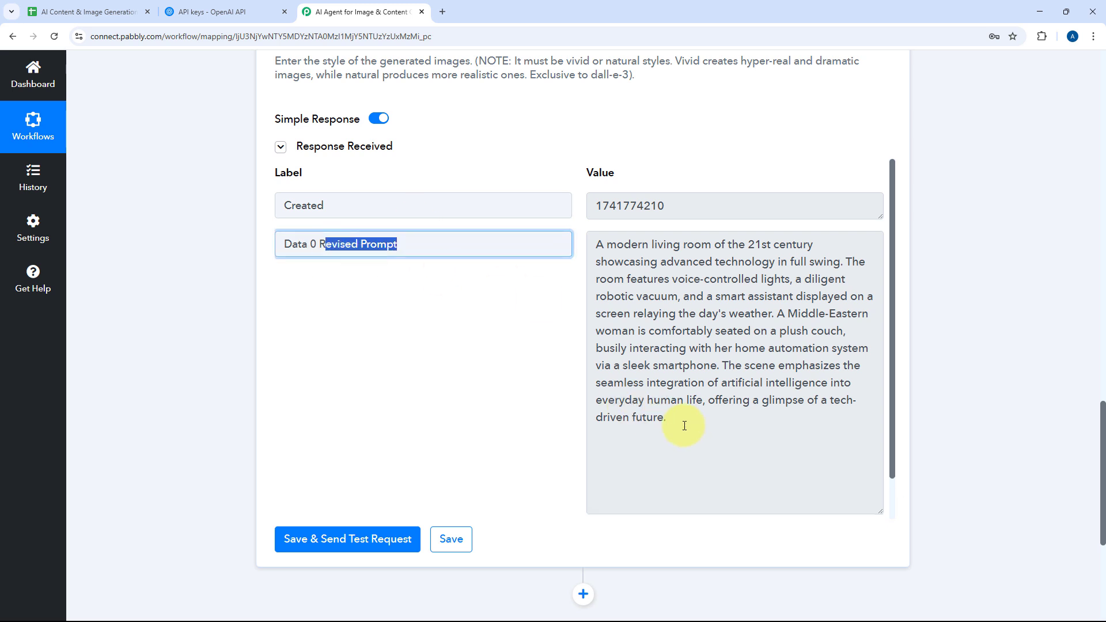
{"action": "left_click_drag", "start_coordinate": [684, 425], "coordinate": [593, 248]}
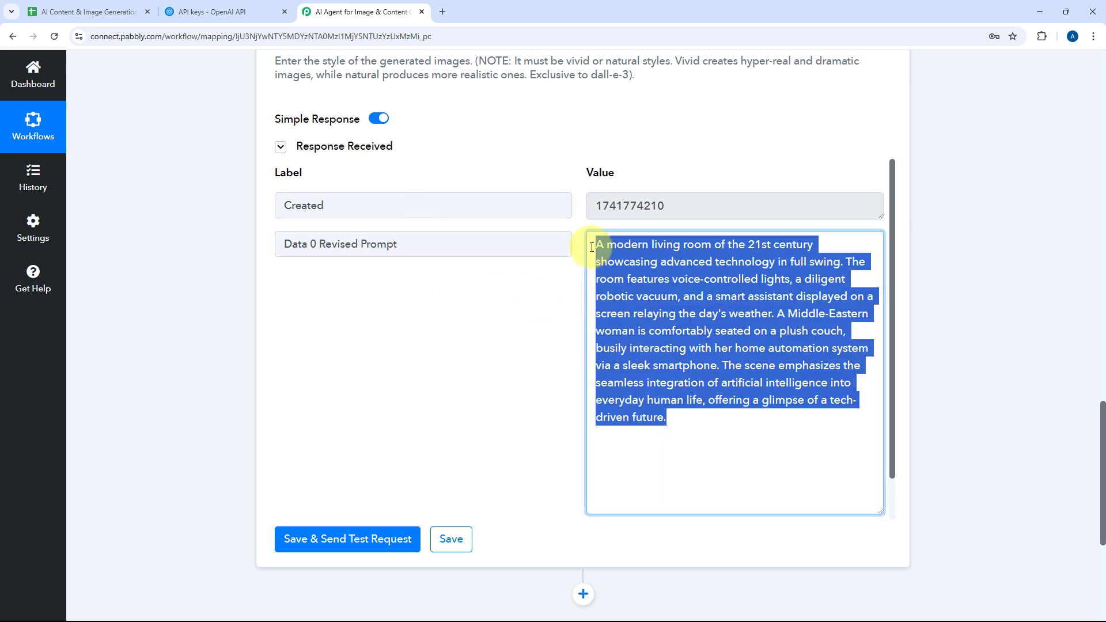
{"action": "left_click", "coordinate": [592, 247]}
{"action": "scroll", "coordinate": [639, 288], "scroll_direction": "down", "scroll_amount": 1}
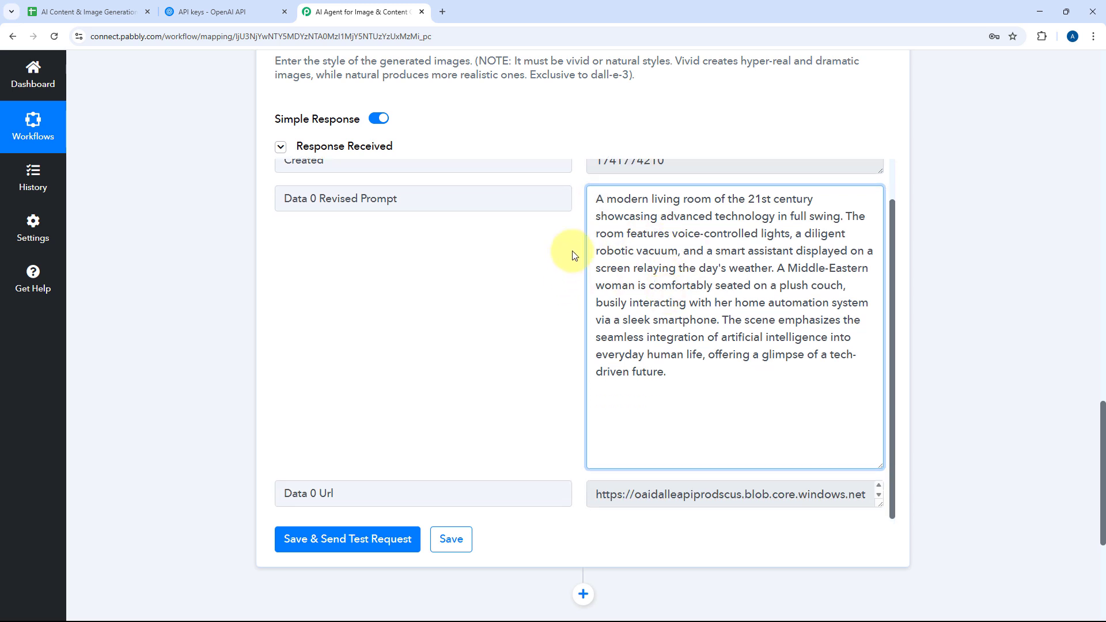
Copy the full Data 0 Url value from the response and open it in a new browser tab to view the generated image.
{"action": "scroll", "coordinate": [573, 255], "scroll_direction": "down", "scroll_amount": 2}
{"action": "left_click_drag", "start_coordinate": [880, 386], "coordinate": [882, 484]}
{"action": "scroll", "coordinate": [503, 289], "scroll_direction": "down", "scroll_amount": 2}
{"action": "left_click", "coordinate": [731, 317]}
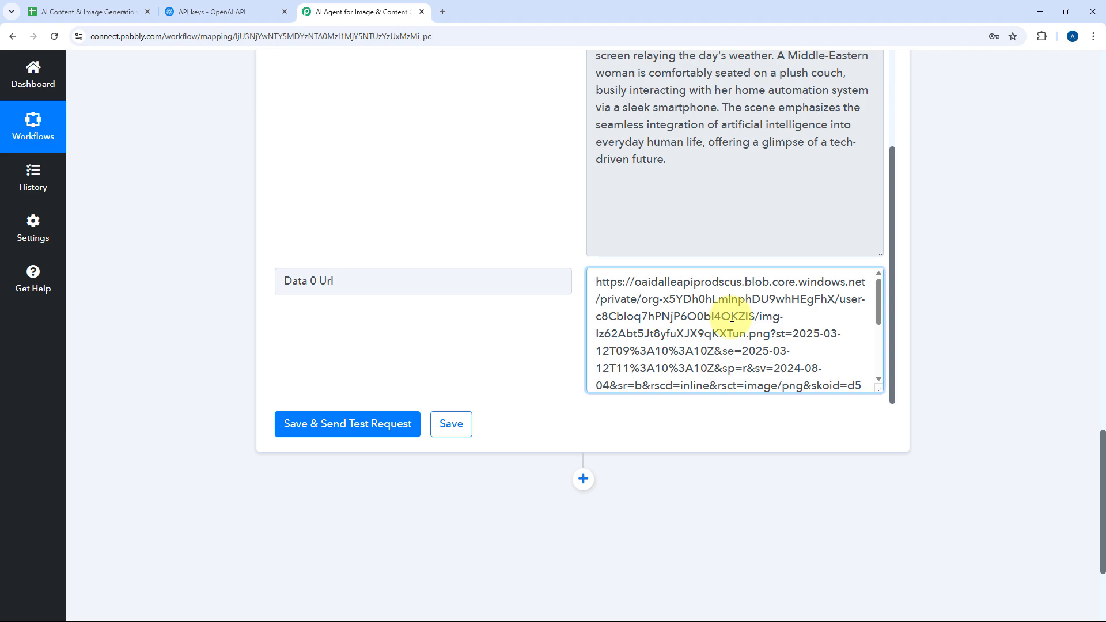
{"action": "key", "text": "ctrl+a"}
{"action": "key", "text": "ctrl+c"}
{"action": "key", "text": "ctrl+t"}
{"action": "key", "text": "ctrl+v"}
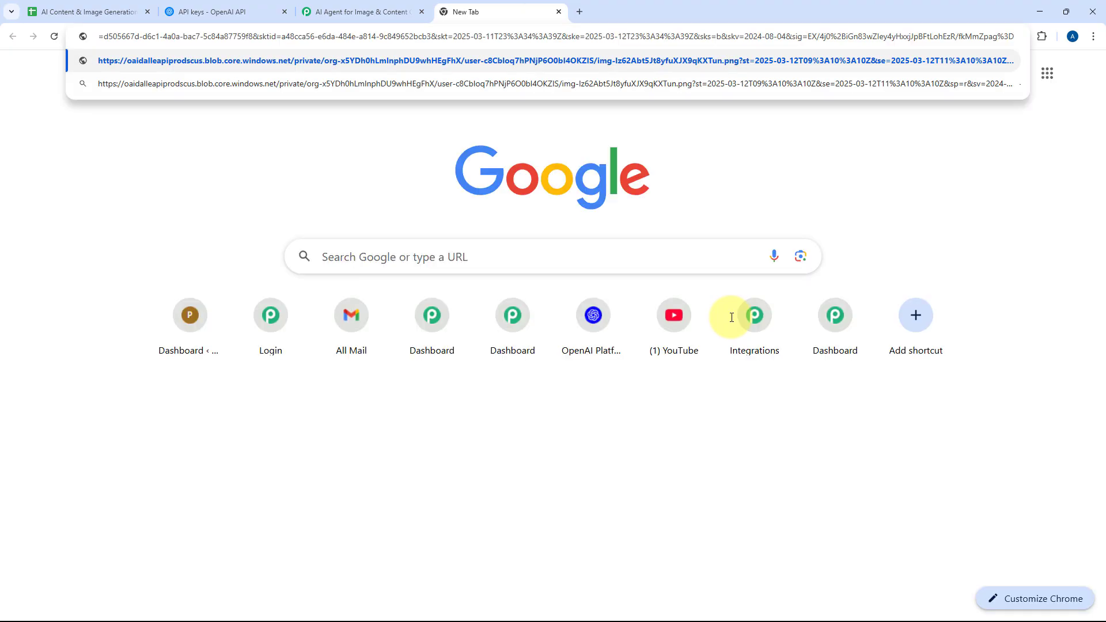
{"action": "key", "text": "Return"}
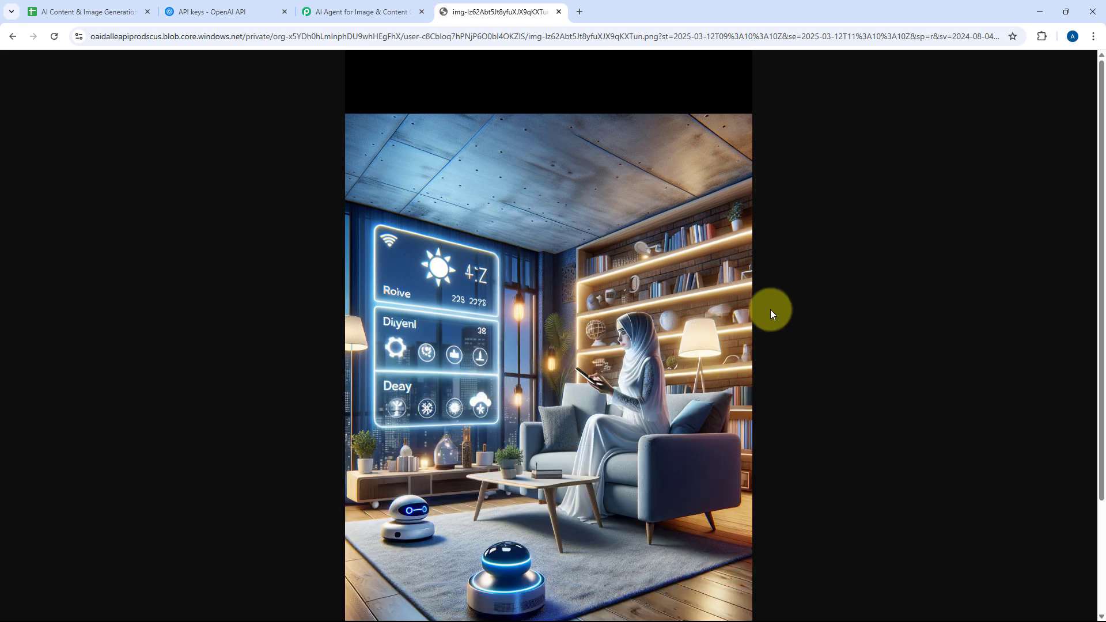
Compare the generated image with the smart homes row's Image Description in the Google Sheet, then close the image and return to Pabbly Connect.
{"action": "left_click", "coordinate": [92, 10]}
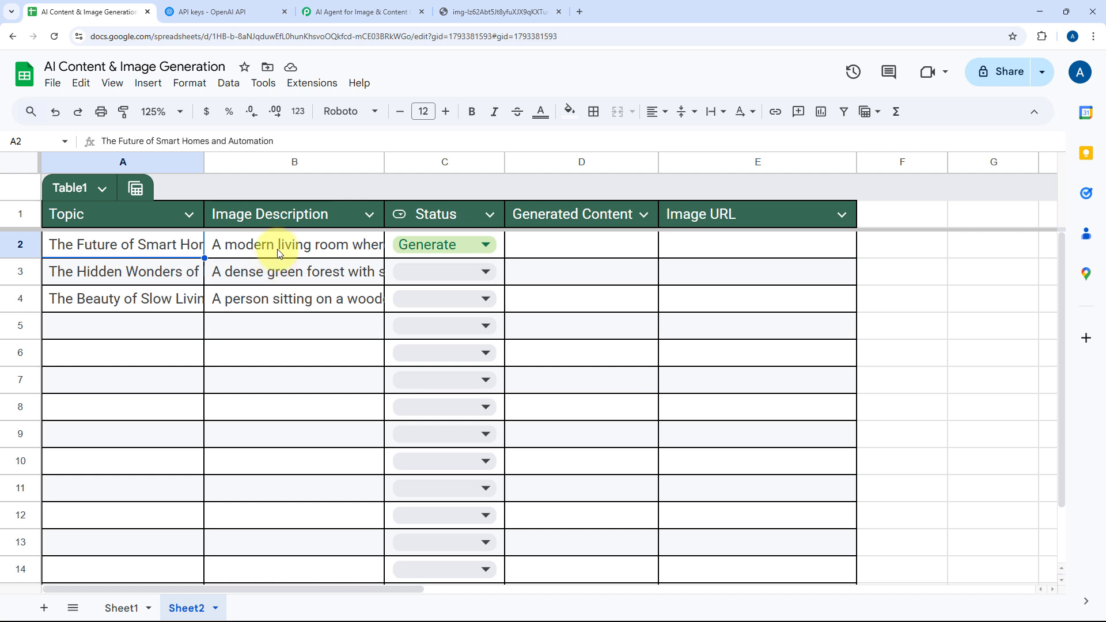
{"action": "double_click", "coordinate": [279, 253]}
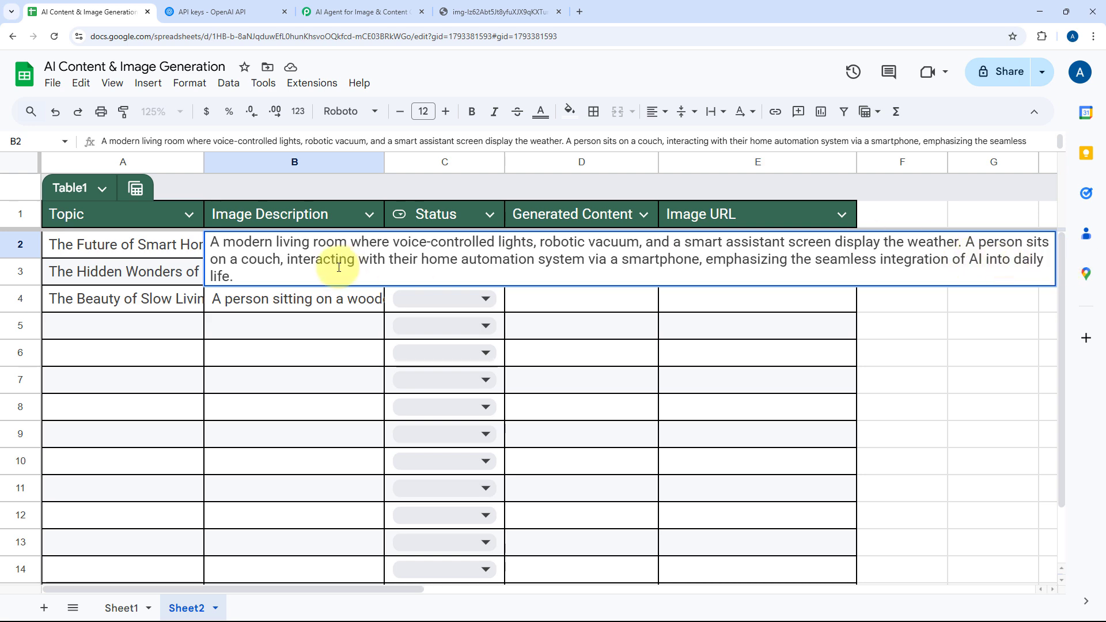
{"action": "left_click", "coordinate": [170, 247]}
{"action": "left_click", "coordinate": [298, 243]}
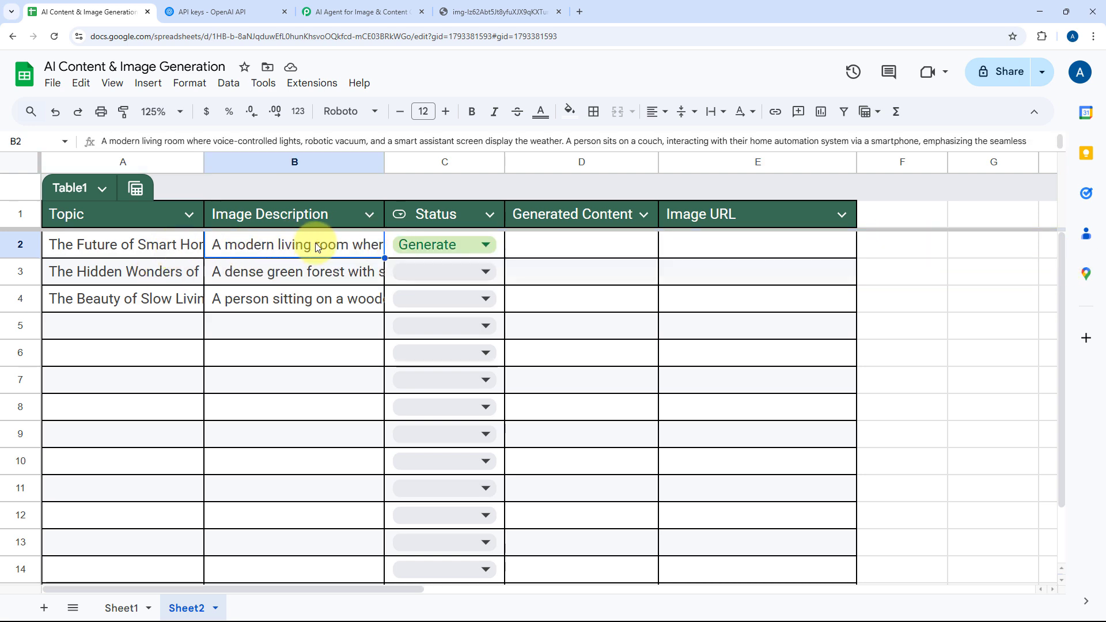
{"action": "left_click", "coordinate": [515, 12]}
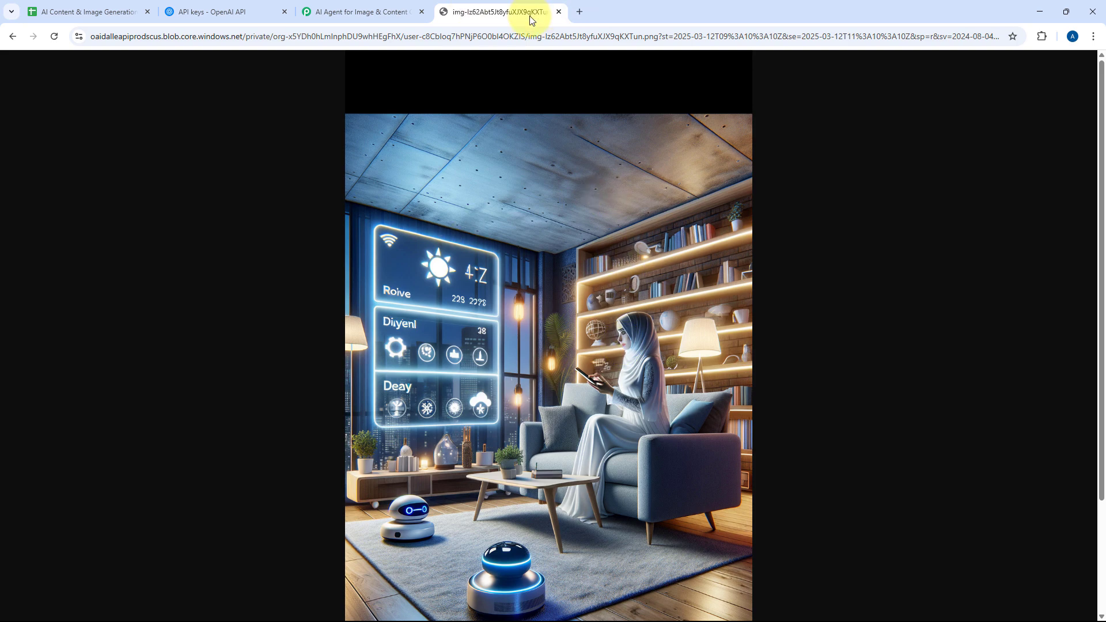
{"action": "left_click", "coordinate": [559, 11]}
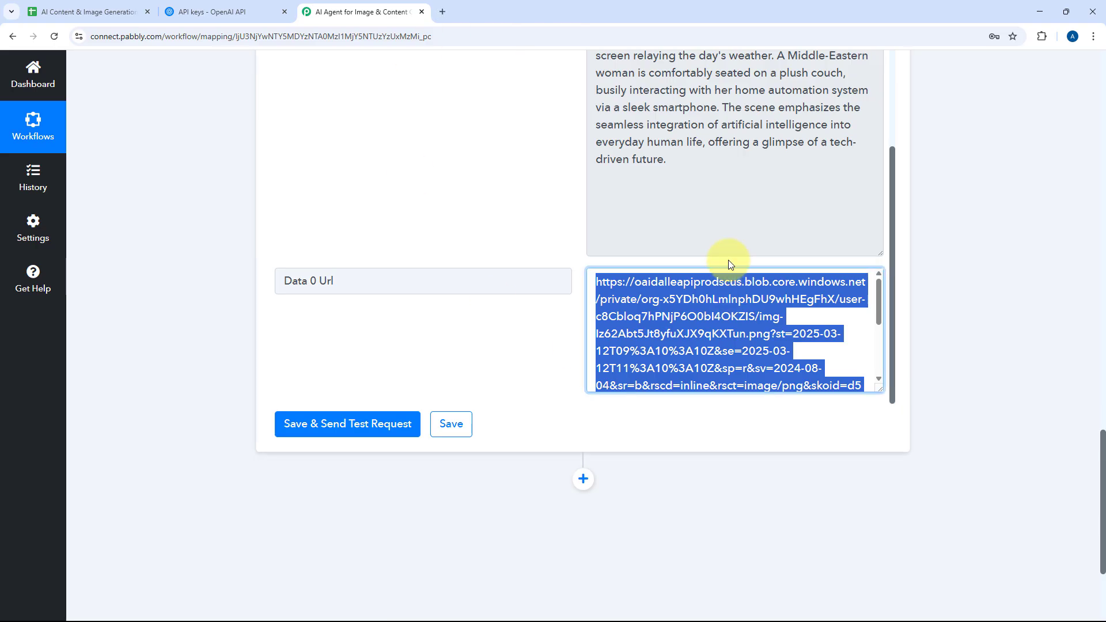
Look back over the workflow's configured steps and the image response, glance at the Google Sheet, and return to Pabbly Connect.
{"action": "left_click", "coordinate": [573, 353]}
{"action": "scroll", "coordinate": [572, 362], "scroll_direction": "up", "scroll_amount": 2}
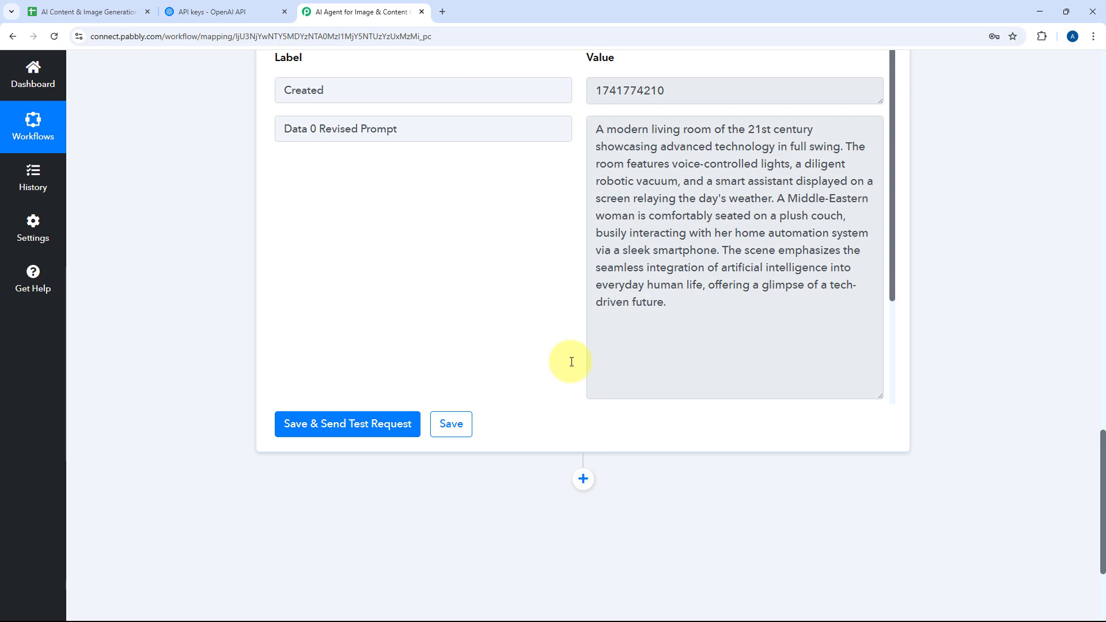
{"action": "scroll", "coordinate": [571, 362], "scroll_direction": "up", "scroll_amount": 8}
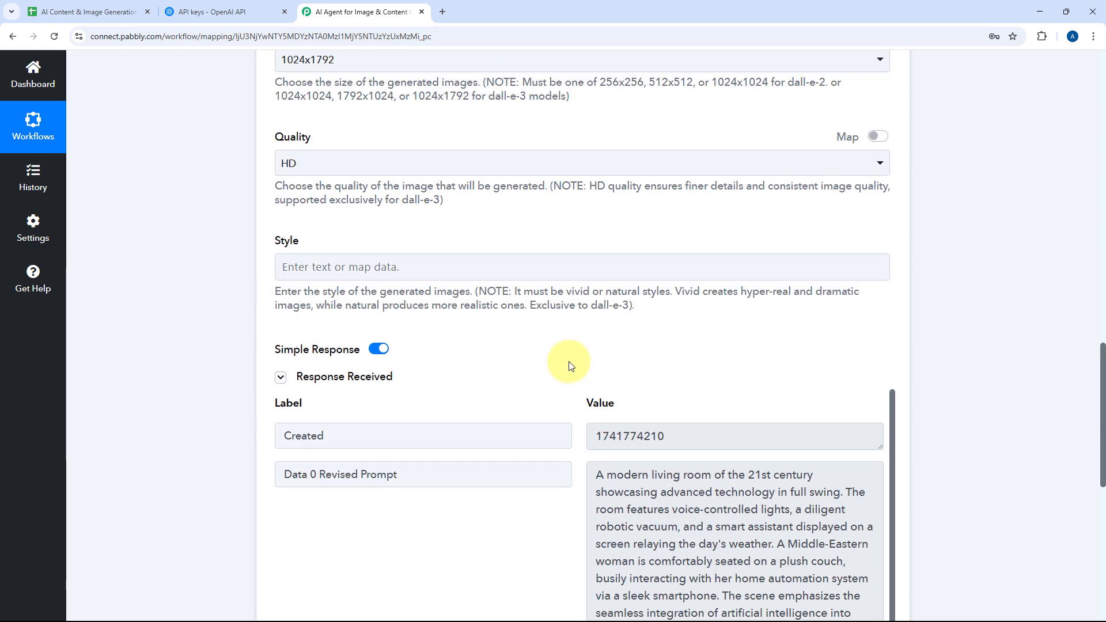
{"action": "scroll", "coordinate": [570, 363], "scroll_direction": "up", "scroll_amount": 3}
{"action": "scroll", "coordinate": [571, 354], "scroll_direction": "down", "scroll_amount": 9}
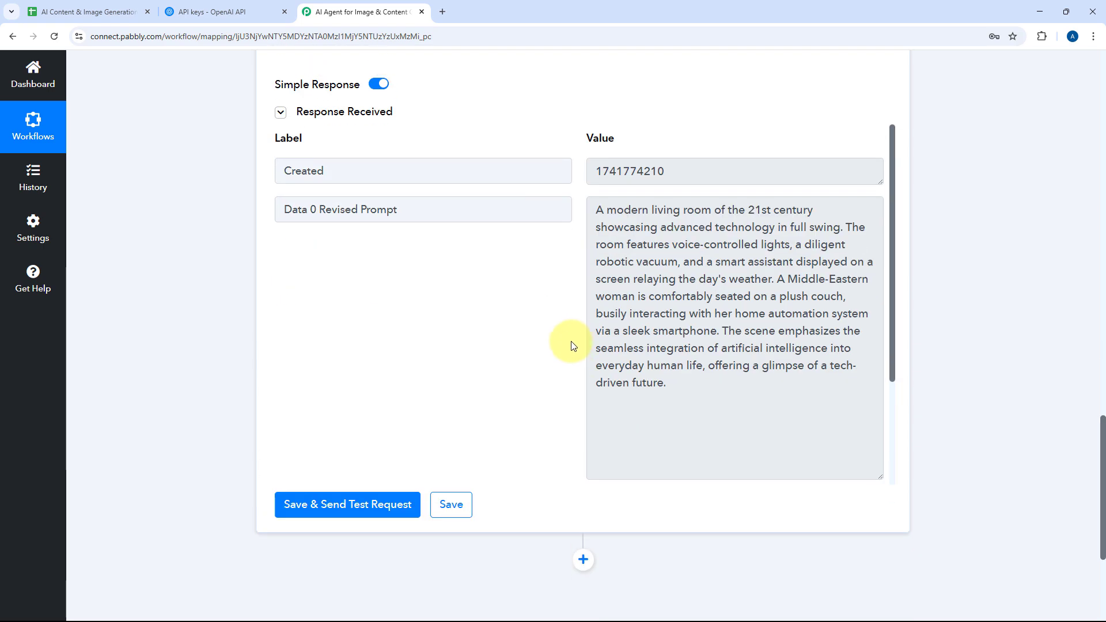
{"action": "scroll", "coordinate": [570, 343], "scroll_direction": "up", "scroll_amount": 9}
{"action": "scroll", "coordinate": [570, 341], "scroll_direction": "up", "scroll_amount": 8}
{"action": "scroll", "coordinate": [592, 217], "scroll_direction": "down", "scroll_amount": 18}
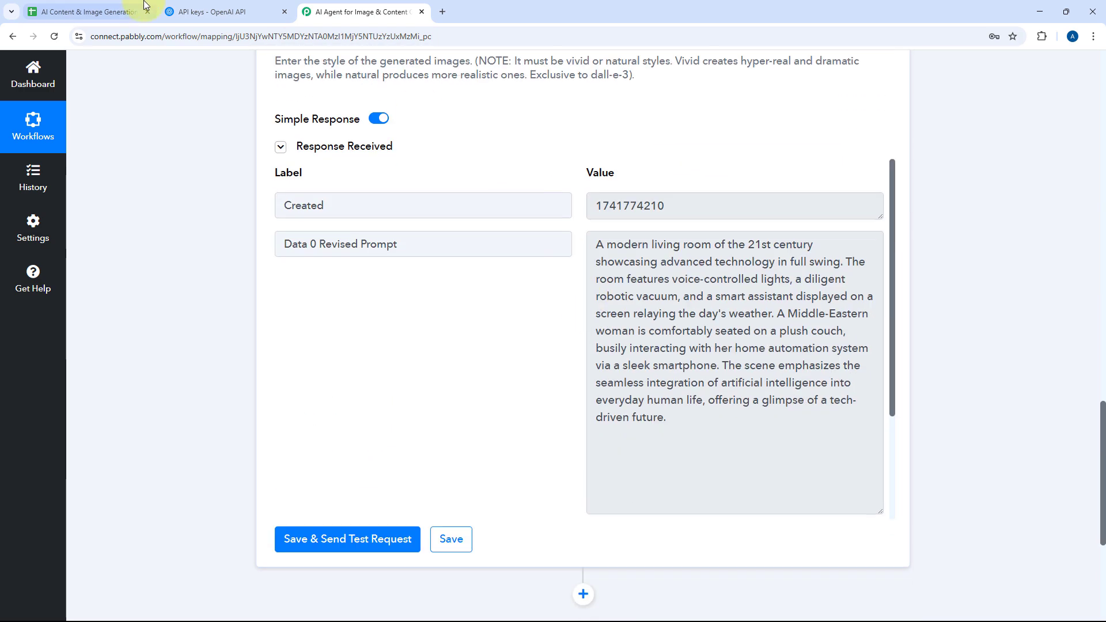
{"action": "left_click", "coordinate": [143, 5]}
{"action": "left_click", "coordinate": [352, 12]}
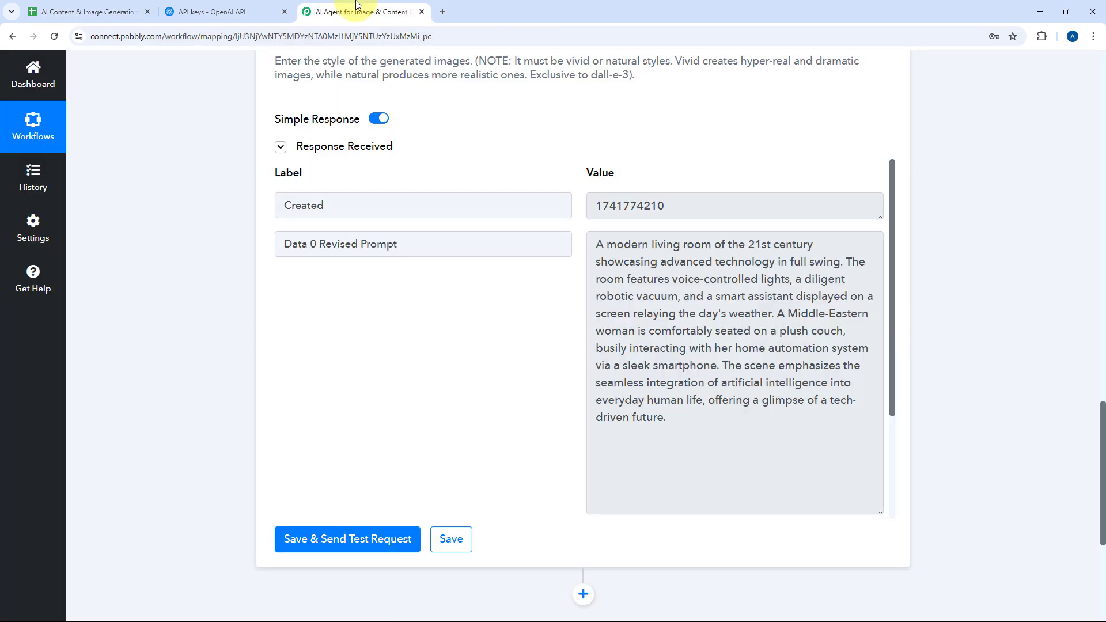
Add an action step after the DALL-E image generation step and choose Google Sheets as its app.
{"action": "scroll", "coordinate": [253, 299], "scroll_direction": "down", "scroll_amount": 1}
{"action": "scroll", "coordinate": [252, 296], "scroll_direction": "down", "scroll_amount": 5}
{"action": "left_click", "coordinate": [583, 295]}
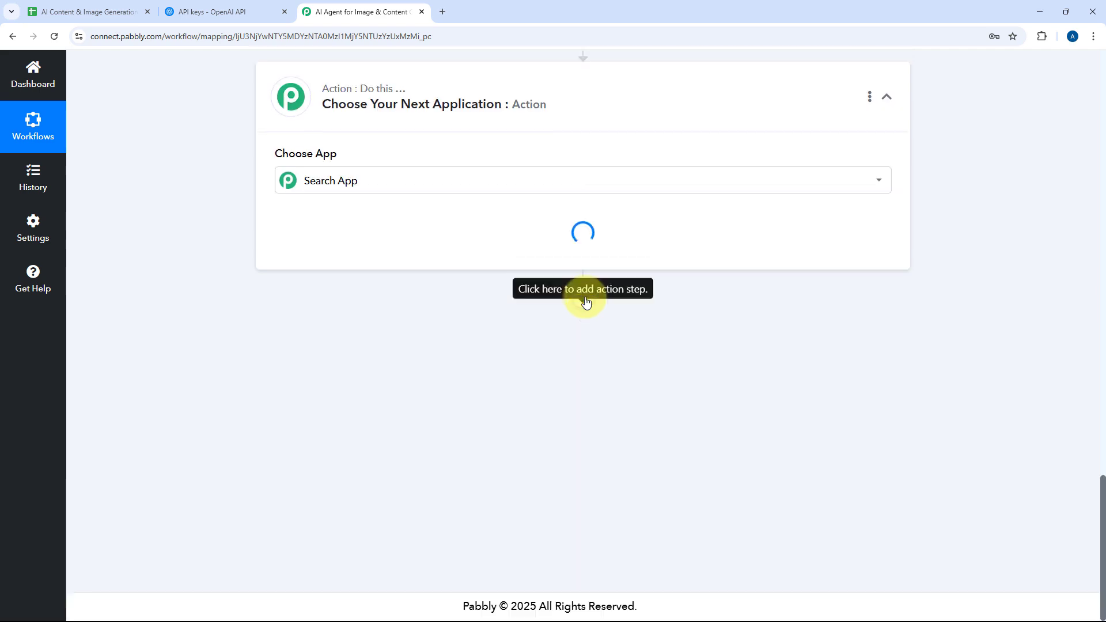
{"action": "left_click", "coordinate": [420, 298]}
{"action": "type", "text": "Go"}
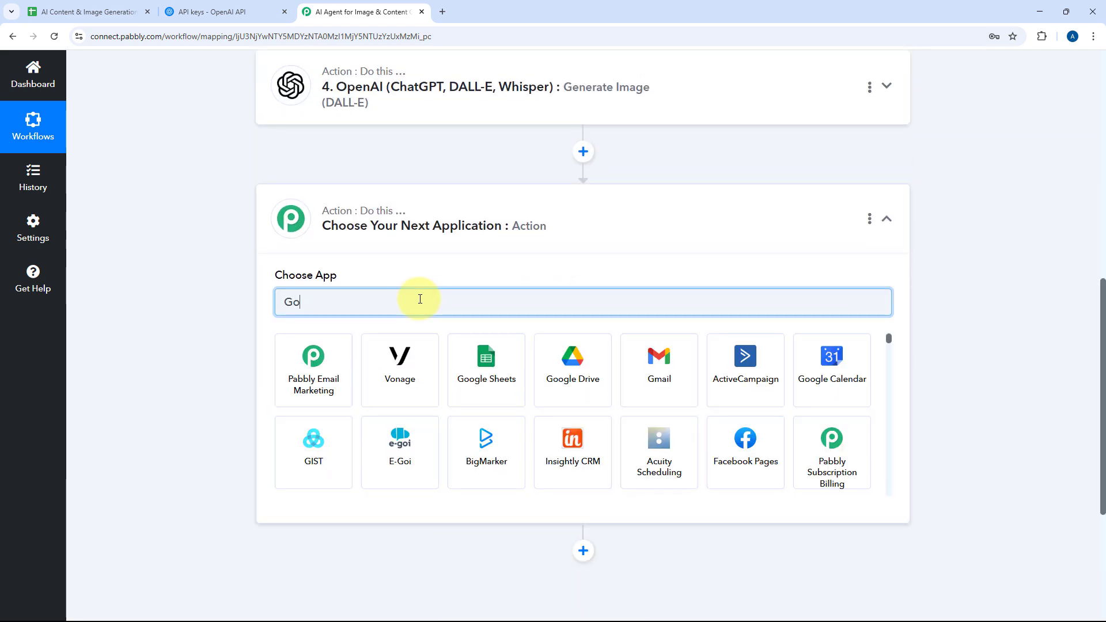
{"action": "type", "text": "ogle Sh"}
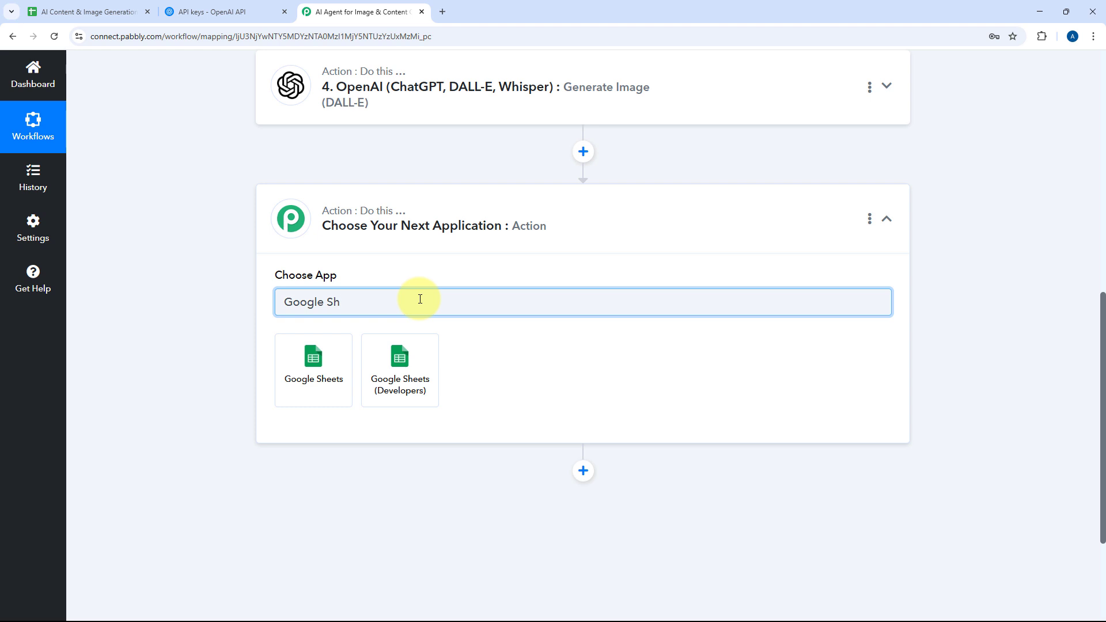
{"action": "left_click", "coordinate": [300, 380]}
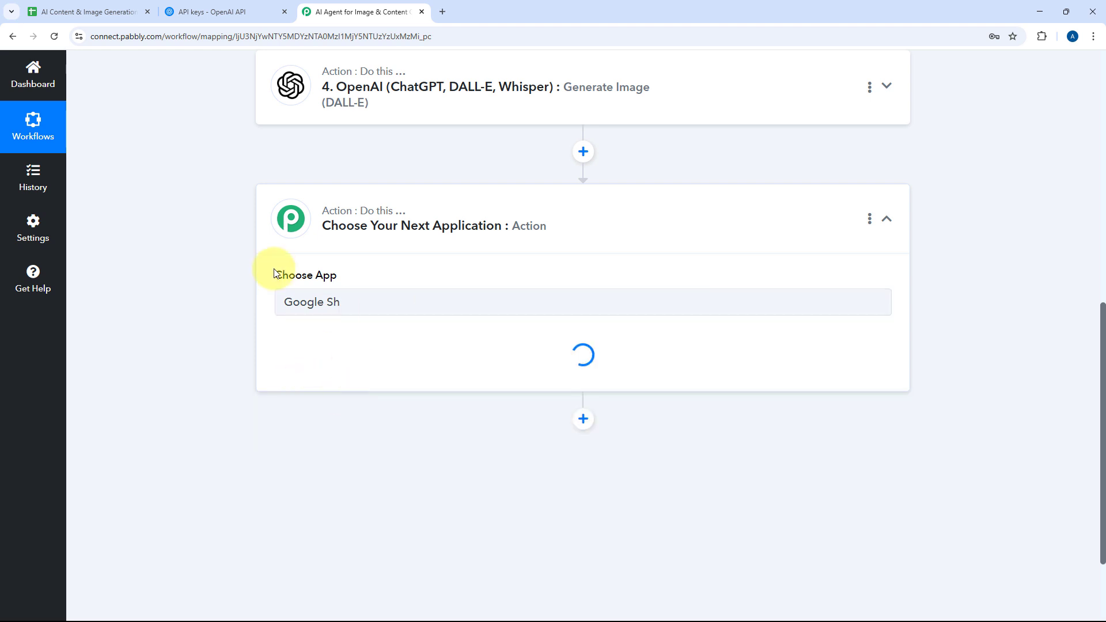
Set the Google Sheets action event to Update Row, and look at the empty Generated Content and Image URL columns in the sheet.
{"action": "left_click", "coordinate": [333, 371]}
{"action": "scroll", "coordinate": [207, 377], "scroll_direction": "down", "scroll_amount": 3}
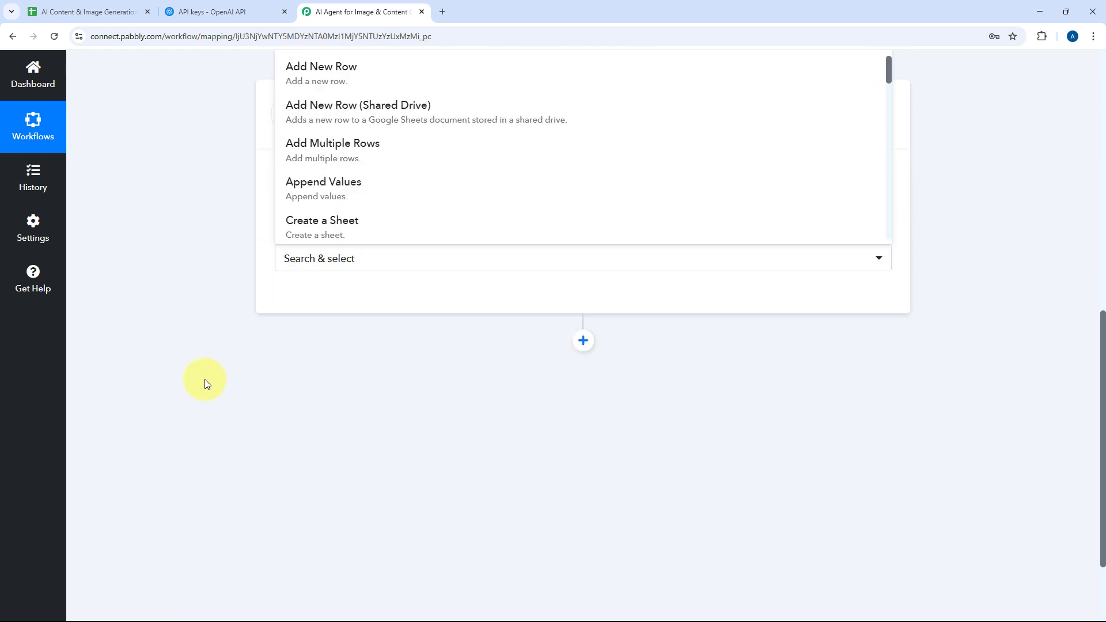
{"action": "scroll", "coordinate": [391, 364], "scroll_direction": "down", "scroll_amount": 6}
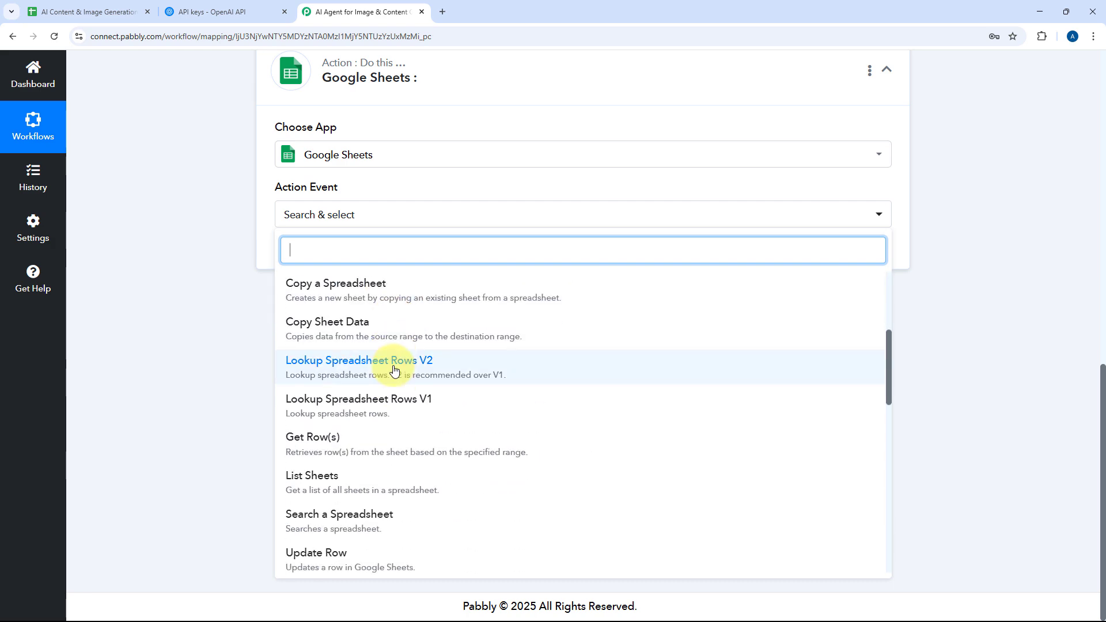
{"action": "left_click", "coordinate": [361, 449]}
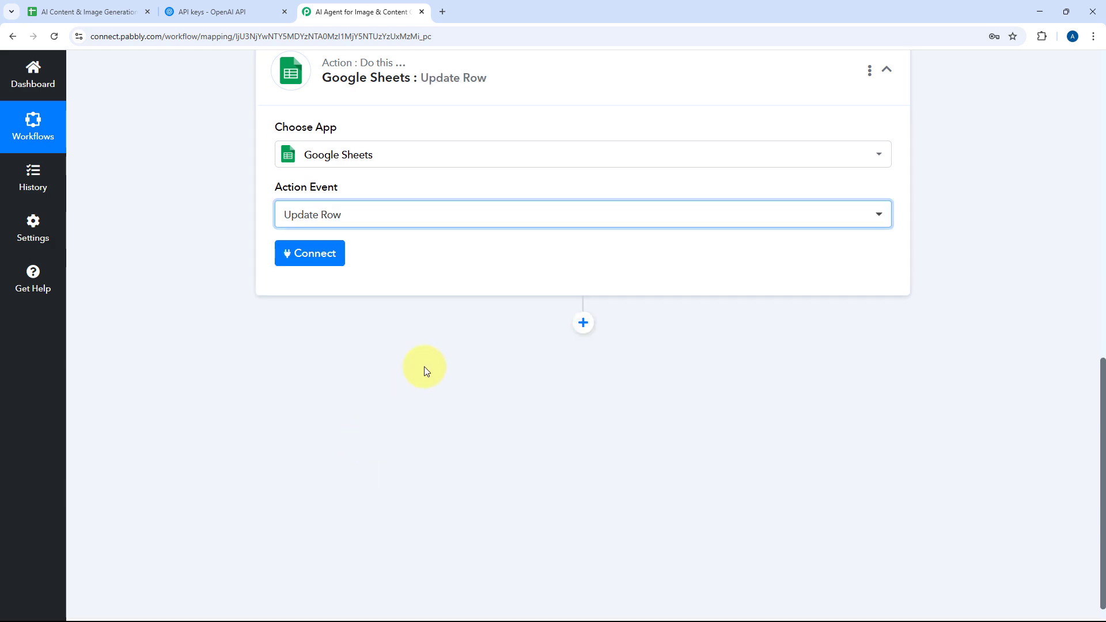
{"action": "left_click", "coordinate": [81, 7]}
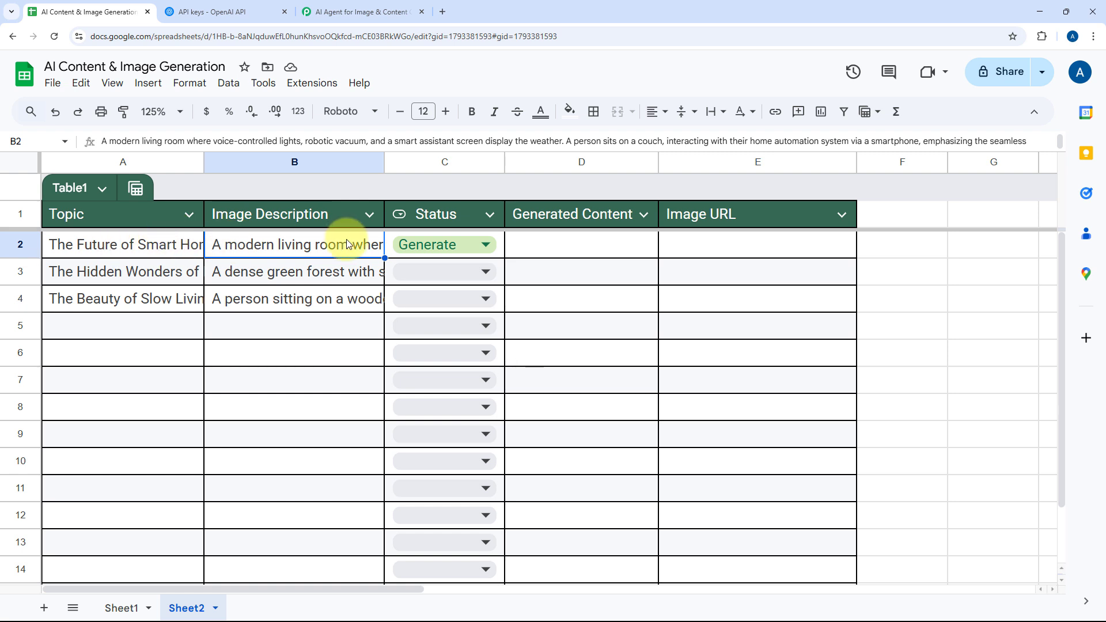
{"action": "left_click", "coordinate": [370, 10]}
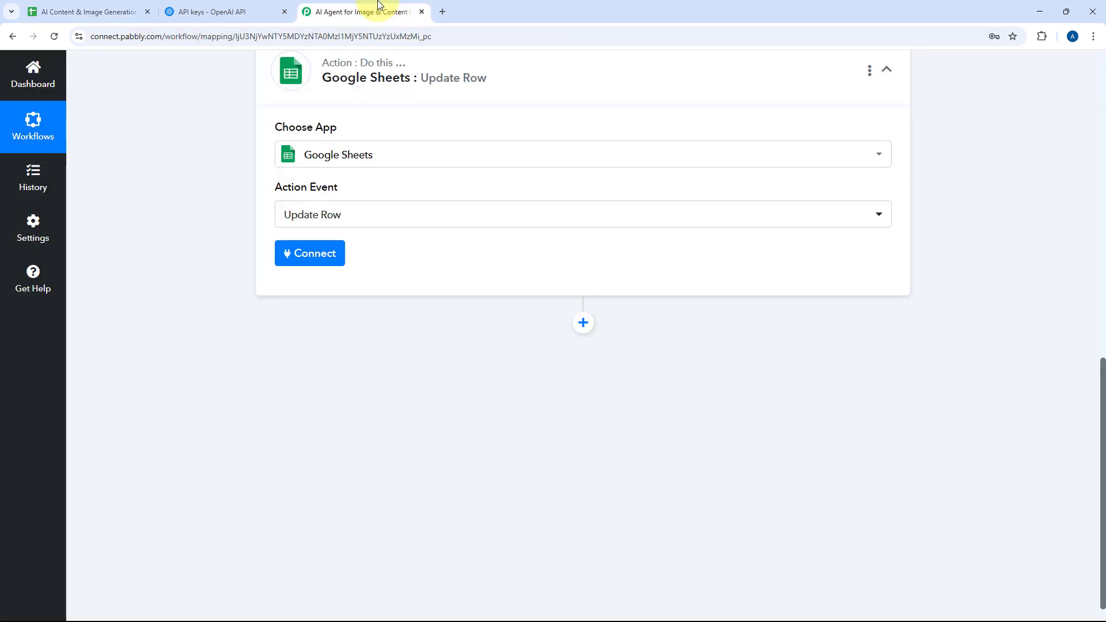
Connect the Update Row action through a new Google Sheets connection, signing in with the Google account and granting access.
{"action": "left_click", "coordinate": [323, 264]}
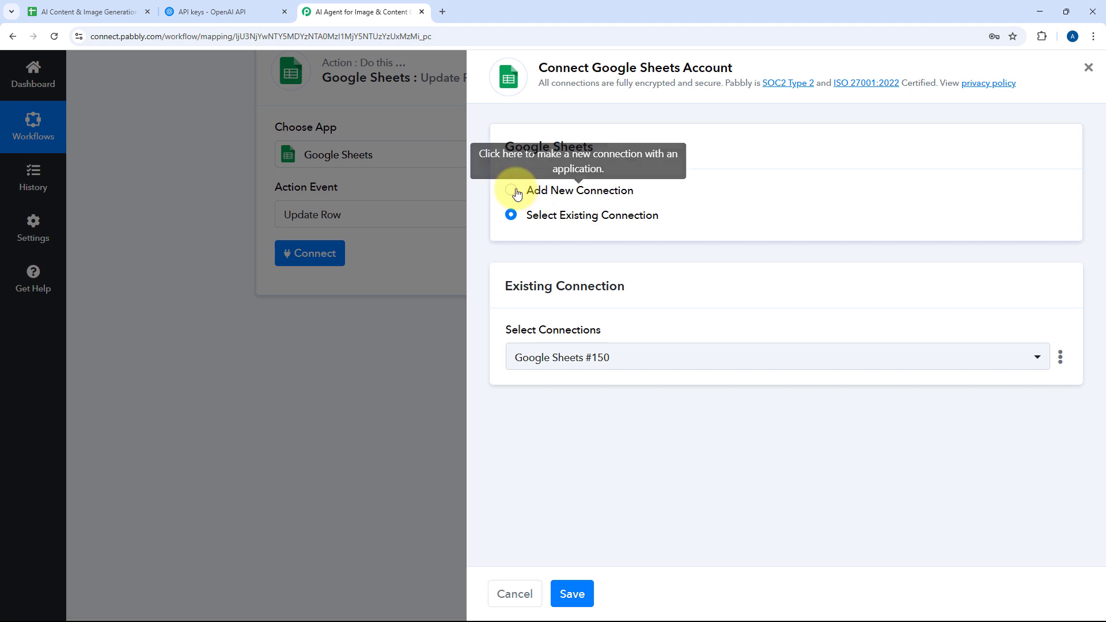
{"action": "left_click", "coordinate": [510, 190]}
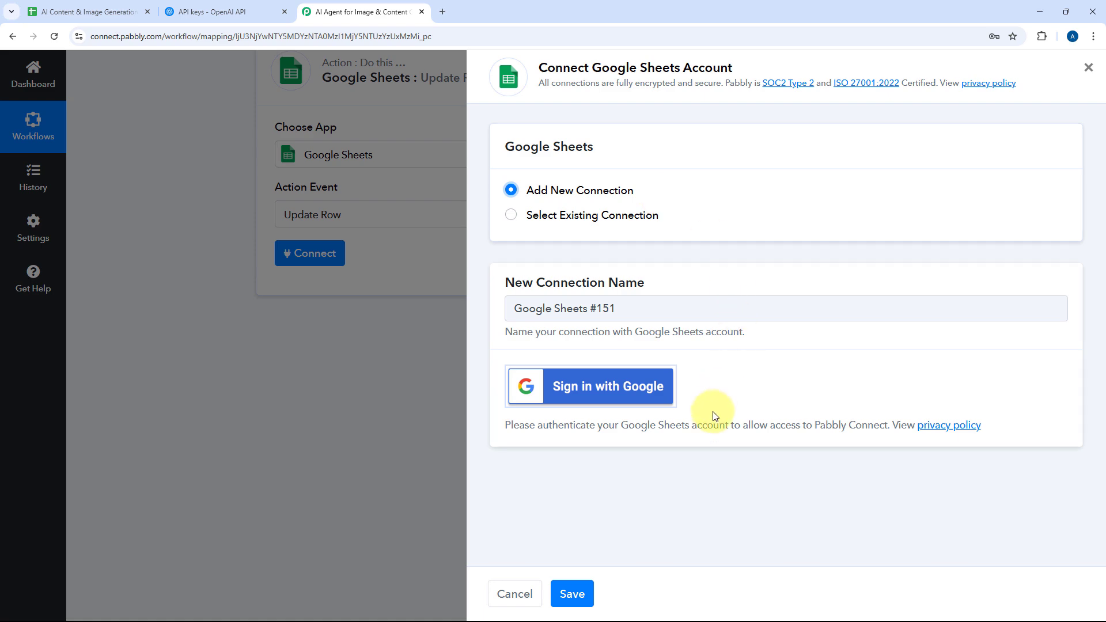
{"action": "left_click", "coordinate": [639, 386]}
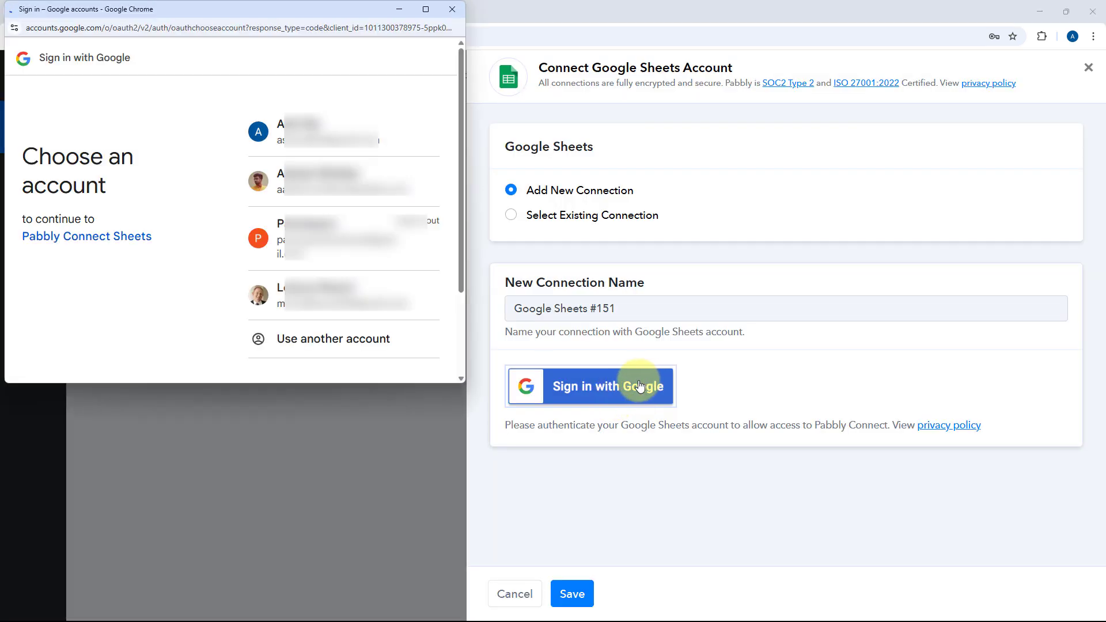
{"action": "left_click", "coordinate": [342, 129]}
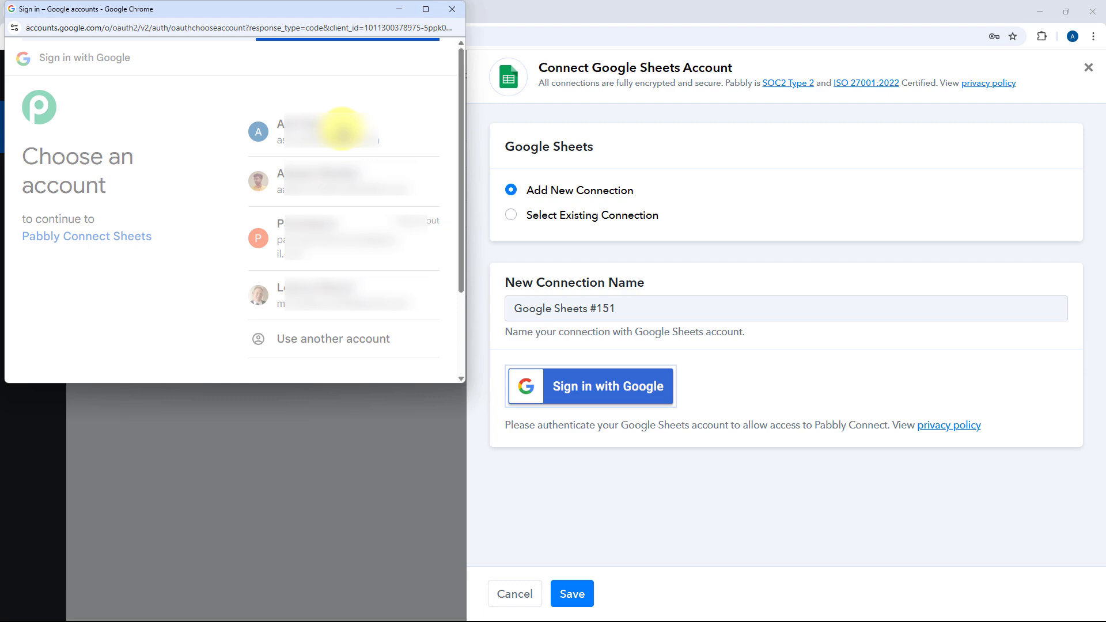
{"action": "scroll", "coordinate": [363, 292], "scroll_direction": "down", "scroll_amount": 2}
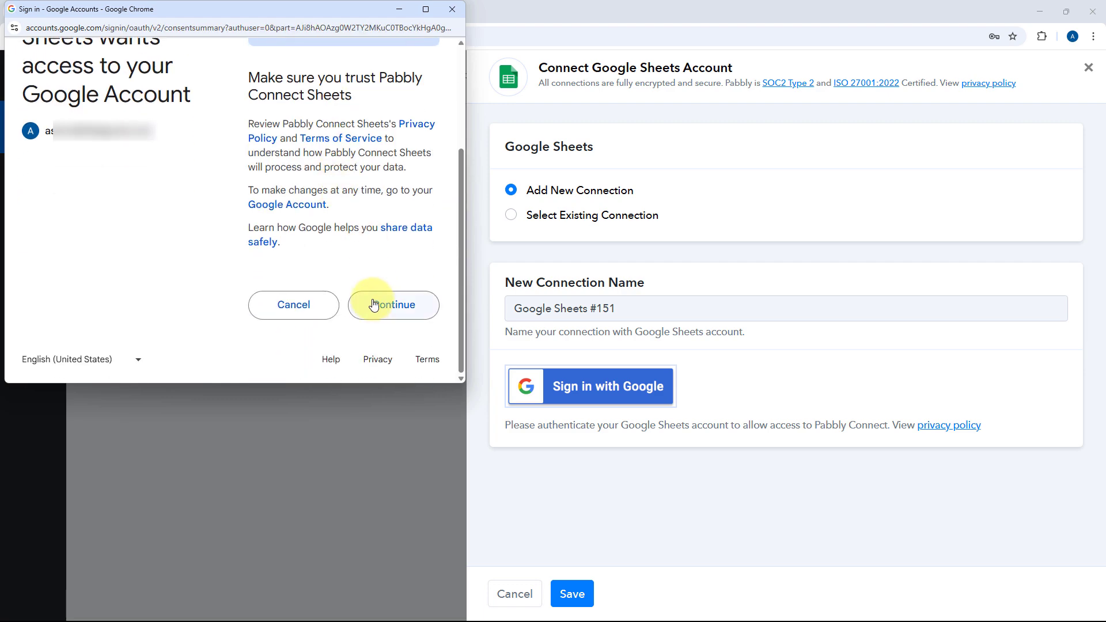
{"action": "left_click", "coordinate": [373, 305]}
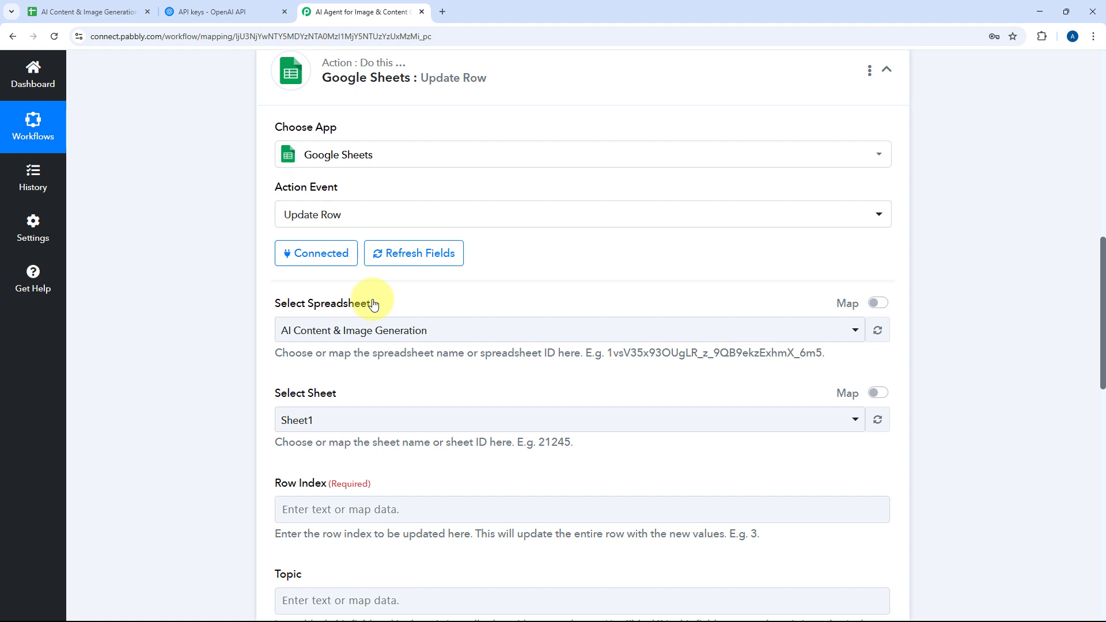
Select AI Content & Image Generation as the spreadsheet for the Update Row action, checking the name in the Google Sheet.
{"action": "scroll", "coordinate": [220, 257], "scroll_direction": "down", "scroll_amount": 2}
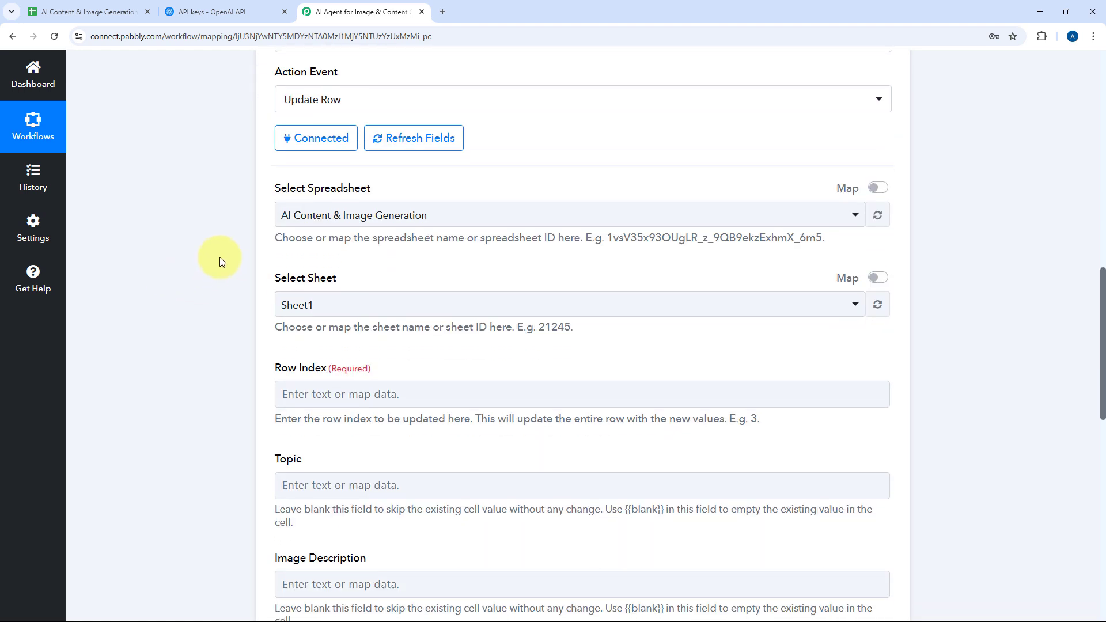
{"action": "left_click", "coordinate": [474, 216]}
{"action": "scroll", "coordinate": [462, 244], "scroll_direction": "down", "scroll_amount": 5}
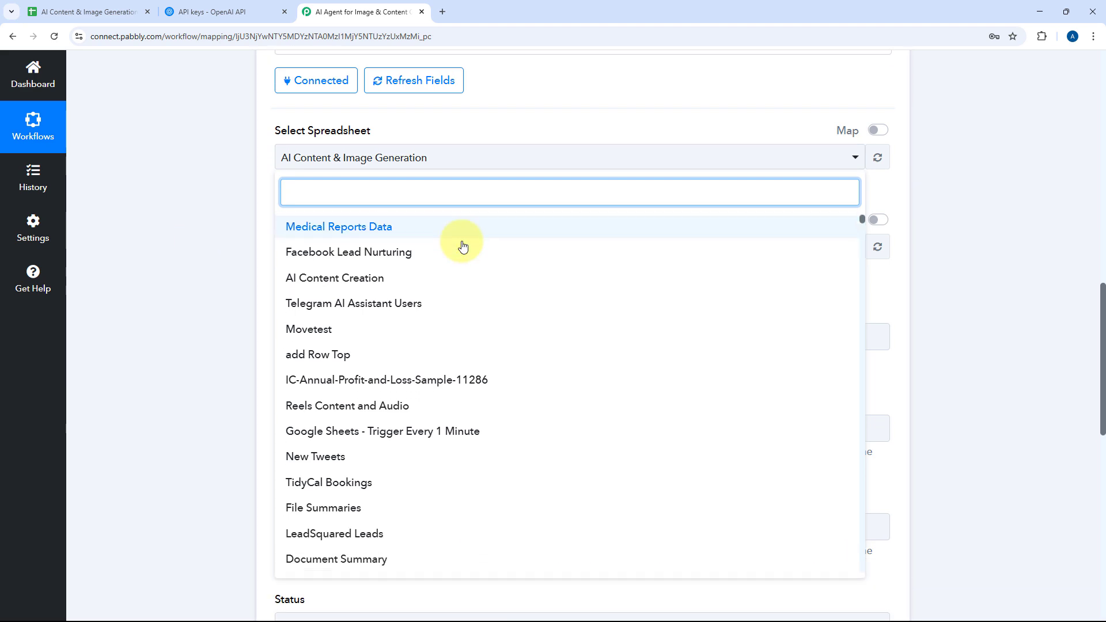
{"action": "scroll", "coordinate": [473, 292], "scroll_direction": "down", "scroll_amount": 8}
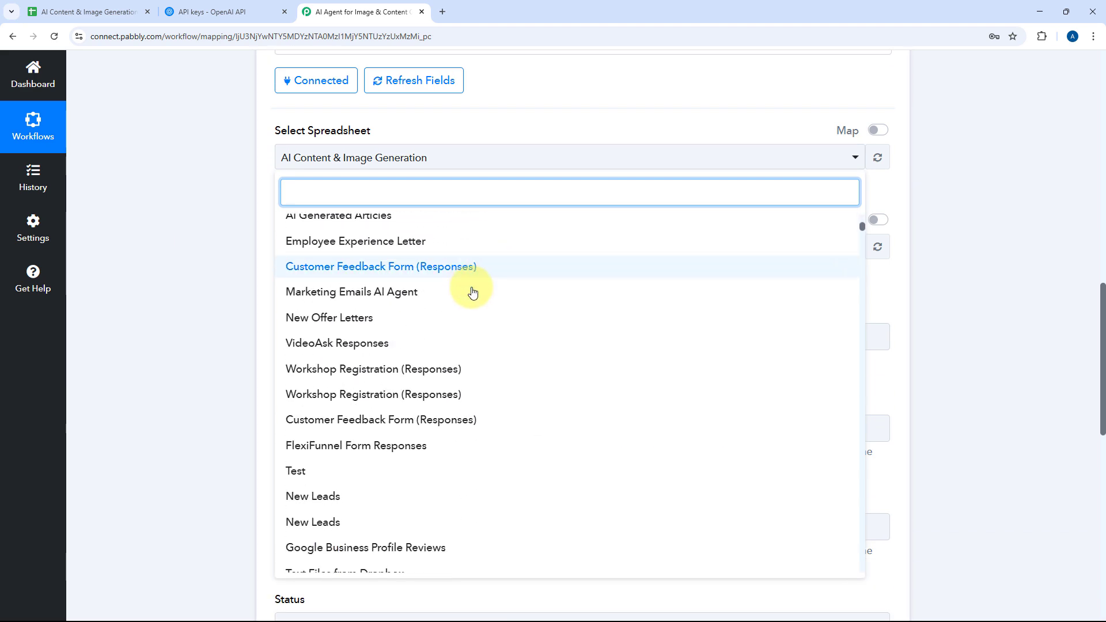
{"action": "scroll", "coordinate": [472, 292], "scroll_direction": "up", "scroll_amount": 12}
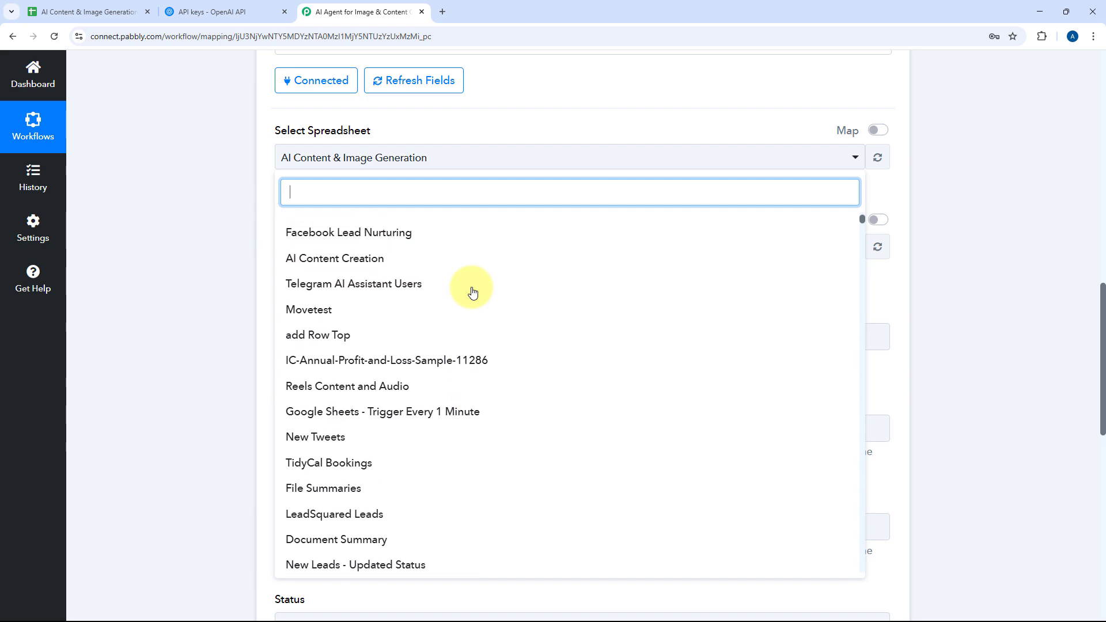
{"action": "left_click", "coordinate": [92, 11]}
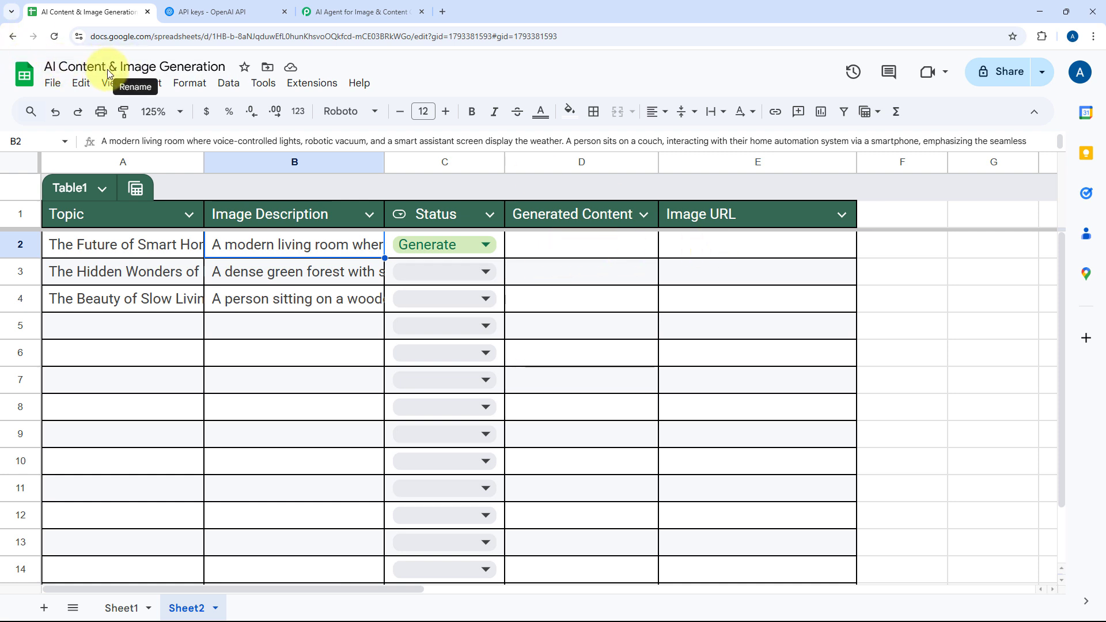
{"action": "left_click", "coordinate": [353, 12]}
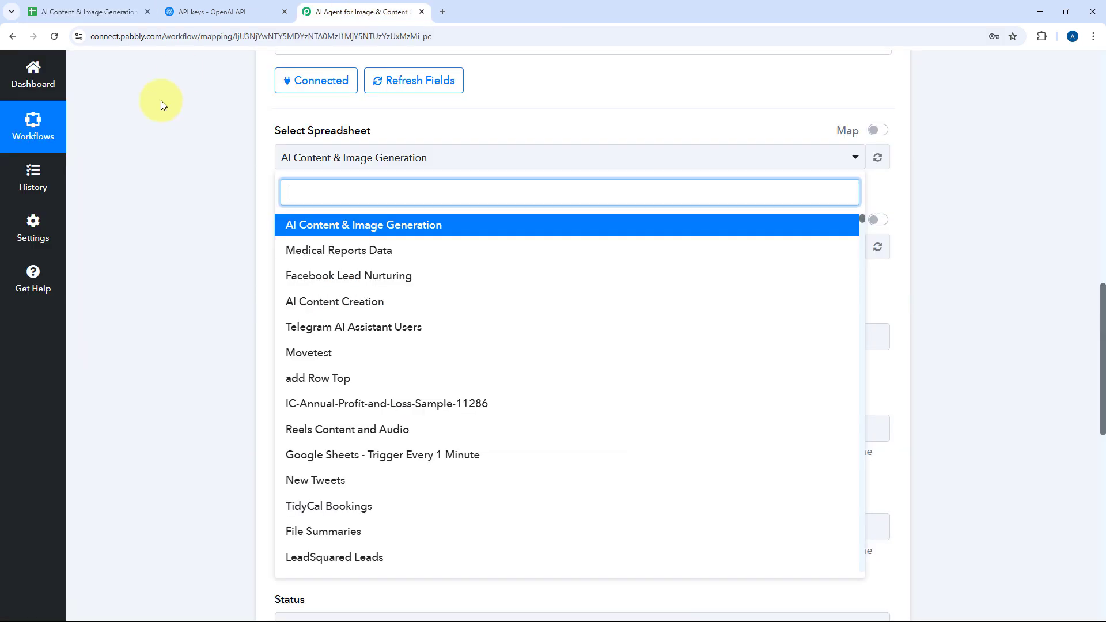
{"action": "left_click", "coordinate": [321, 225]}
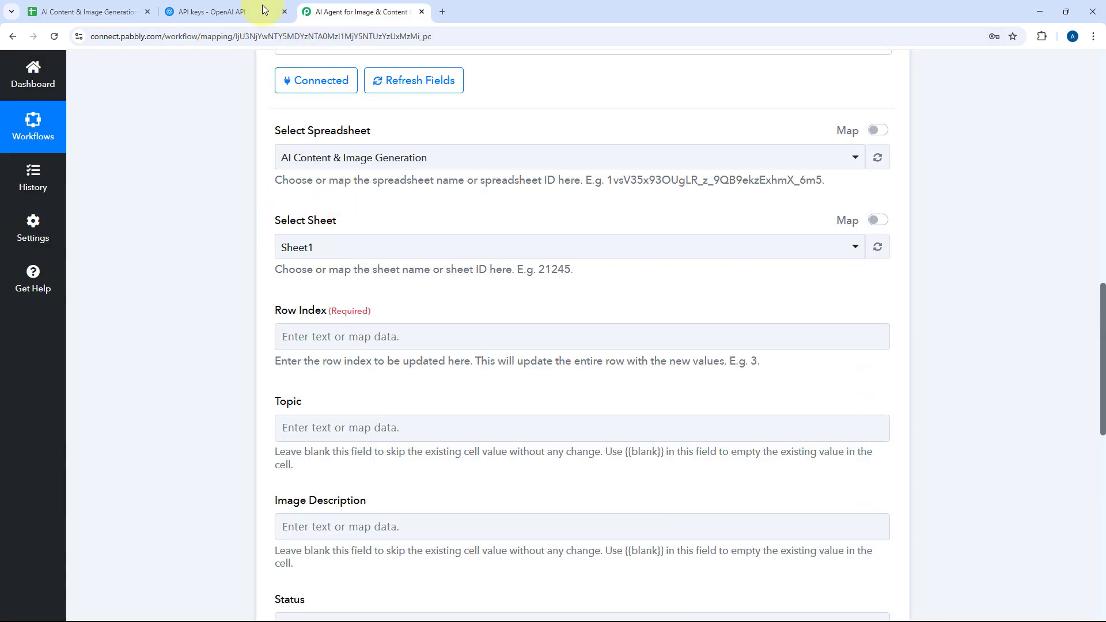
Check which sheet holds the topics in Google Sheets and select Sheet2 for the Update Row action.
{"action": "left_click", "coordinate": [87, 11]}
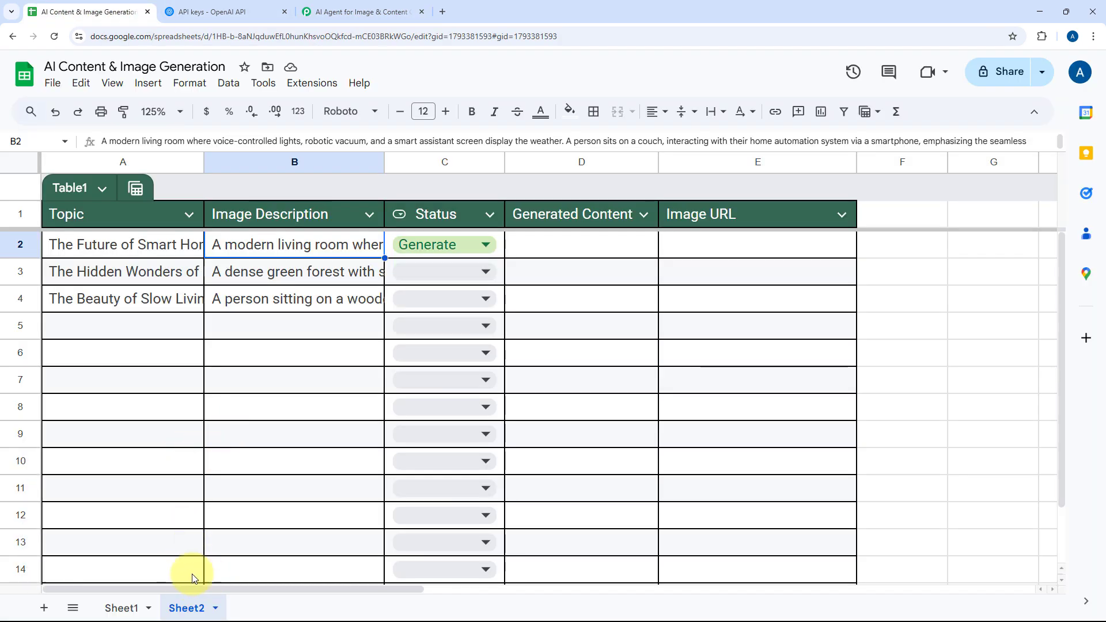
{"action": "left_click", "coordinate": [353, 12]}
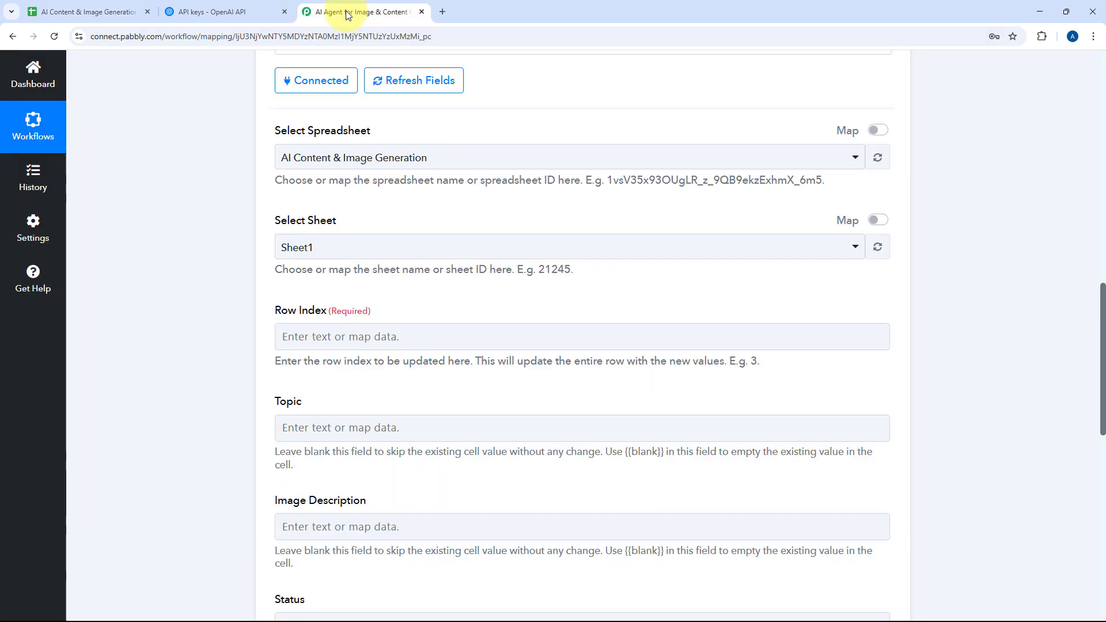
{"action": "left_click", "coordinate": [348, 247]}
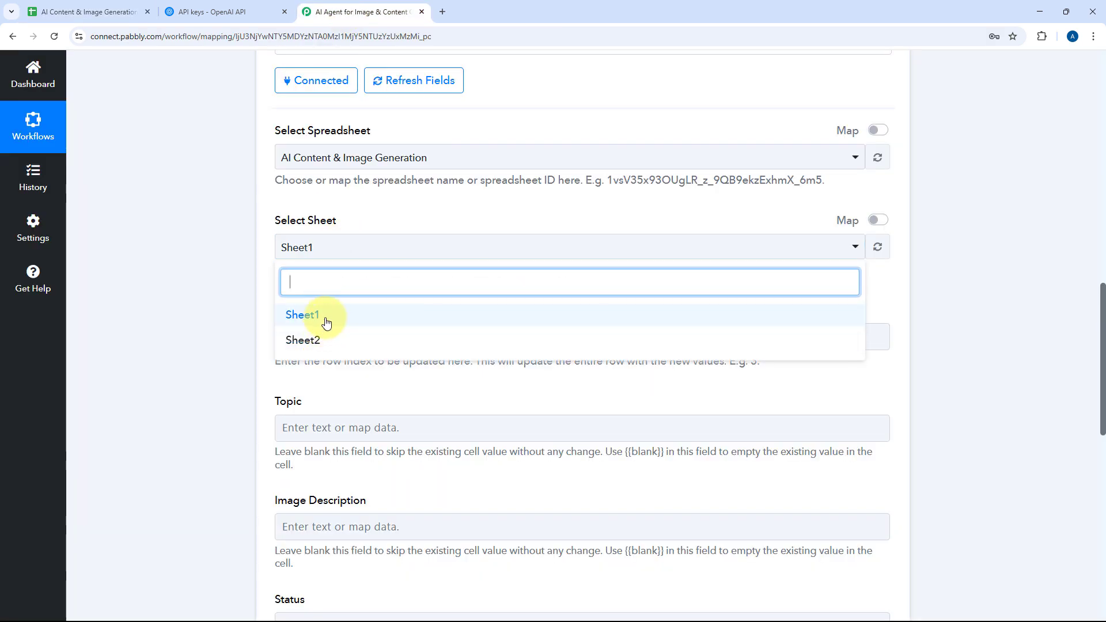
{"action": "left_click", "coordinate": [304, 341]}
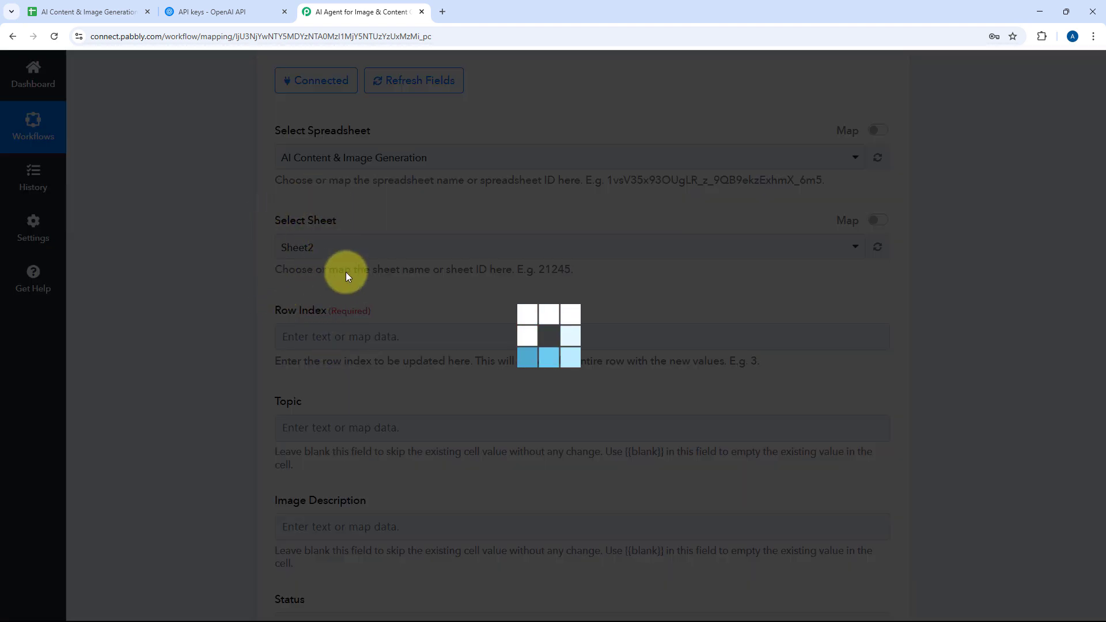
Review the Row Index field and the Google Sheet's rows, and locate the RowIndex value in the trigger step's captured response.
{"action": "scroll", "coordinate": [252, 233], "scroll_direction": "down", "scroll_amount": 2}
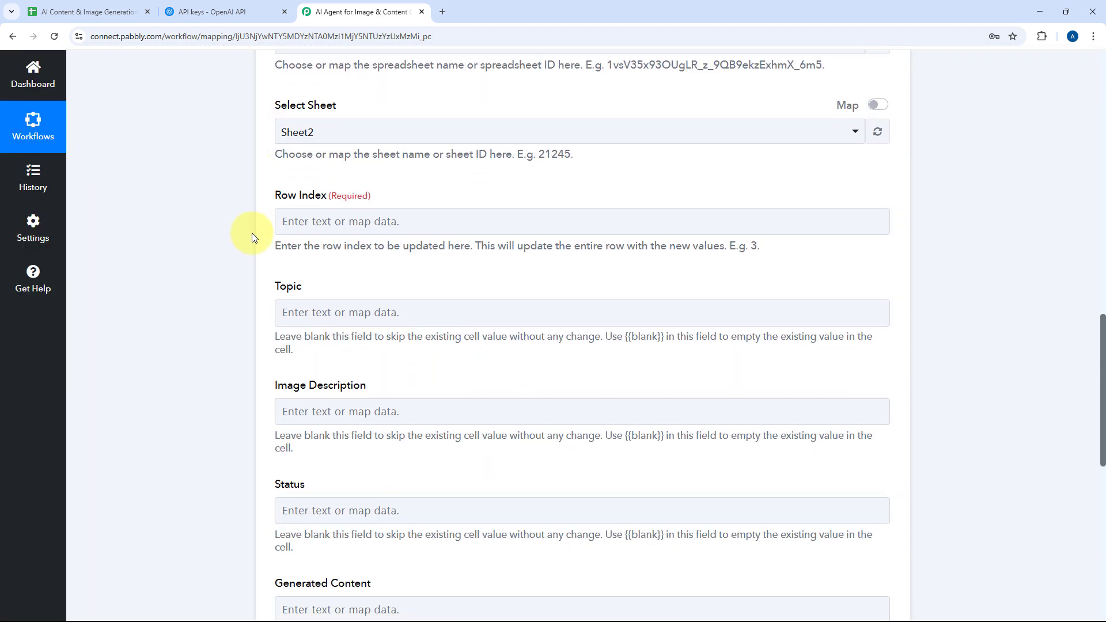
{"action": "left_click", "coordinate": [343, 205]}
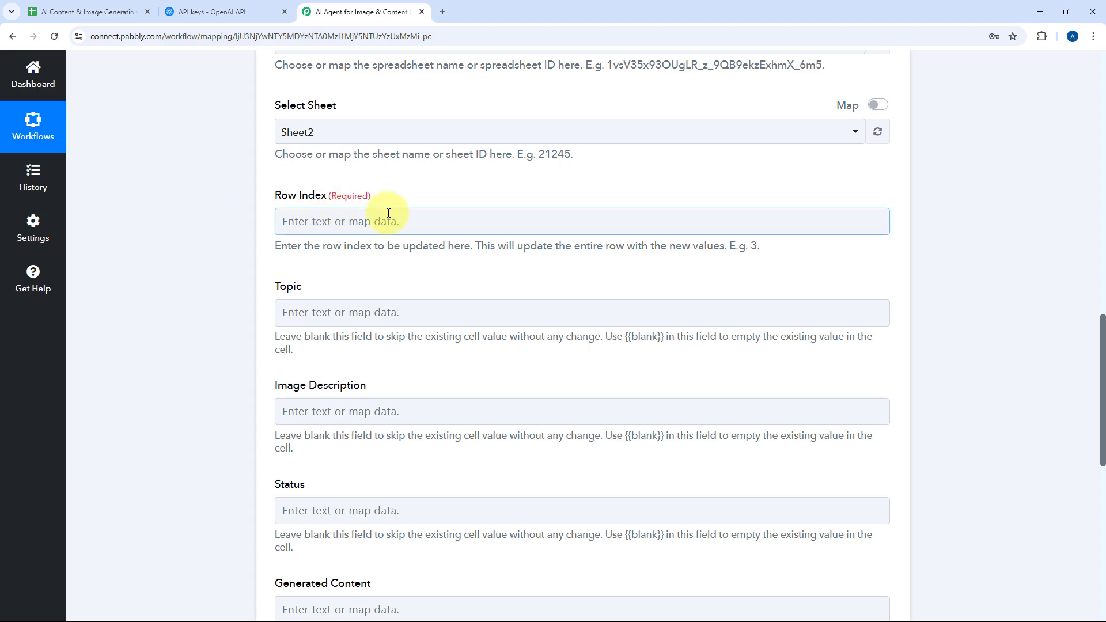
{"action": "left_click", "coordinate": [40, 11]}
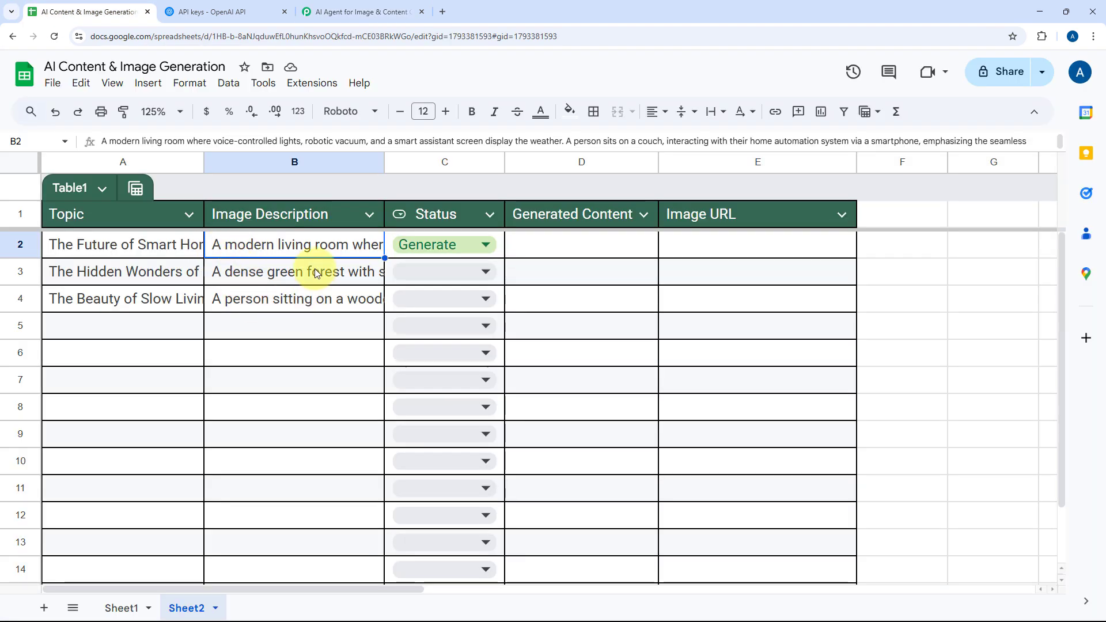
{"action": "left_click", "coordinate": [322, 3]}
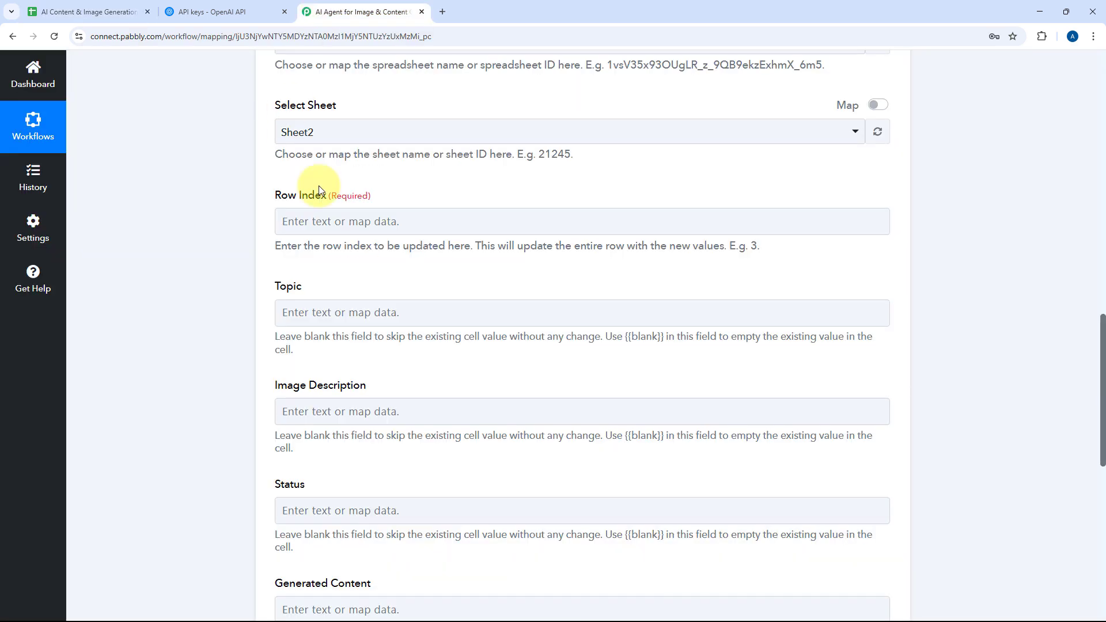
{"action": "scroll", "coordinate": [380, 202], "scroll_direction": "up", "scroll_amount": 15}
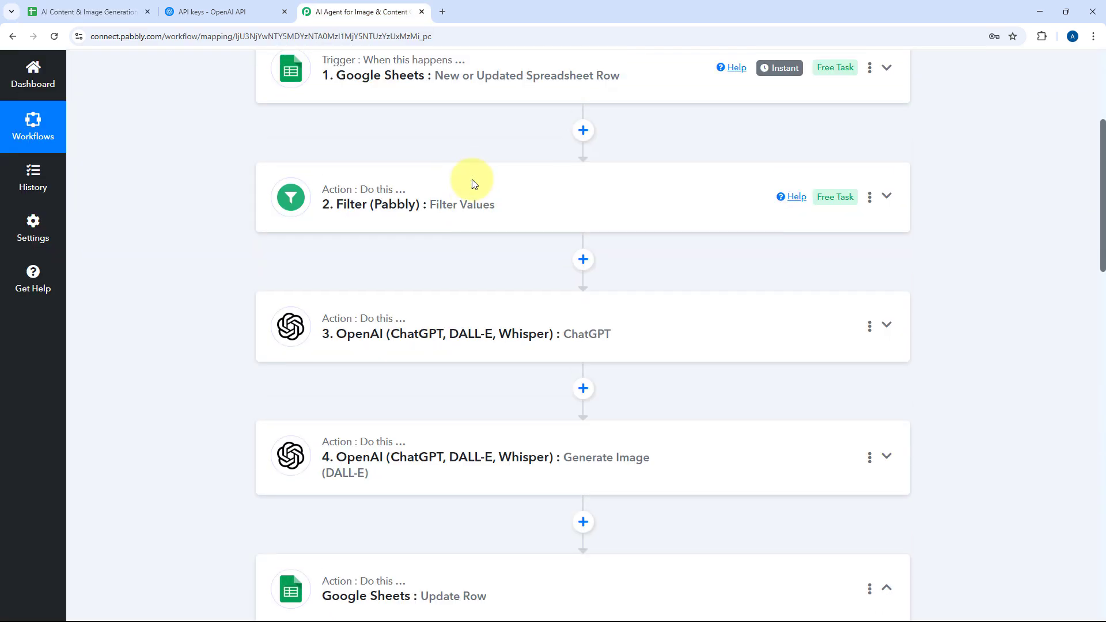
{"action": "left_click", "coordinate": [470, 186]}
{"action": "scroll", "coordinate": [202, 275], "scroll_direction": "down", "scroll_amount": 5}
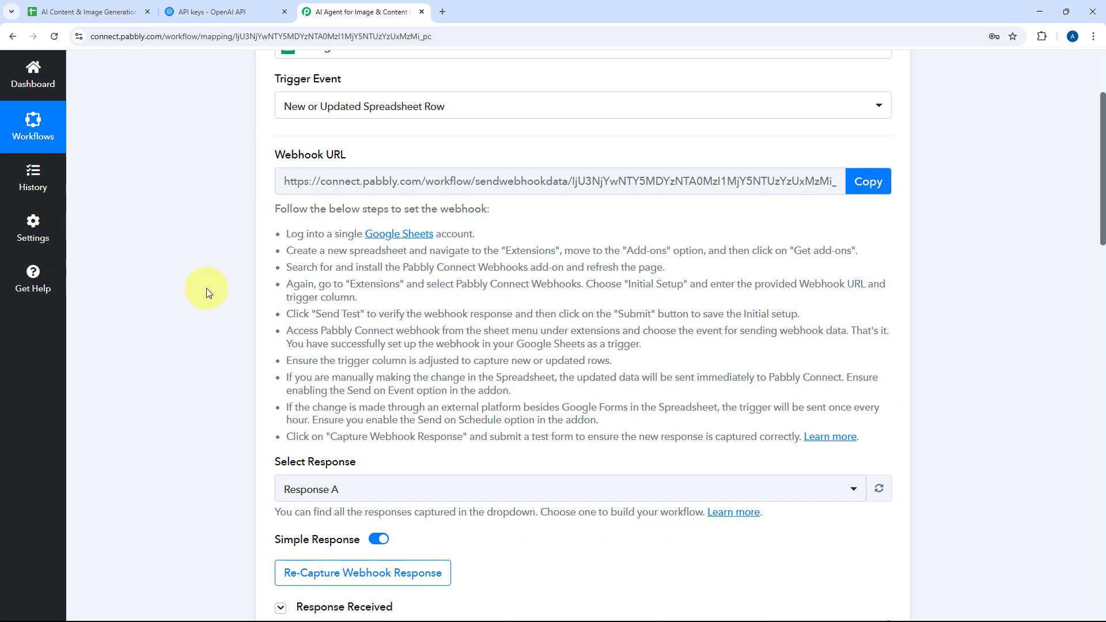
{"action": "left_click", "coordinate": [121, 4]}
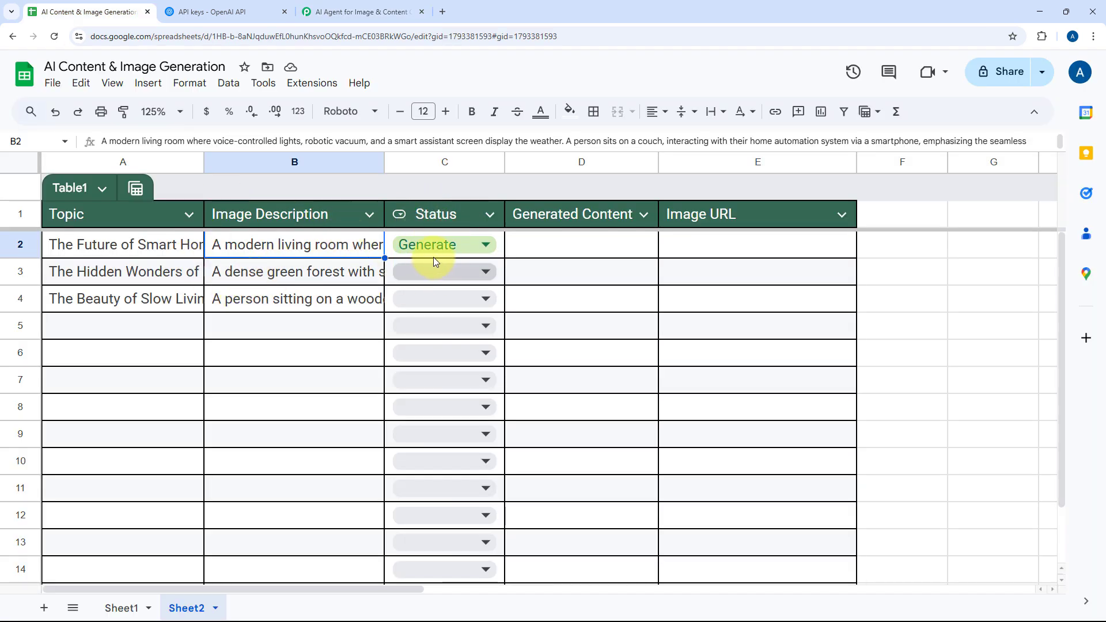
{"action": "left_click", "coordinate": [407, 12]}
{"action": "scroll", "coordinate": [211, 334], "scroll_direction": "down", "scroll_amount": 9}
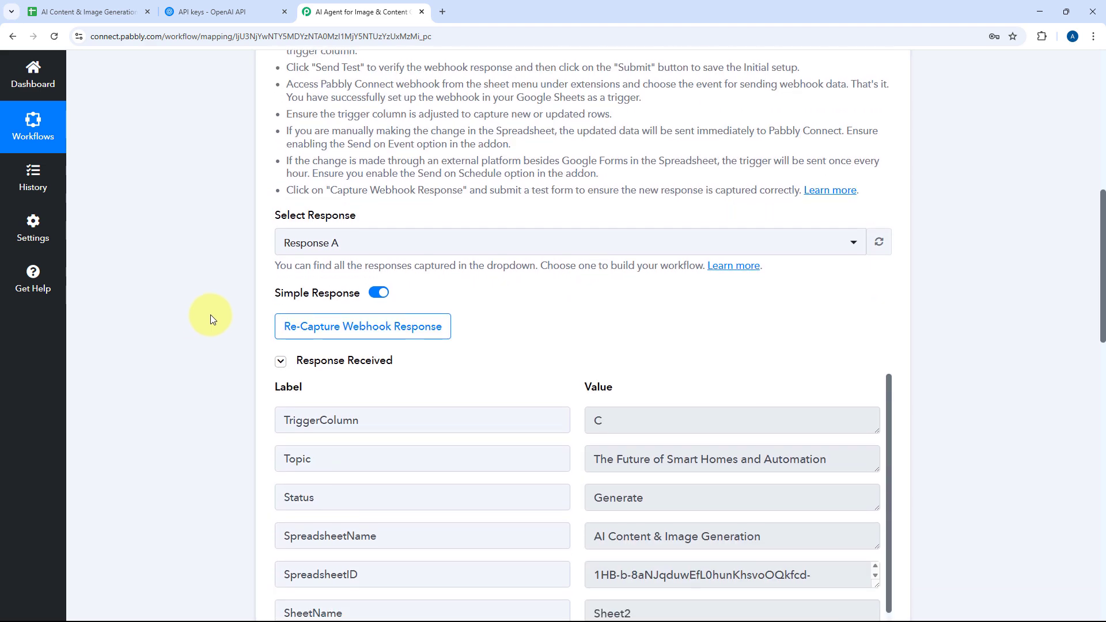
{"action": "scroll", "coordinate": [563, 291], "scroll_direction": "down", "scroll_amount": 3}
{"action": "left_click_drag", "start_coordinate": [618, 242], "coordinate": [586, 242]}
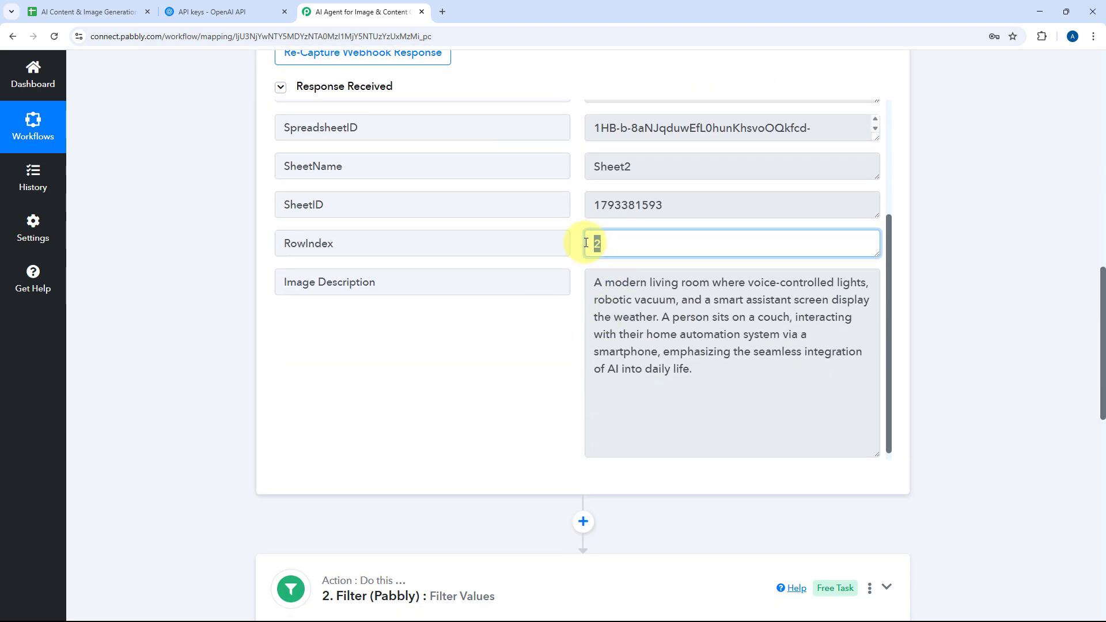
Map the Update Row action's Row Index field to the RowIndex value from the Google Sheets trigger step.
{"action": "left_click", "coordinate": [579, 239]}
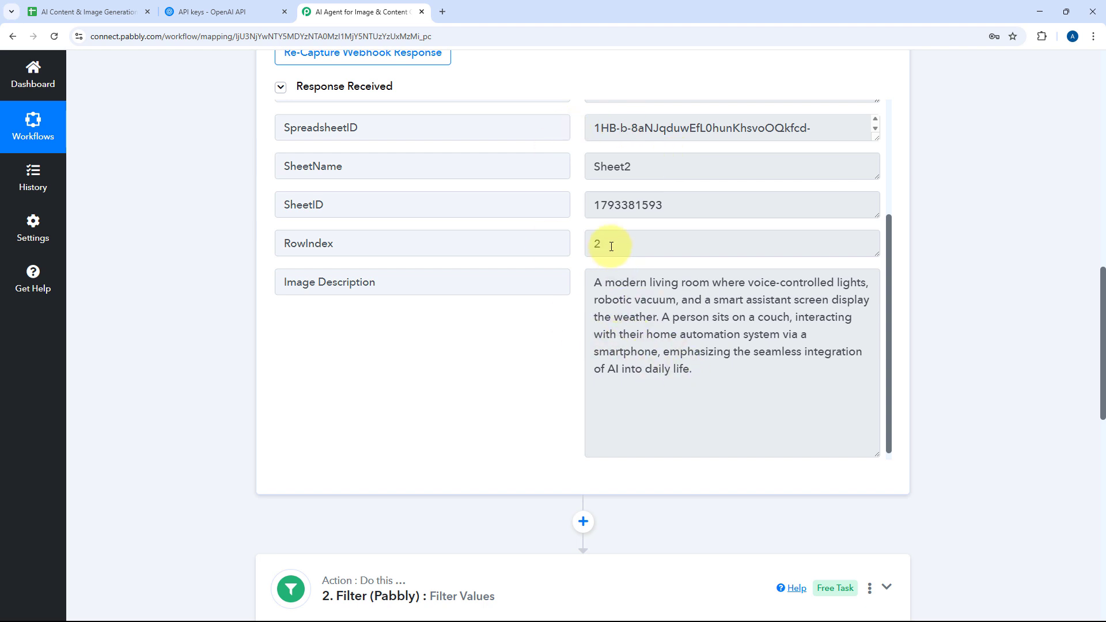
{"action": "left_click_drag", "start_coordinate": [611, 247], "coordinate": [572, 246]}
{"action": "left_click", "coordinate": [575, 247]}
{"action": "scroll", "coordinate": [193, 316], "scroll_direction": "down", "scroll_amount": 11}
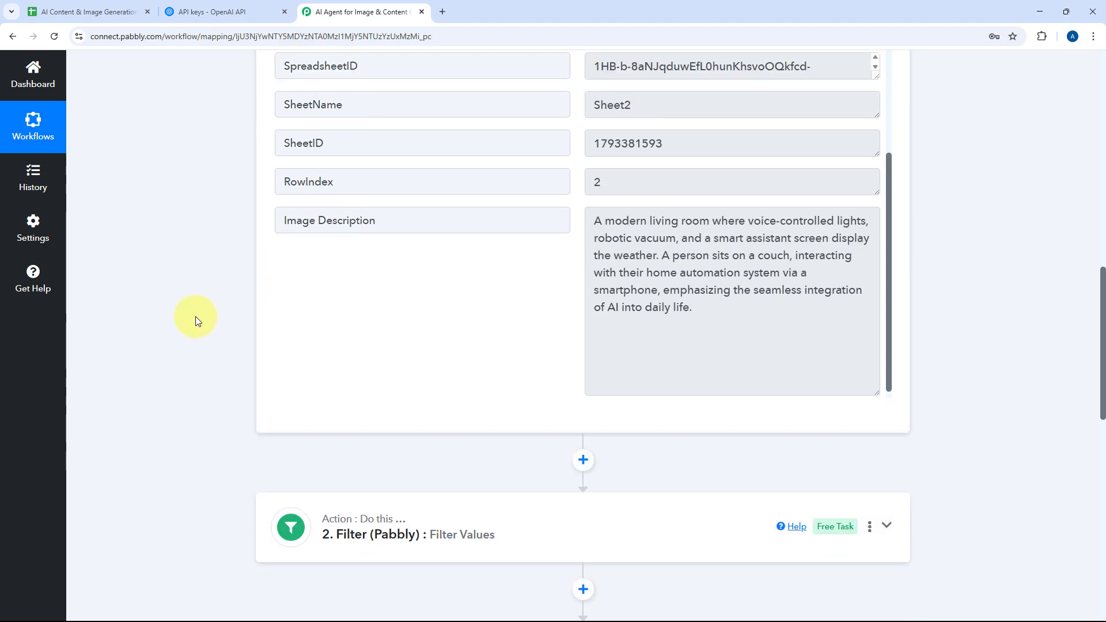
{"action": "left_click", "coordinate": [483, 348]}
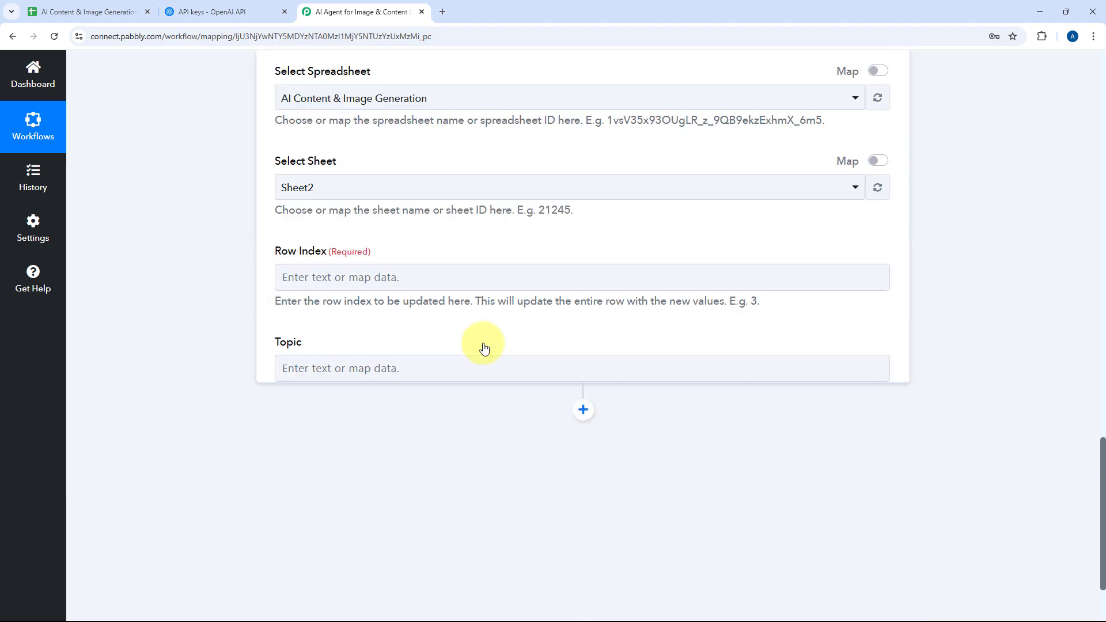
{"action": "scroll", "coordinate": [217, 327], "scroll_direction": "down", "scroll_amount": 7}
{"action": "scroll", "coordinate": [216, 326], "scroll_direction": "up", "scroll_amount": 14}
{"action": "scroll", "coordinate": [216, 327], "scroll_direction": "down", "scroll_amount": 6}
{"action": "left_click", "coordinate": [328, 375]}
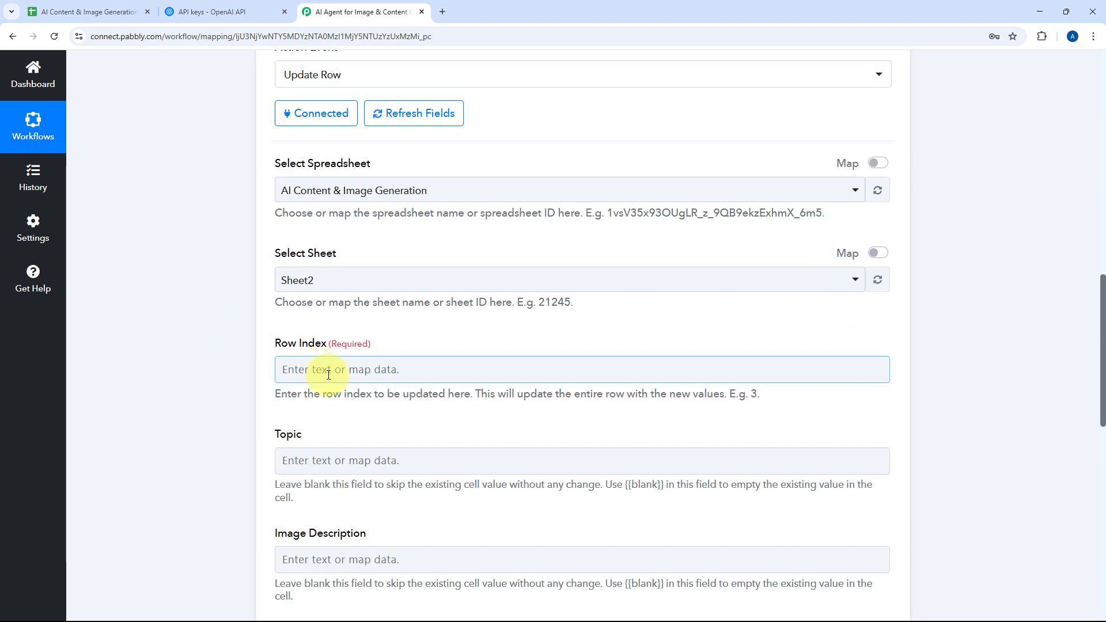
{"action": "scroll", "coordinate": [346, 328], "scroll_direction": "down", "scroll_amount": 3}
{"action": "left_click", "coordinate": [368, 321]}
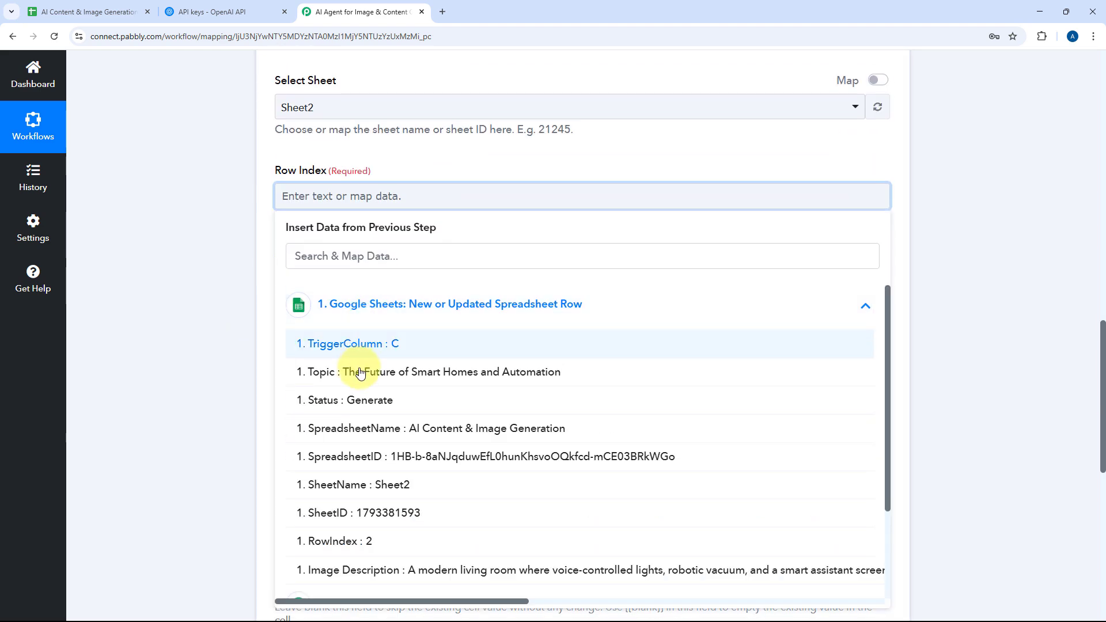
{"action": "scroll", "coordinate": [359, 432], "scroll_direction": "down", "scroll_amount": 1}
{"action": "left_click", "coordinate": [358, 483]}
{"action": "left_click", "coordinate": [208, 327]}
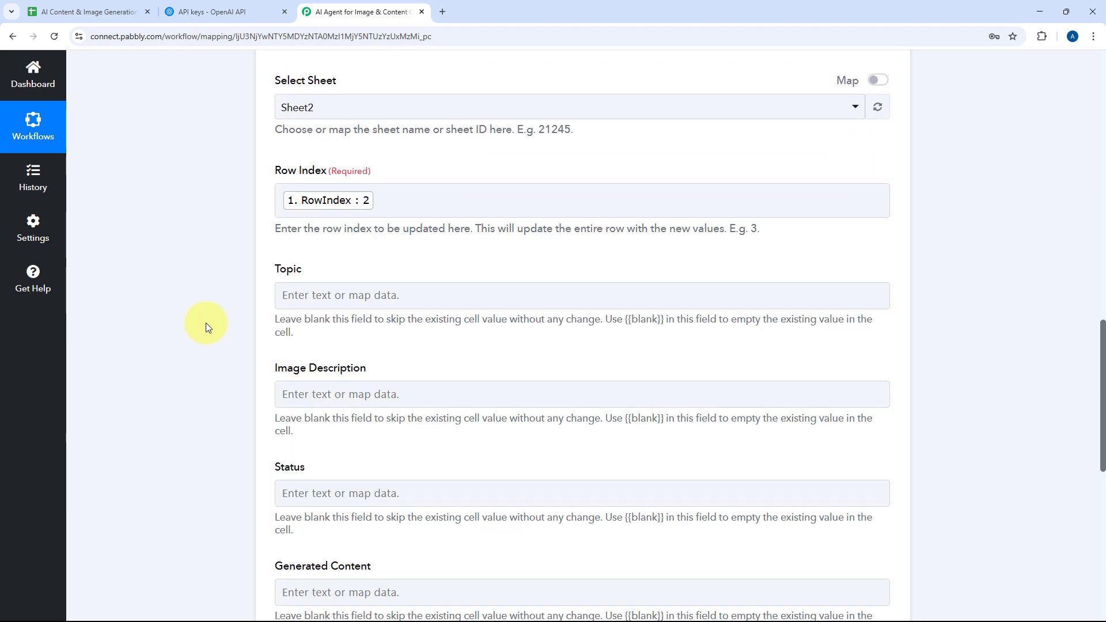
Check the remaining fields against the Google Sheet's columns and map Generated Content to the ChatGPT step's Choices 0 Message Content.
{"action": "scroll", "coordinate": [208, 327], "scroll_direction": "down", "scroll_amount": 2}
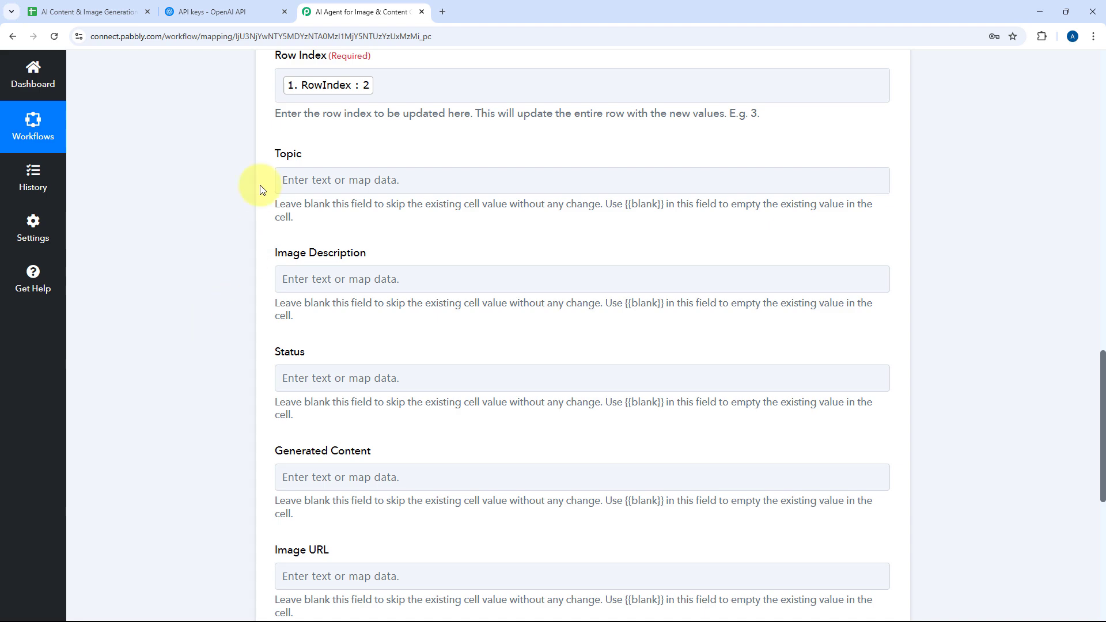
{"action": "scroll", "coordinate": [337, 340], "scroll_direction": "down", "scroll_amount": 1}
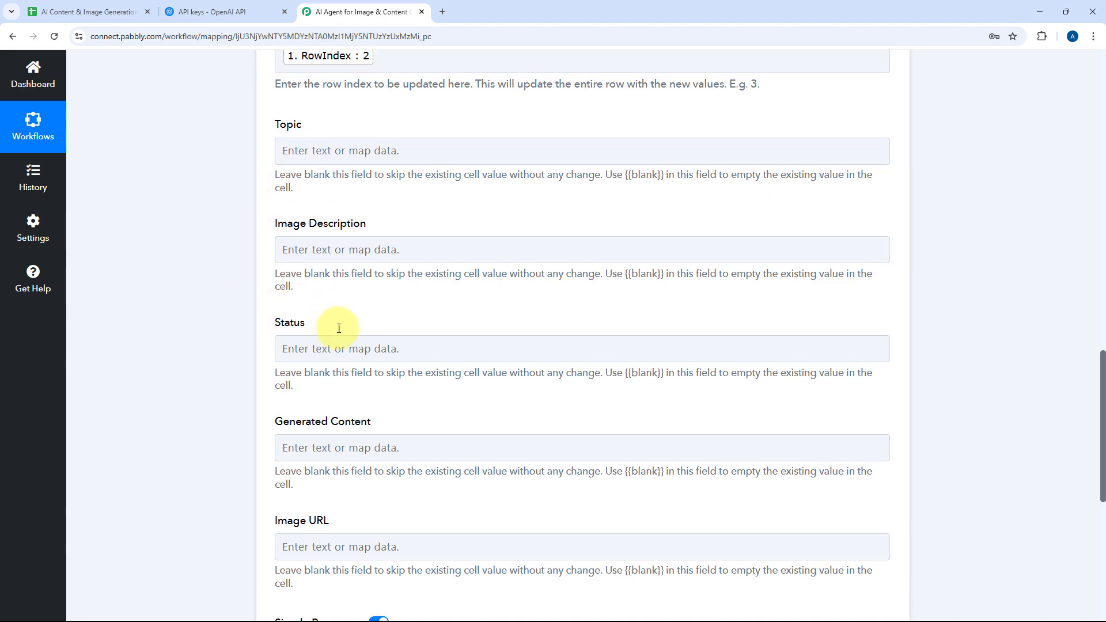
{"action": "scroll", "coordinate": [339, 329], "scroll_direction": "down", "scroll_amount": 1}
{"action": "left_click", "coordinate": [100, 13]}
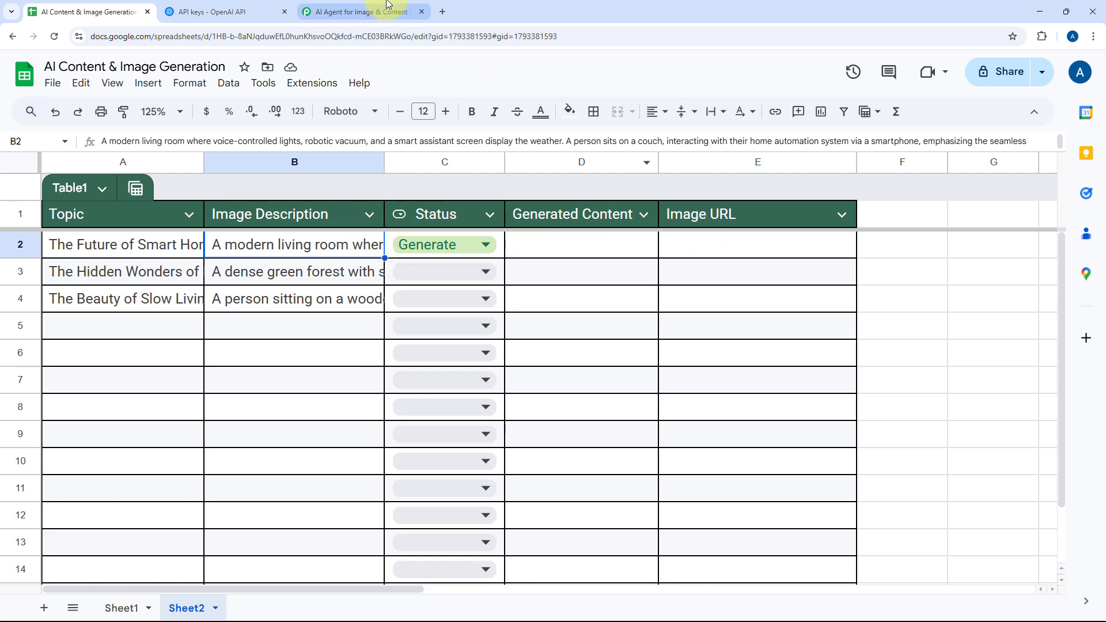
{"action": "left_click", "coordinate": [375, 13]}
{"action": "scroll", "coordinate": [214, 270], "scroll_direction": "down", "scroll_amount": 3}
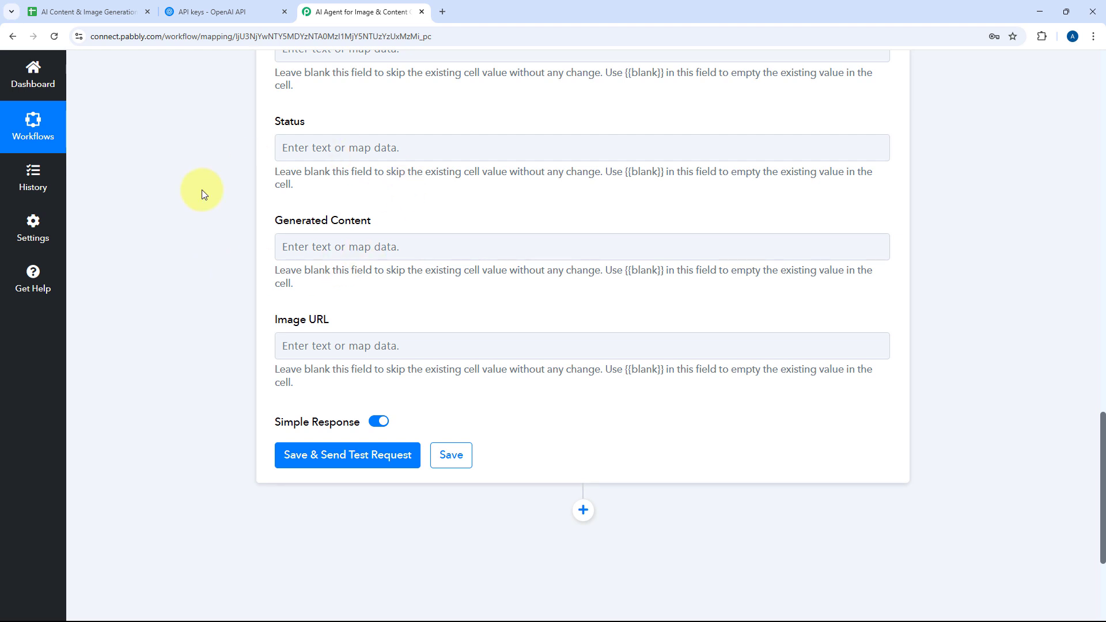
{"action": "left_click", "coordinate": [307, 254]}
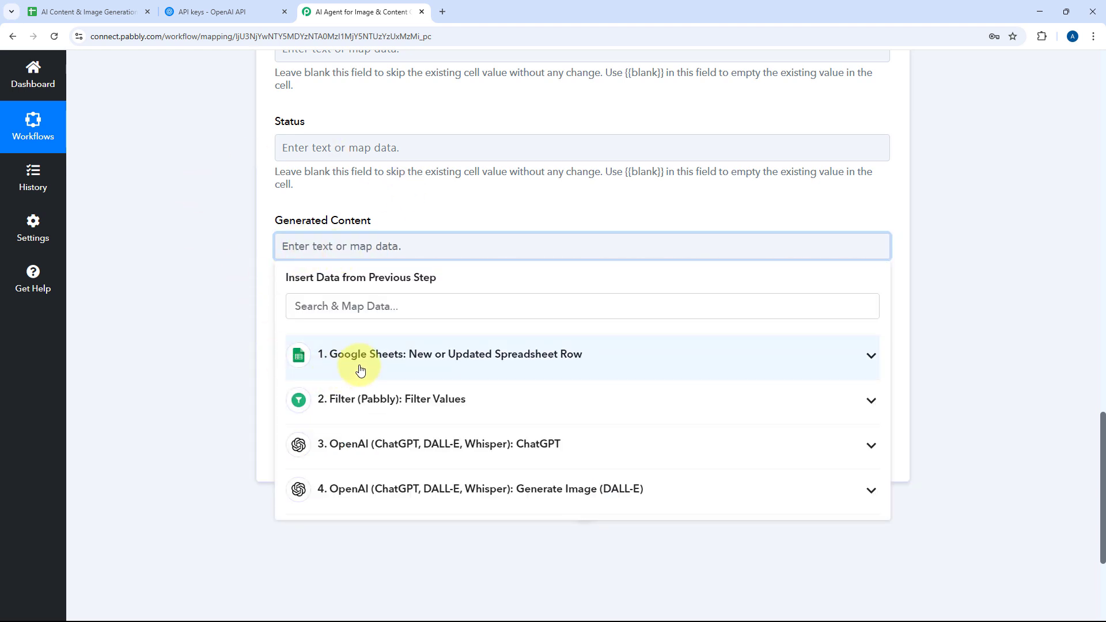
{"action": "left_click", "coordinate": [395, 449]}
{"action": "scroll", "coordinate": [398, 460], "scroll_direction": "down", "scroll_amount": 3}
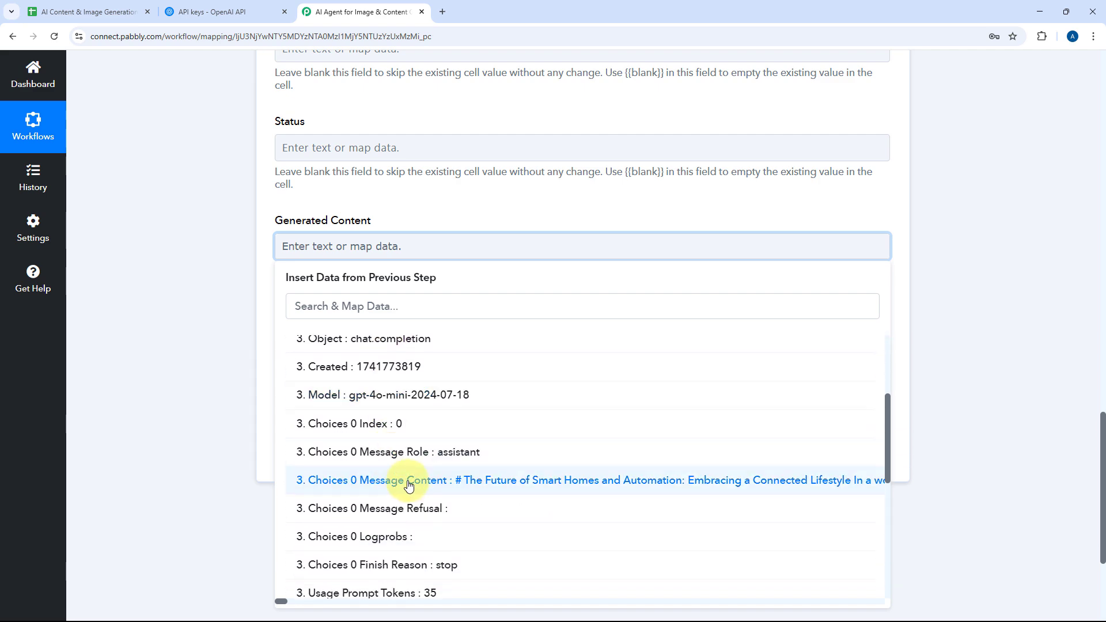
{"action": "left_click", "coordinate": [409, 481]}
Map the Image URL field to Data 0 Url from the Generate Image (DALL-E) step.
{"action": "scroll", "coordinate": [240, 313], "scroll_direction": "down", "scroll_amount": 3}
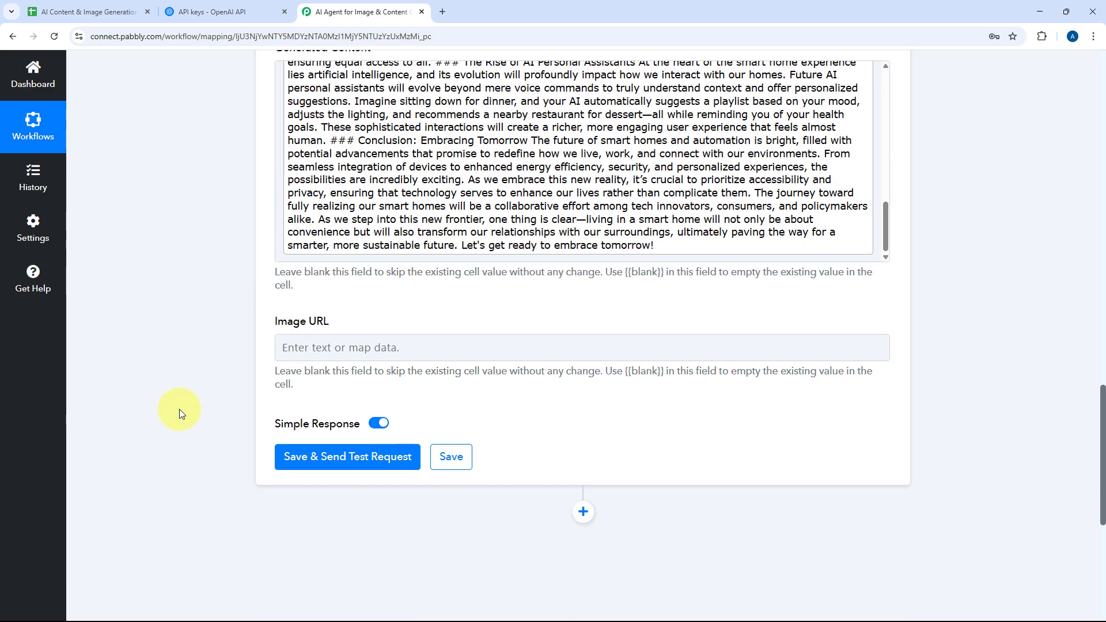
{"action": "left_click", "coordinate": [354, 346]}
{"action": "scroll", "coordinate": [348, 336], "scroll_direction": "down", "scroll_amount": 3}
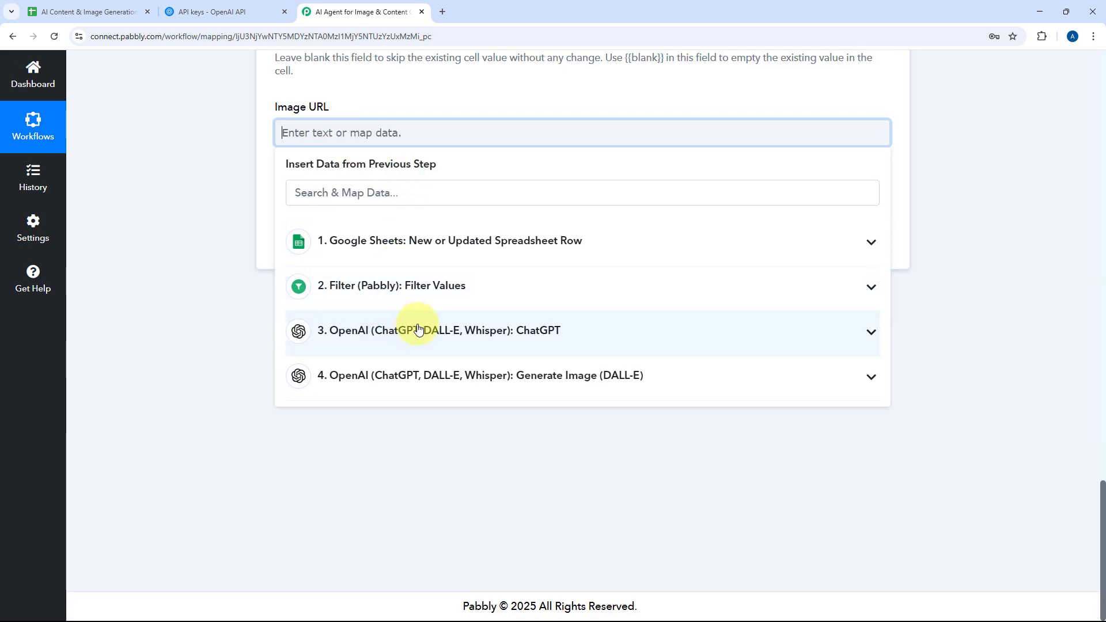
{"action": "left_click", "coordinate": [448, 377]}
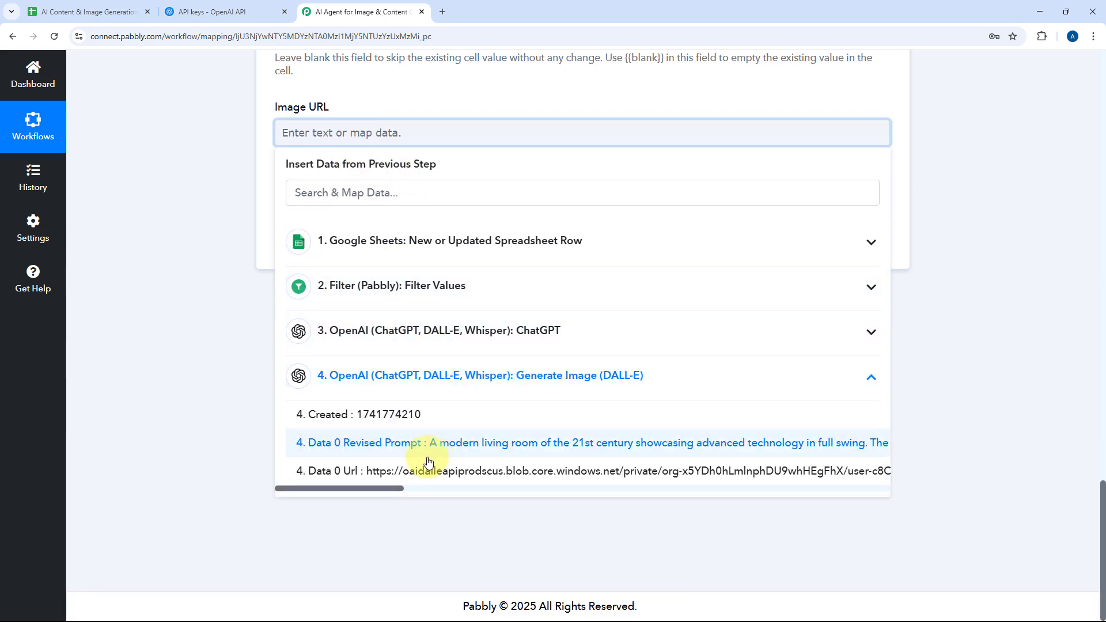
{"action": "left_click", "coordinate": [425, 538]}
{"action": "left_click", "coordinate": [236, 253]}
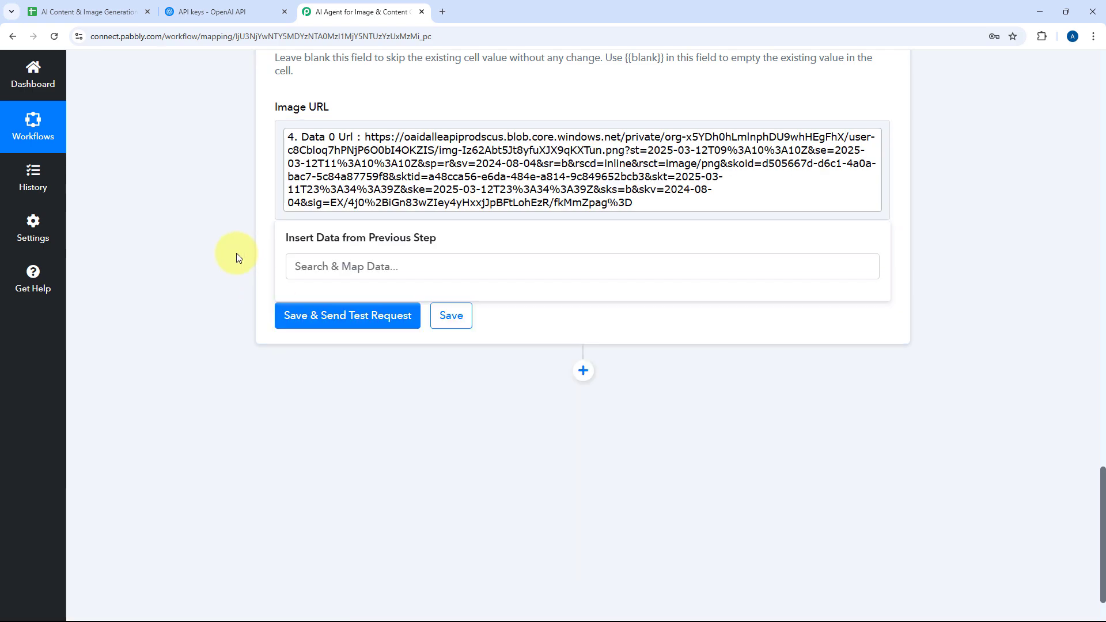
Review the Update Row field mappings against the Google Sheet's columns, including the blank Topic, Image Description and Status fields.
{"action": "scroll", "coordinate": [249, 281], "scroll_direction": "up", "scroll_amount": 10}
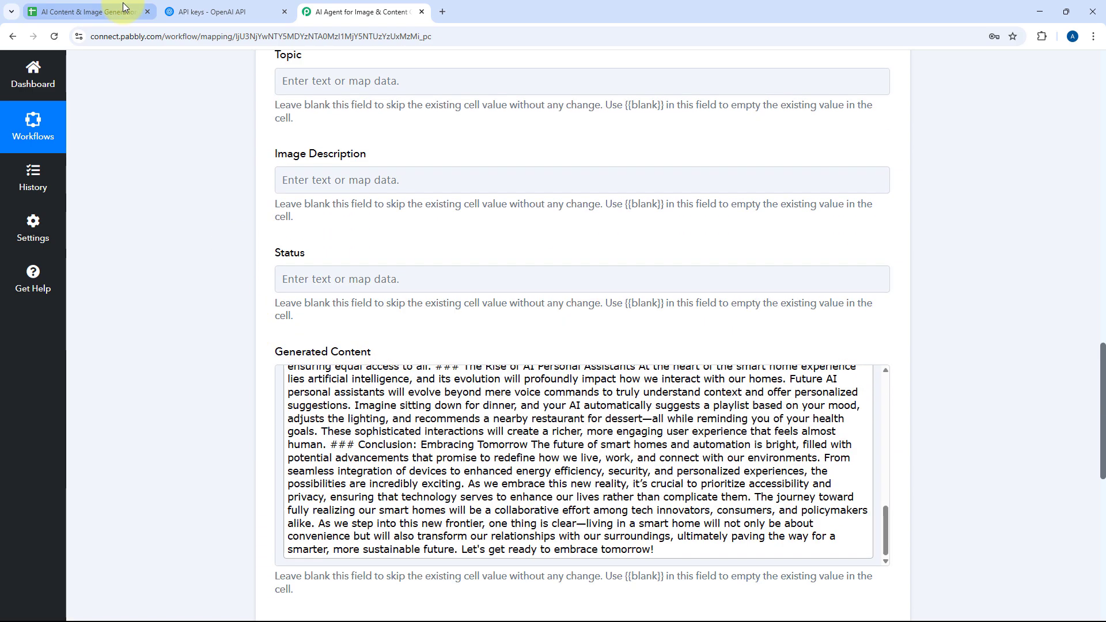
{"action": "left_click", "coordinate": [122, 7]}
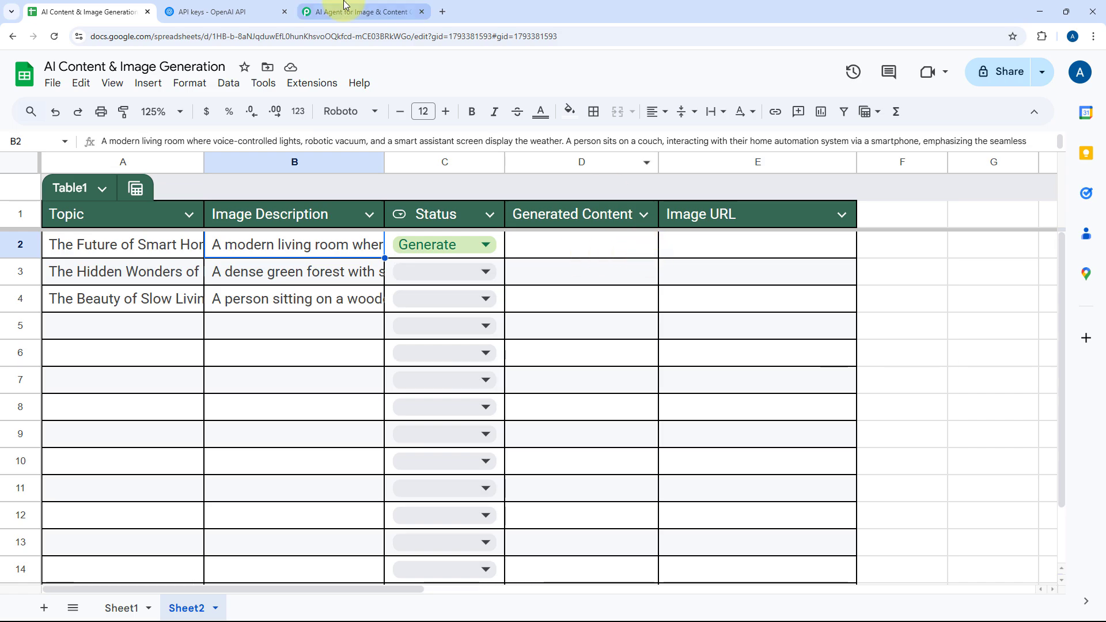
{"action": "left_click", "coordinate": [369, 12]}
{"action": "scroll", "coordinate": [172, 288], "scroll_direction": "up", "scroll_amount": 4}
{"action": "scroll", "coordinate": [195, 277], "scroll_direction": "down", "scroll_amount": 2}
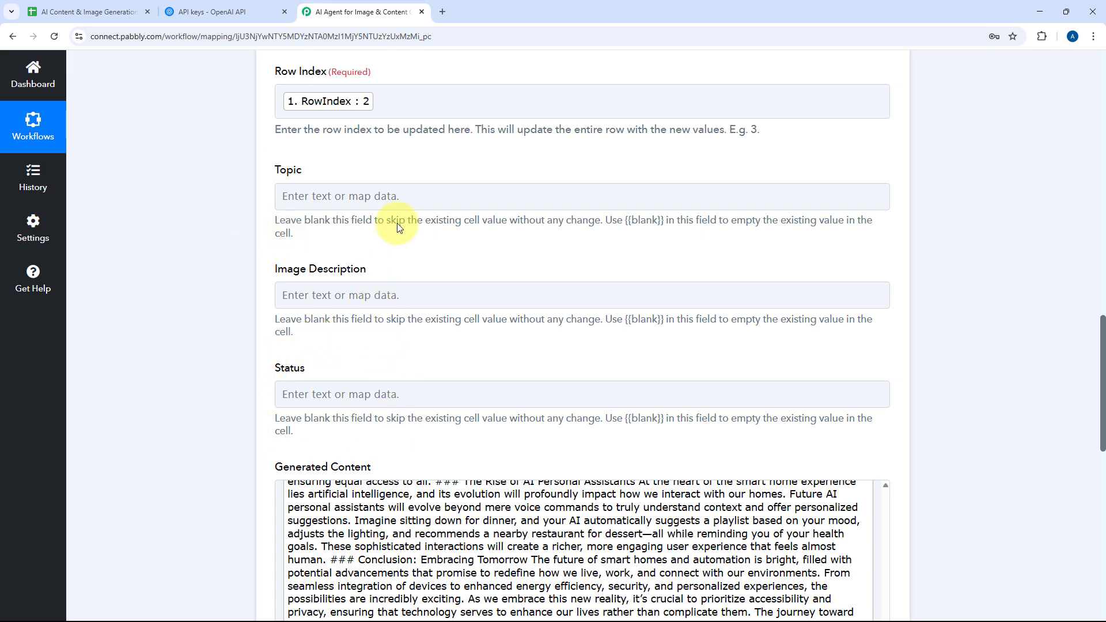
{"action": "scroll", "coordinate": [235, 208], "scroll_direction": "down", "scroll_amount": 5}
{"action": "scroll", "coordinate": [507, 280], "scroll_direction": "up", "scroll_amount": 3}
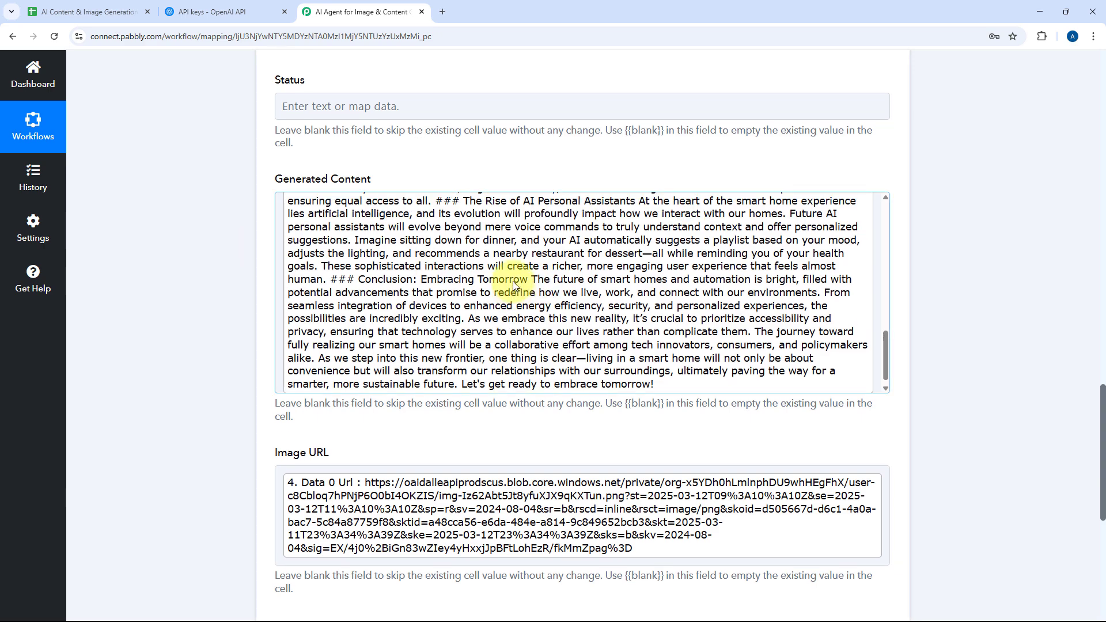
{"action": "scroll", "coordinate": [247, 291], "scroll_direction": "down", "scroll_amount": 4}
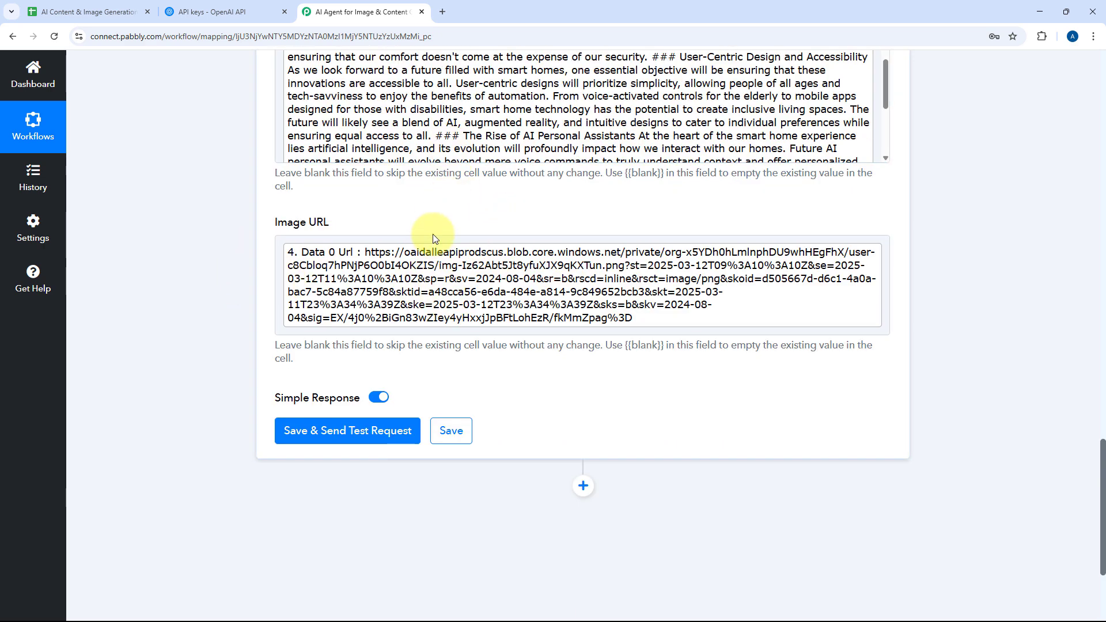
{"action": "scroll", "coordinate": [413, 216], "scroll_direction": "down", "scroll_amount": 2}
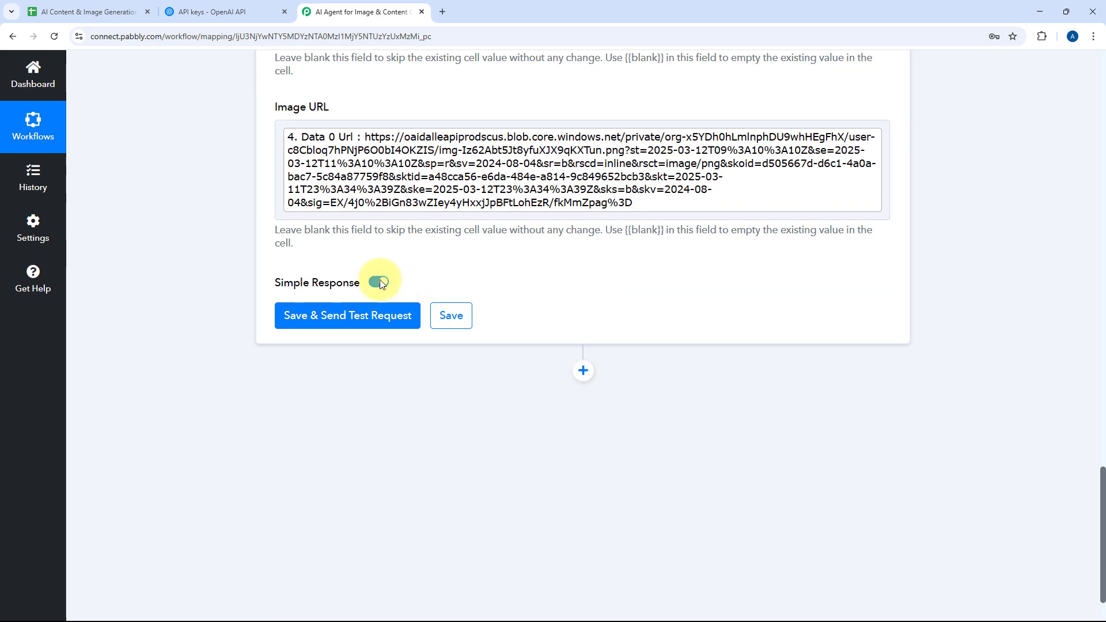
Save the Update Row action with a test request and review its spreadsheet, row index and content mappings.
{"action": "left_click", "coordinate": [358, 318]}
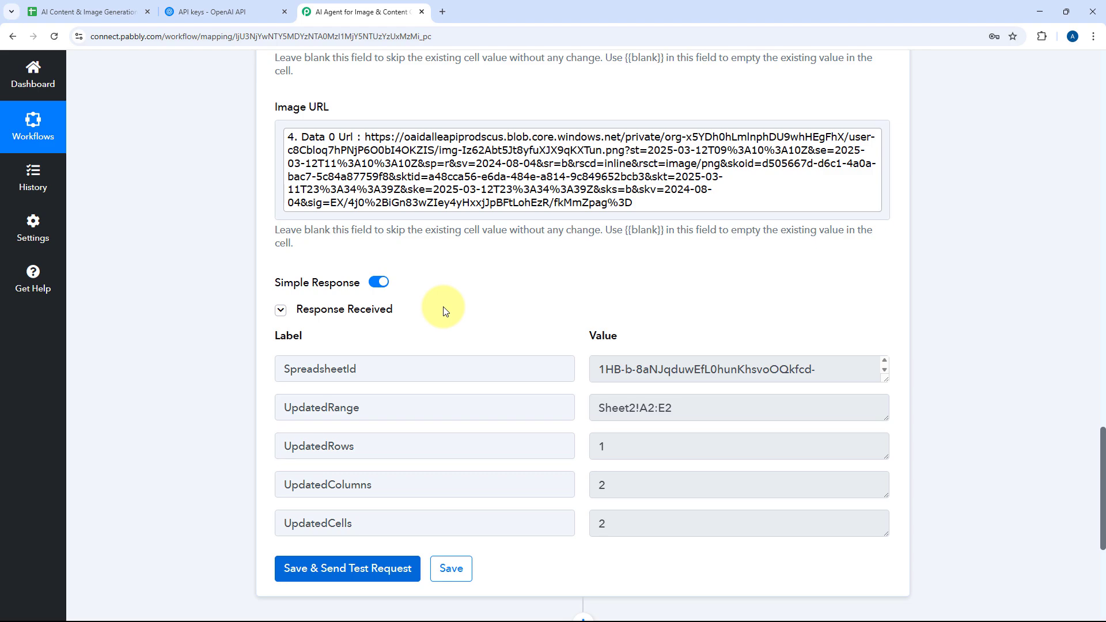
{"action": "scroll", "coordinate": [383, 306], "scroll_direction": "up", "scroll_amount": 10}
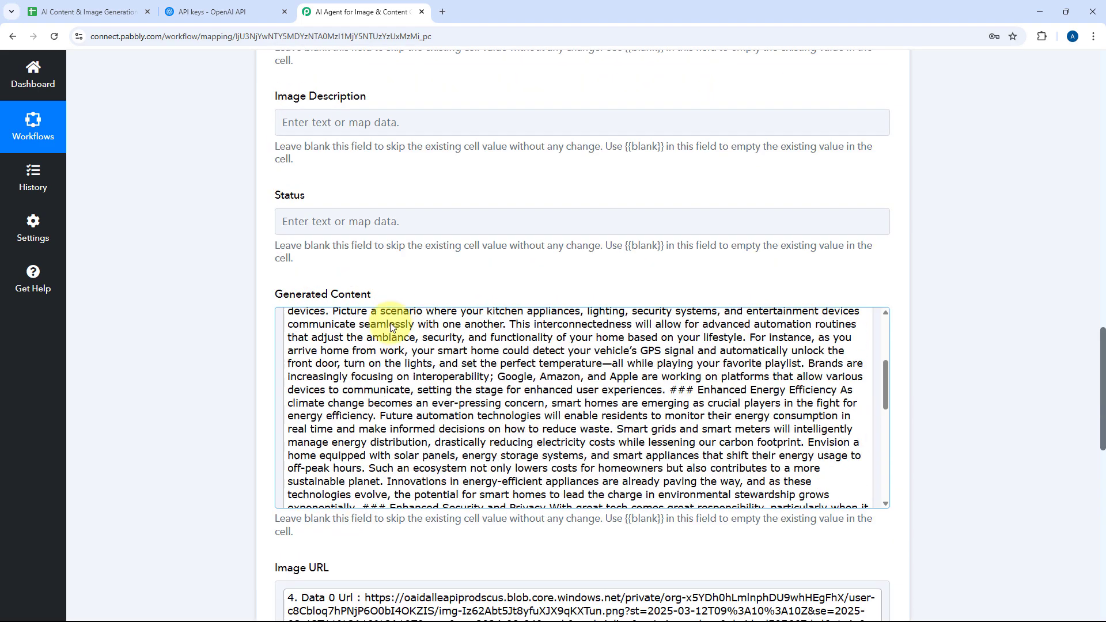
{"action": "scroll", "coordinate": [374, 256], "scroll_direction": "up", "scroll_amount": 5}
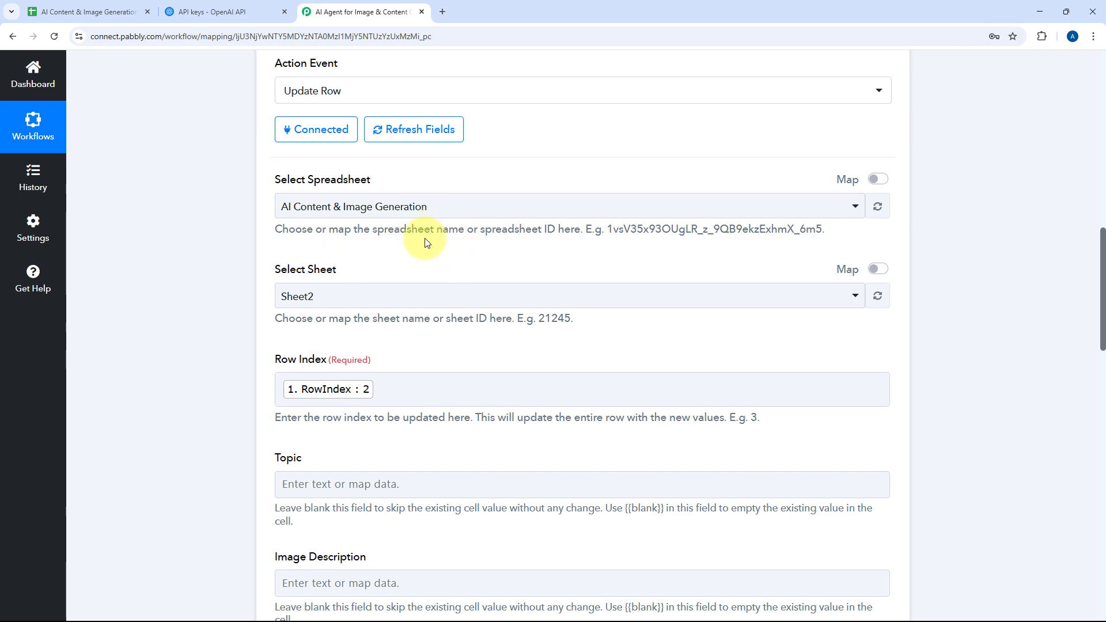
{"action": "scroll", "coordinate": [427, 265], "scroll_direction": "down", "scroll_amount": 3}
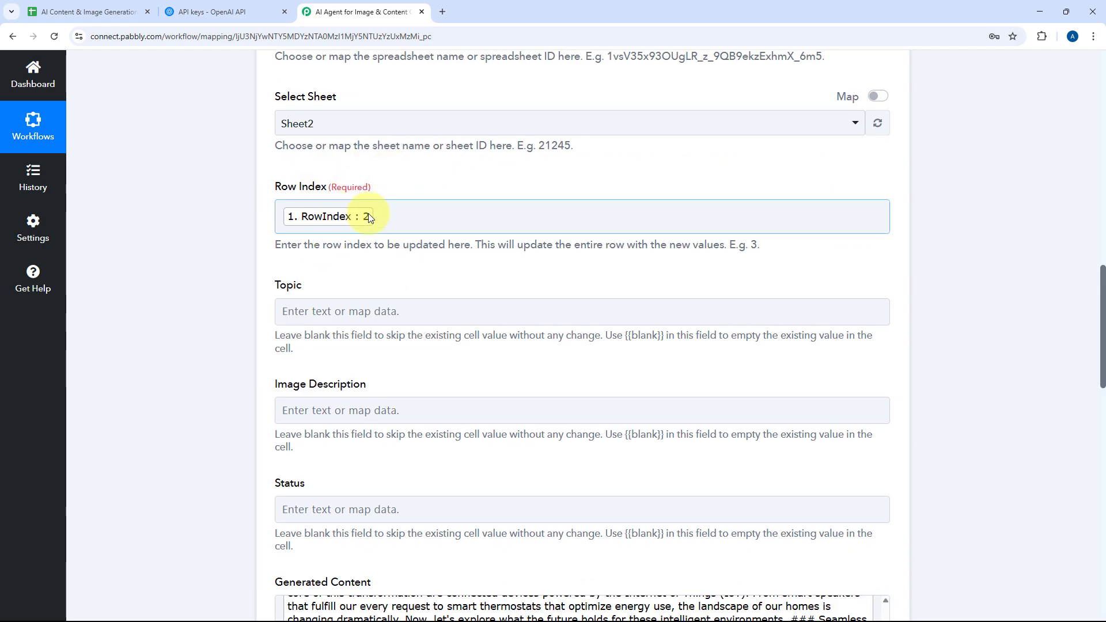
{"action": "scroll", "coordinate": [370, 217], "scroll_direction": "down", "scroll_amount": 6}
{"action": "scroll", "coordinate": [336, 242], "scroll_direction": "down", "scroll_amount": 1}
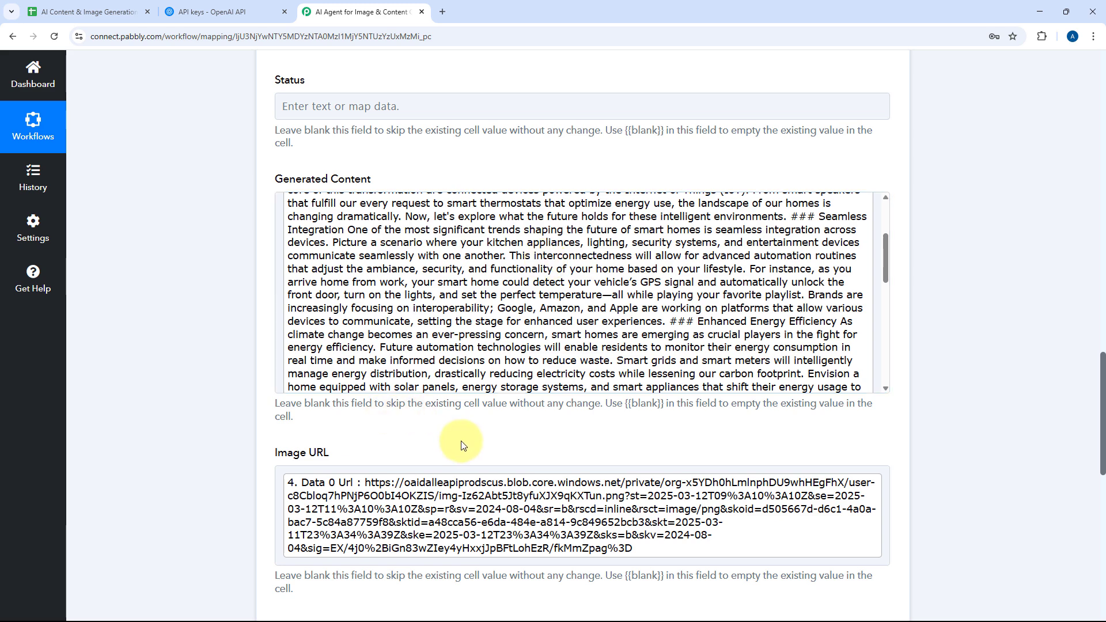
Open the Google Sheet and examine the topic and image description in row 2.
{"action": "left_click", "coordinate": [91, 12]}
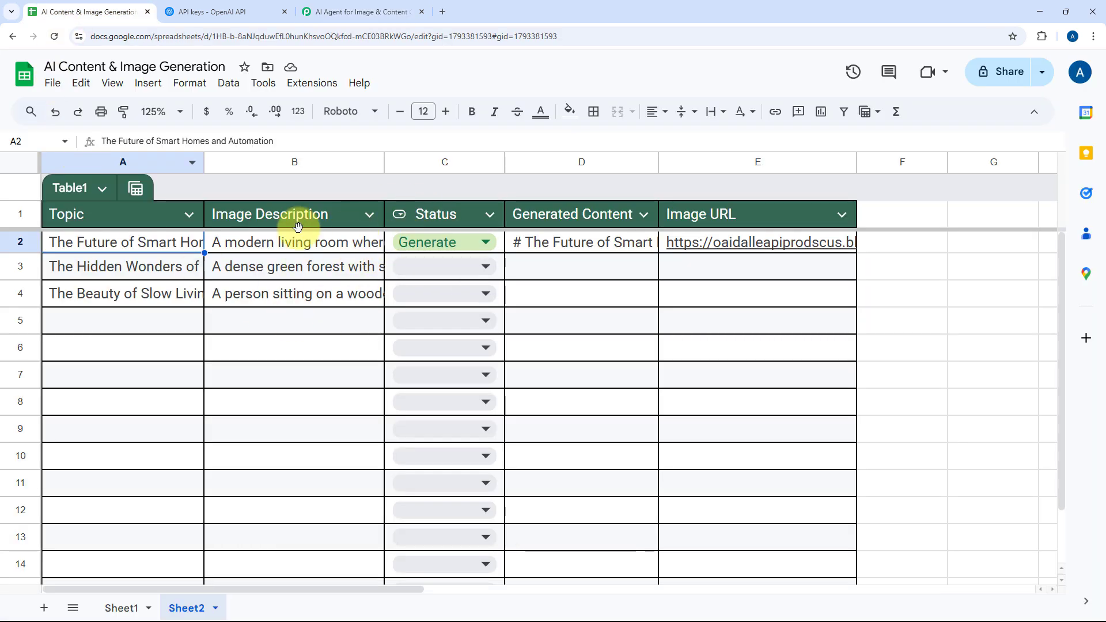
{"action": "triple_click", "coordinate": [164, 243]}
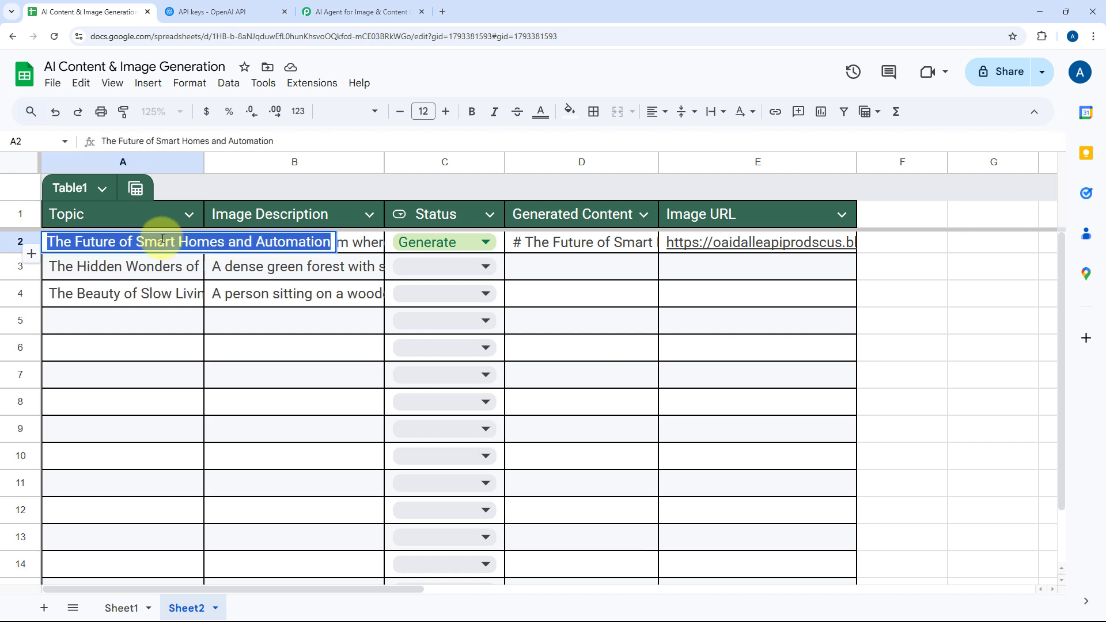
{"action": "left_click", "coordinate": [352, 245]}
{"action": "double_click", "coordinate": [352, 244]}
{"action": "left_click", "coordinate": [333, 224]}
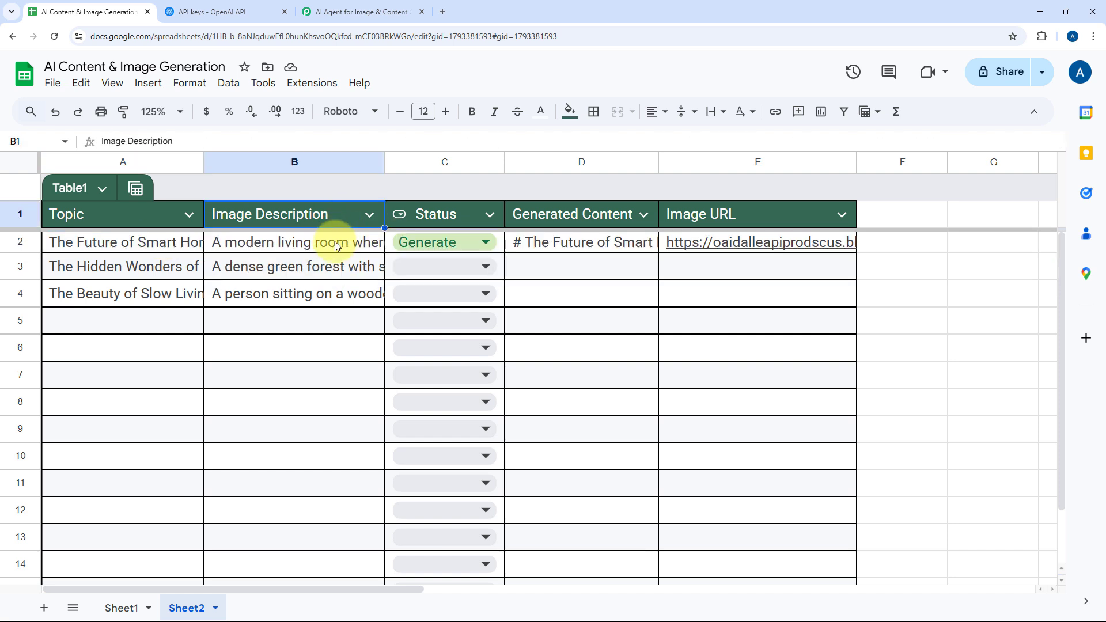
{"action": "left_click", "coordinate": [321, 246]}
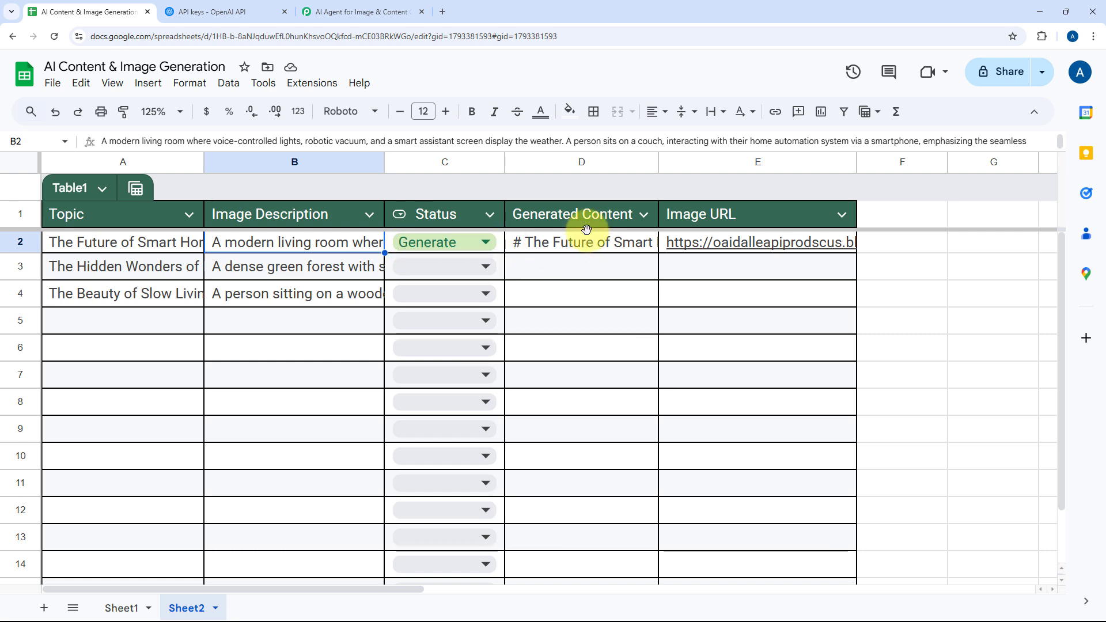
Read through the article in row 2's Generated Content cell and return to the row's topic.
{"action": "double_click", "coordinate": [597, 245]}
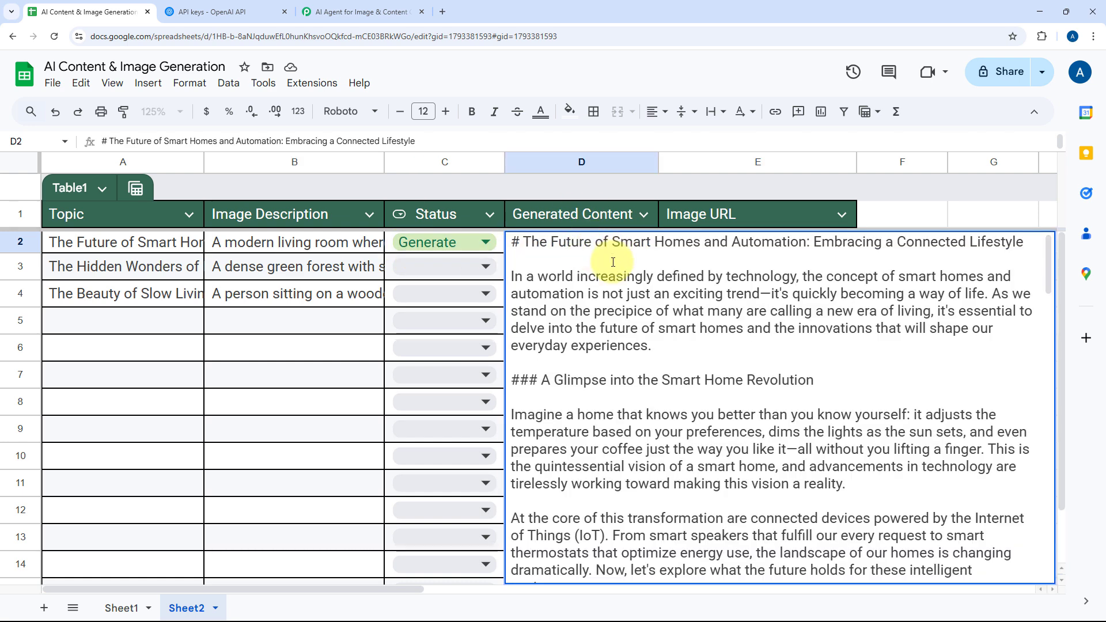
{"action": "scroll", "coordinate": [766, 314], "scroll_direction": "down", "scroll_amount": 10}
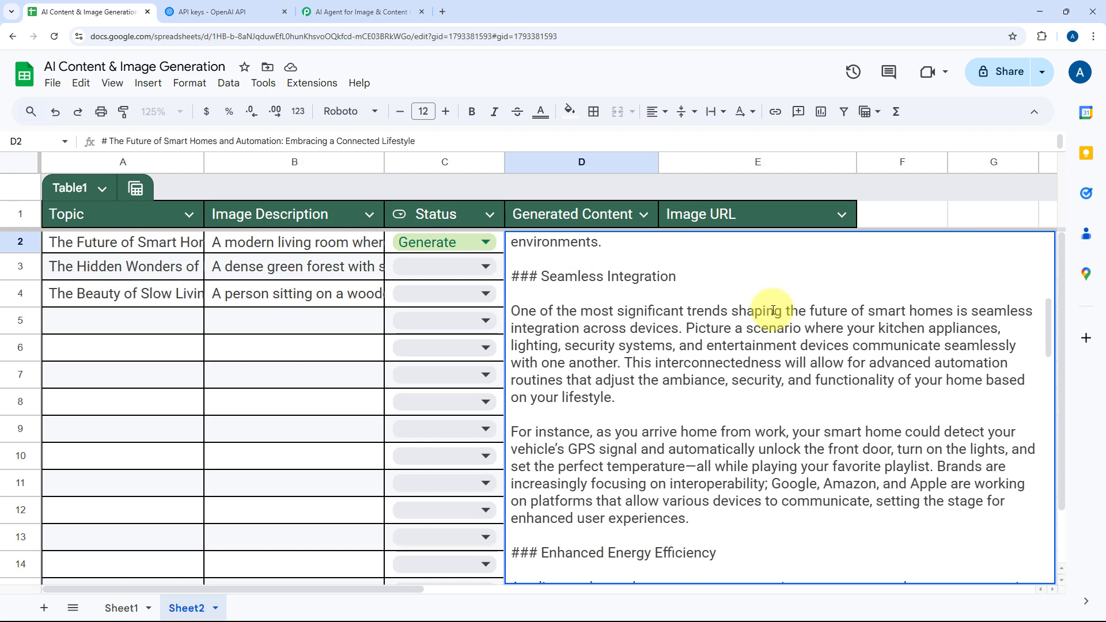
{"action": "scroll", "coordinate": [773, 310], "scroll_direction": "down", "scroll_amount": 12}
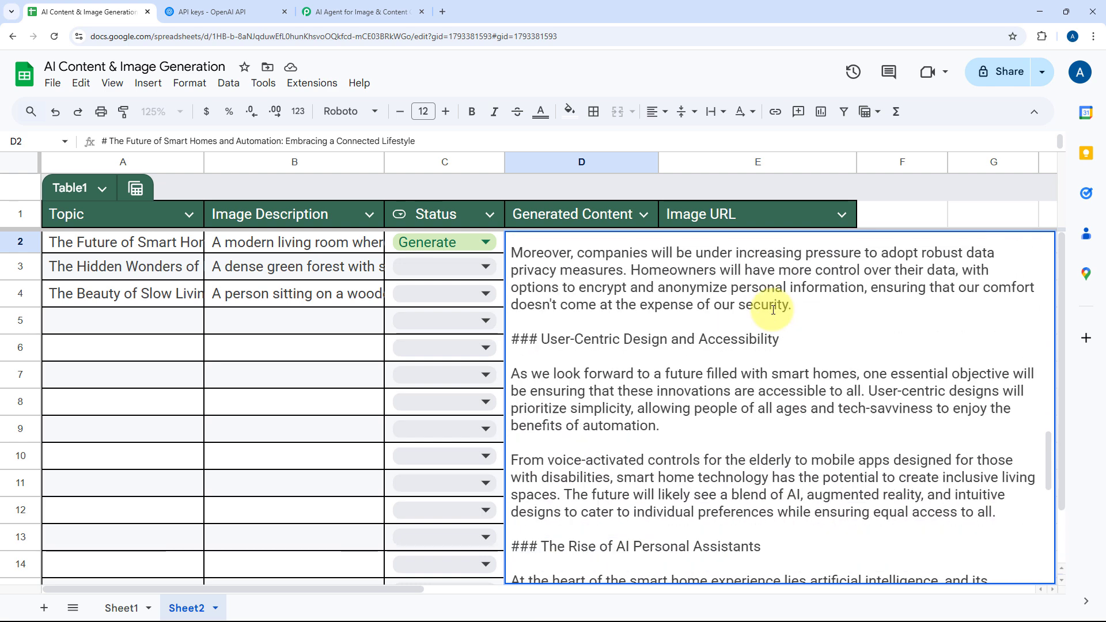
{"action": "left_click", "coordinate": [91, 241]}
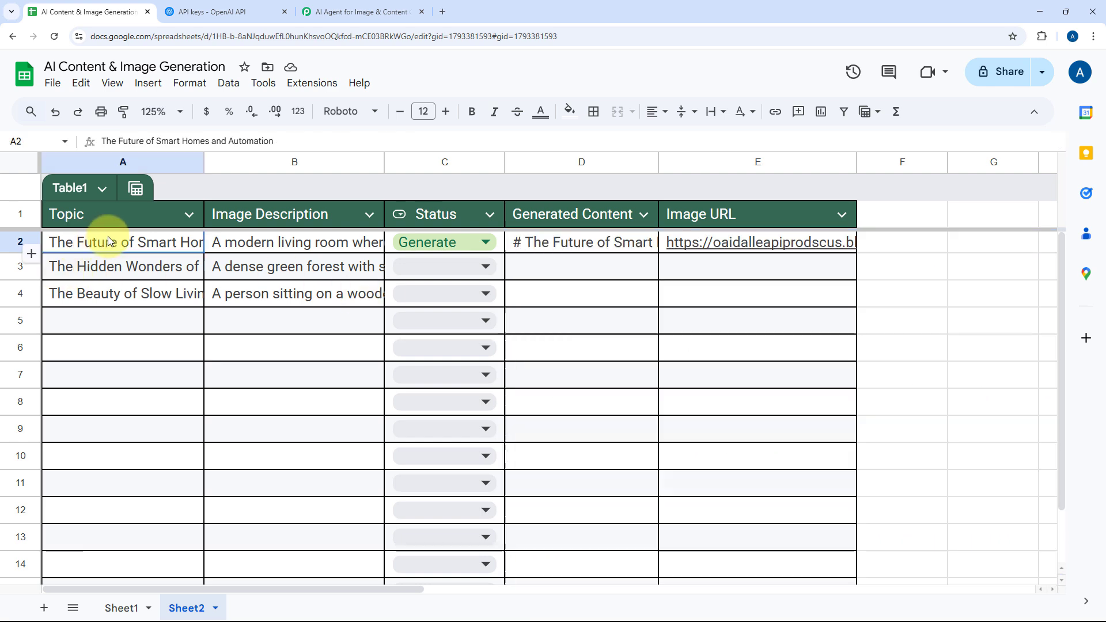
Open the image linked in row 2's Image URL cell, view it and close it again.
{"action": "left_click", "coordinate": [721, 245]}
{"action": "left_click", "coordinate": [770, 269]}
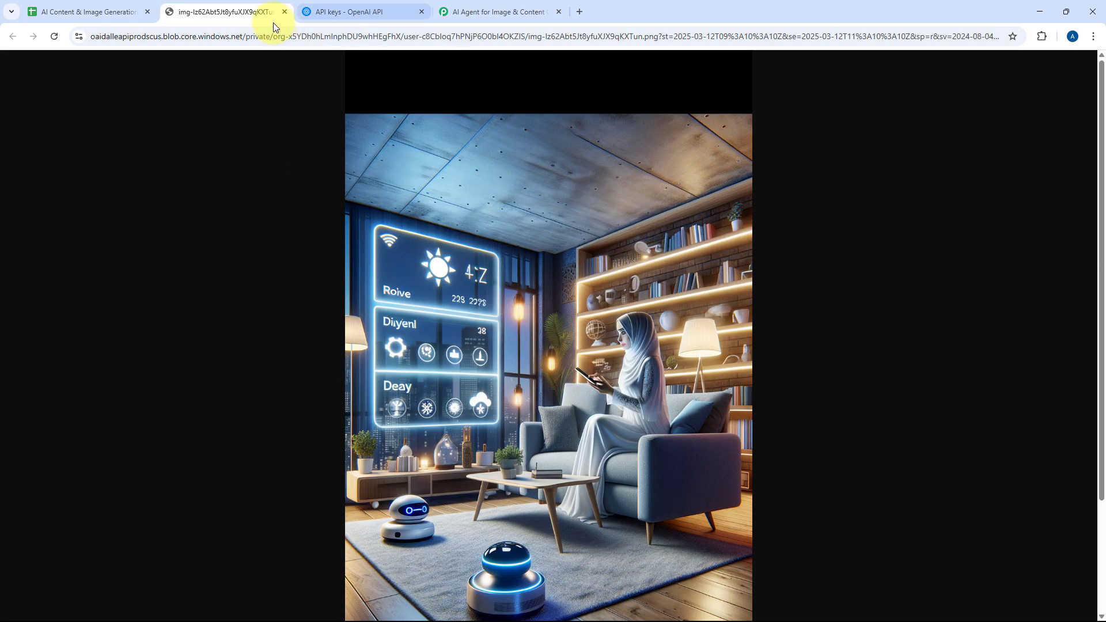
{"action": "left_click", "coordinate": [284, 11]}
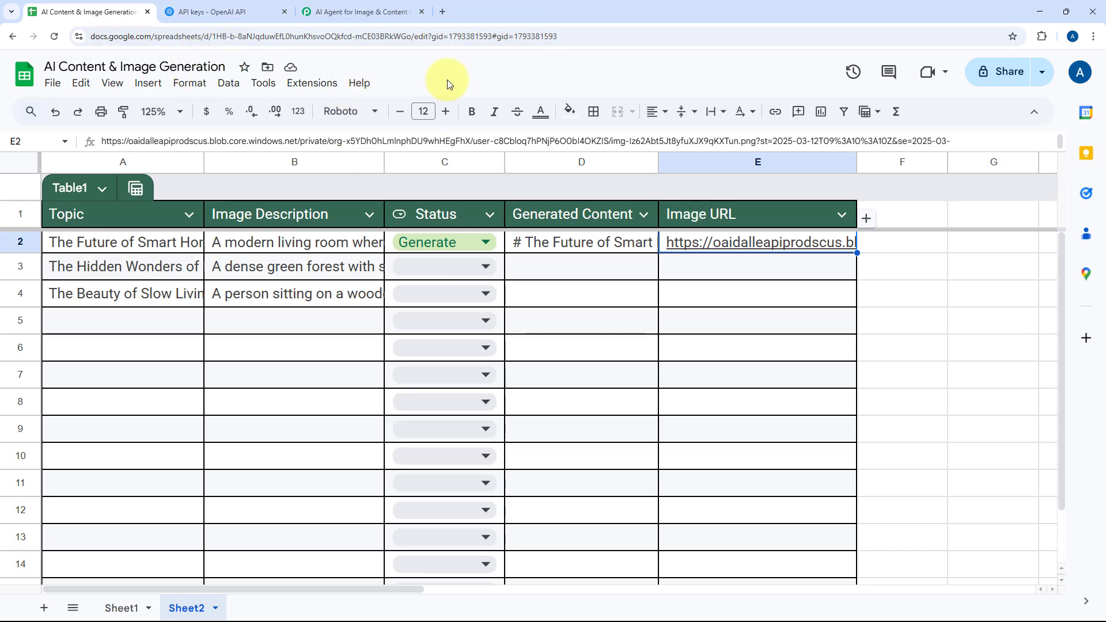
Switch to the Pabbly Connect workflow and review its sequence of steps from the Update Row action up to the trigger.
{"action": "left_click", "coordinate": [363, 6]}
{"action": "scroll", "coordinate": [610, 242], "scroll_direction": "up", "scroll_amount": 12}
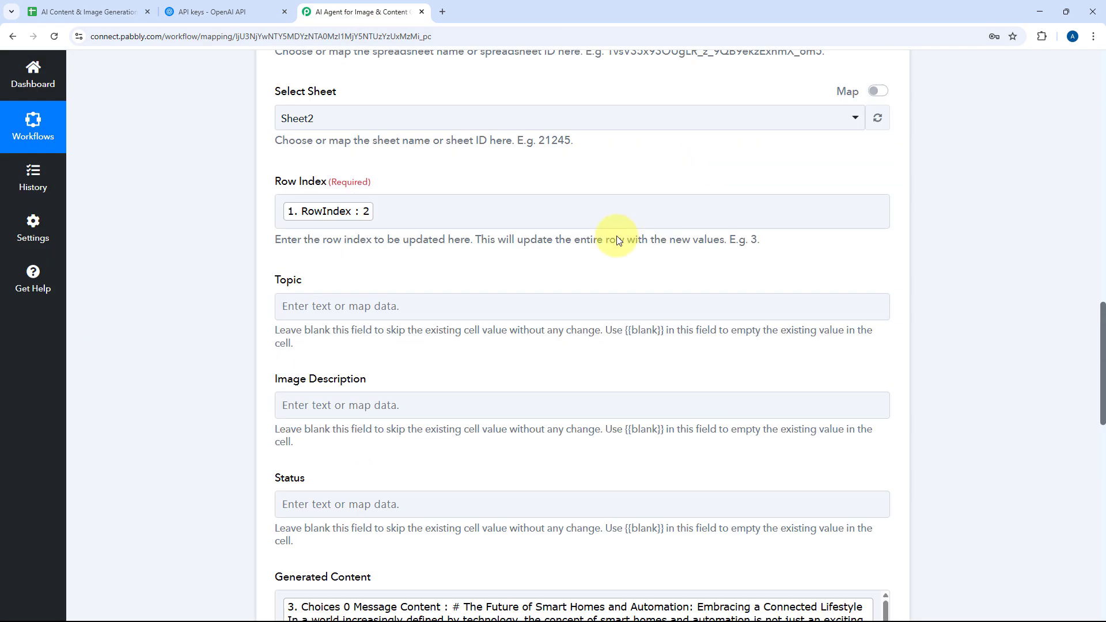
{"action": "scroll", "coordinate": [610, 258], "scroll_direction": "up", "scroll_amount": 5}
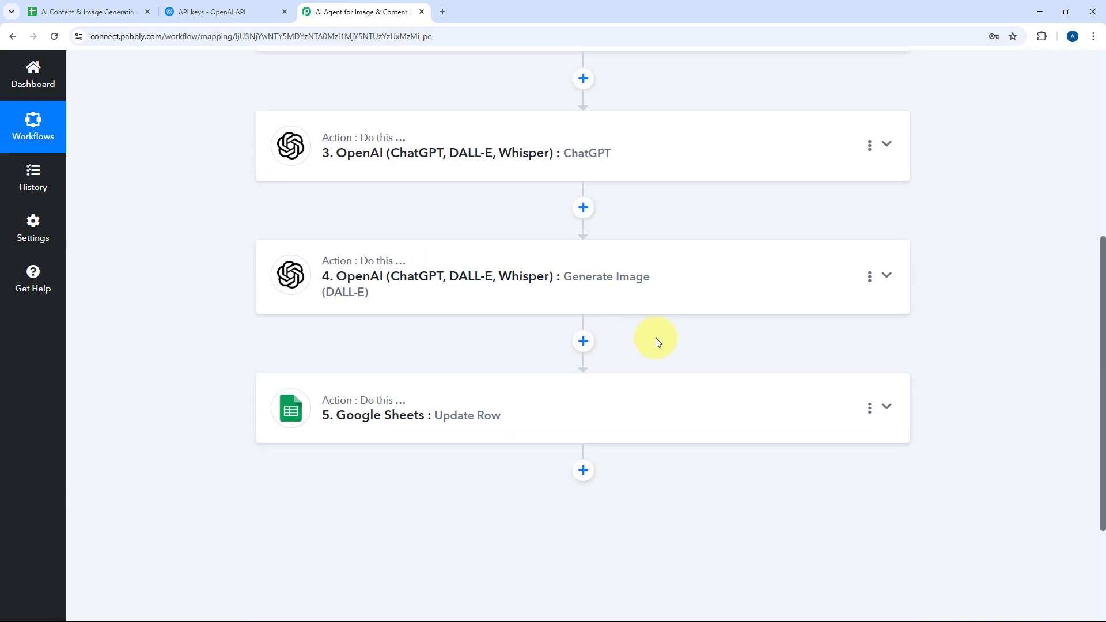
{"action": "scroll", "coordinate": [654, 341], "scroll_direction": "up", "scroll_amount": 6}
{"action": "scroll", "coordinate": [645, 322], "scroll_direction": "up", "scroll_amount": 1}
Return to the Google Sheet and read row 3's topic and full image description.
{"action": "left_click", "coordinate": [129, 18]}
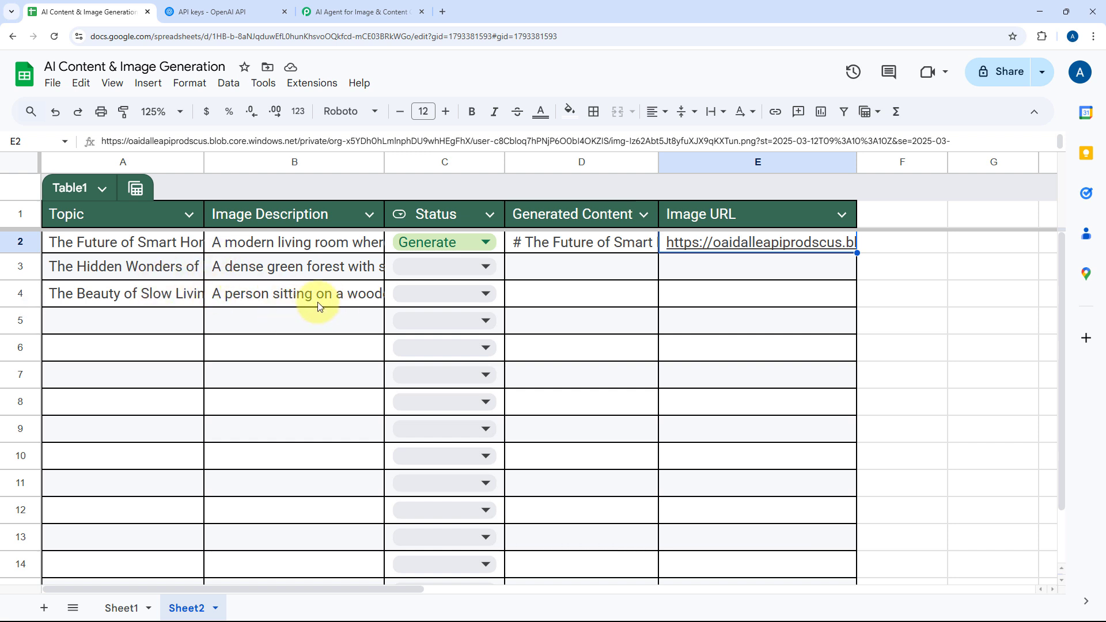
{"action": "left_click", "coordinate": [162, 271]}
{"action": "double_click", "coordinate": [80, 269]}
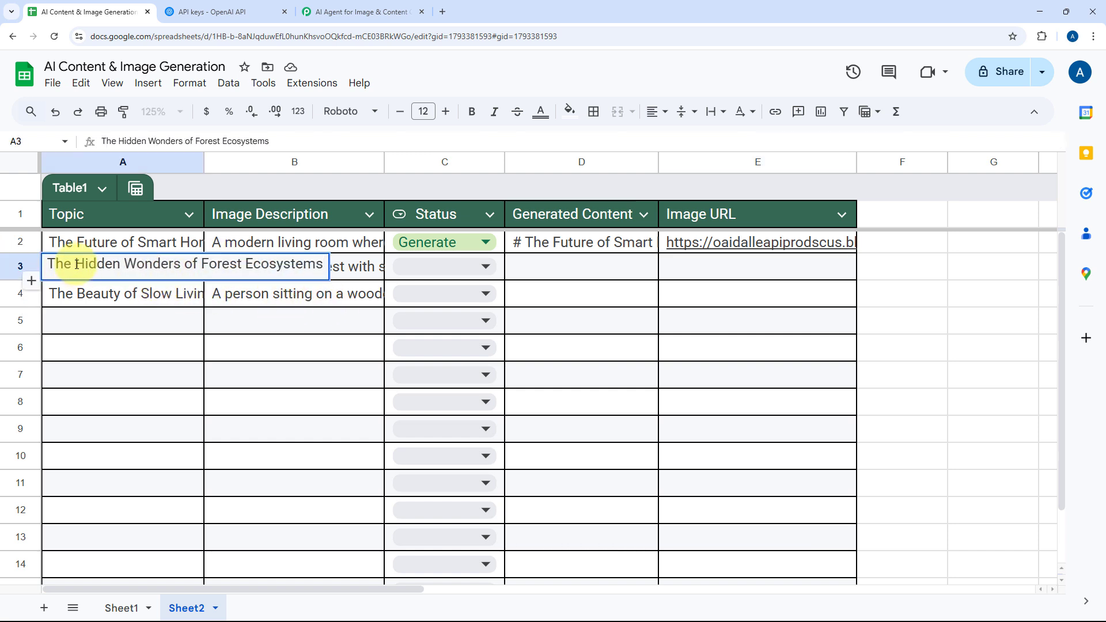
{"action": "left_click", "coordinate": [366, 268]}
{"action": "double_click", "coordinate": [291, 271]}
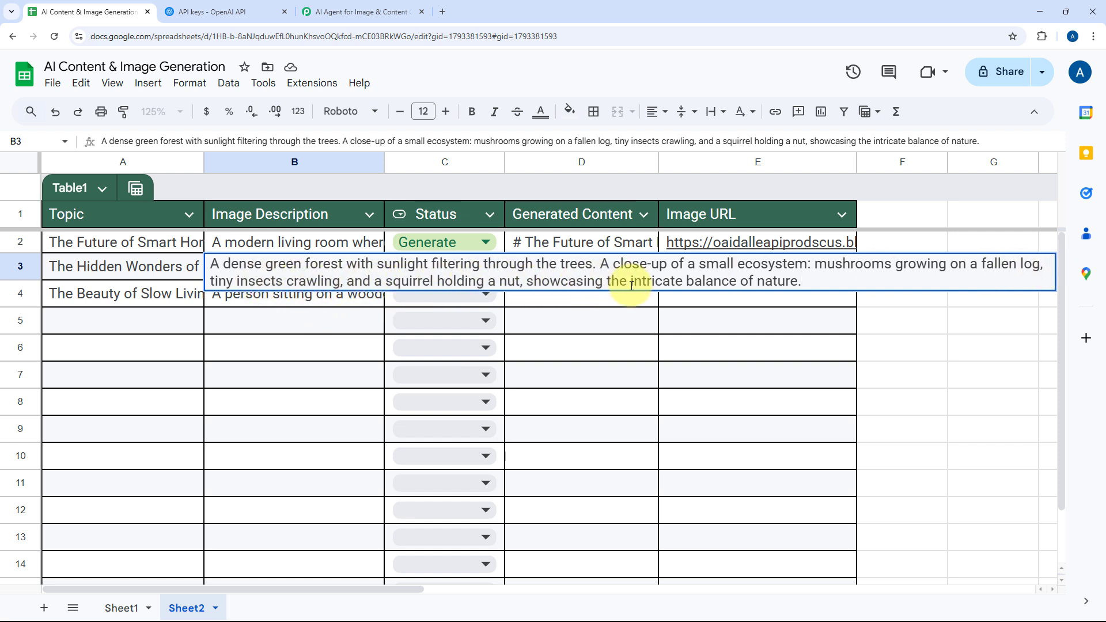
{"action": "left_click", "coordinate": [330, 296]}
Set the Status of row 3 to Generate to trigger the workflow for that row.
{"action": "left_click", "coordinate": [343, 275]}
{"action": "left_click", "coordinate": [445, 264]}
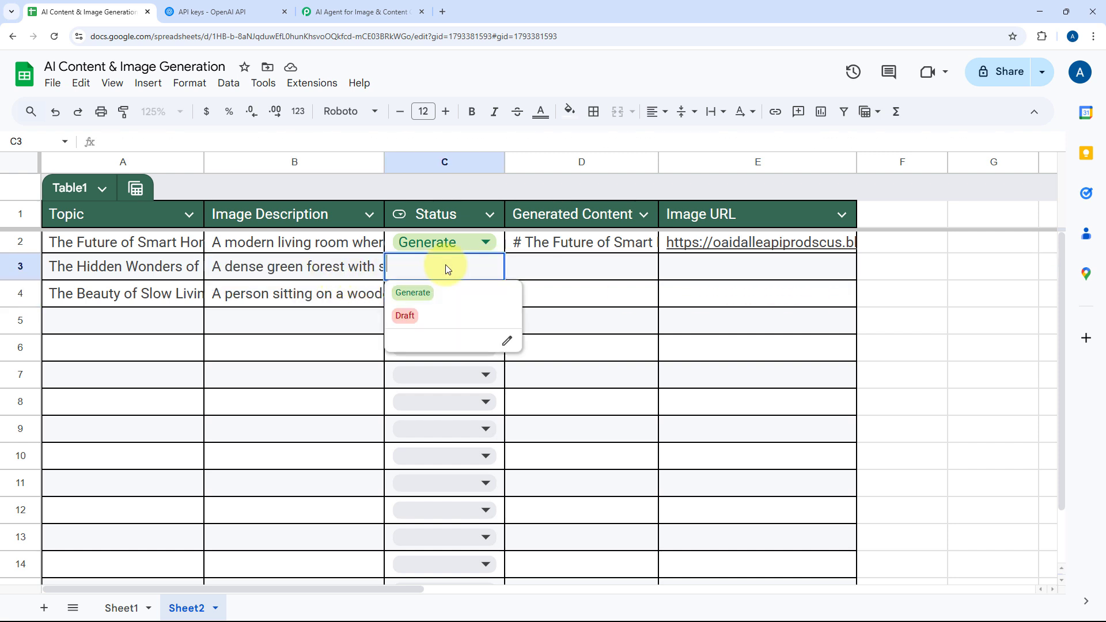
{"action": "left_click", "coordinate": [424, 292]}
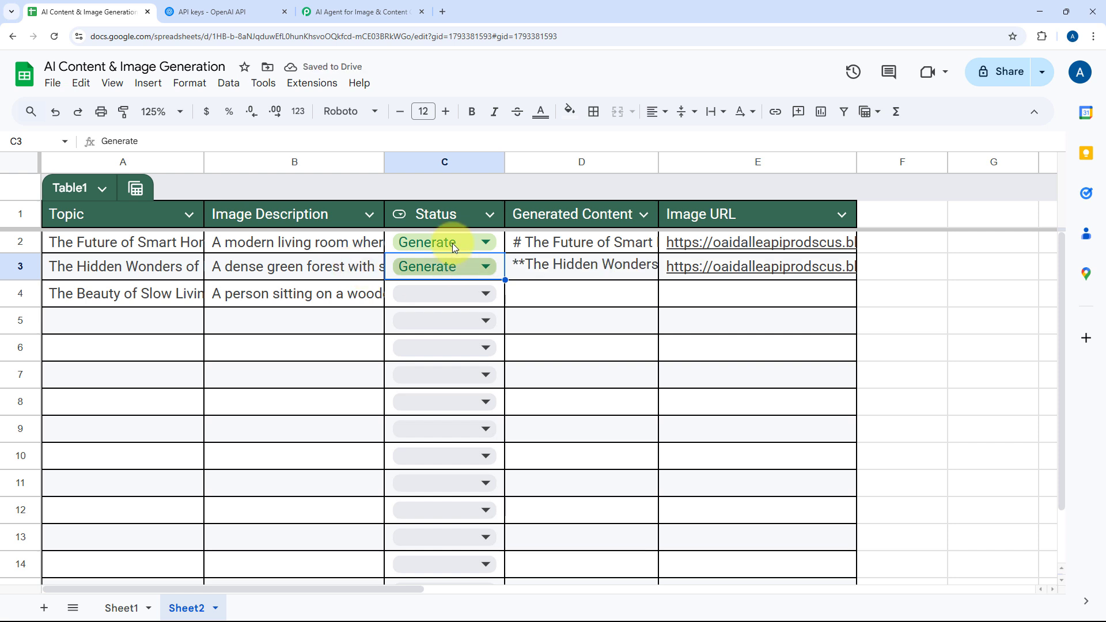
Read through the article in row 3's Generated Content cell and return to the row's image description.
{"action": "left_click", "coordinate": [573, 266]}
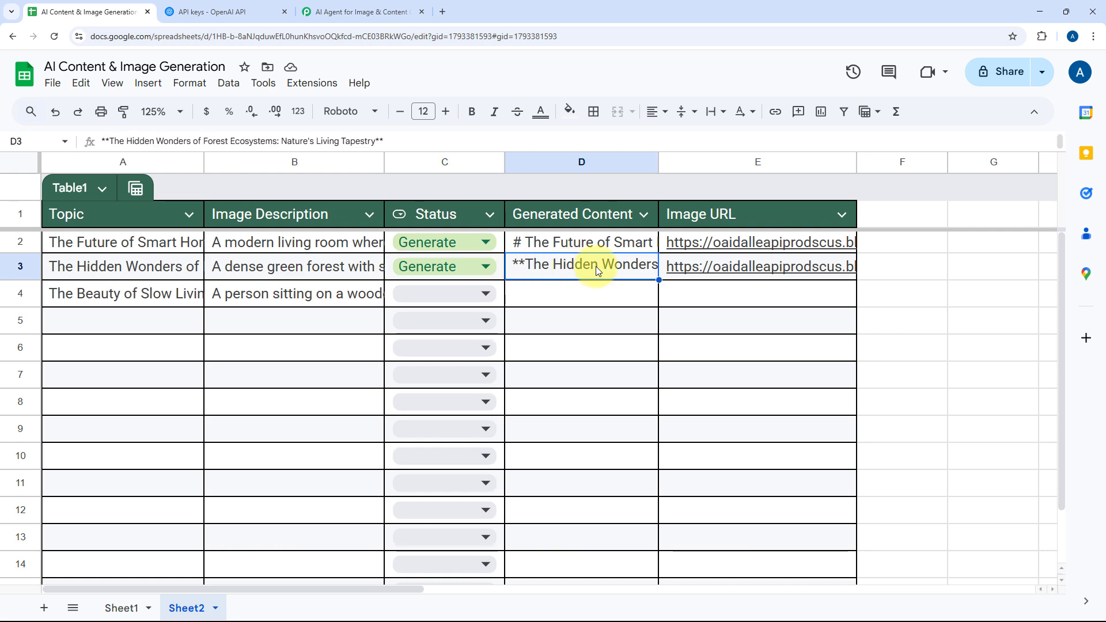
{"action": "double_click", "coordinate": [595, 266]}
{"action": "scroll", "coordinate": [731, 342], "scroll_direction": "down", "scroll_amount": 1}
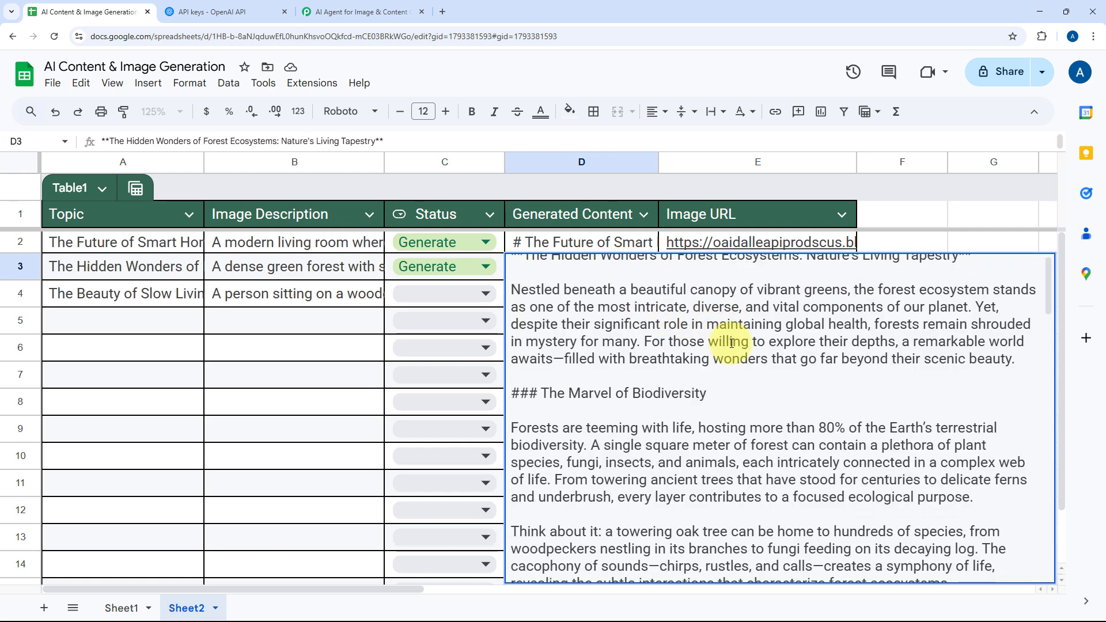
{"action": "scroll", "coordinate": [732, 343], "scroll_direction": "down", "scroll_amount": 8}
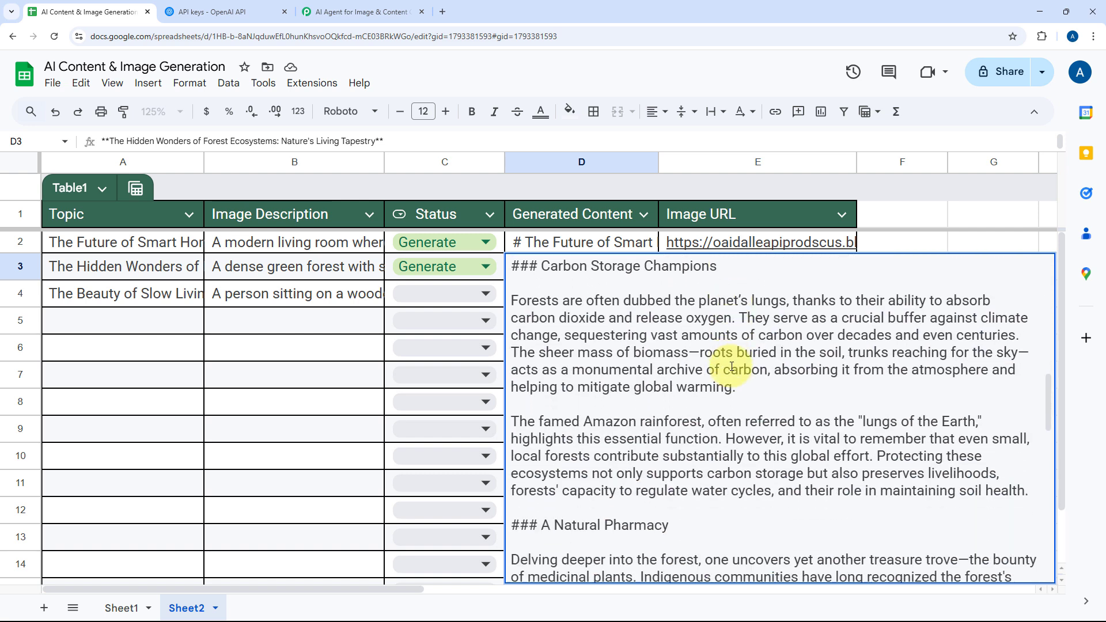
{"action": "scroll", "coordinate": [731, 367], "scroll_direction": "down", "scroll_amount": 9}
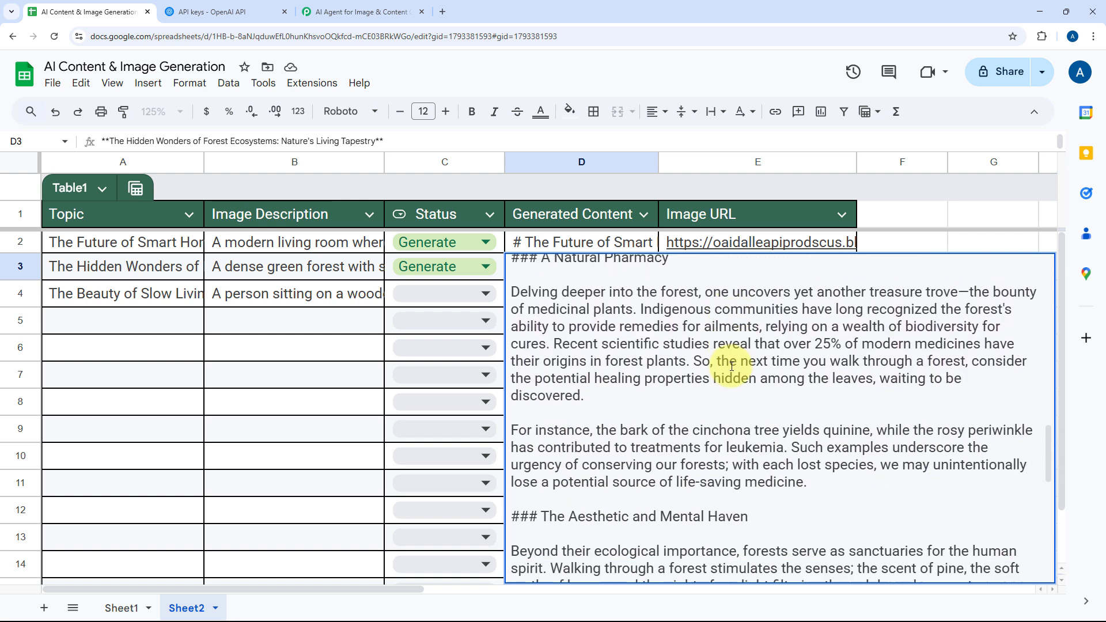
{"action": "scroll", "coordinate": [731, 366], "scroll_direction": "down", "scroll_amount": 2}
{"action": "scroll", "coordinate": [670, 335], "scroll_direction": "down", "scroll_amount": 2}
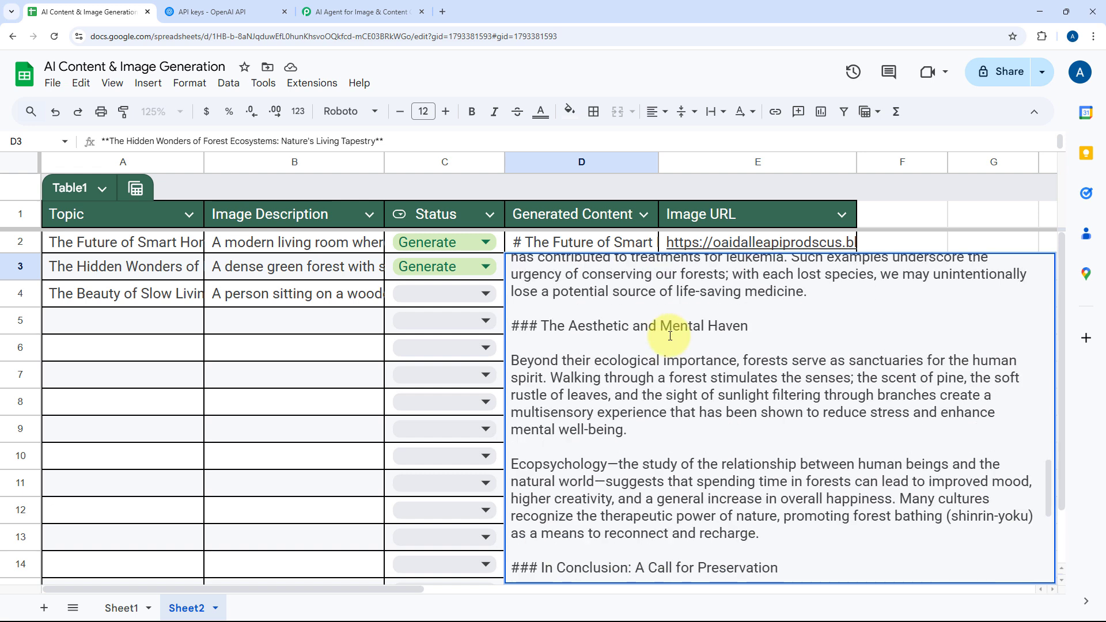
{"action": "scroll", "coordinate": [670, 336], "scroll_direction": "down", "scroll_amount": 5}
{"action": "left_click", "coordinate": [307, 277]}
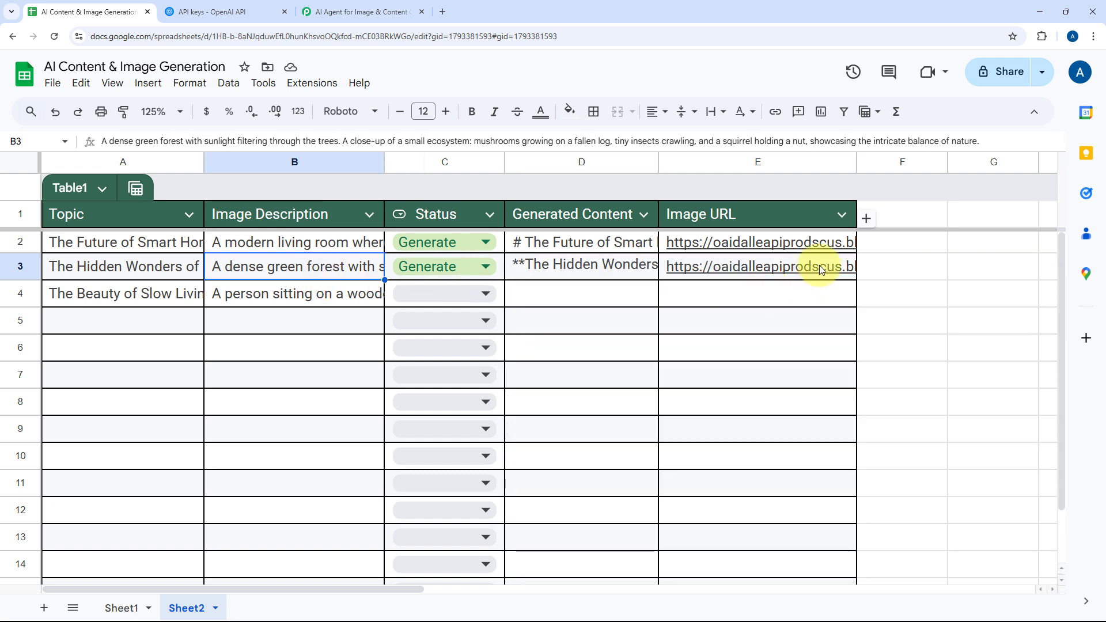
Examine the image linked in row 3's Image URL cell, close it and switch back to the Pabbly Connect workflow.
{"action": "left_click", "coordinate": [820, 269]}
{"action": "left_click", "coordinate": [779, 298]}
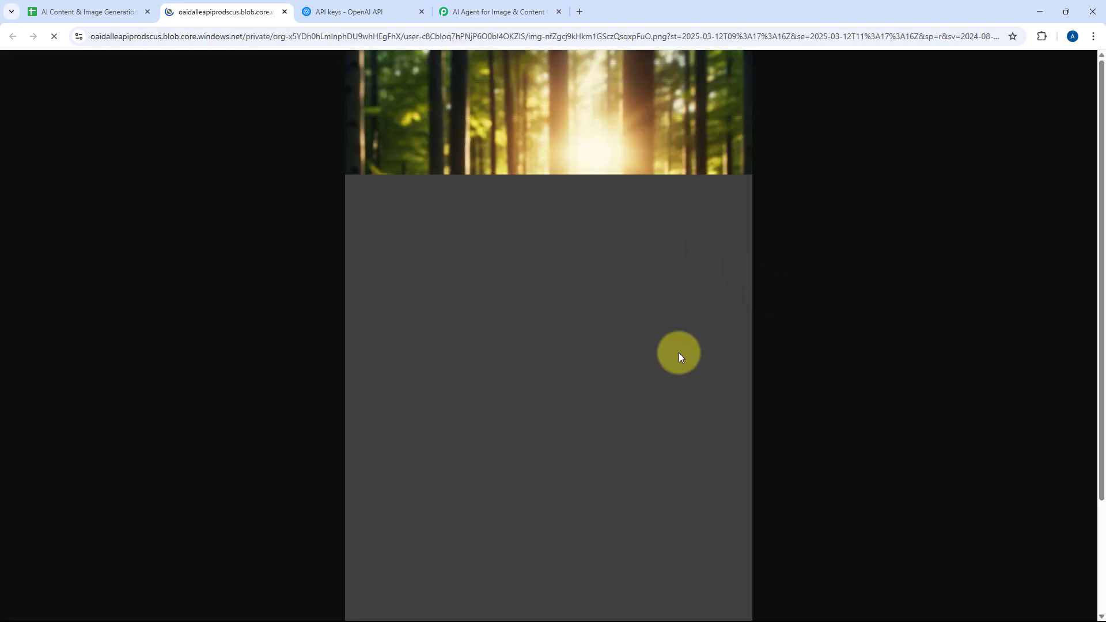
{"action": "scroll", "coordinate": [660, 279], "scroll_direction": "down", "scroll_amount": 1}
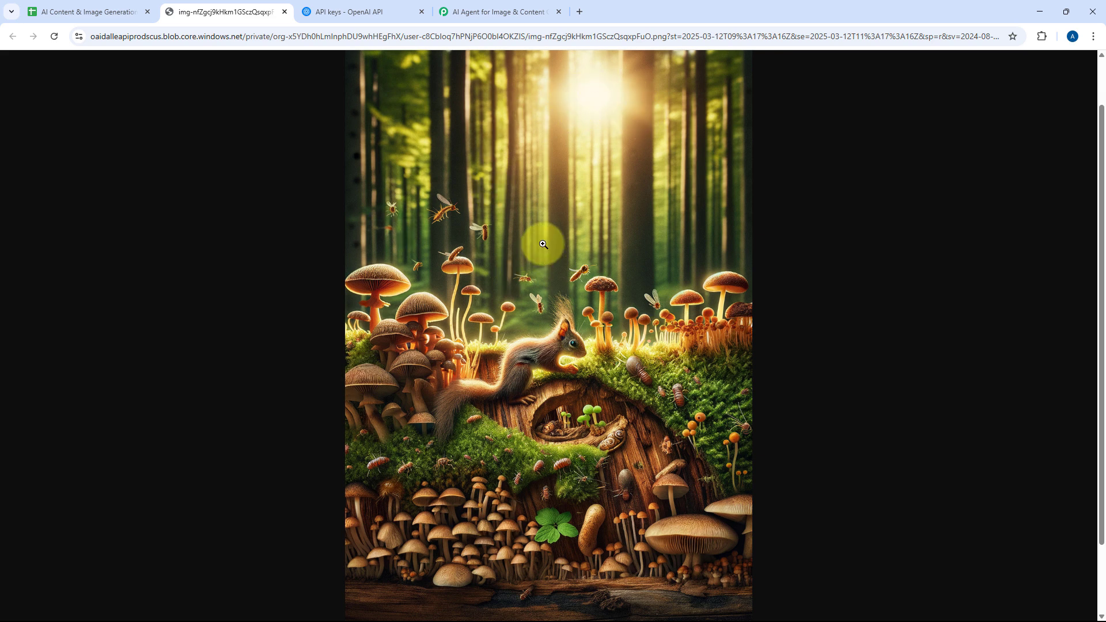
{"action": "scroll", "coordinate": [545, 430], "scroll_direction": "down", "scroll_amount": 2}
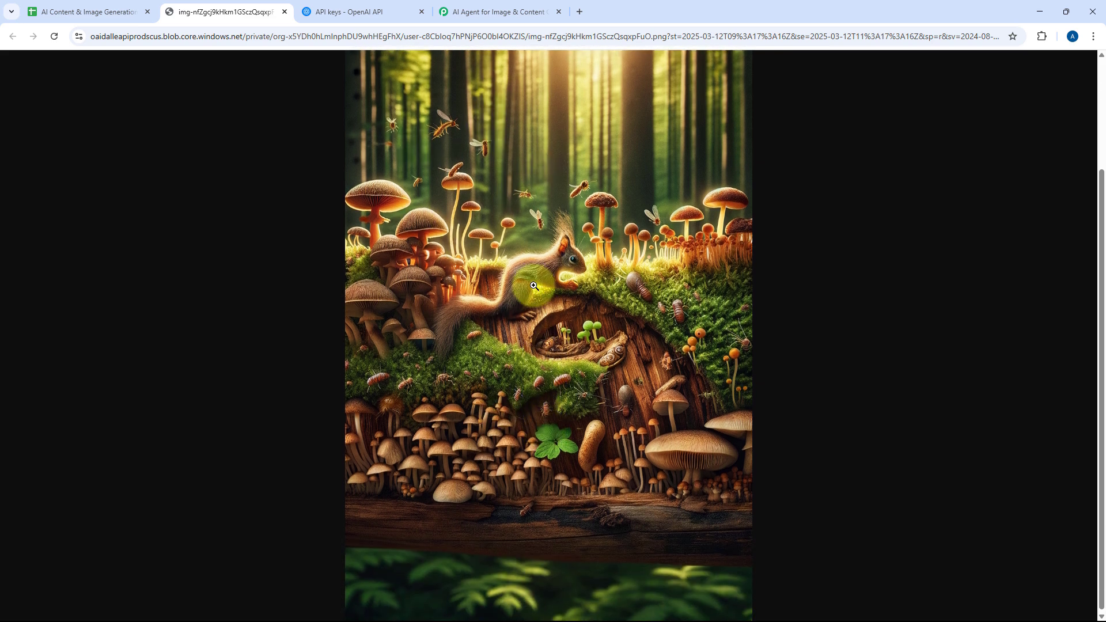
{"action": "scroll", "coordinate": [490, 276], "scroll_direction": "up", "scroll_amount": 3}
{"action": "left_click", "coordinate": [285, 12]}
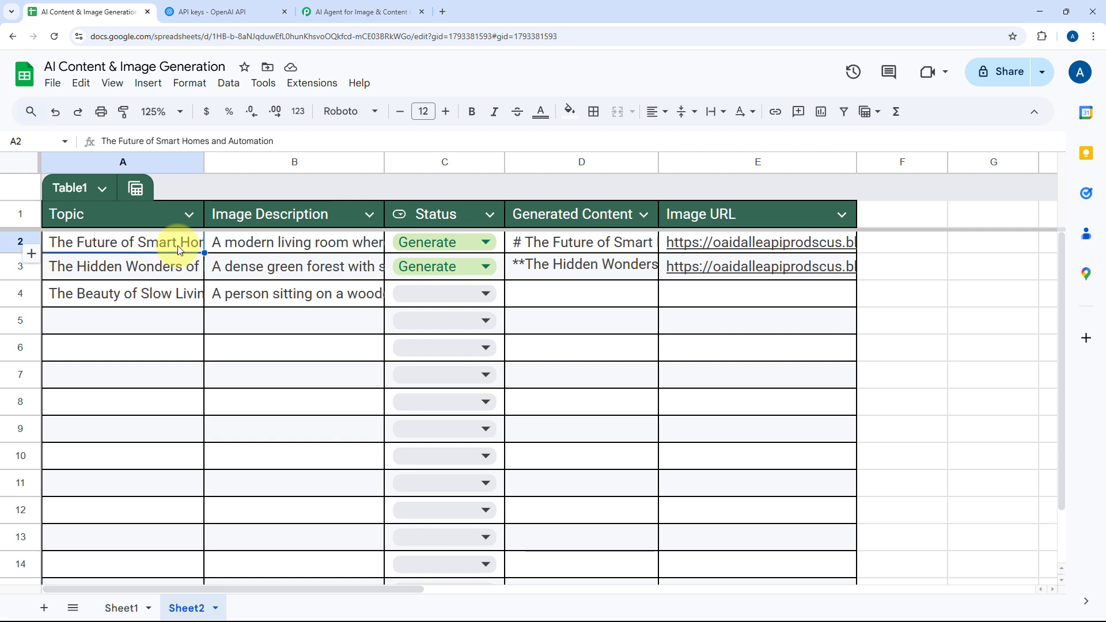
{"action": "left_click", "coordinate": [368, 12]}
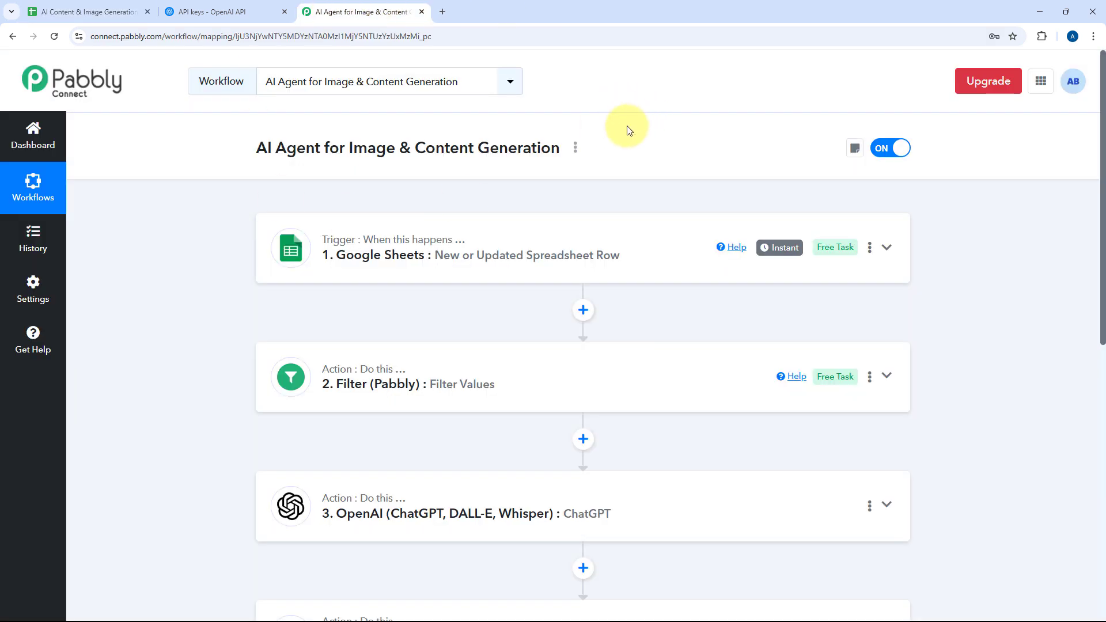